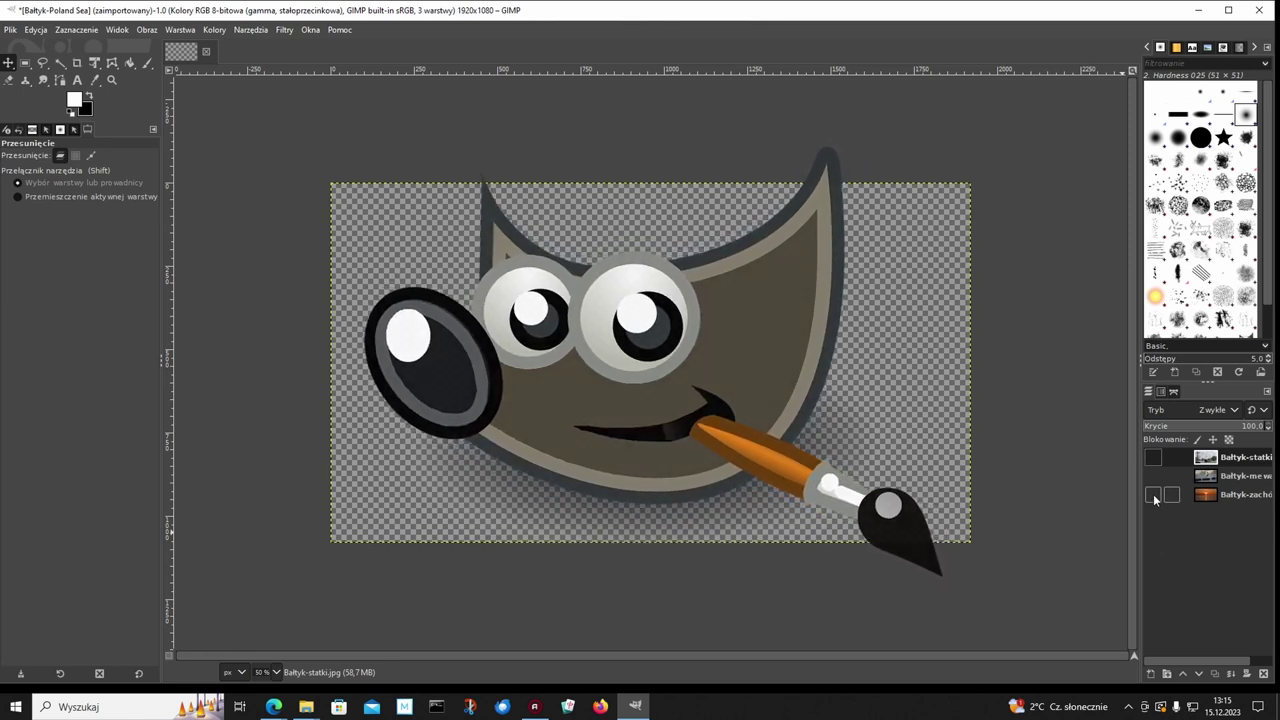
Preview the sunset, seagull and ships layers, then leave only Bałtyk-zachód visible.
left_click(1153, 494)
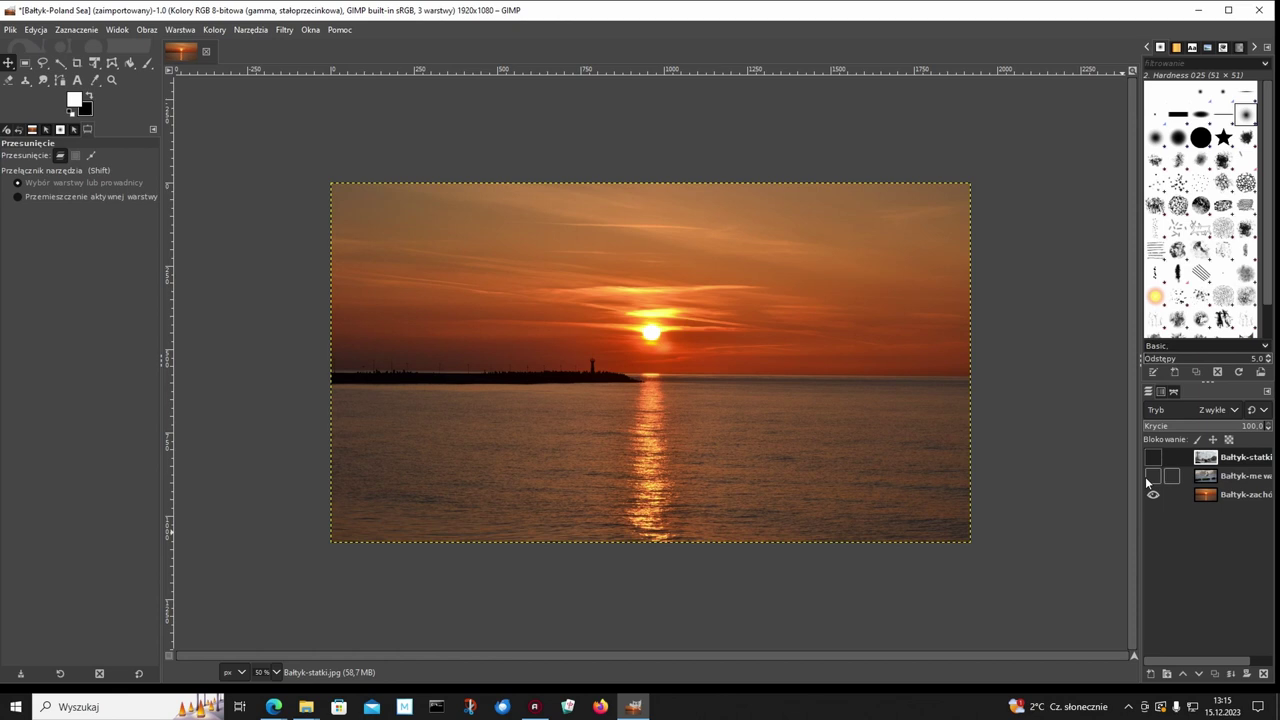
left_click(1153, 477)
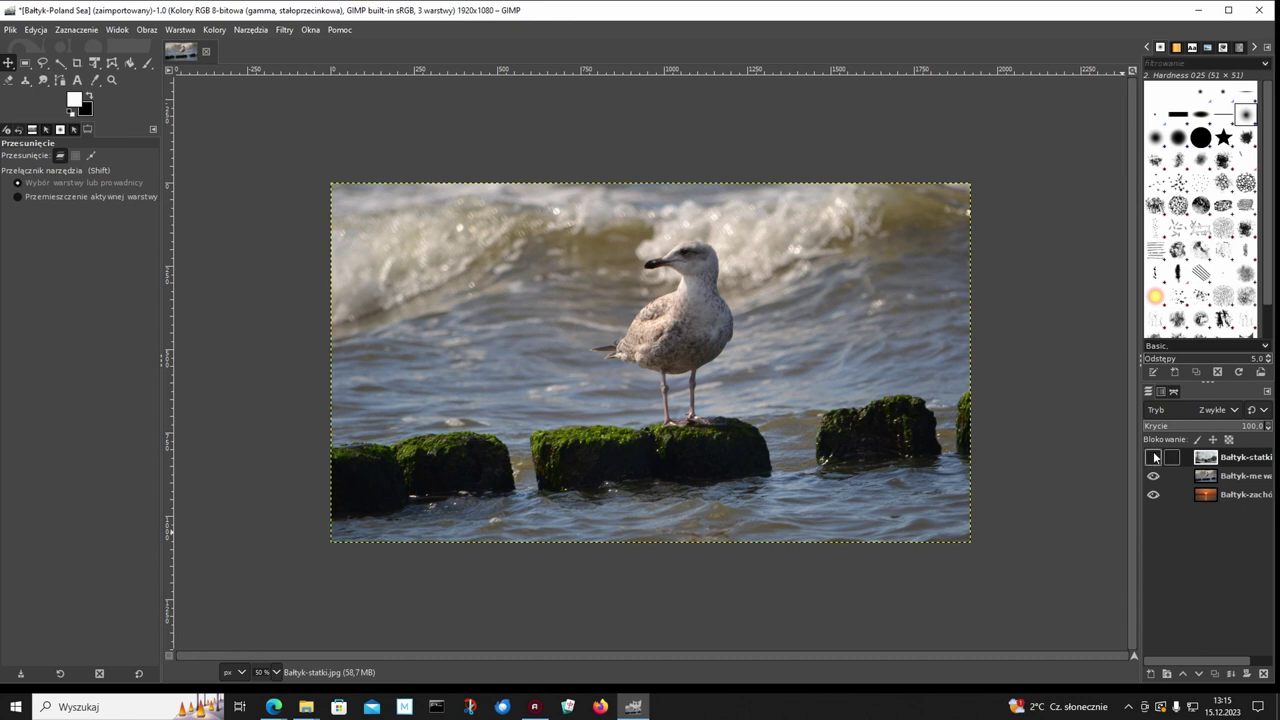
left_click(1154, 457)
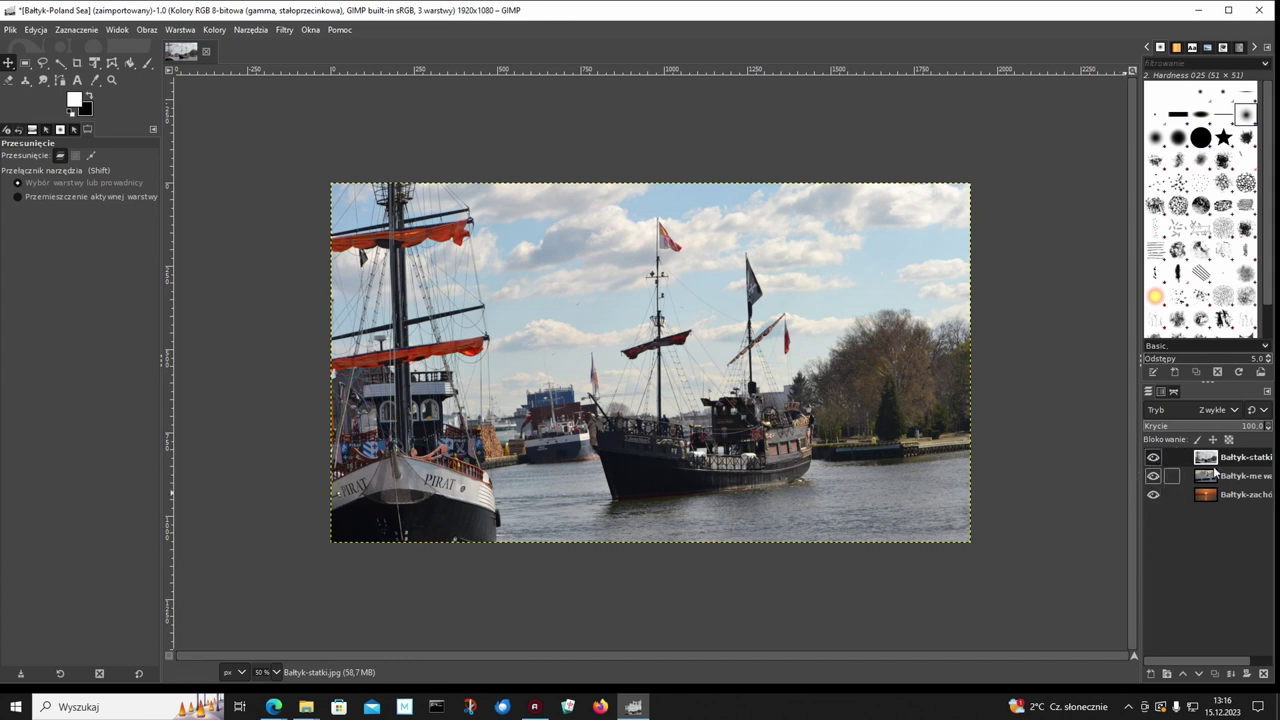
left_click(1153, 457)
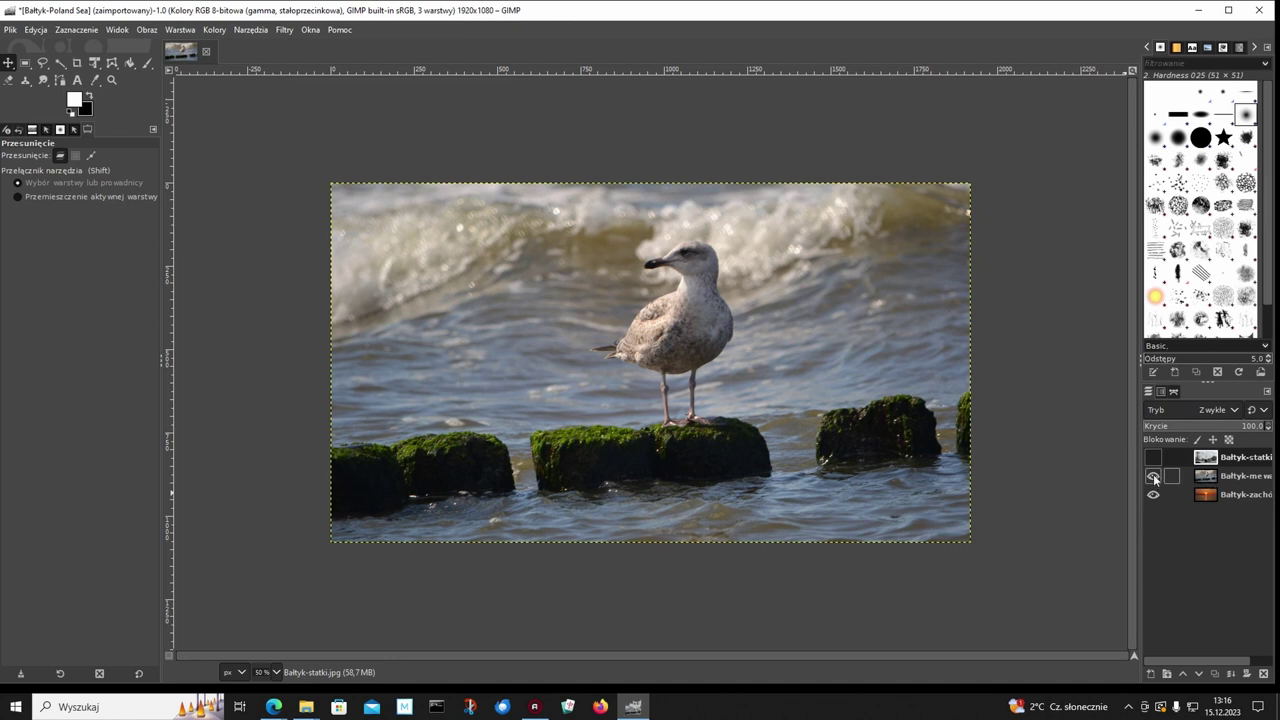
left_click(1153, 476)
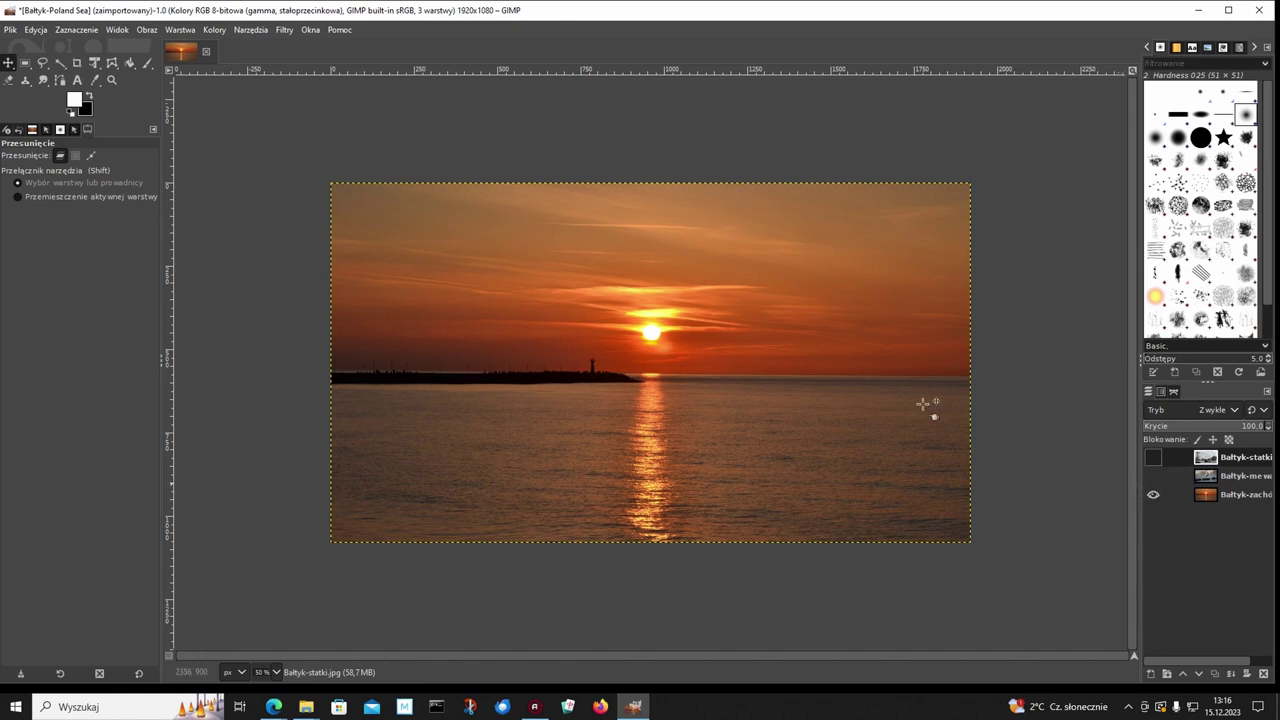
Add an alpha channel to the sunset, seagull and ships layers.
right_click(1202, 500)
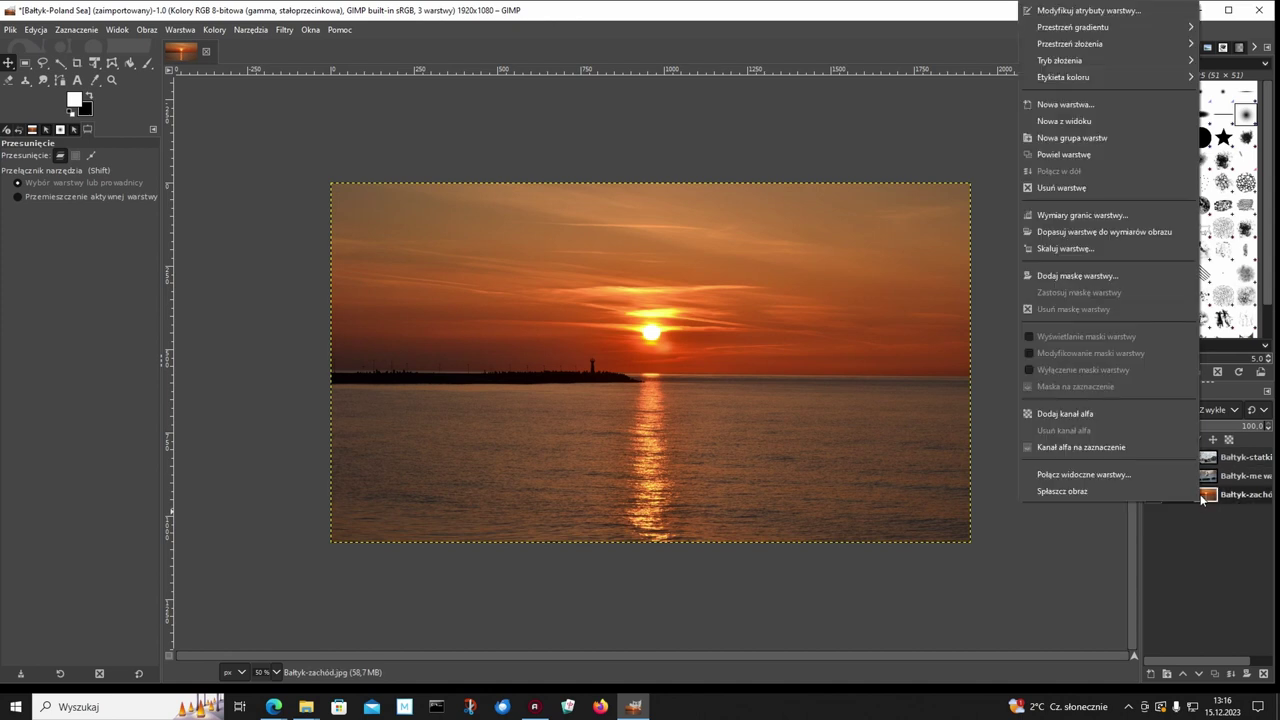
left_click(1056, 413)
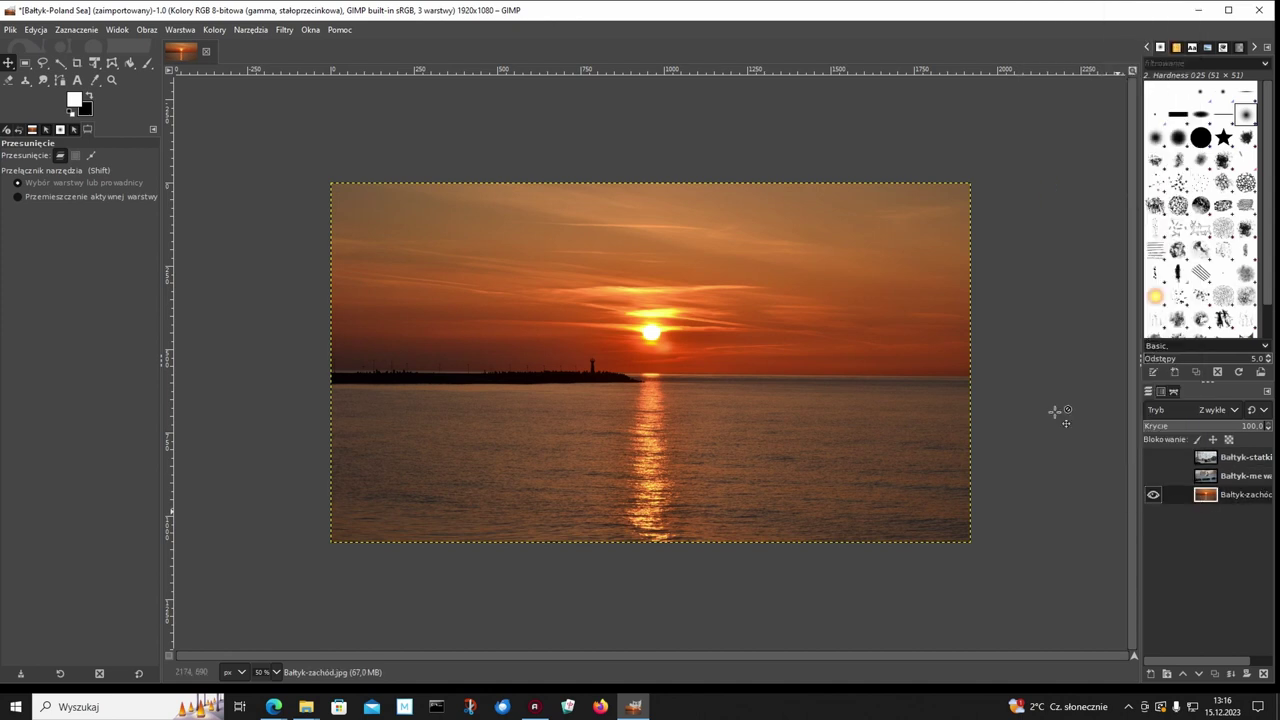
left_click(1153, 477)
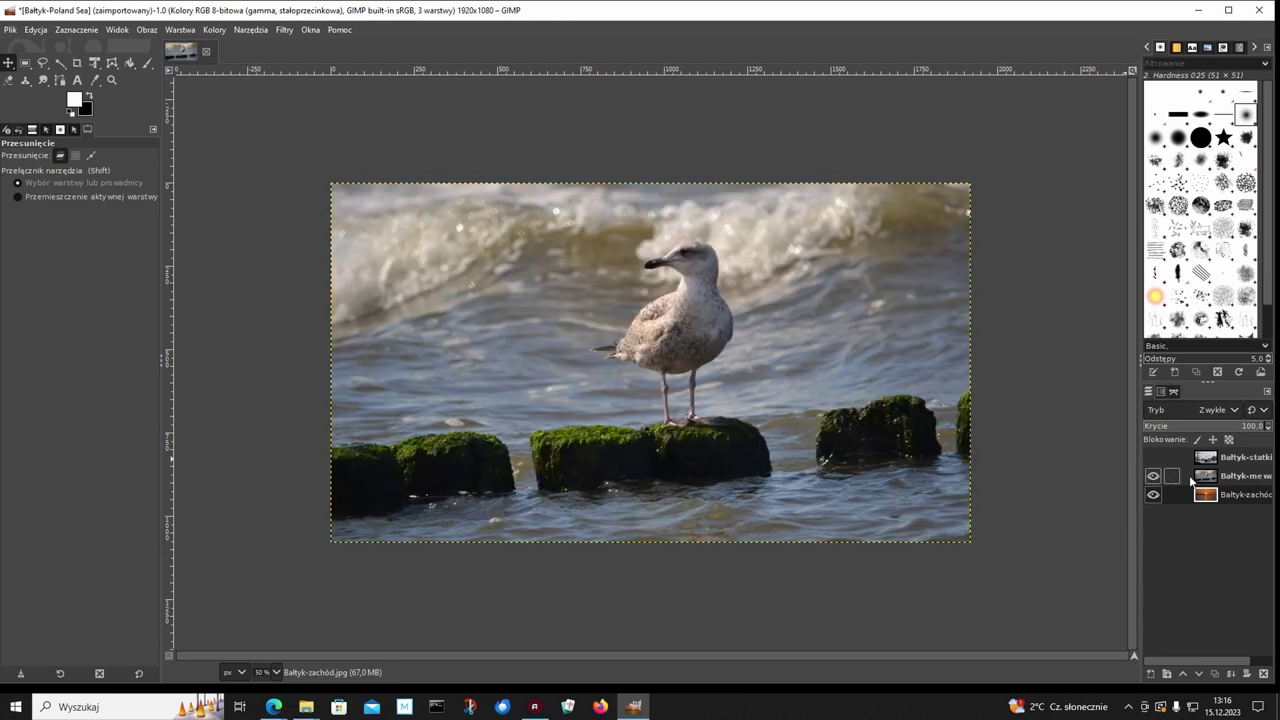
right_click(1203, 481)
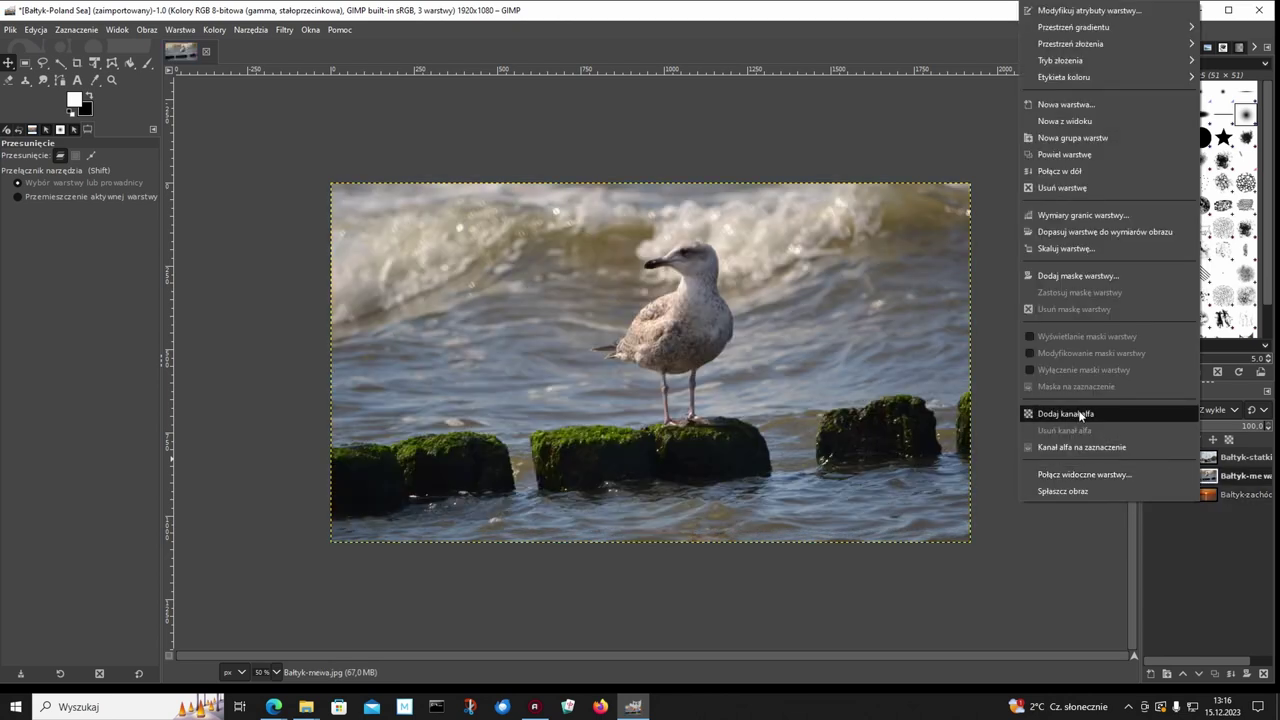
left_click(1084, 415)
left_click(1153, 457)
right_click(1207, 458)
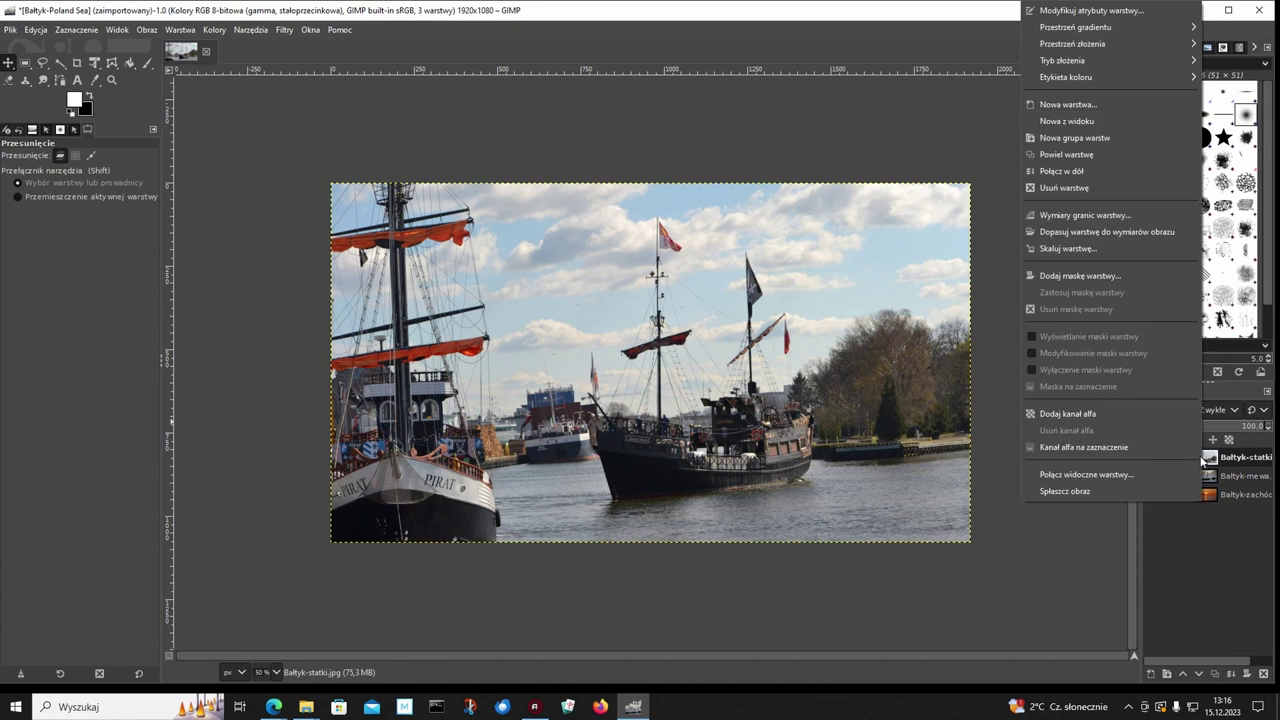
left_click(1077, 413)
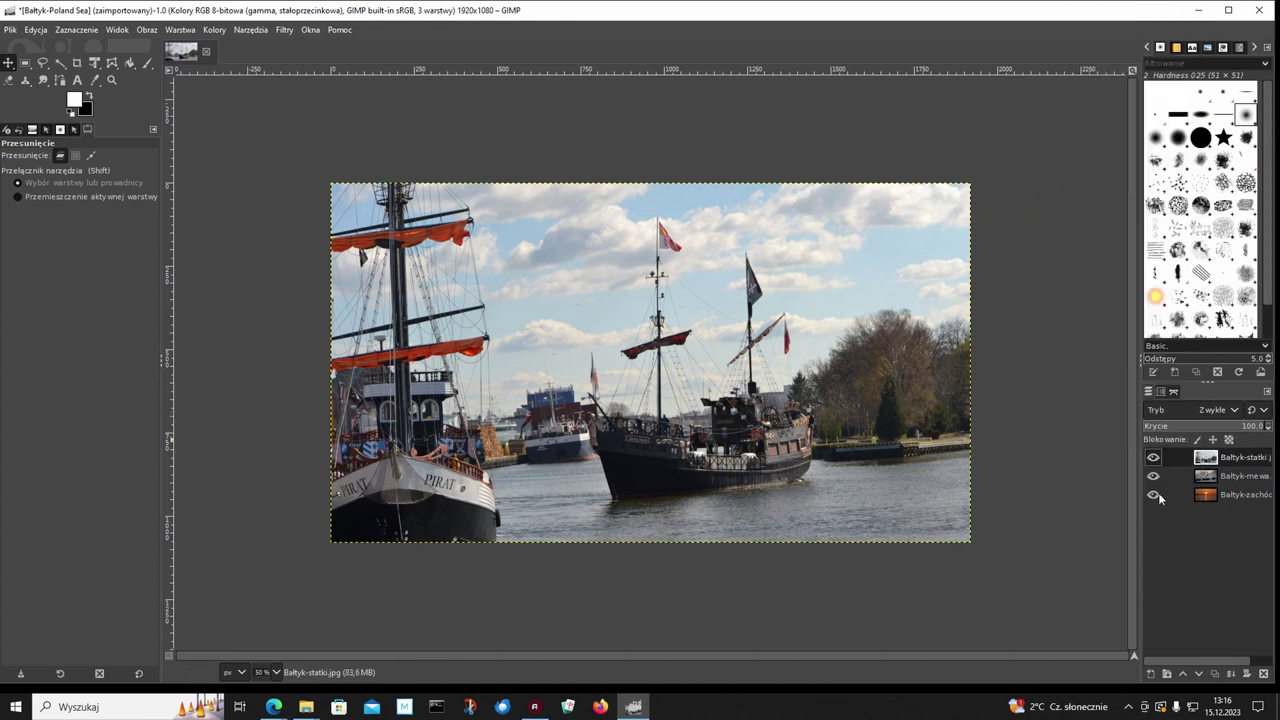
Hide the ships, seagull and sunset layers, leaving a transparent canvas.
left_click(1153, 457)
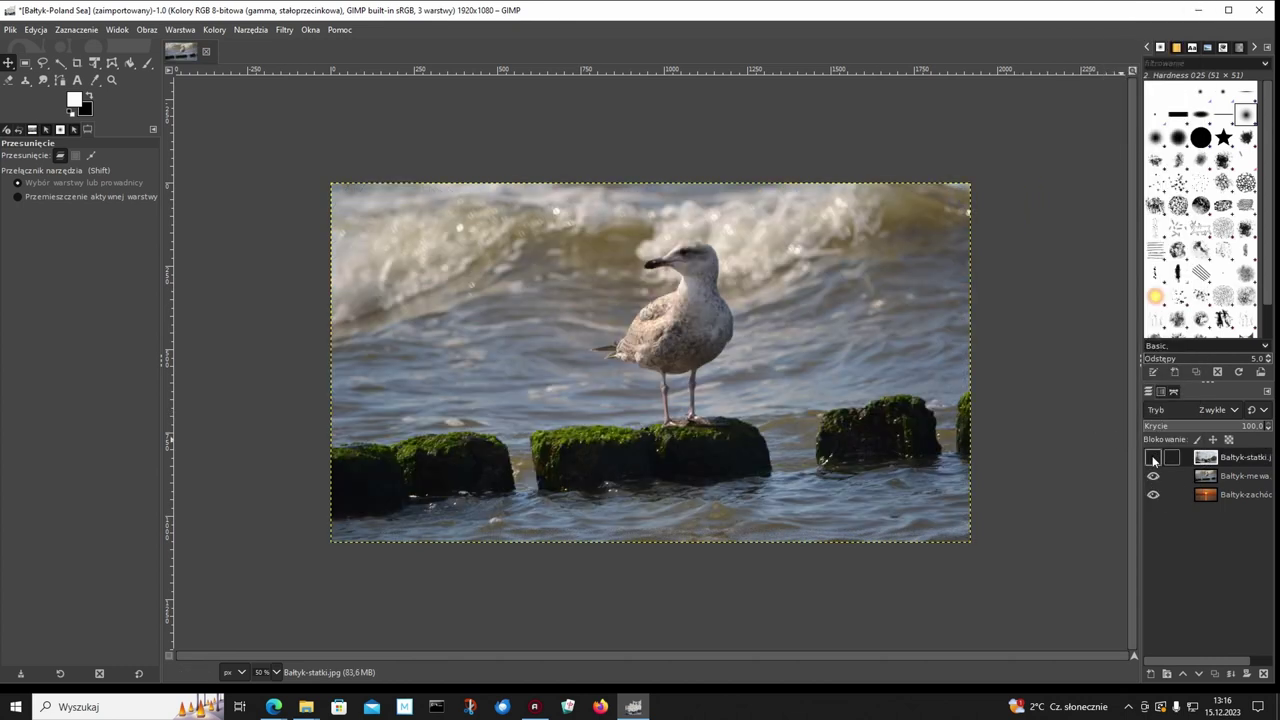
left_click(1153, 476)
left_click(1153, 494)
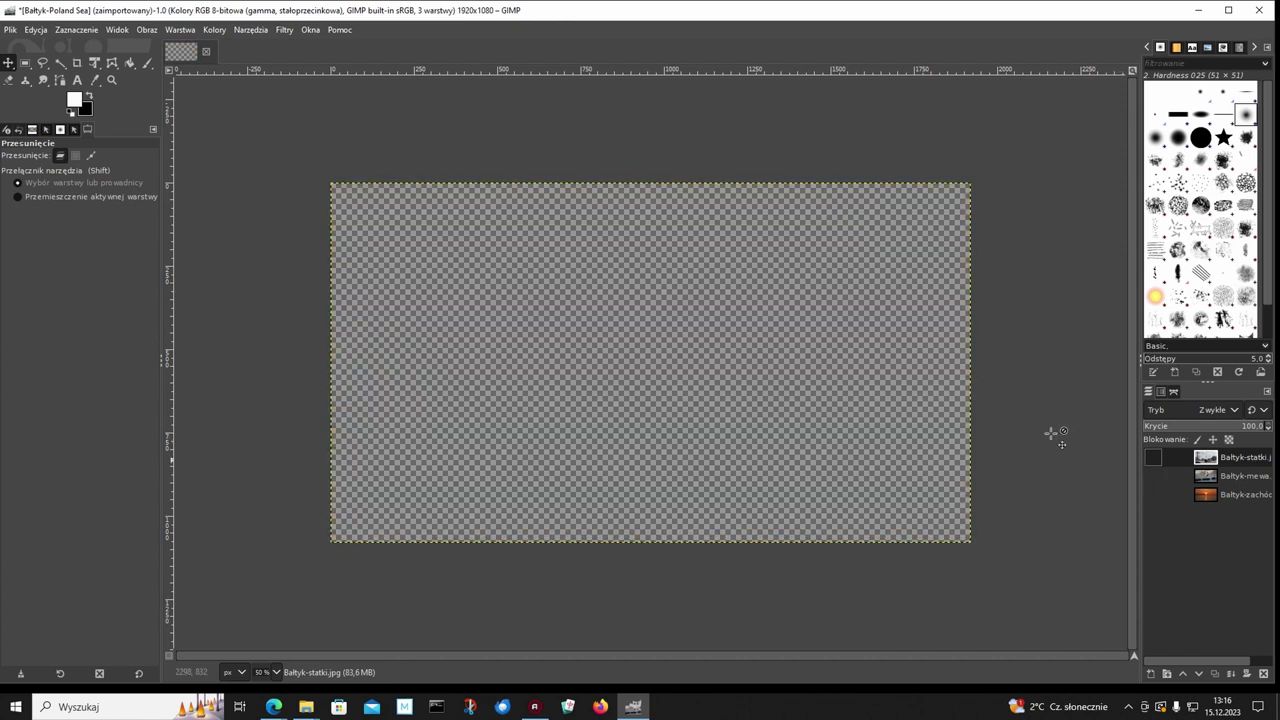
Add two transparent-fill layers, Warstwa and Warstwa #1, then select Warstwa.
left_click(1150, 674)
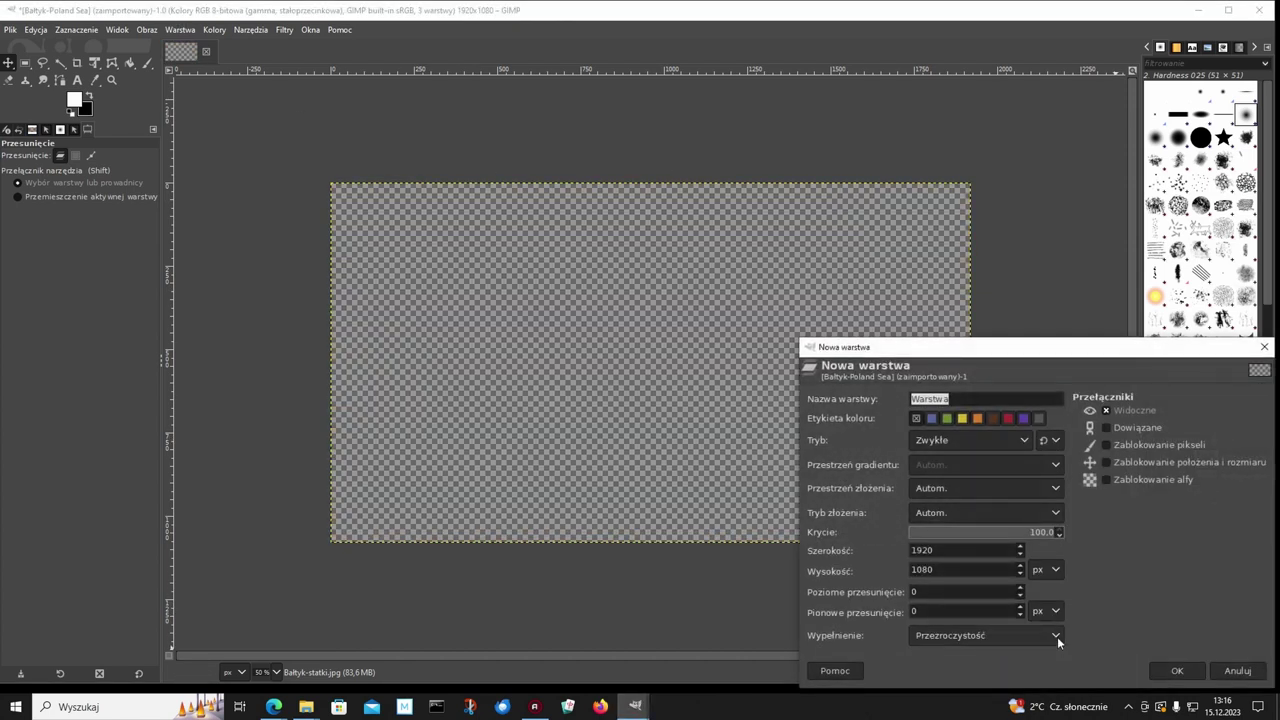
left_click(997, 642)
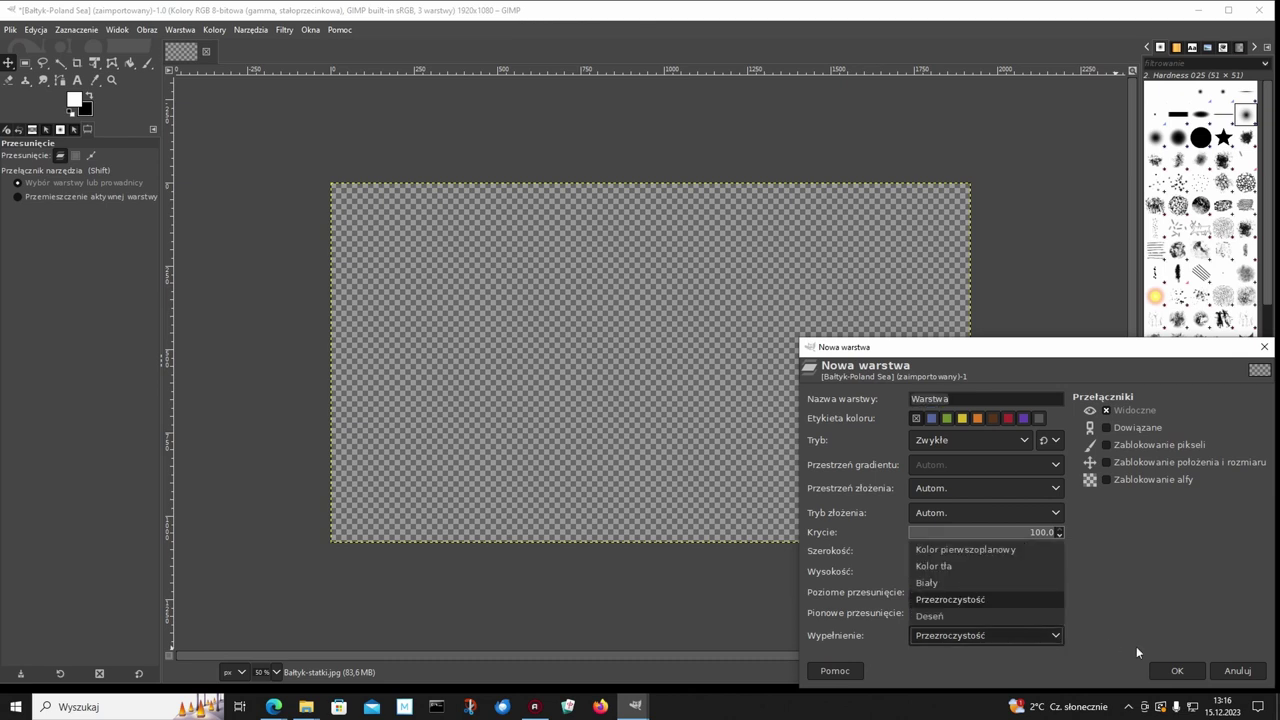
left_click(1170, 670)
left_click(1171, 670)
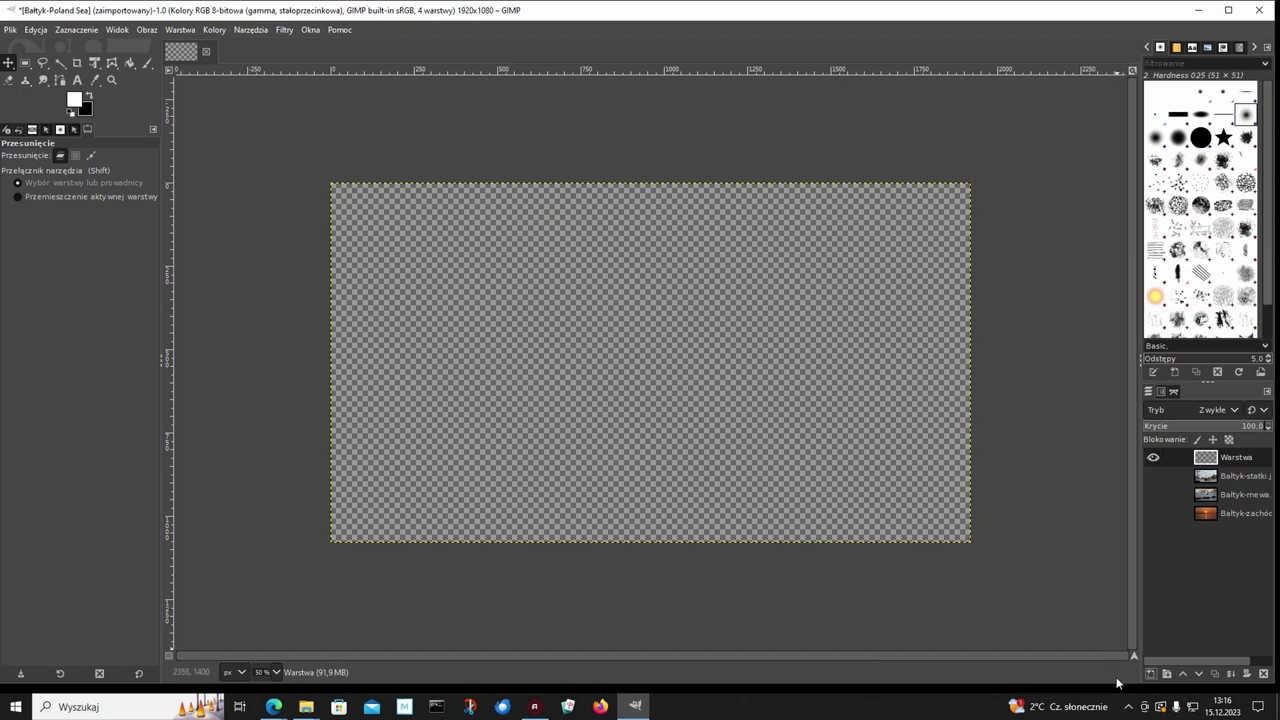
left_click(1150, 674)
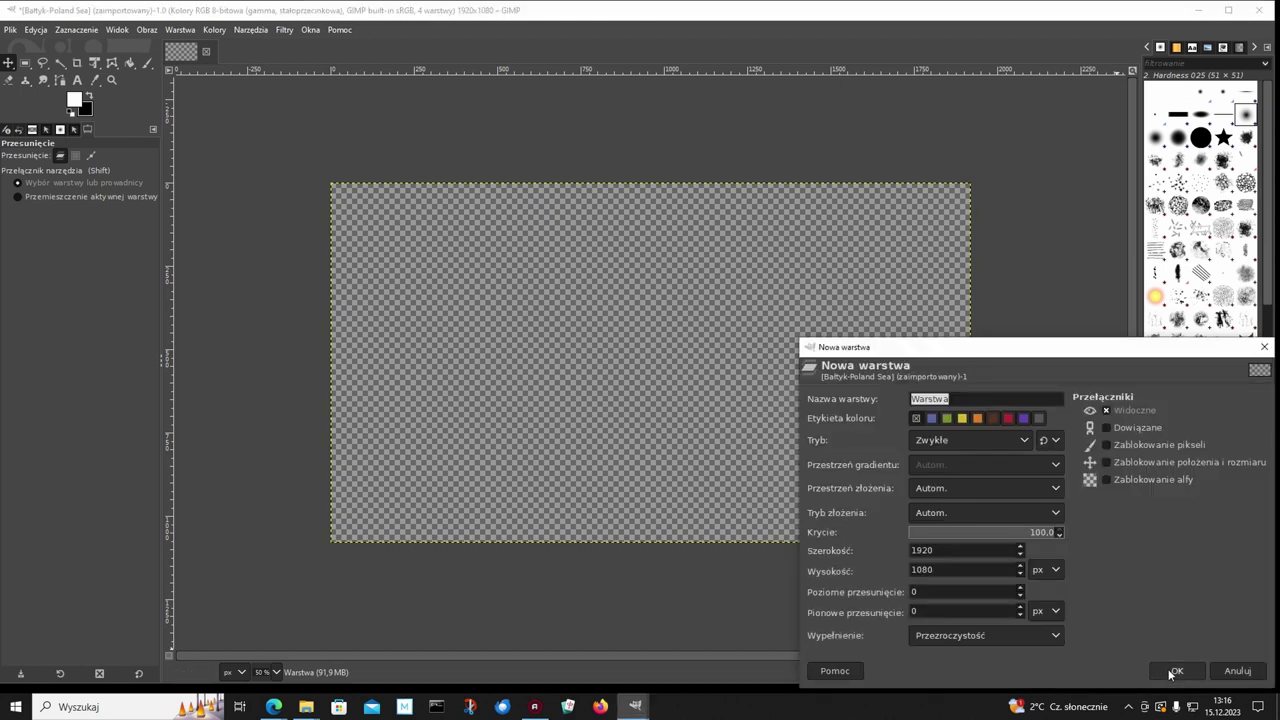
left_click(1176, 671)
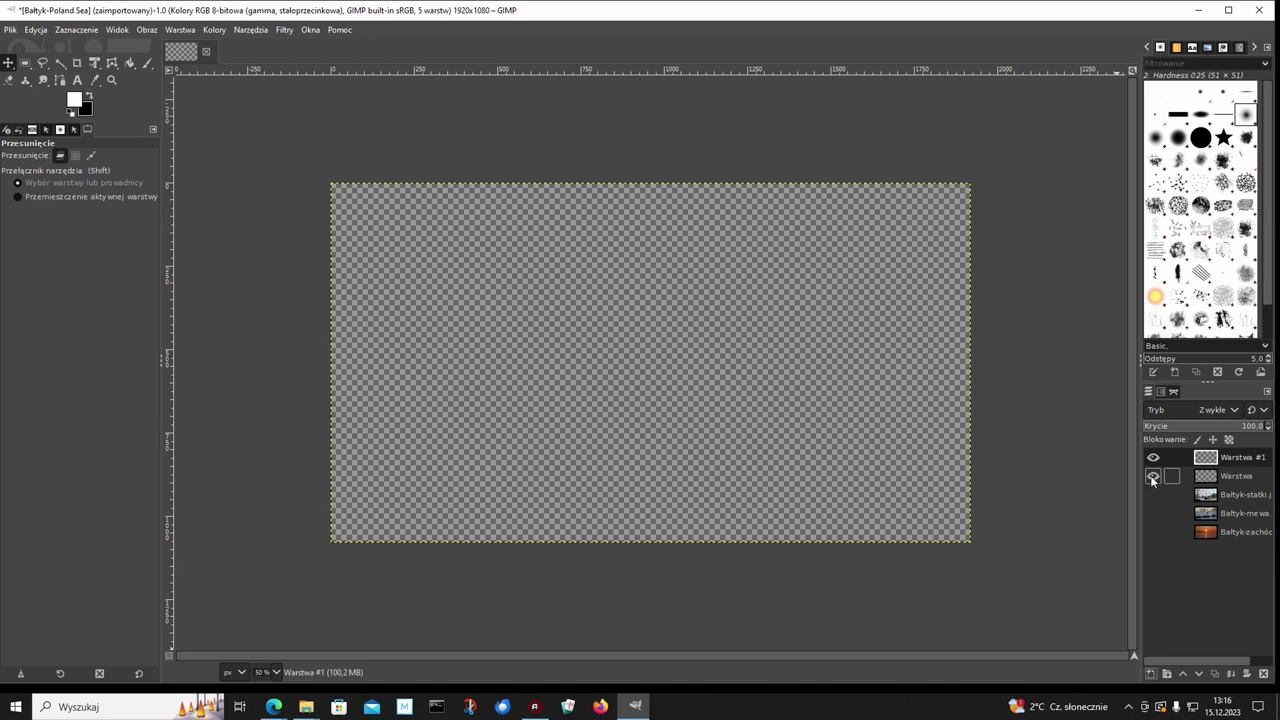
left_click(1204, 478)
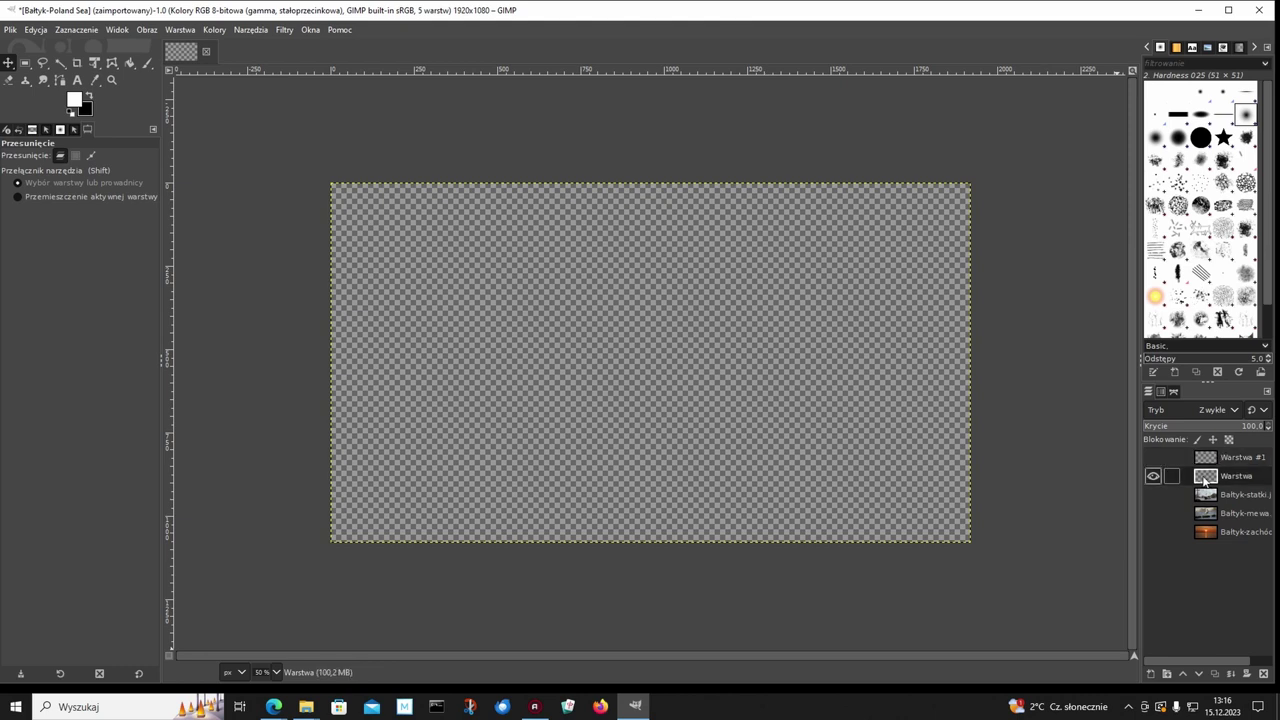
Bucket-fill Warstwa with red f21817, then reset colours so white is foreground.
left_click(129, 60)
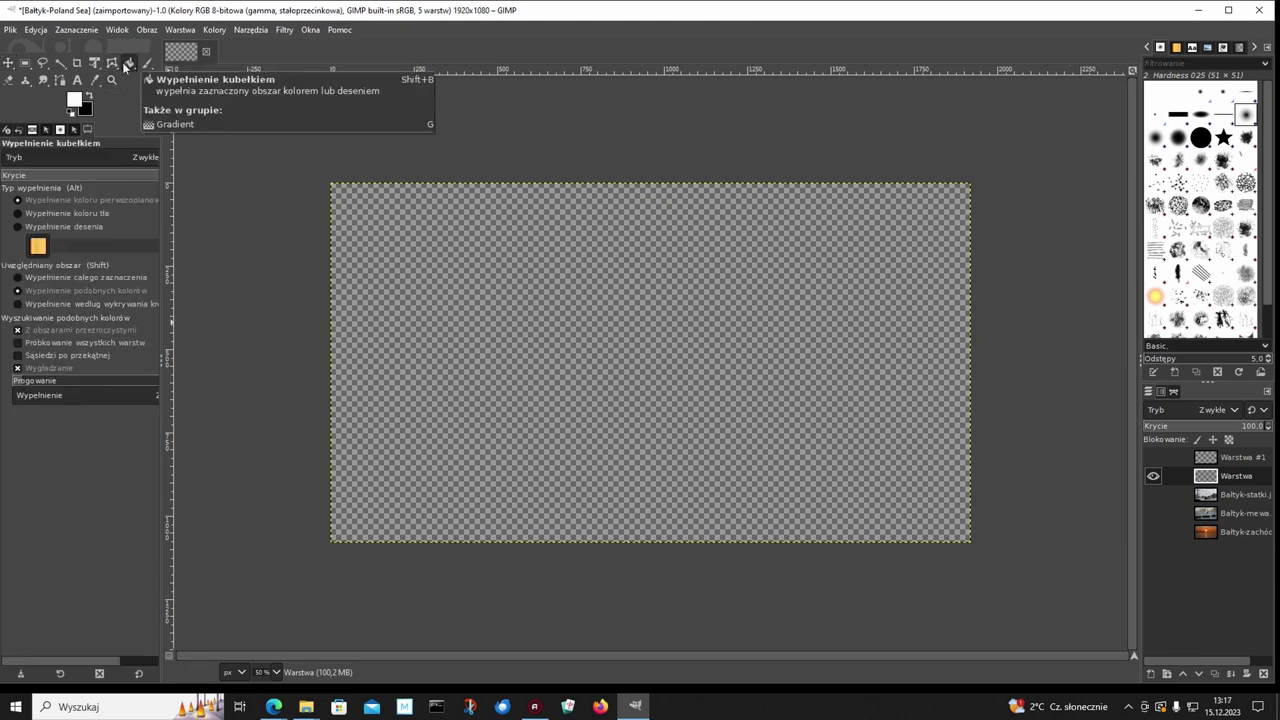
left_click(80, 102)
left_click(192, 501)
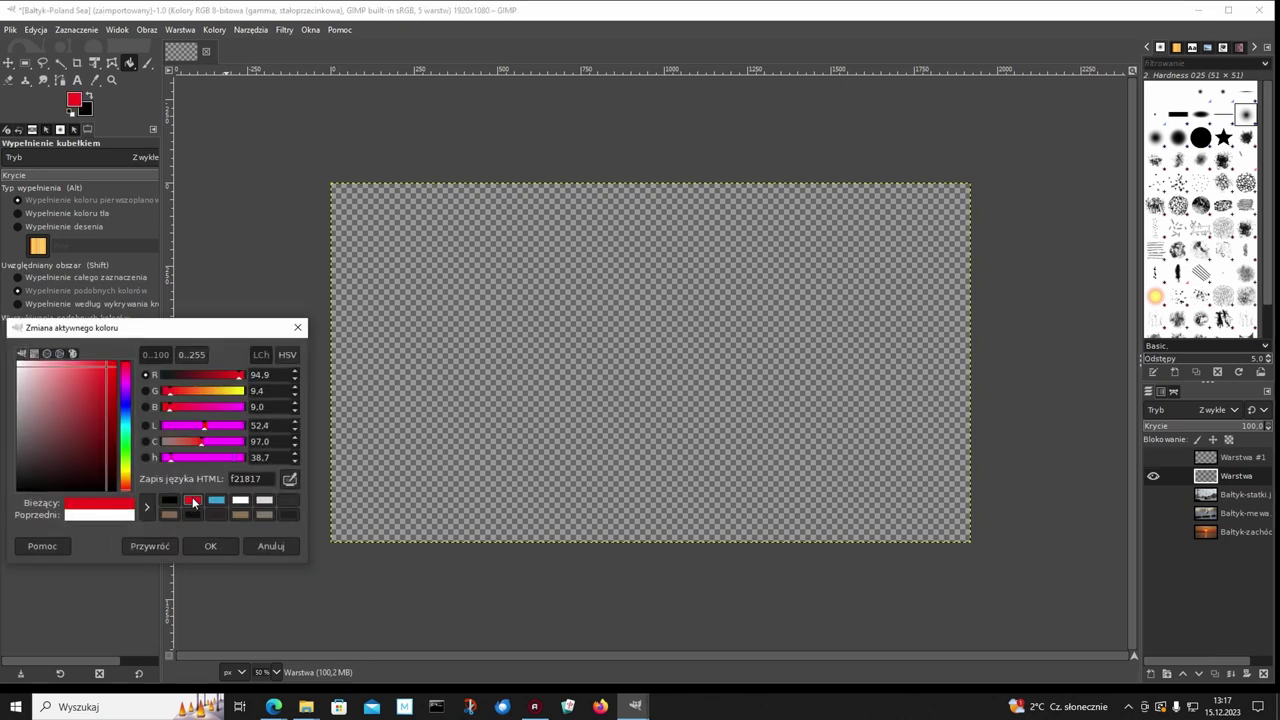
left_click(556, 291)
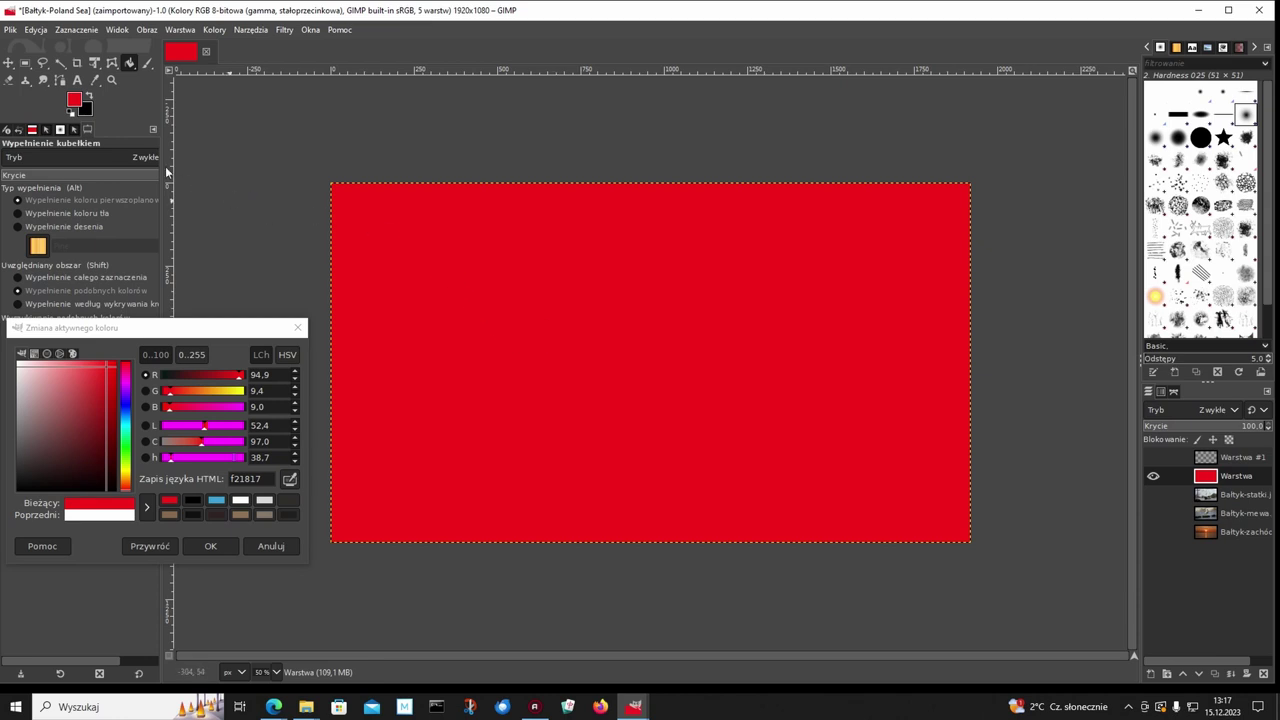
left_click(220, 549)
left_click(88, 96)
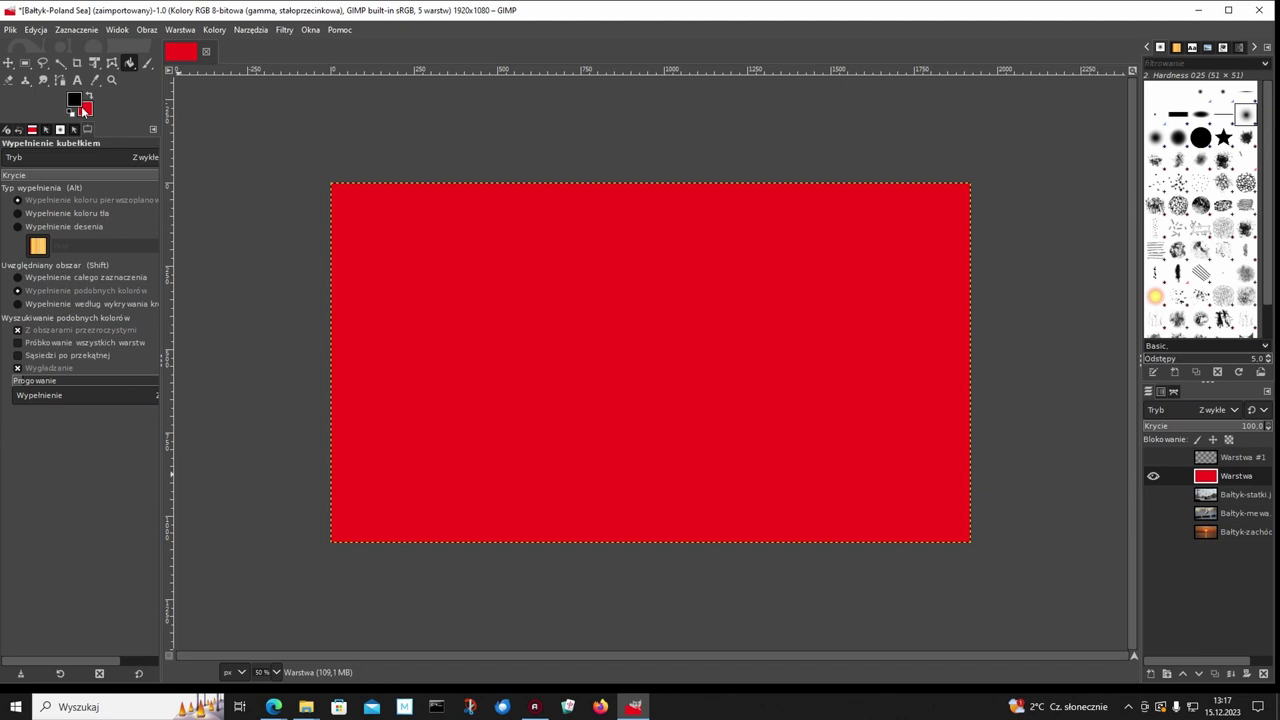
left_click(71, 112)
left_click(88, 96)
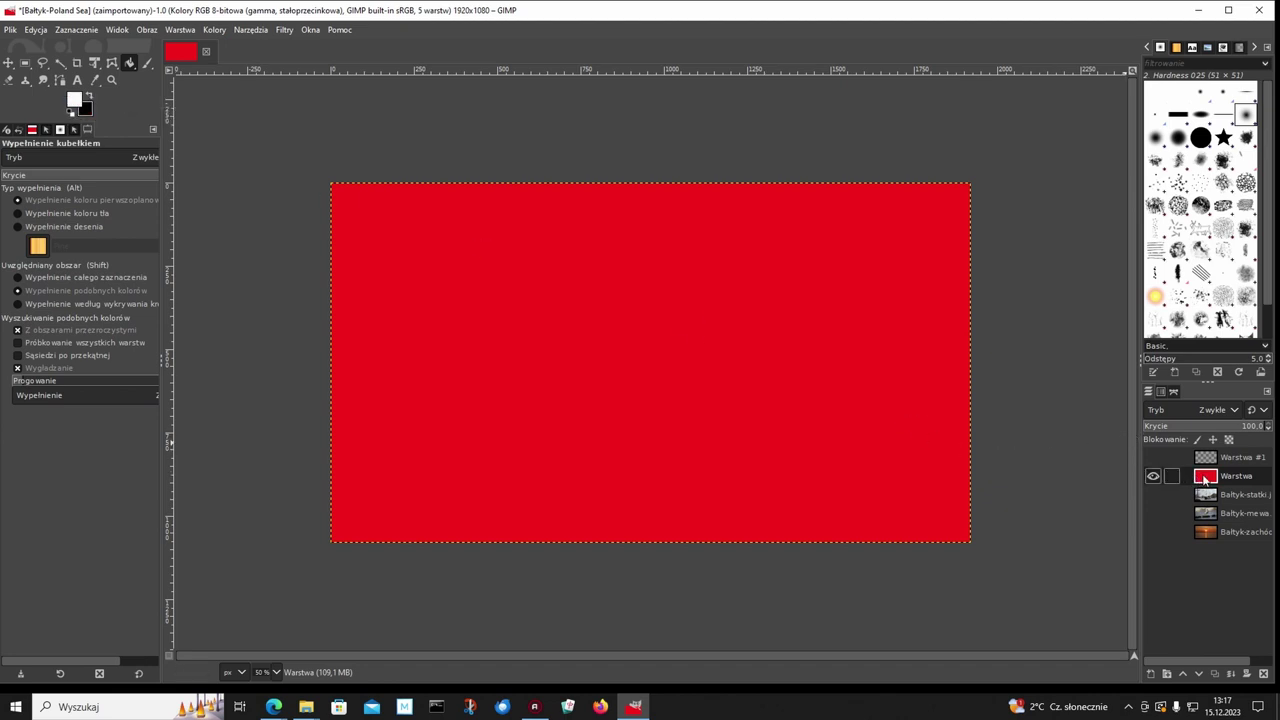
Lower the red Warstwa layer to the bottom of the stack and hide it.
left_click(1201, 676)
left_click(1201, 676)
left_click(1201, 676)
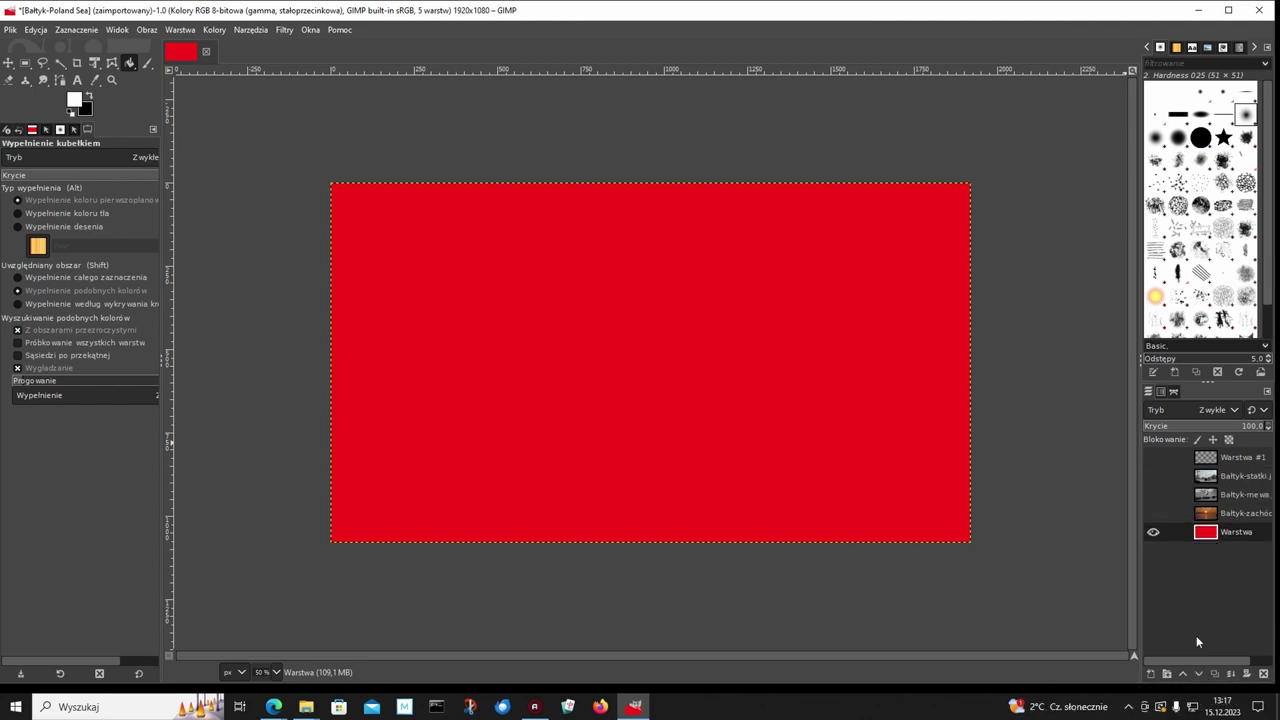
left_click(1153, 532)
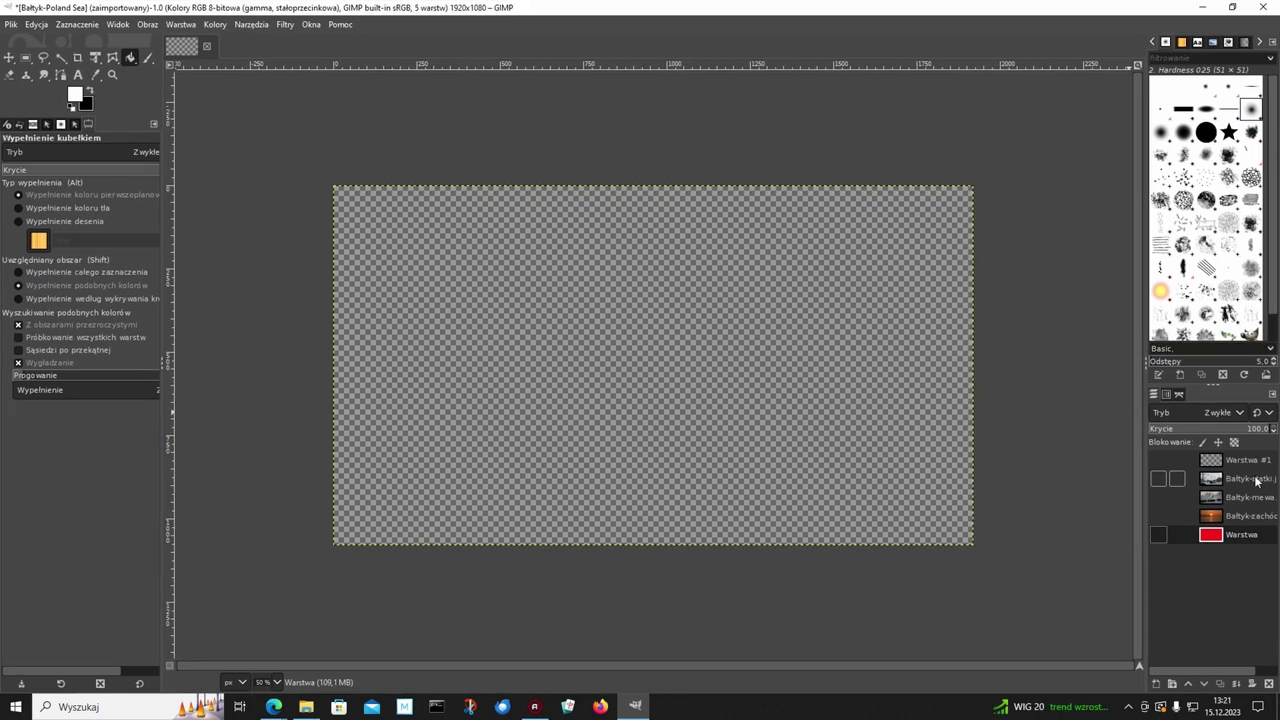
Show and activate Bałtyk-mewa, then draw a 794×734 rectangle selection around the seagull.
left_click(1157, 497)
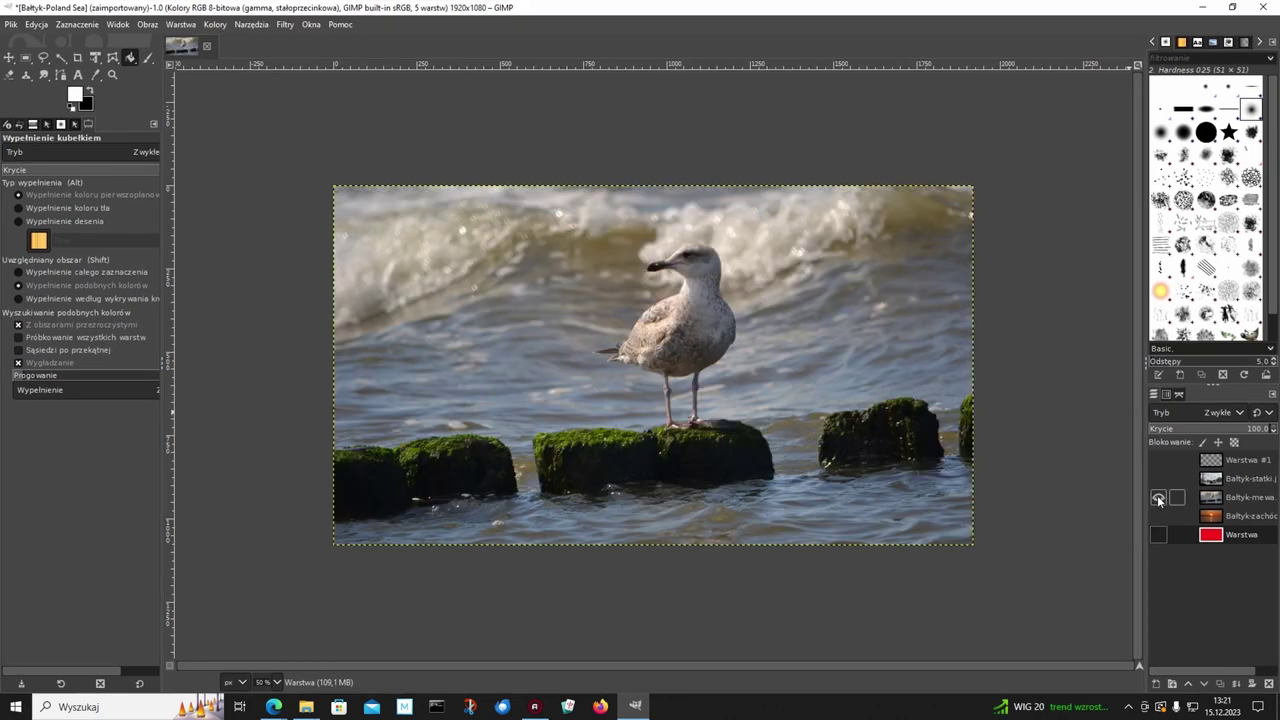
left_click(1209, 499)
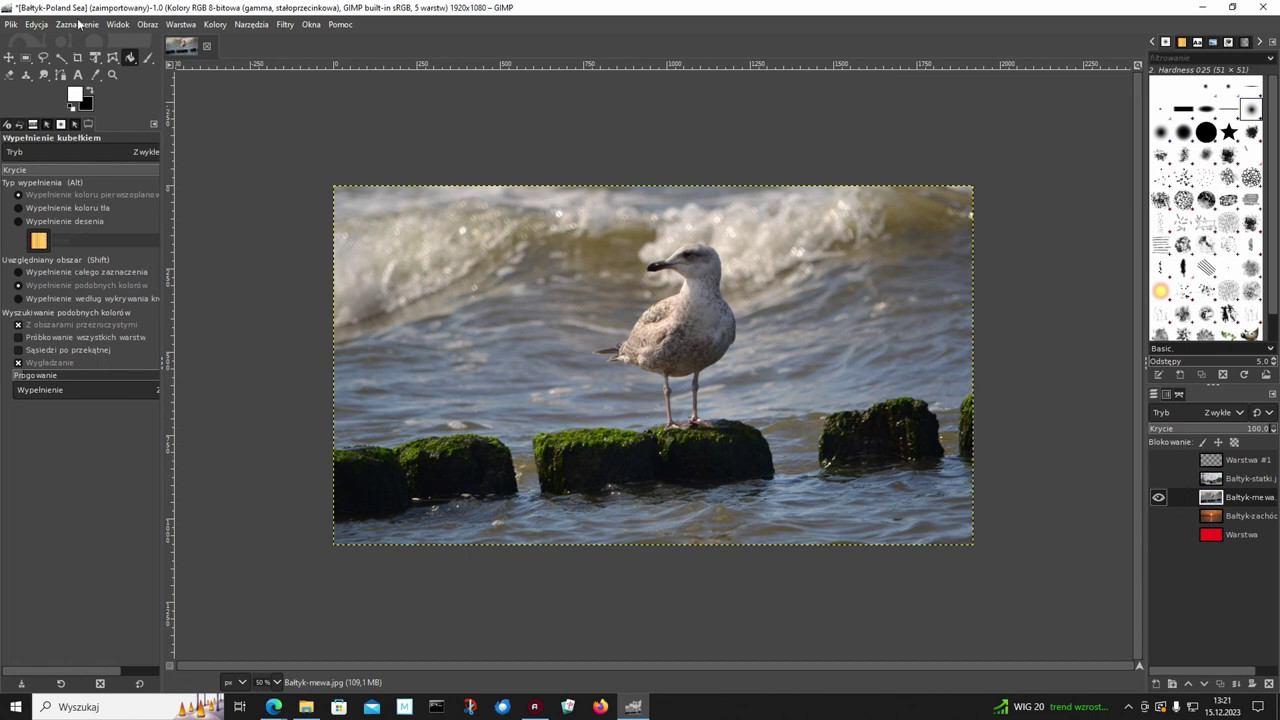
left_click(26, 59)
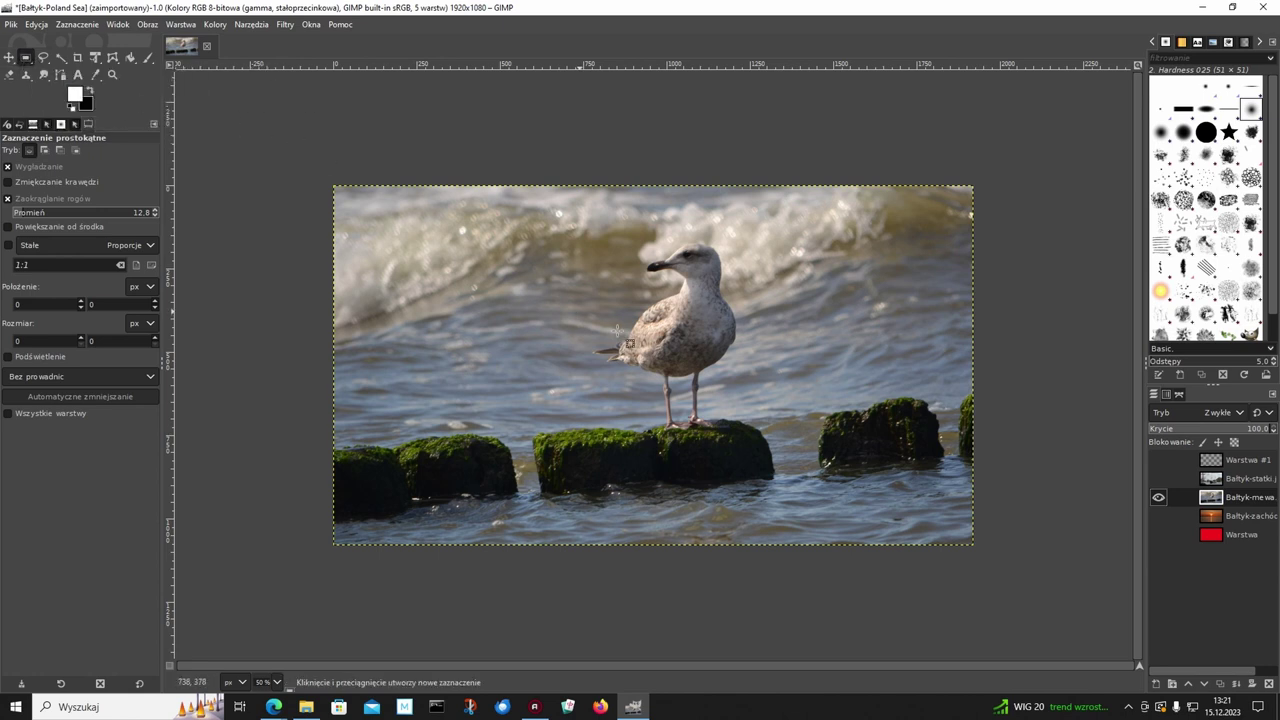
mouse_move(546, 218)
left_mouse_down()
mouse_move(546, 296)
mouse_move(694, 453)
mouse_move(803, 461)
left_mouse_up()
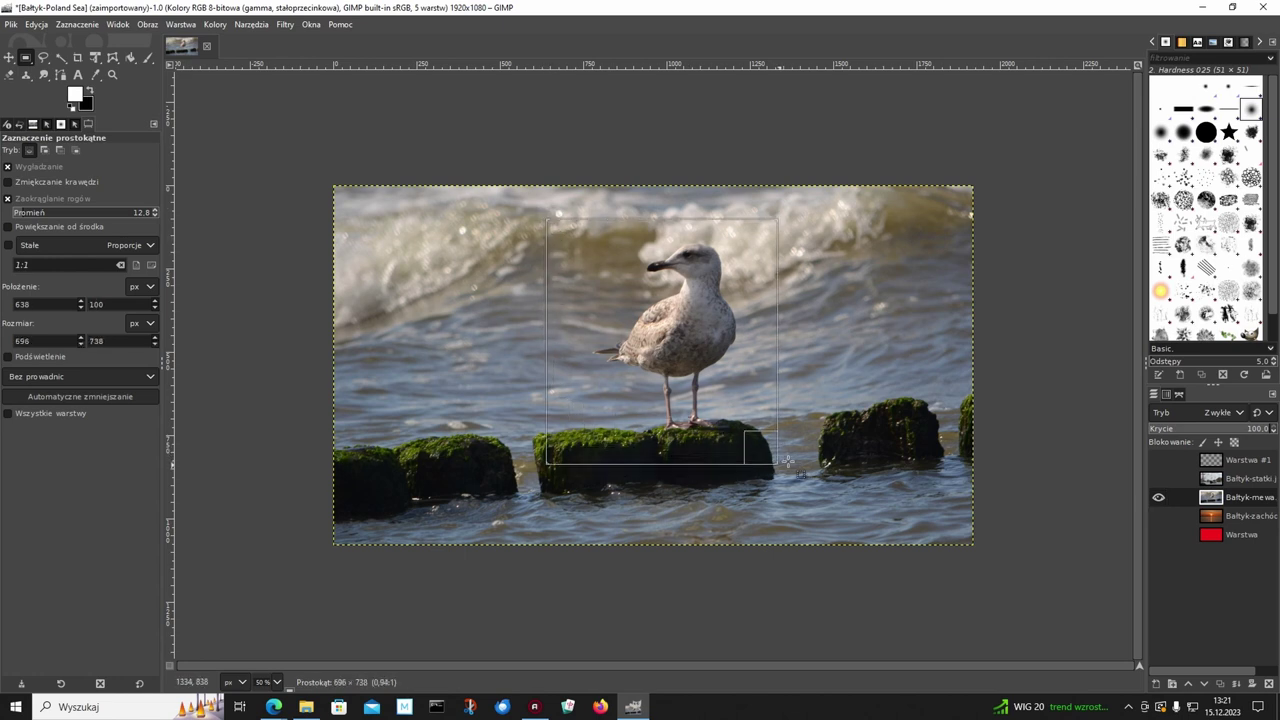
left_click_drag(803, 463, 812, 462)
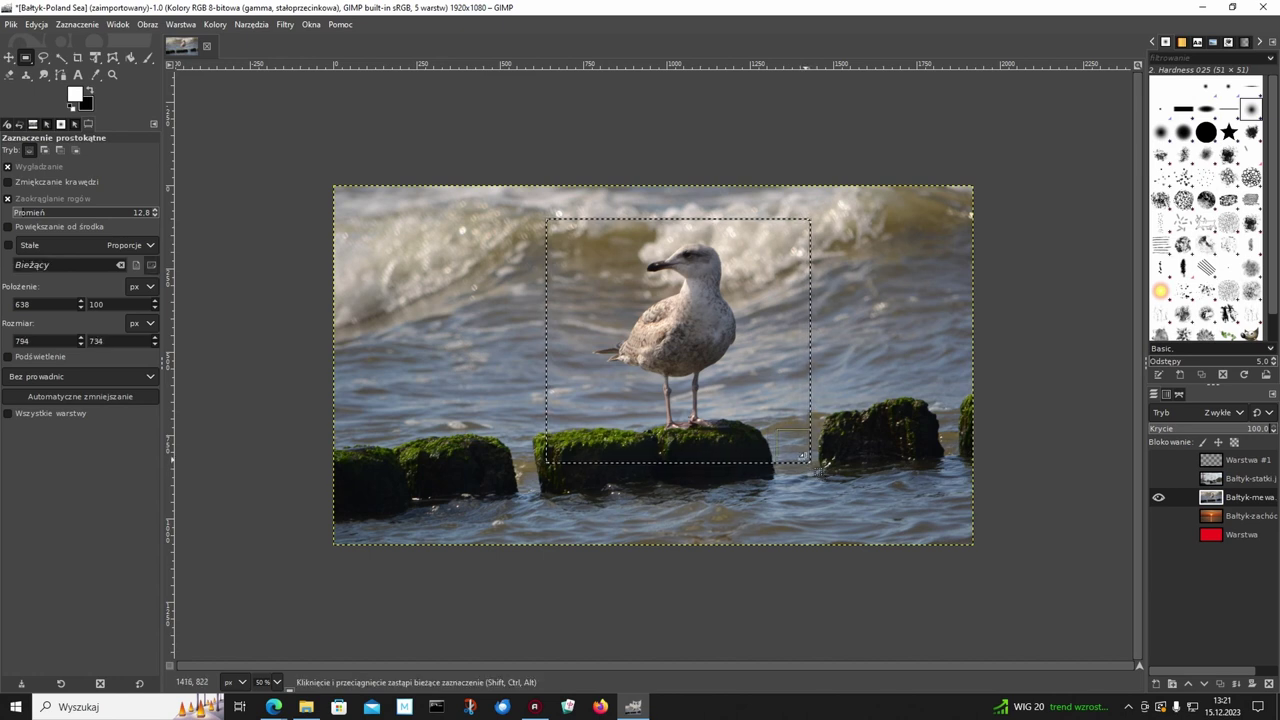
Copy the seagull selection, paste it as a new layer, and hide Bałtyk-mewa.
left_click(68, 26)
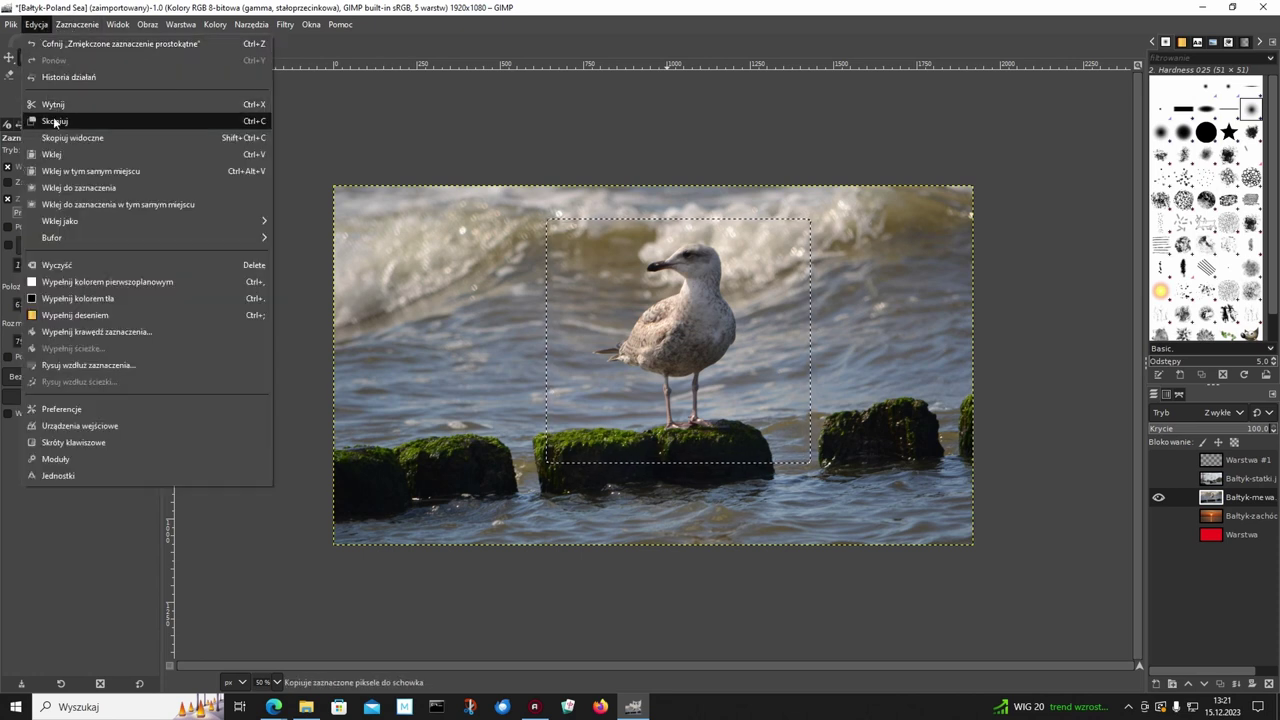
left_click(55, 121)
left_click(36, 24)
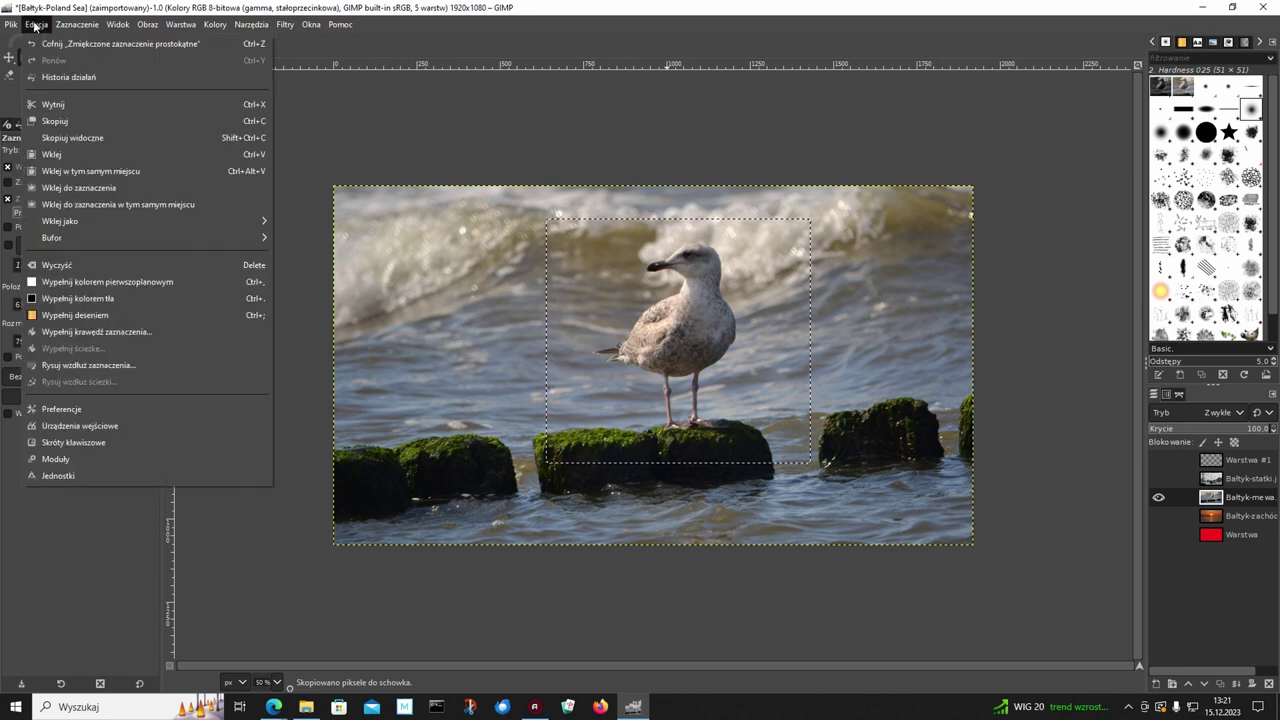
mouse_move(60, 221)
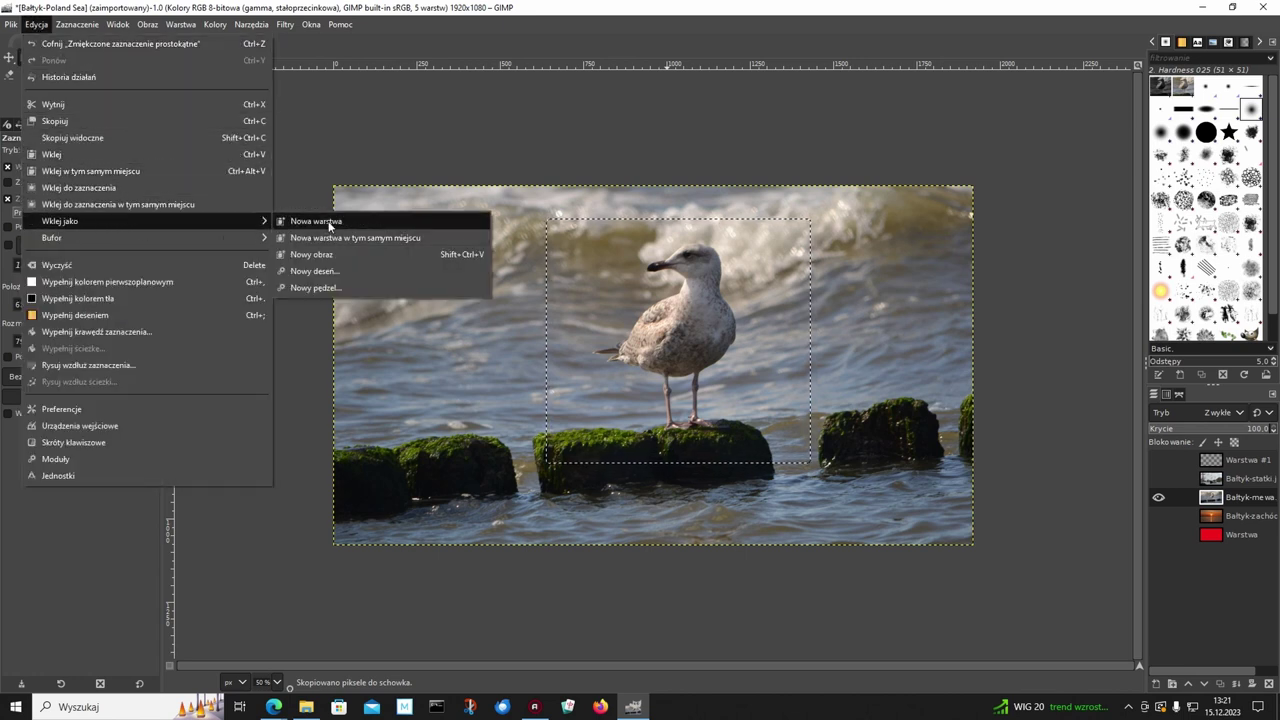
left_click(329, 222)
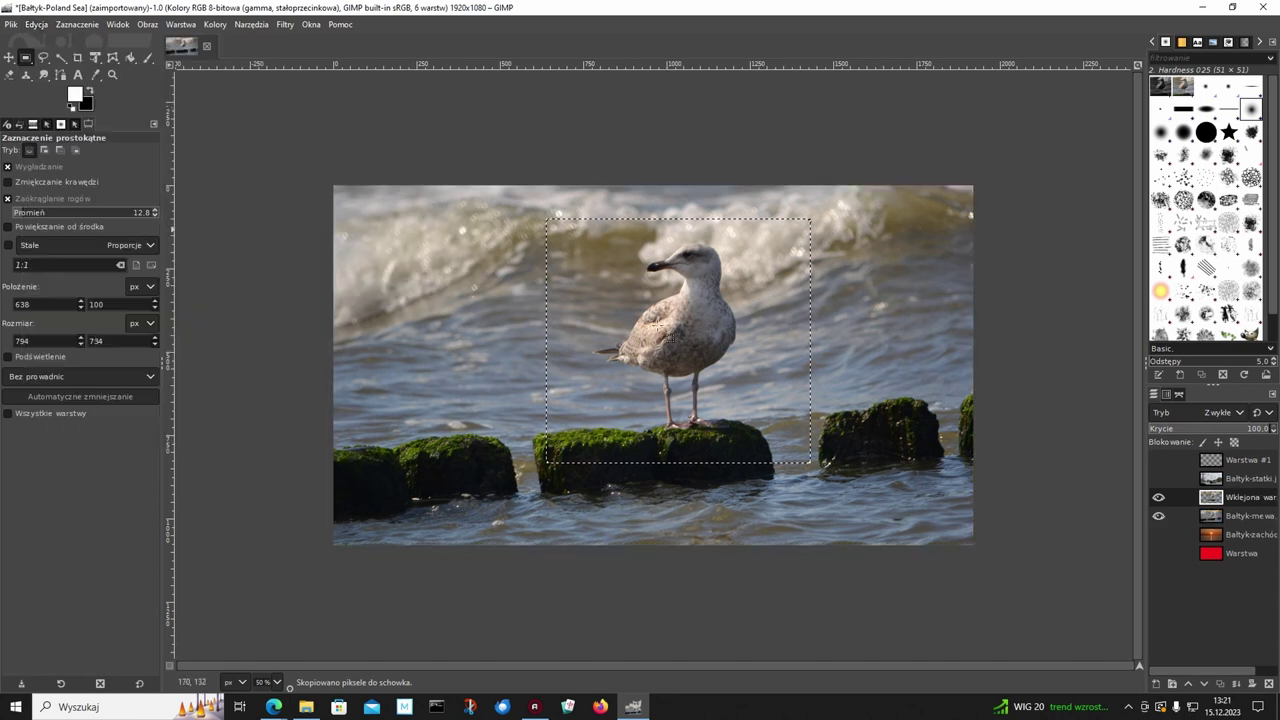
left_click(1157, 516)
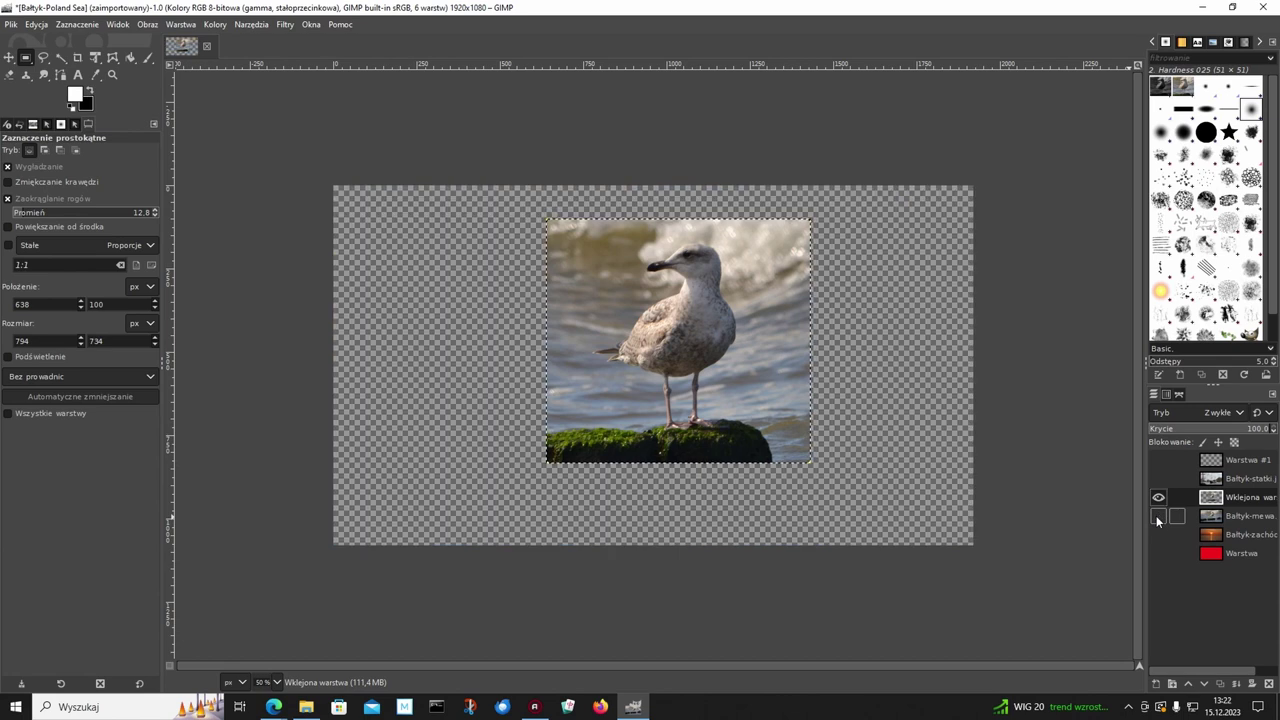
left_click(1212, 516)
Move Bałtyk-mewa to the stack bottom and clear the selection on the pasted layer.
left_click(1207, 685)
left_click(1207, 685)
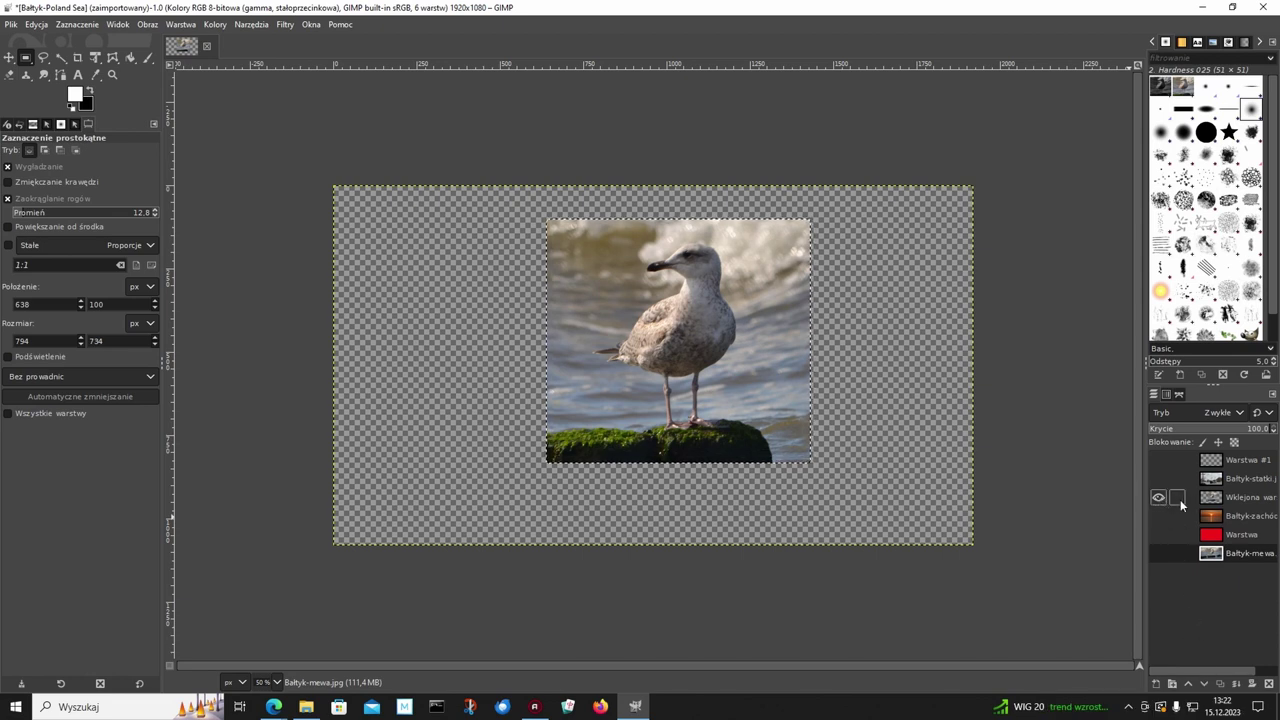
left_click(1180, 499)
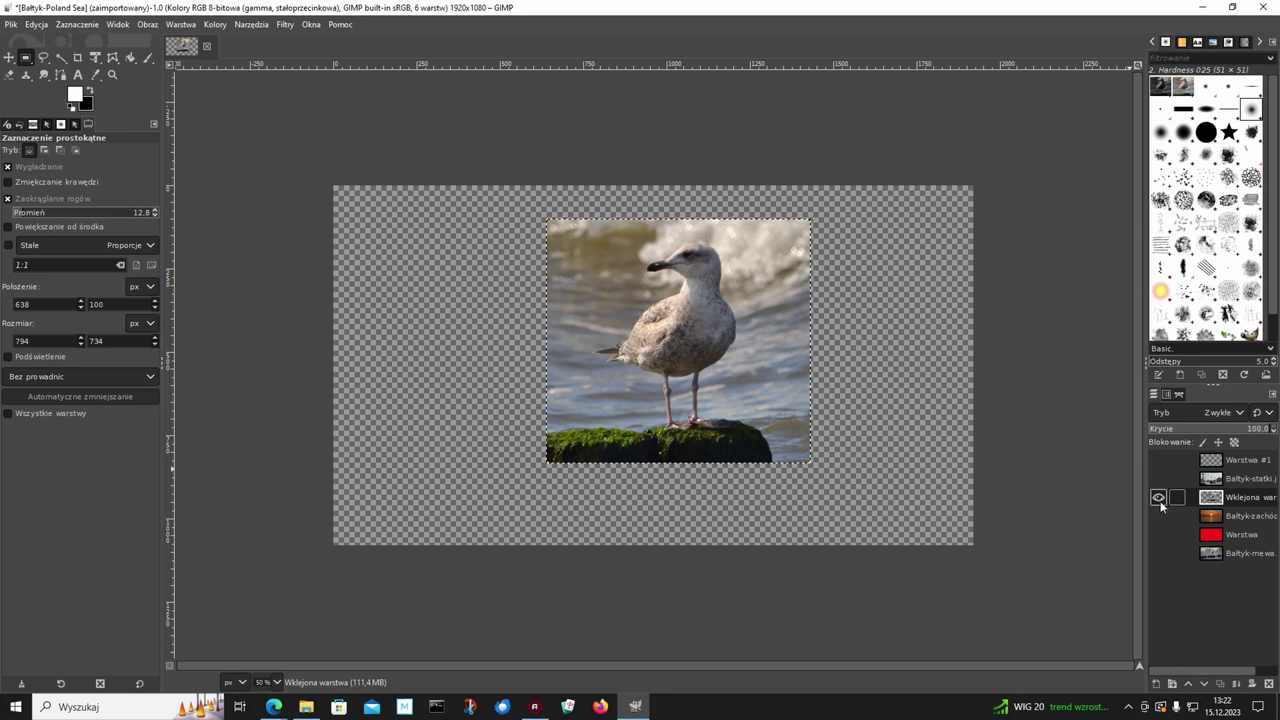
left_click(83, 27)
left_click(77, 59)
Shift the pasted seagull slightly left and down with the Move tool.
left_click_drag(631, 295, 632, 313)
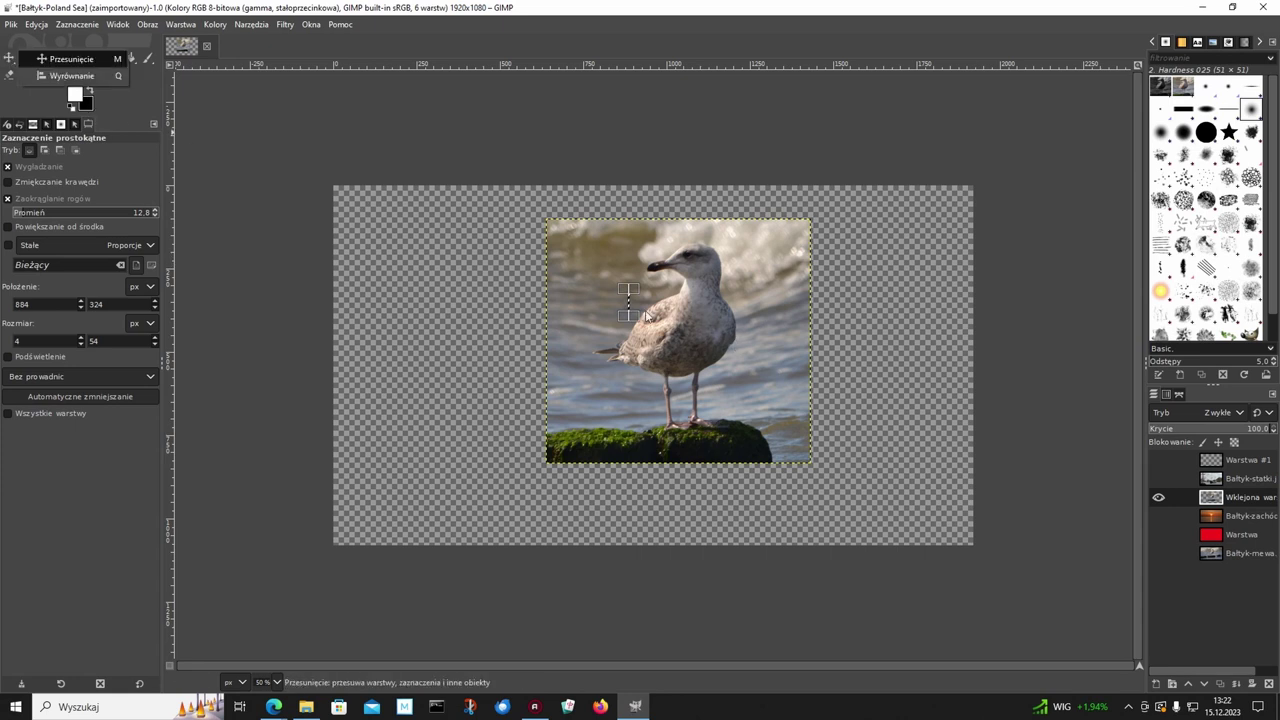
left_click(8, 57)
left_click_drag(666, 274, 639, 310)
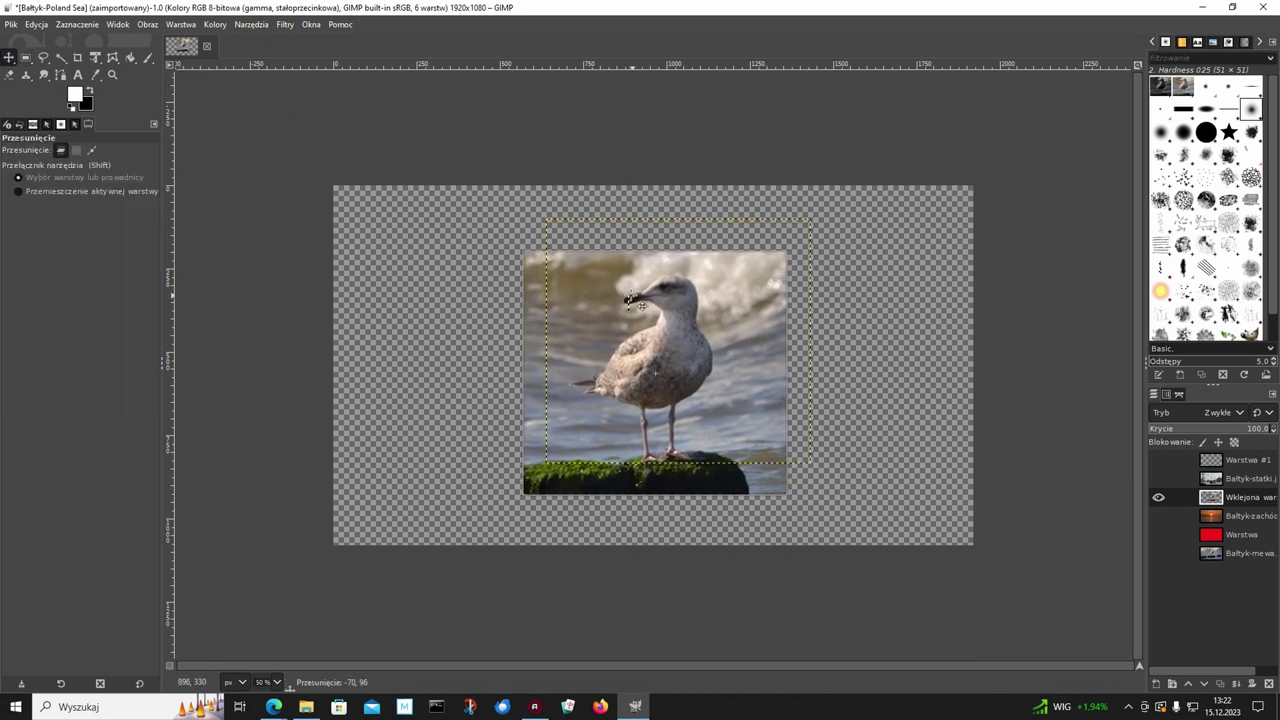
Expand the pasted seagull layer to the full 1920×1080 image size and hide it.
right_click(1212, 502)
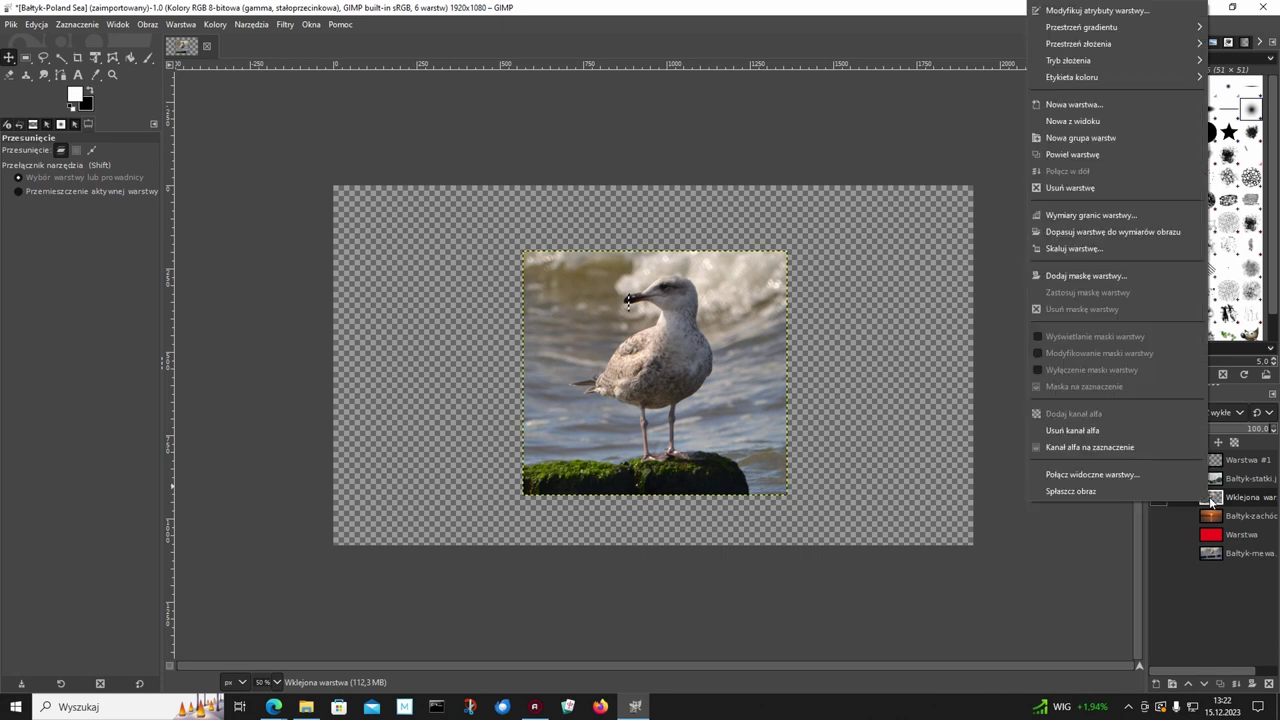
left_click(1093, 230)
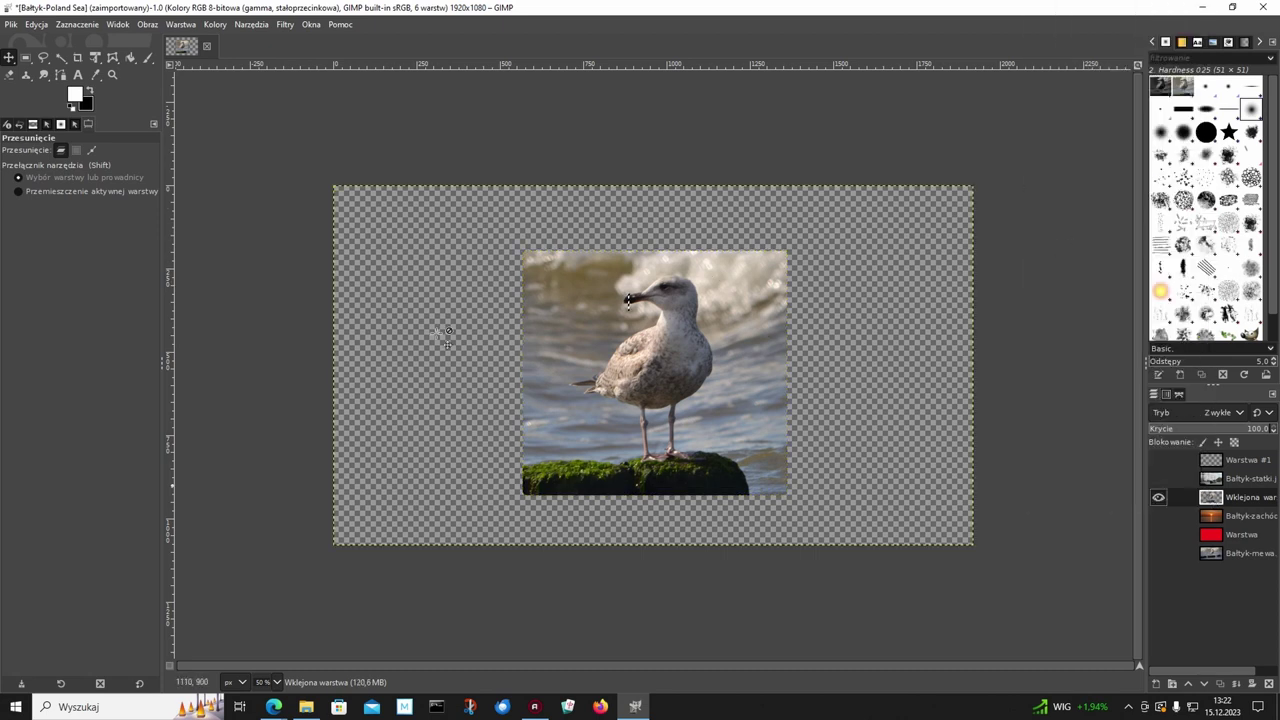
left_click(67, 27)
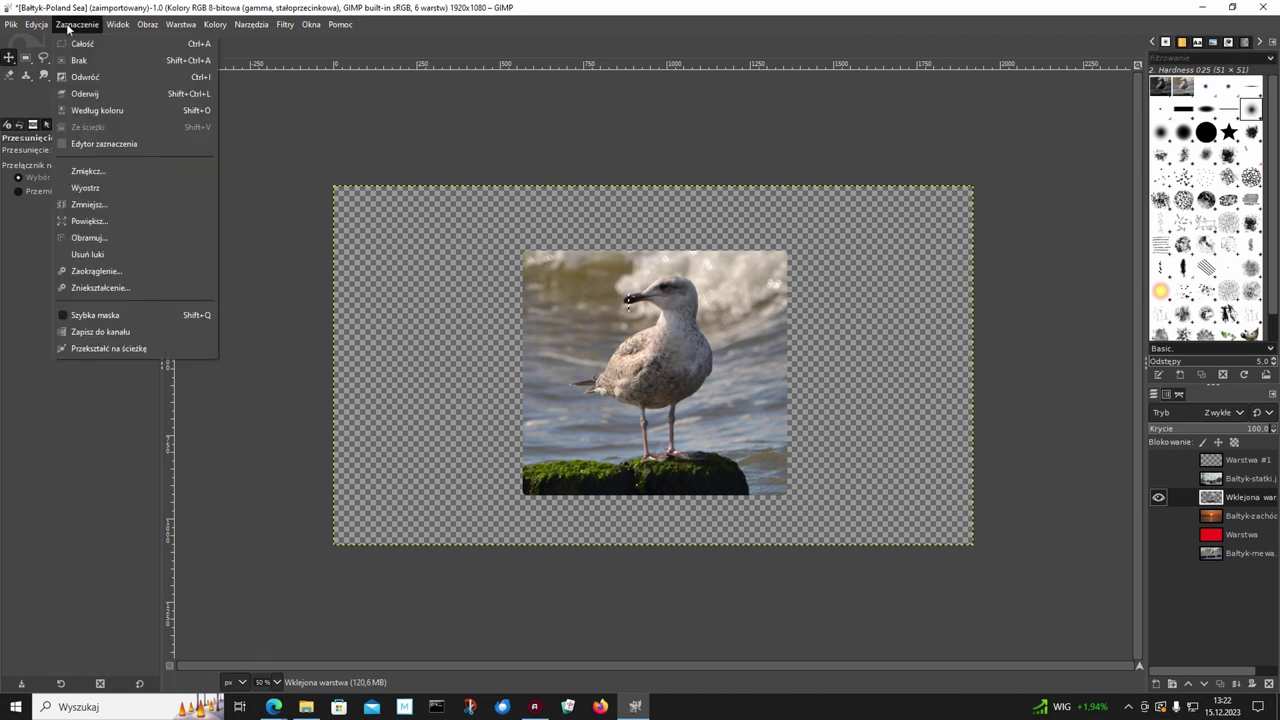
left_click(76, 58)
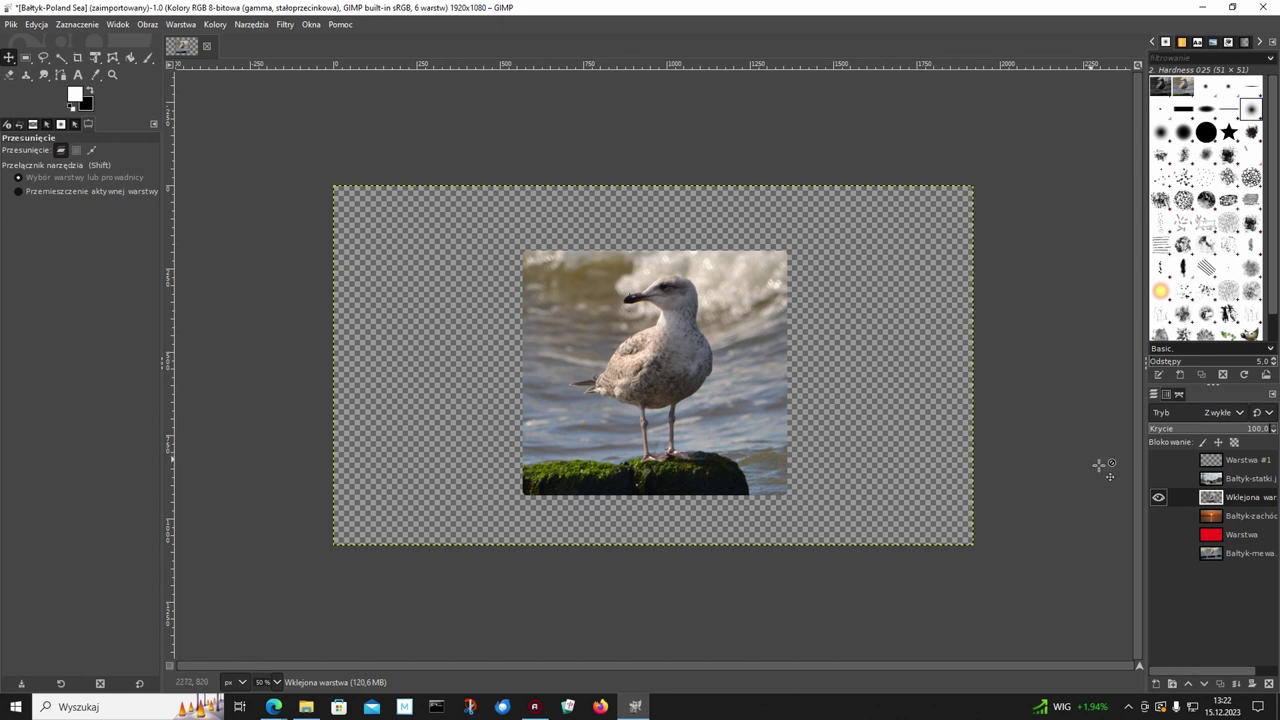
left_click(1158, 498)
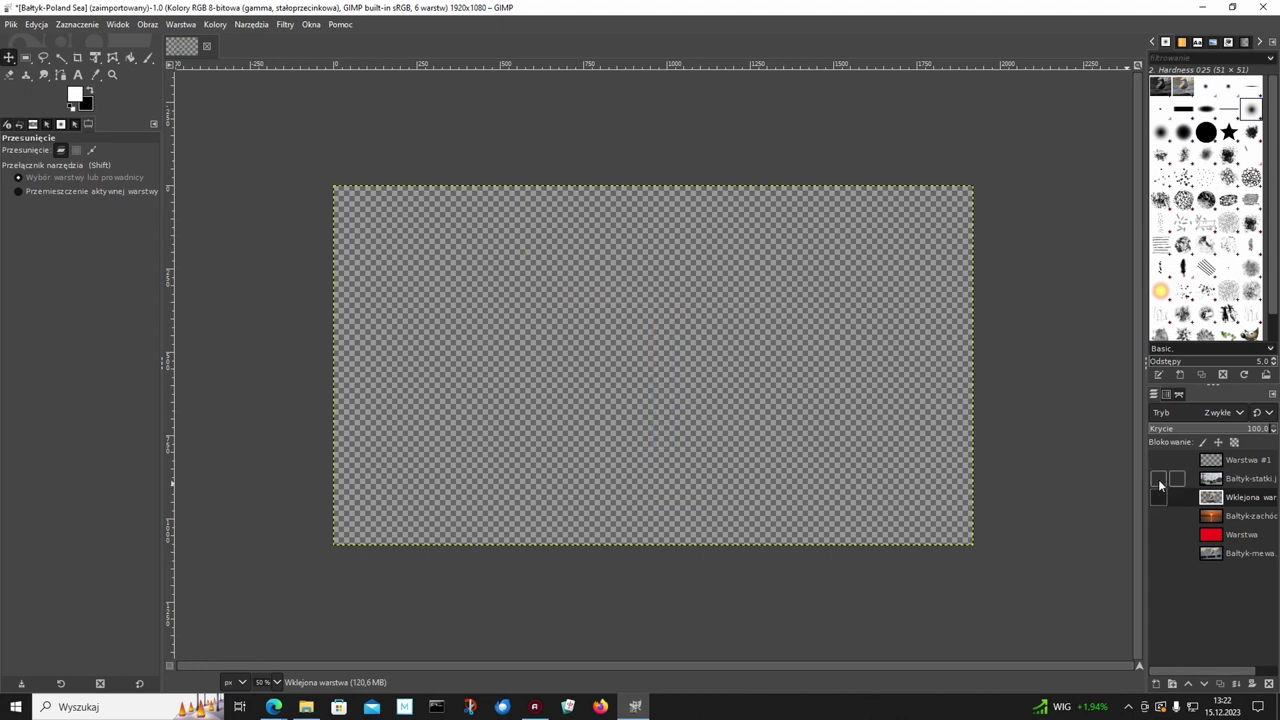
Show and activate Bałtyk-statki, then select a 1144×926 rectangle around the central galleon.
left_click(1159, 481)
left_click(1212, 480)
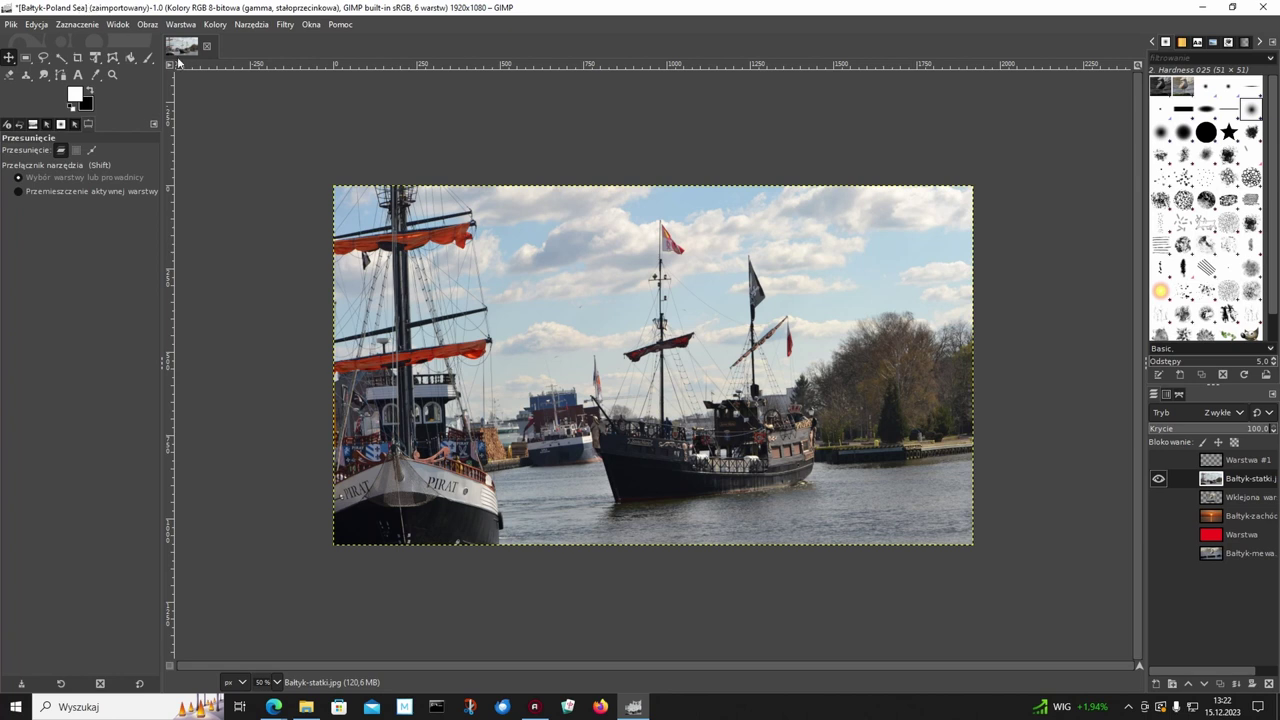
left_click(26, 58)
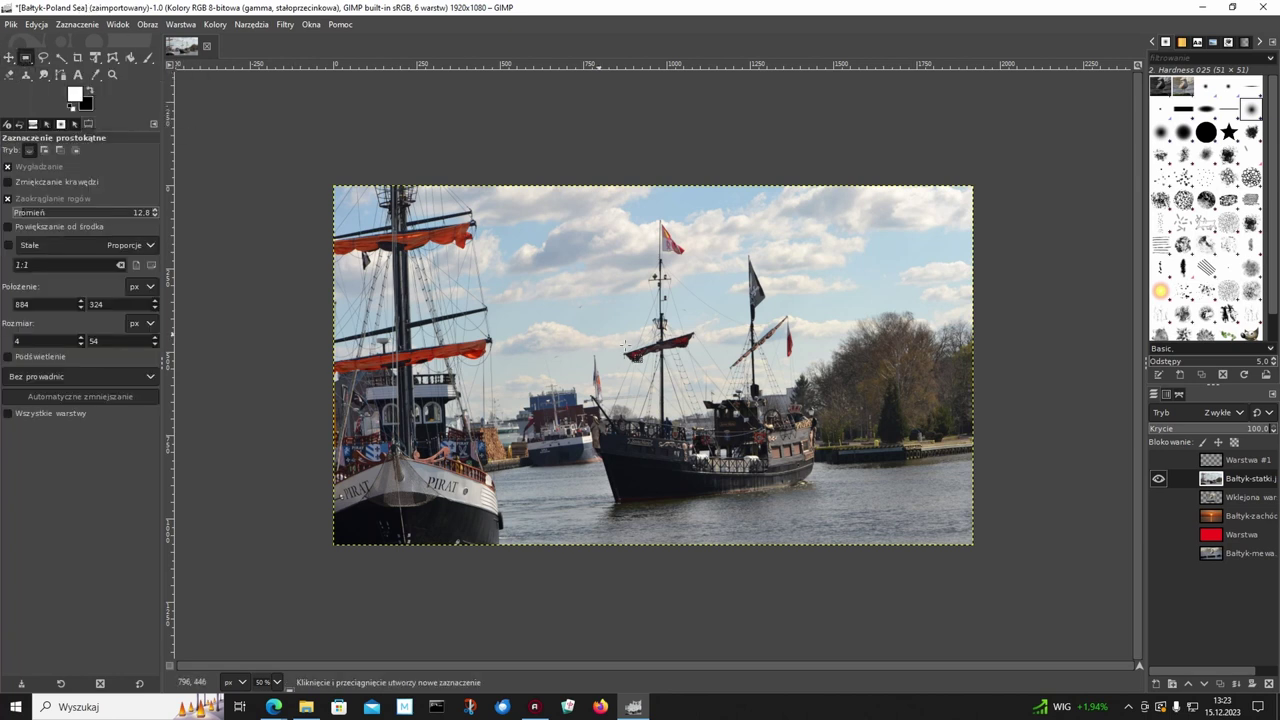
left_click_drag(540, 219, 778, 519)
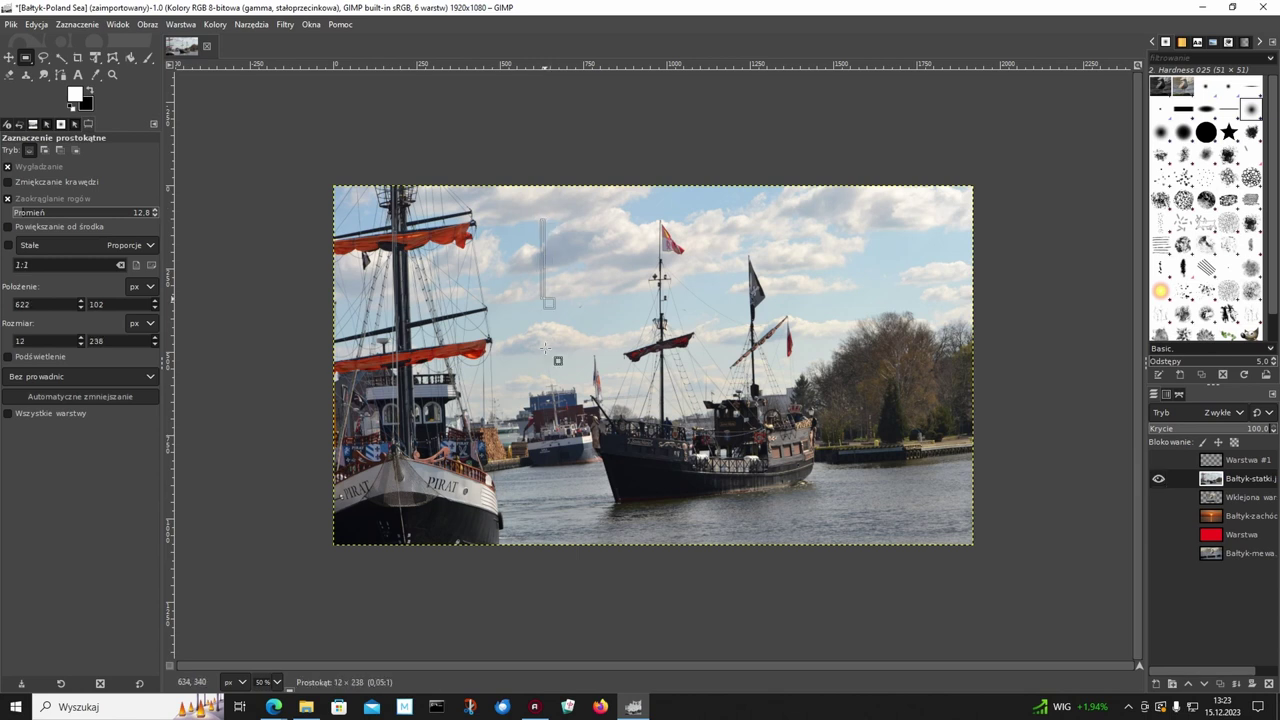
left_click_drag(779, 519, 881, 508)
left_click_drag(555, 239, 526, 229)
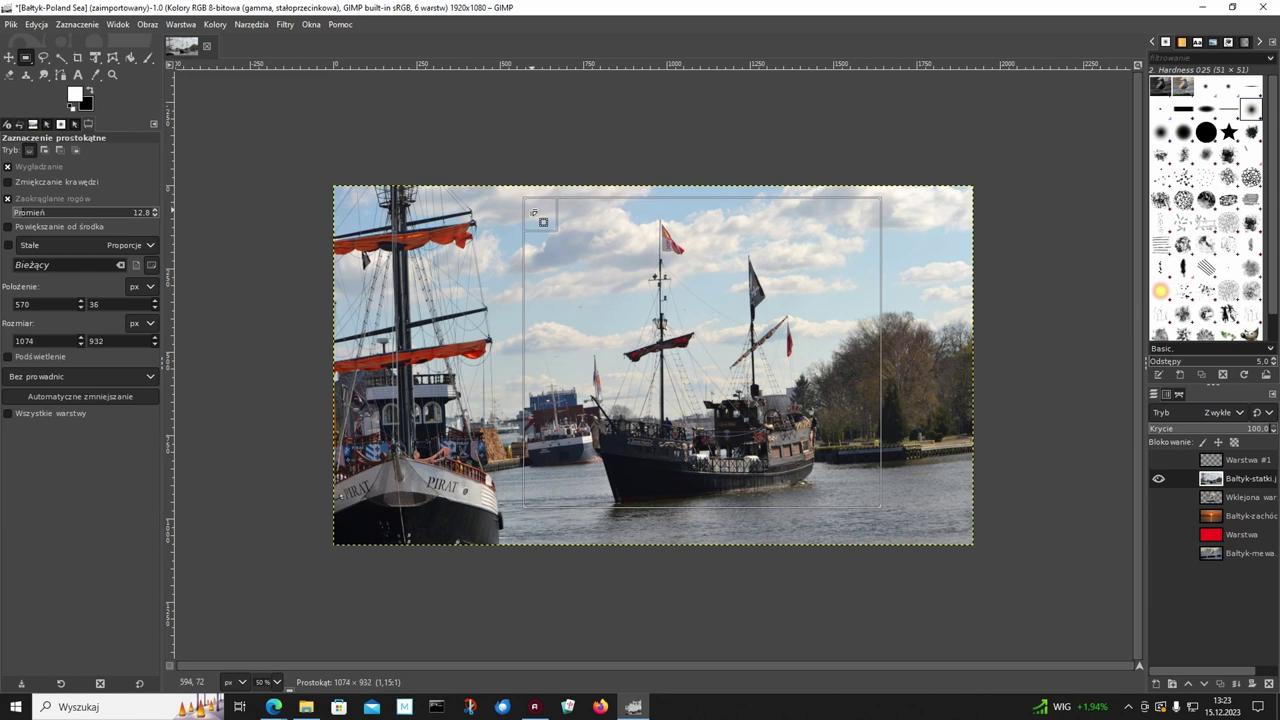
left_click_drag(866, 495, 869, 508)
left_click_drag(535, 234, 531, 224)
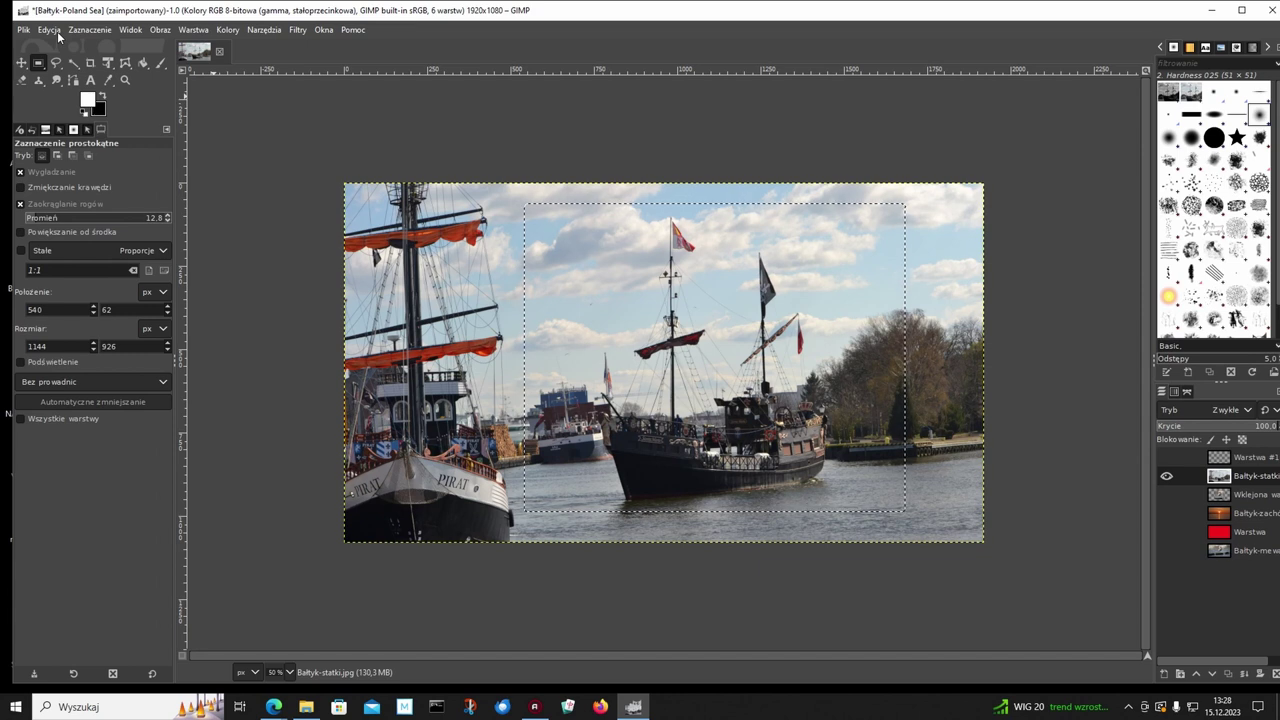
Copy the galleon selection and paste it as a new layer.
left_click(54, 27)
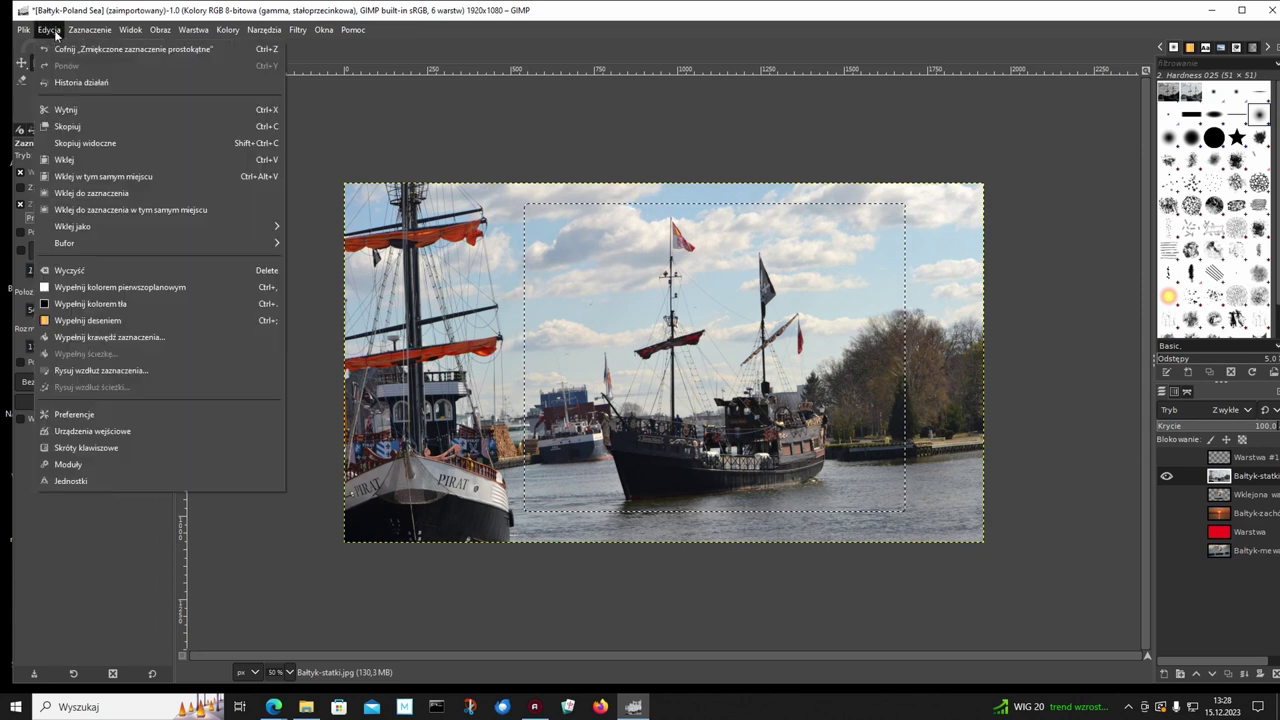
left_click(66, 125)
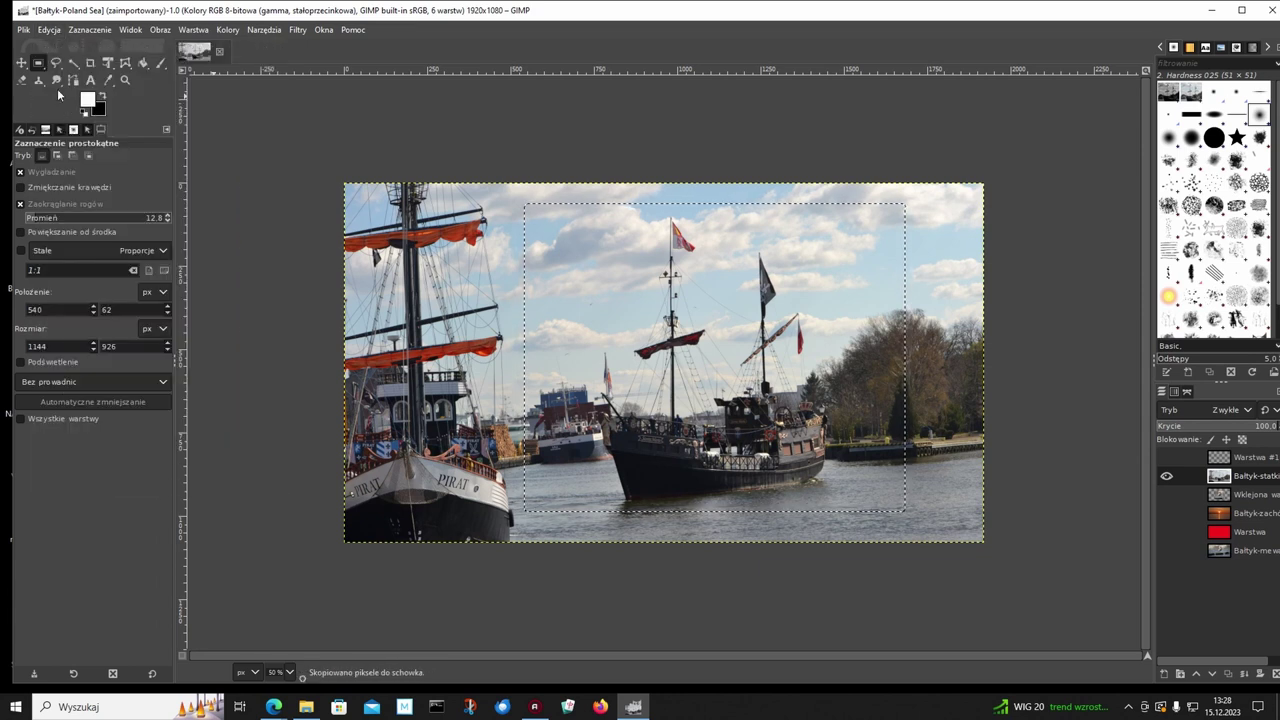
left_click(41, 28)
mouse_move(72, 226)
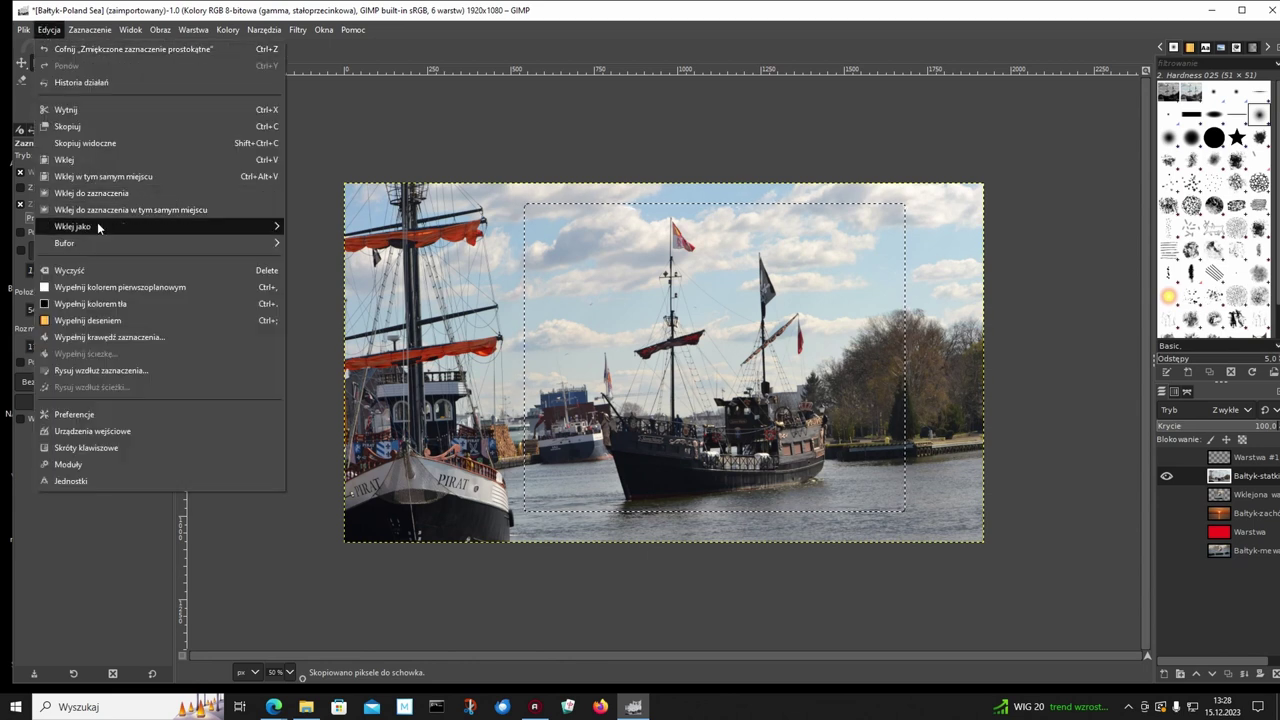
left_click(324, 230)
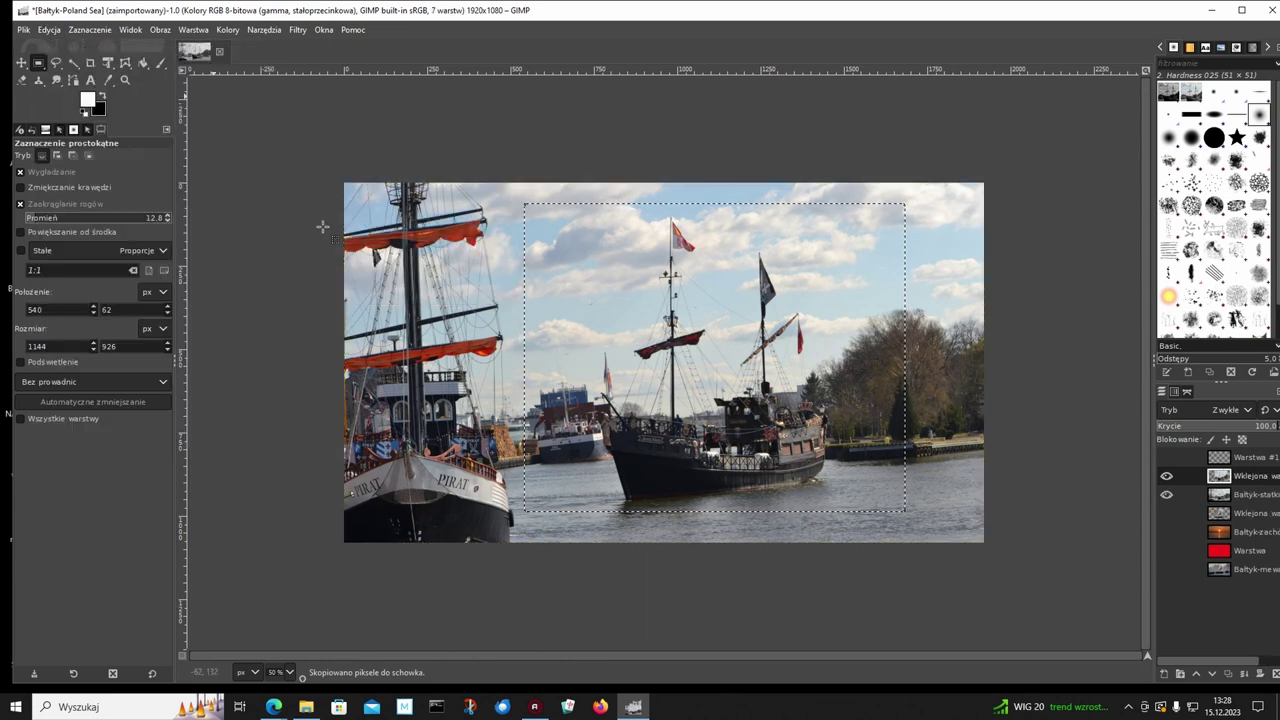
Hide Bałtyk-statki, lower it to the stack bottom, and reselect the pasted galleon layer.
left_click(1166, 496)
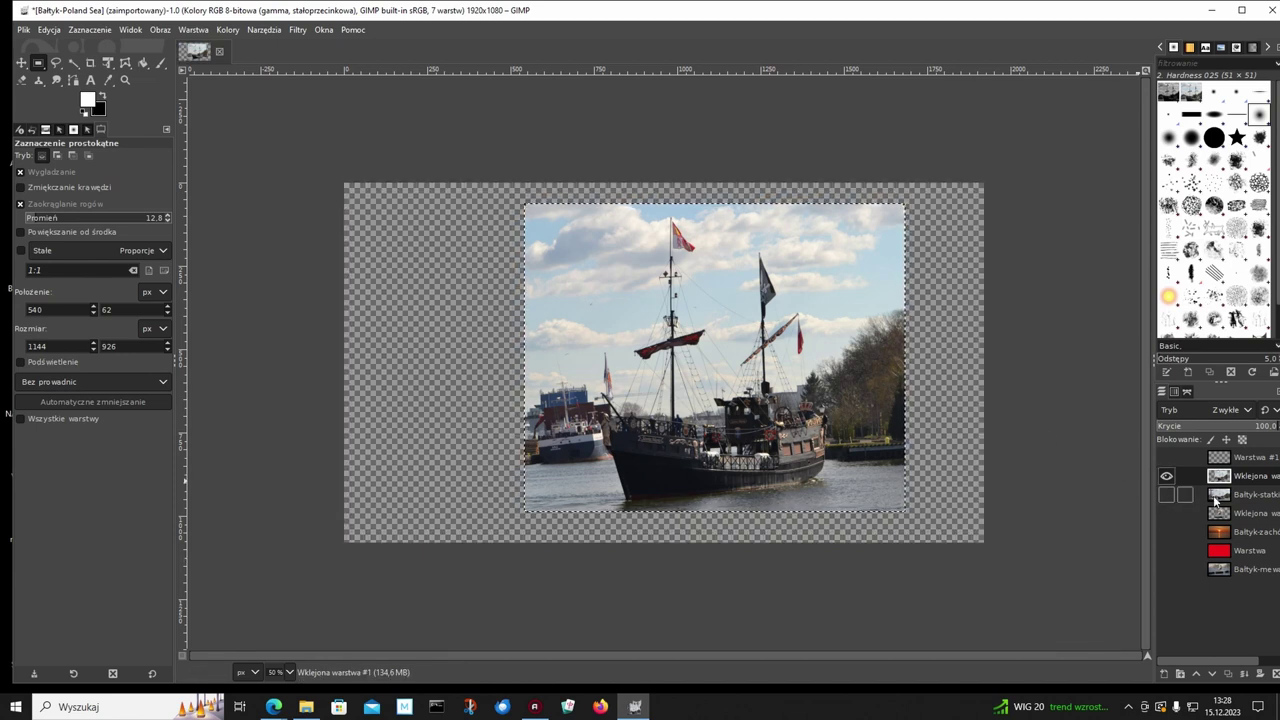
left_click(1214, 496)
left_click(1212, 674)
left_click(1213, 674)
left_click(1213, 674)
left_click(1213, 674)
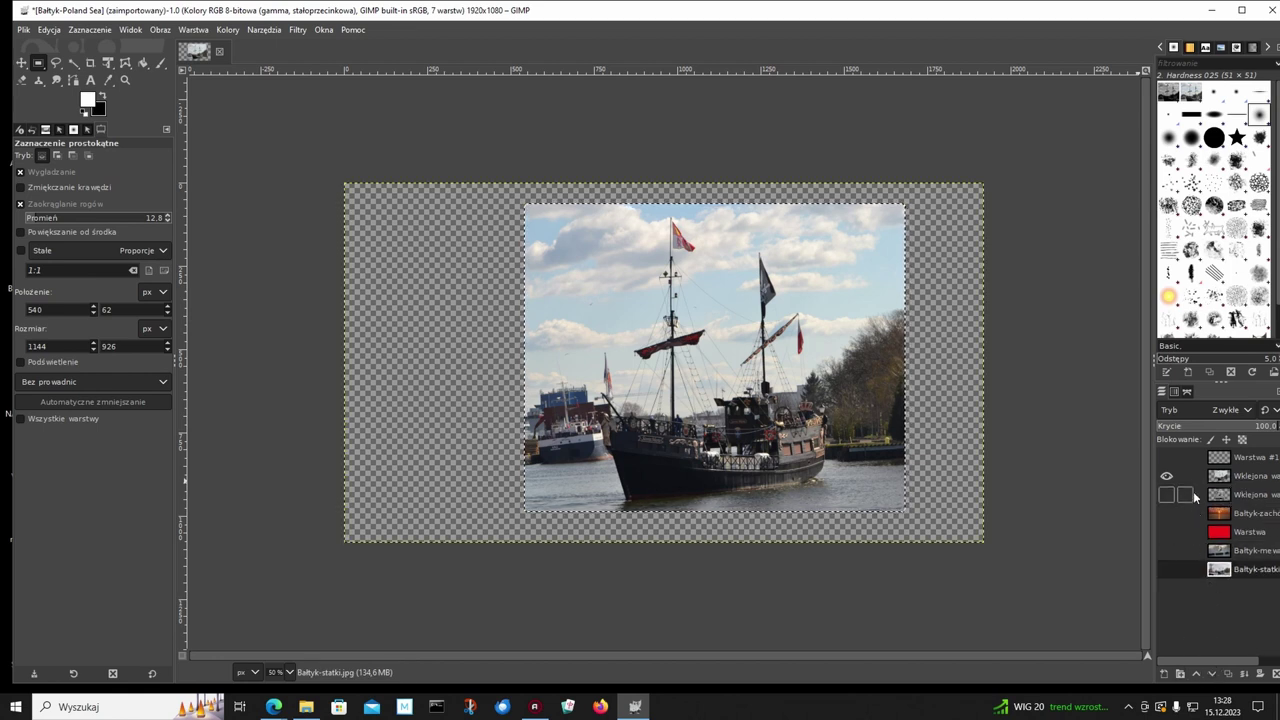
left_click(1225, 478)
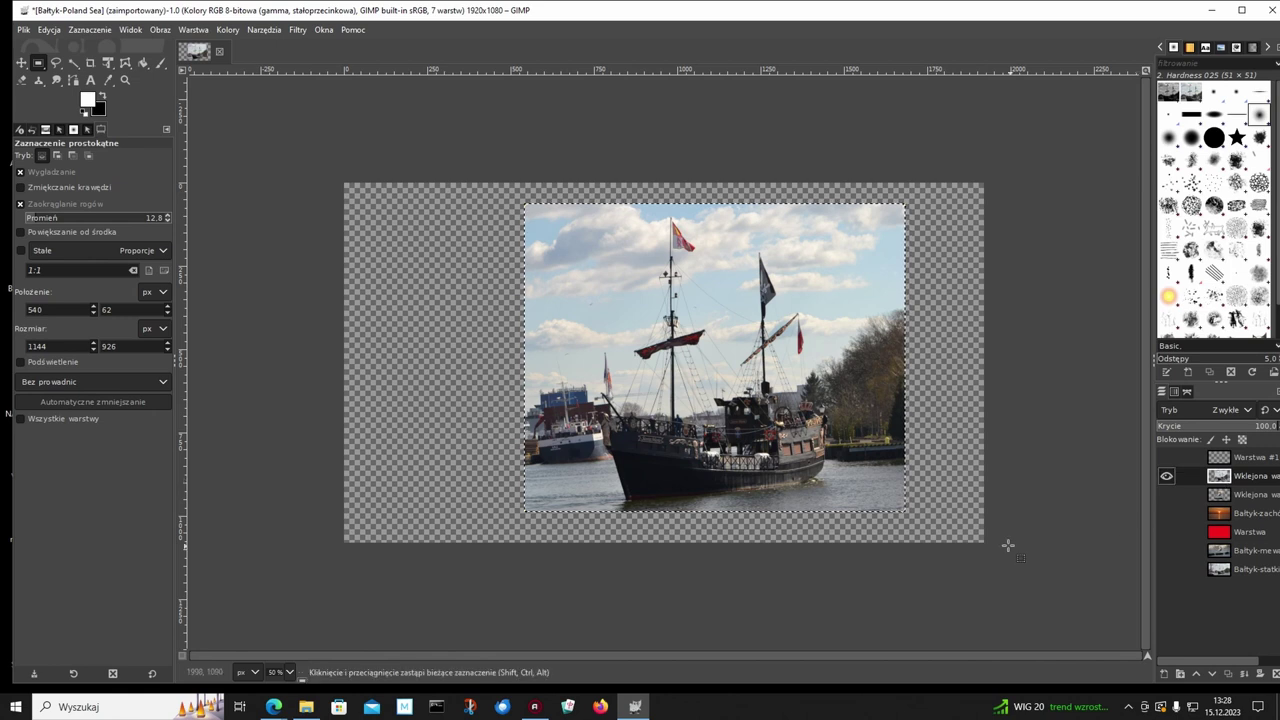
Expand the pasted galleon layer to full image size, then check the pasted layers' visibility.
right_click(1225, 478)
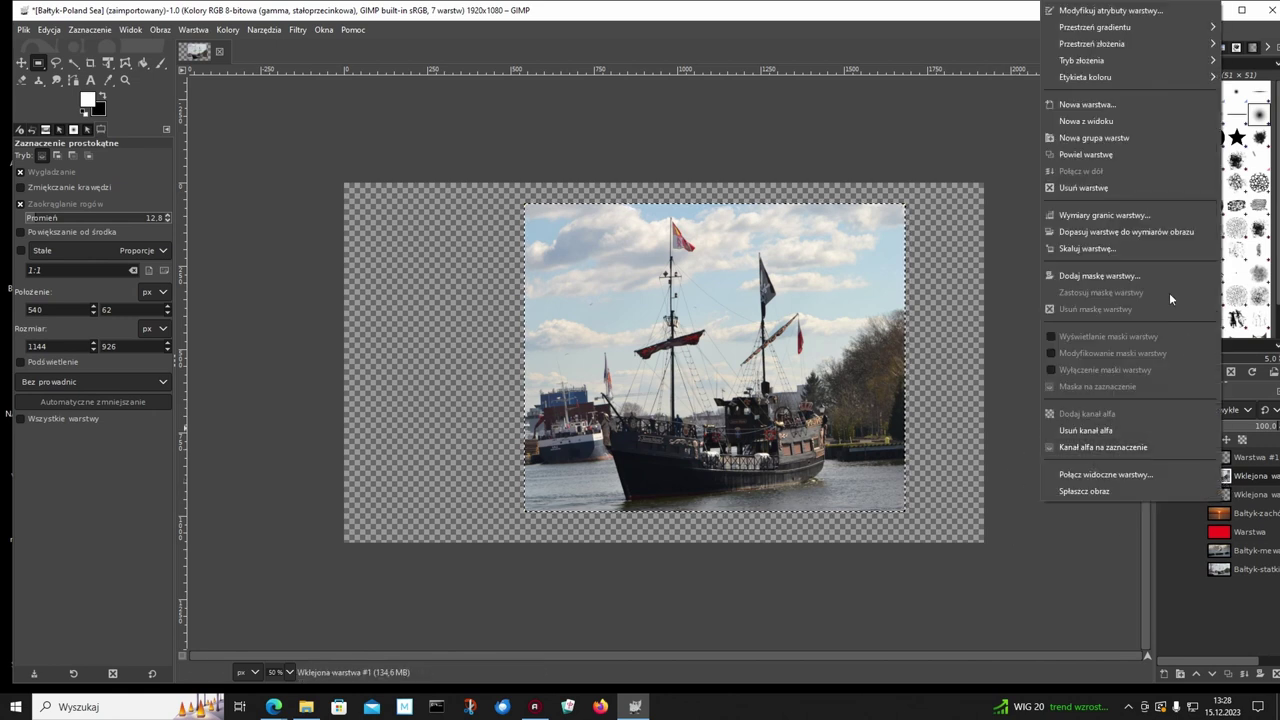
left_click(1094, 233)
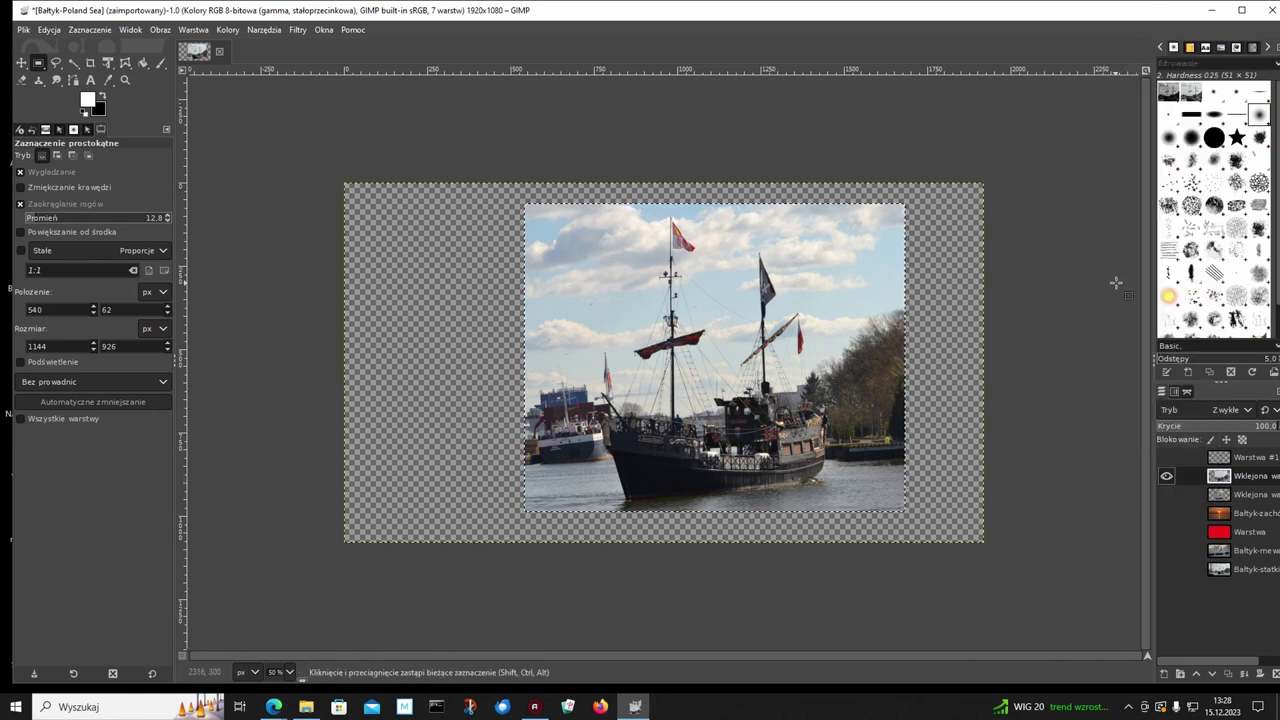
left_click(1165, 477)
left_click(1165, 495)
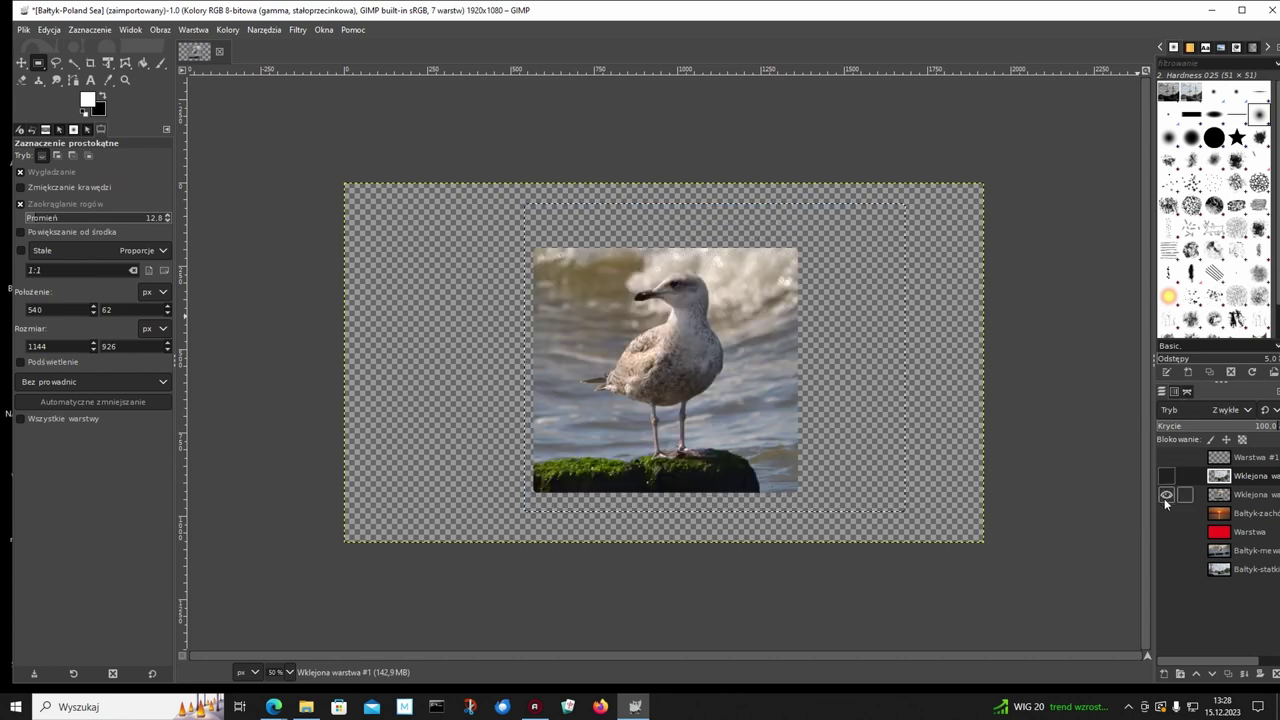
left_click(1165, 495)
left_click(1166, 477)
left_click(1166, 477)
left_click(1166, 477)
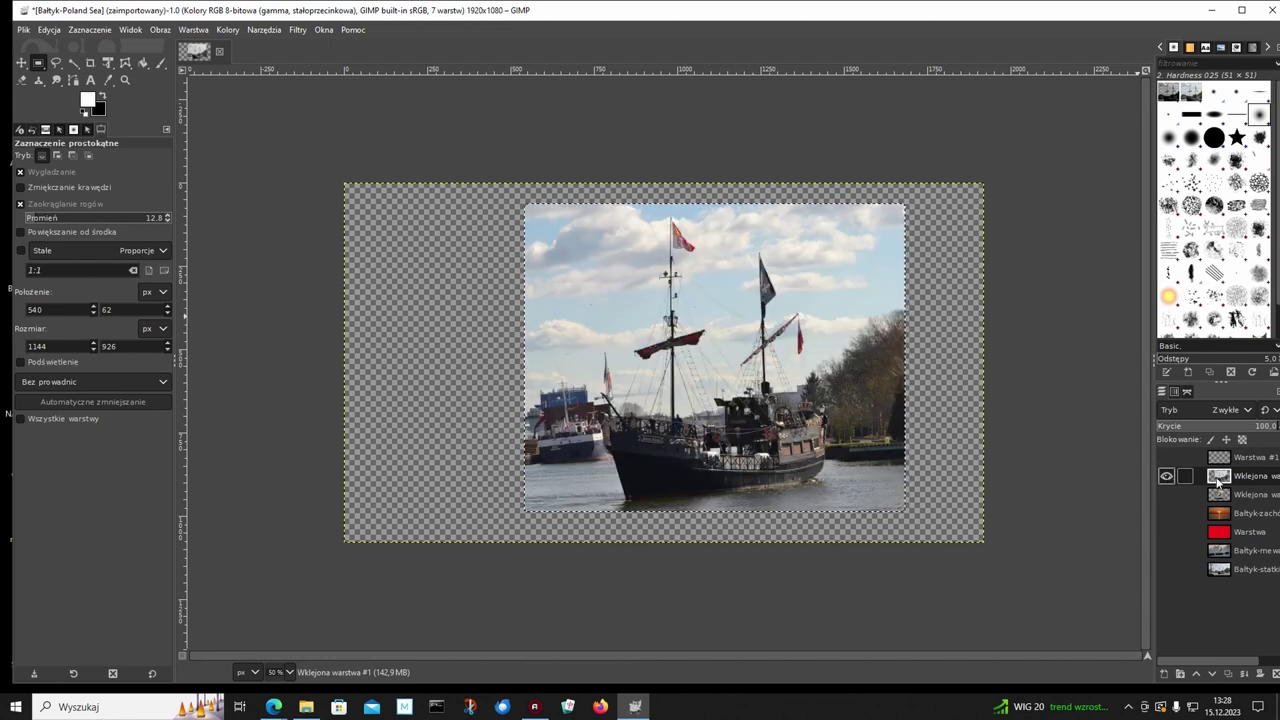
Hide the sunset background so only the ship photo layer is visible.
left_click(1166, 495)
left_click(1166, 513)
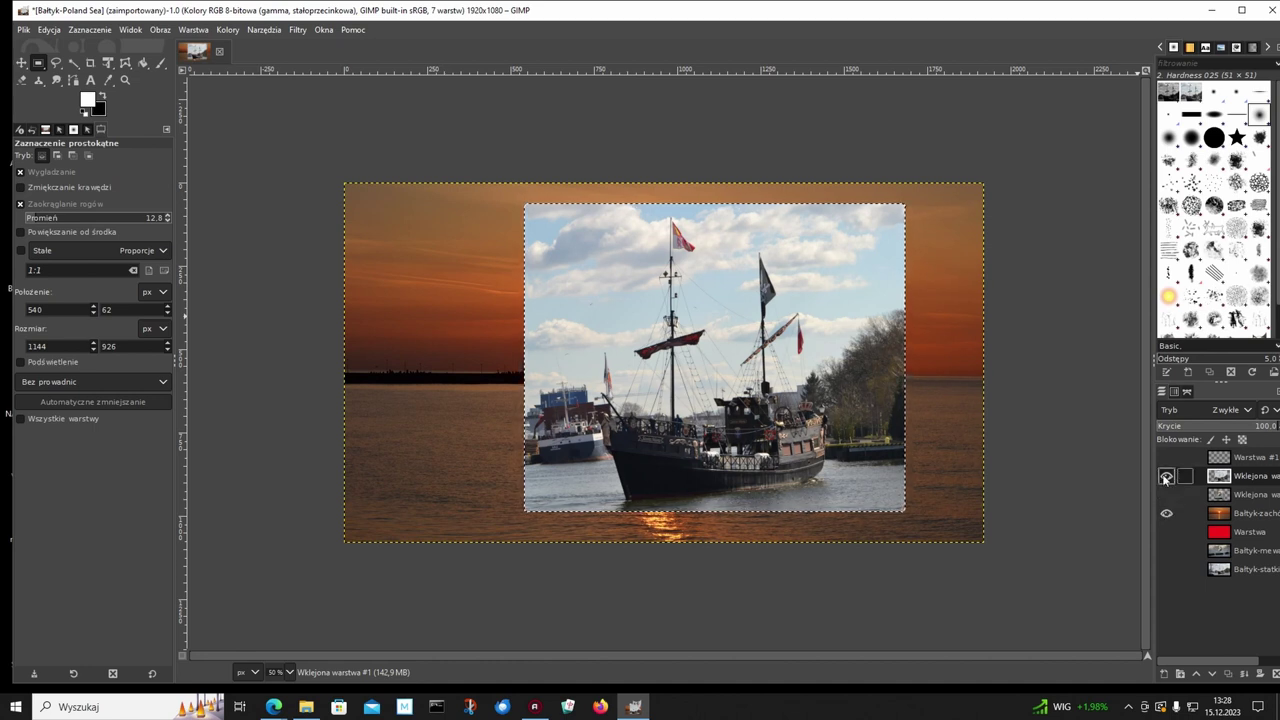
left_click(1166, 476)
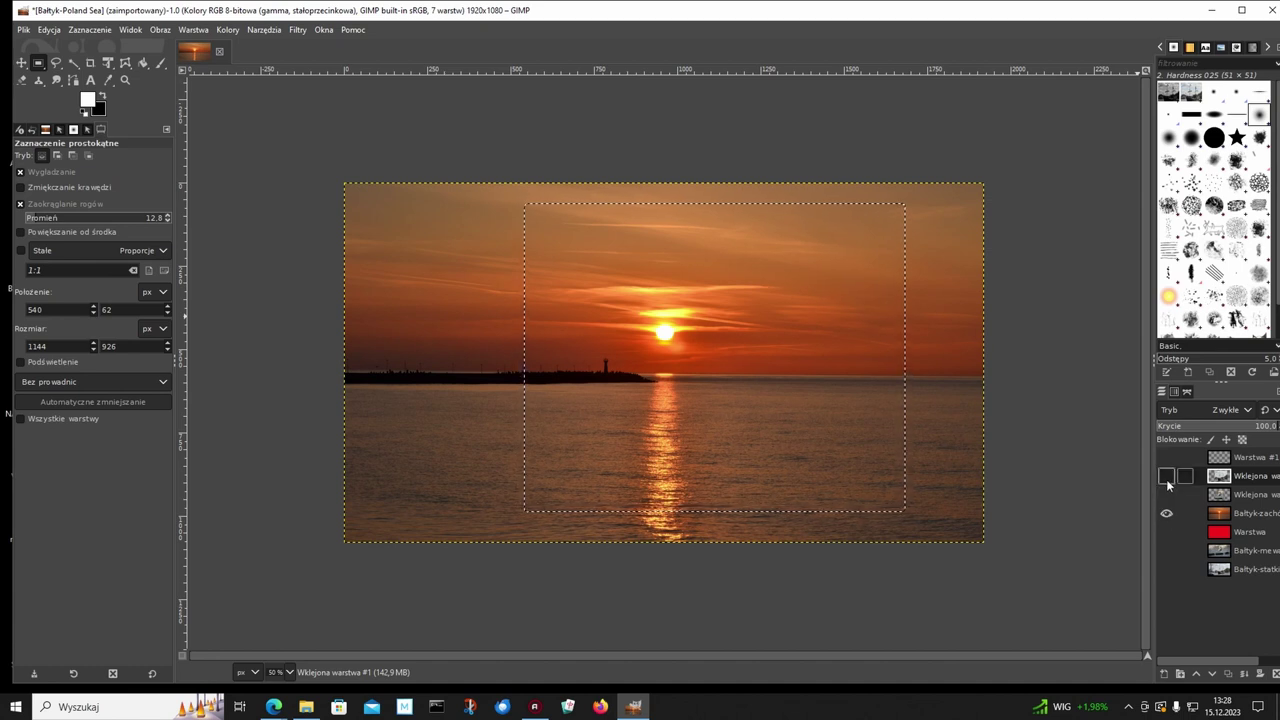
left_click(1166, 513)
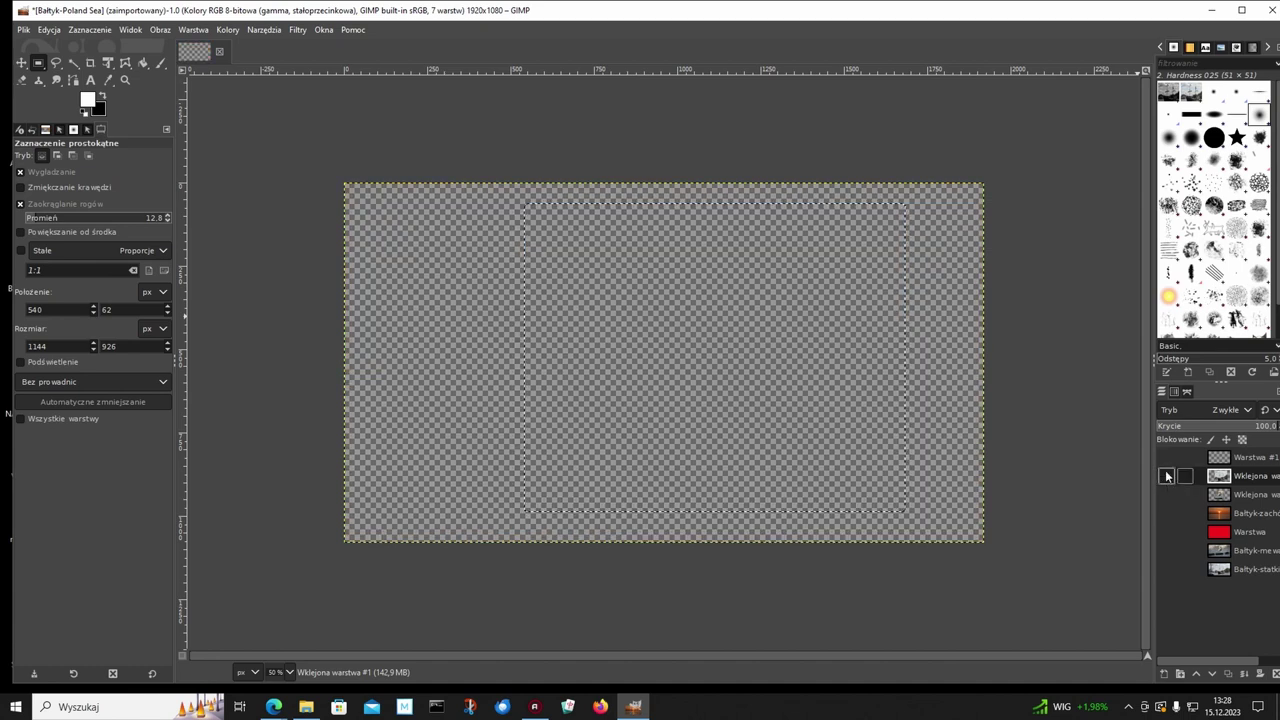
left_click(1167, 476)
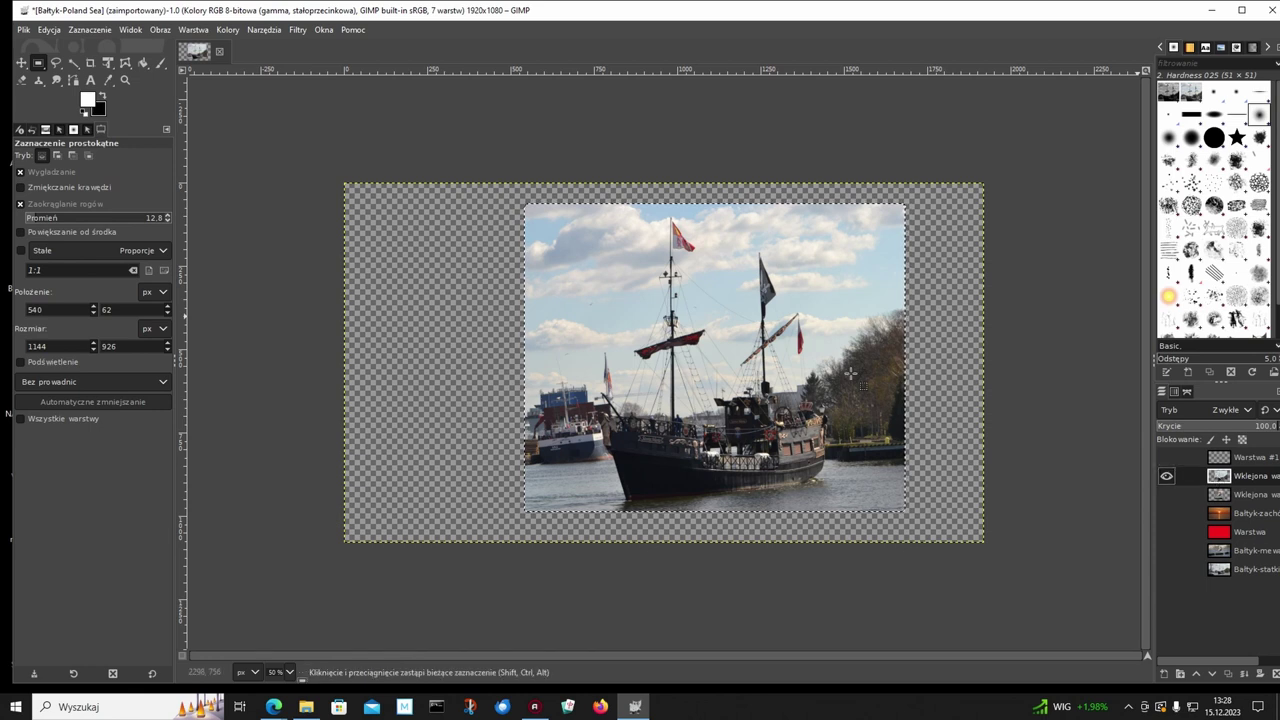
left_click(109, 63)
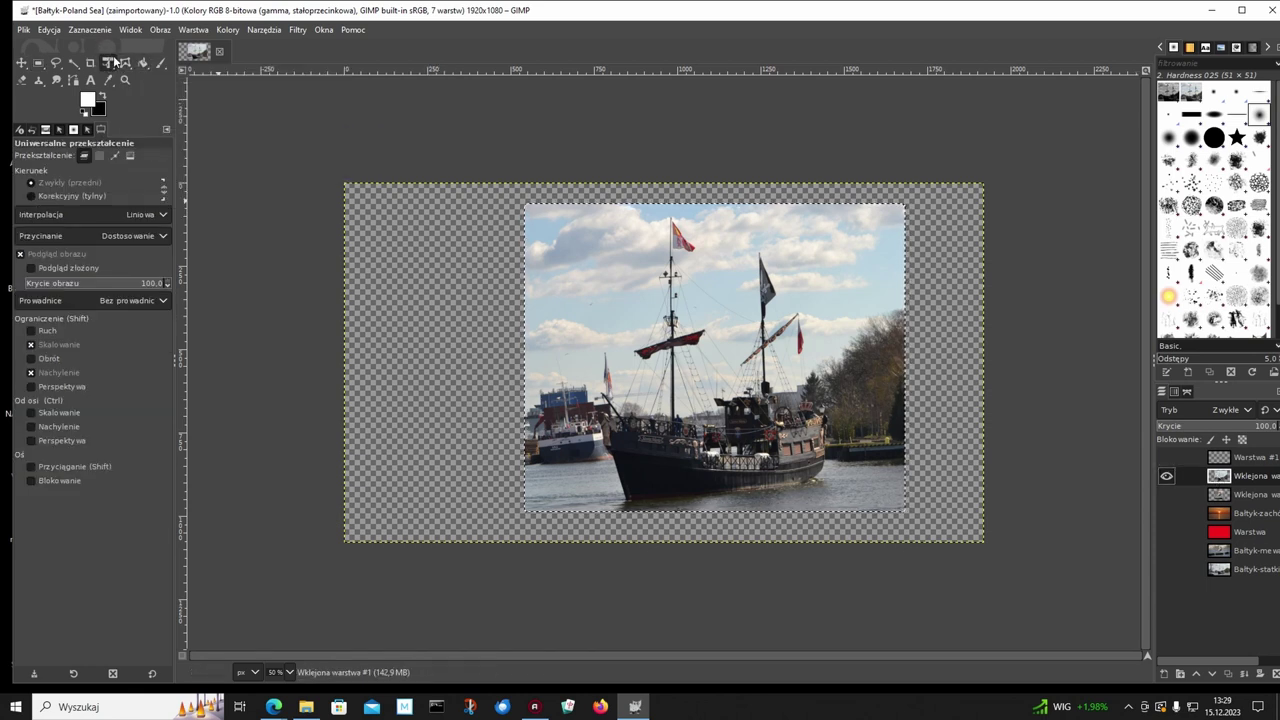
Scale the ship photo down to about 53% and move it toward the lower left.
right_click(109, 63)
left_click(143, 66)
left_click(610, 445)
left_click_drag(715, 513, 723, 381)
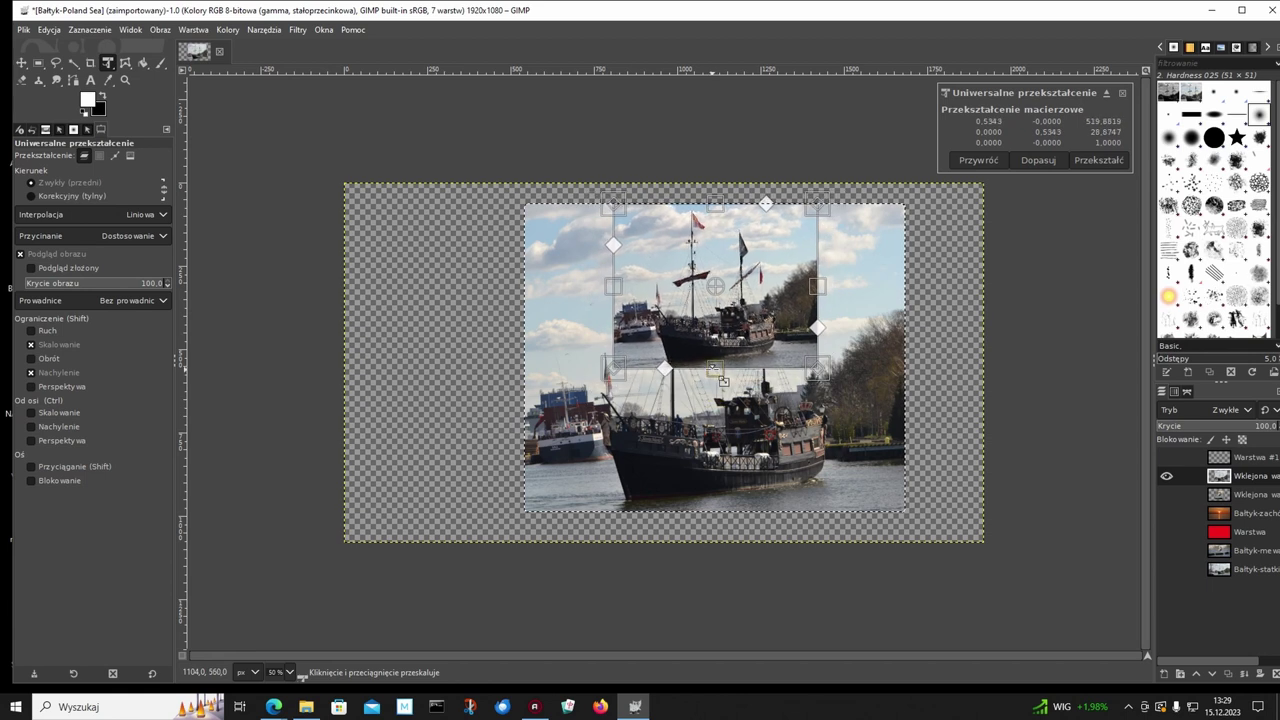
left_click(1097, 161)
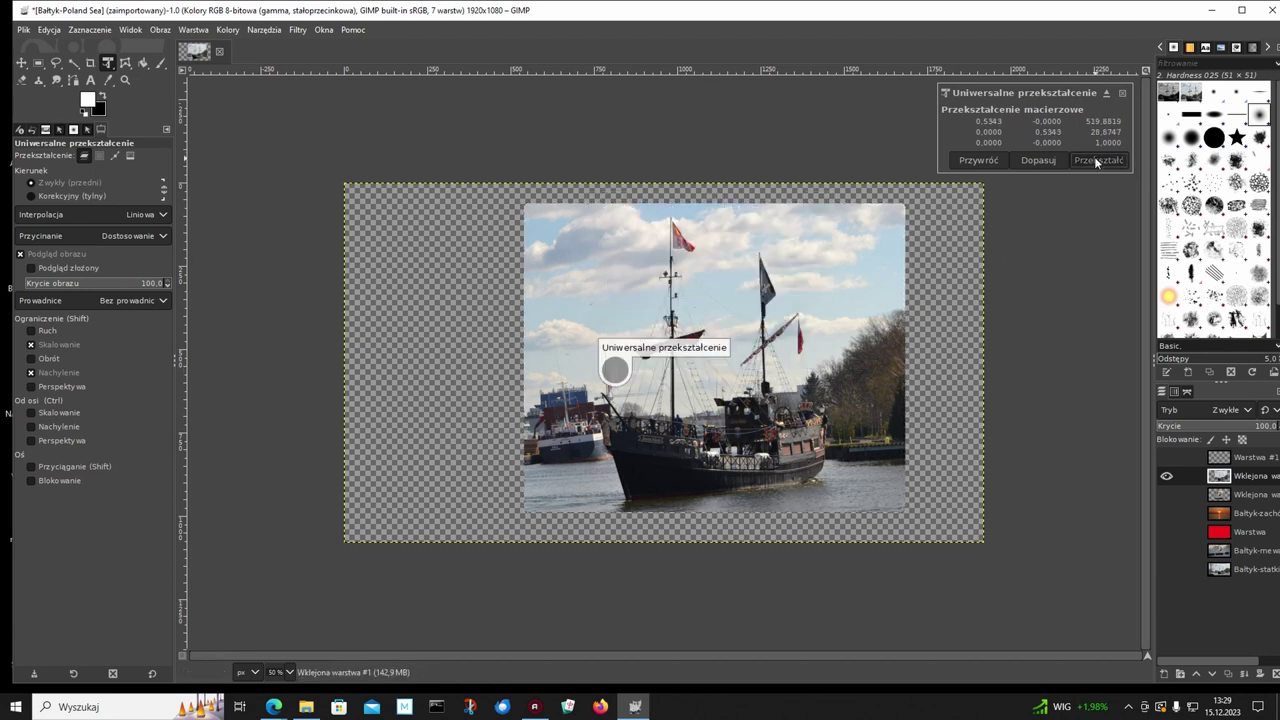
left_click(22, 62)
mouse_move(721, 296)
left_mouse_down()
mouse_move(719, 338)
mouse_move(522, 370)
left_mouse_up()
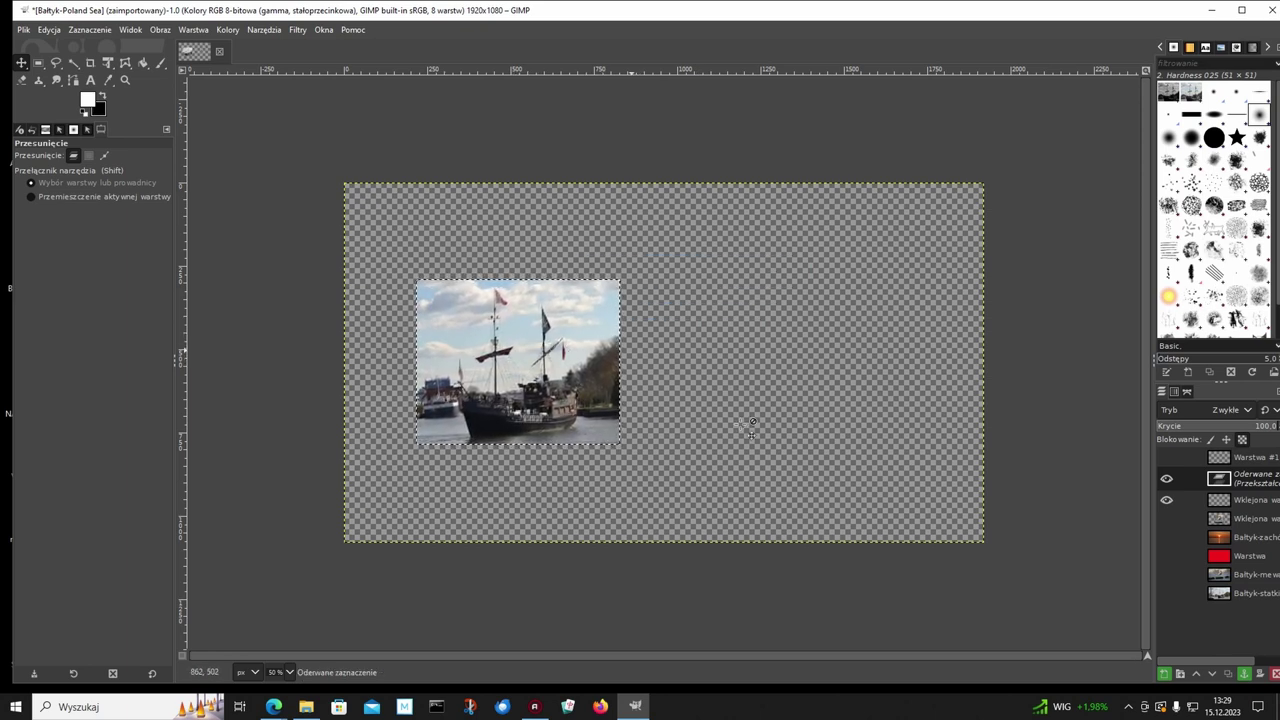
Turn the floating ship selection into a new layer and shift it slightly left and lower.
left_click(1163, 673)
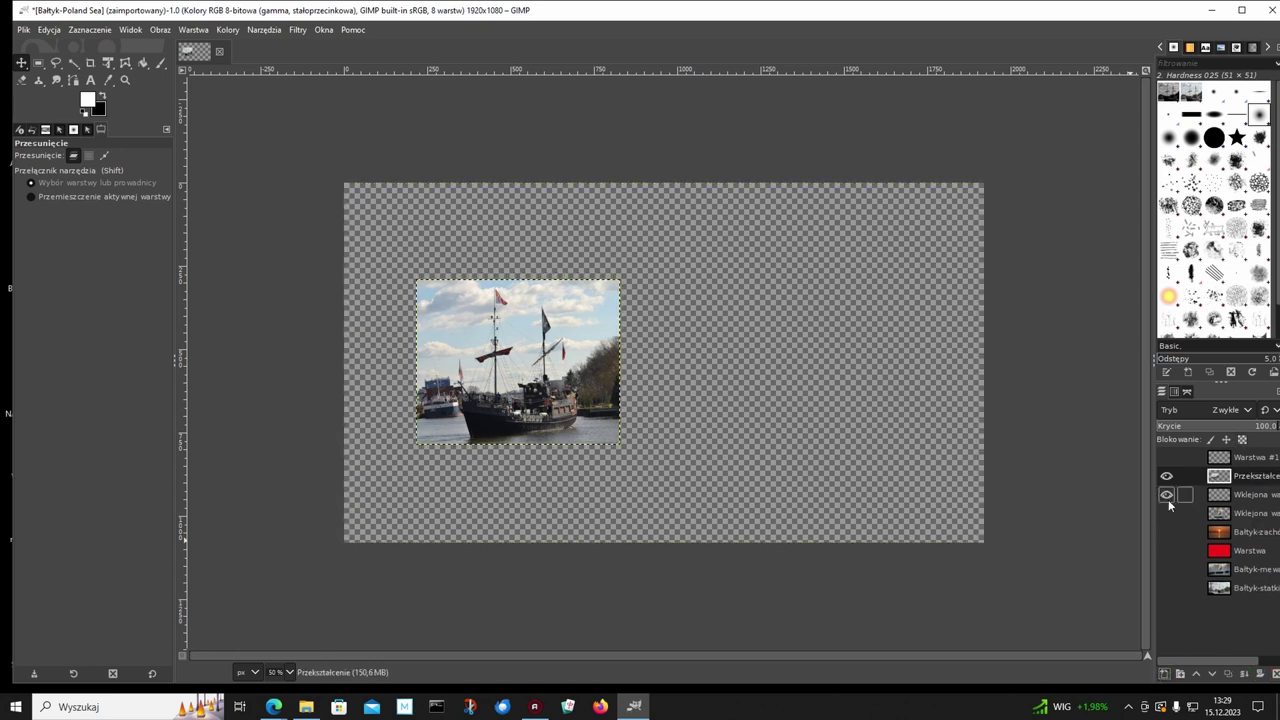
left_click(1166, 532)
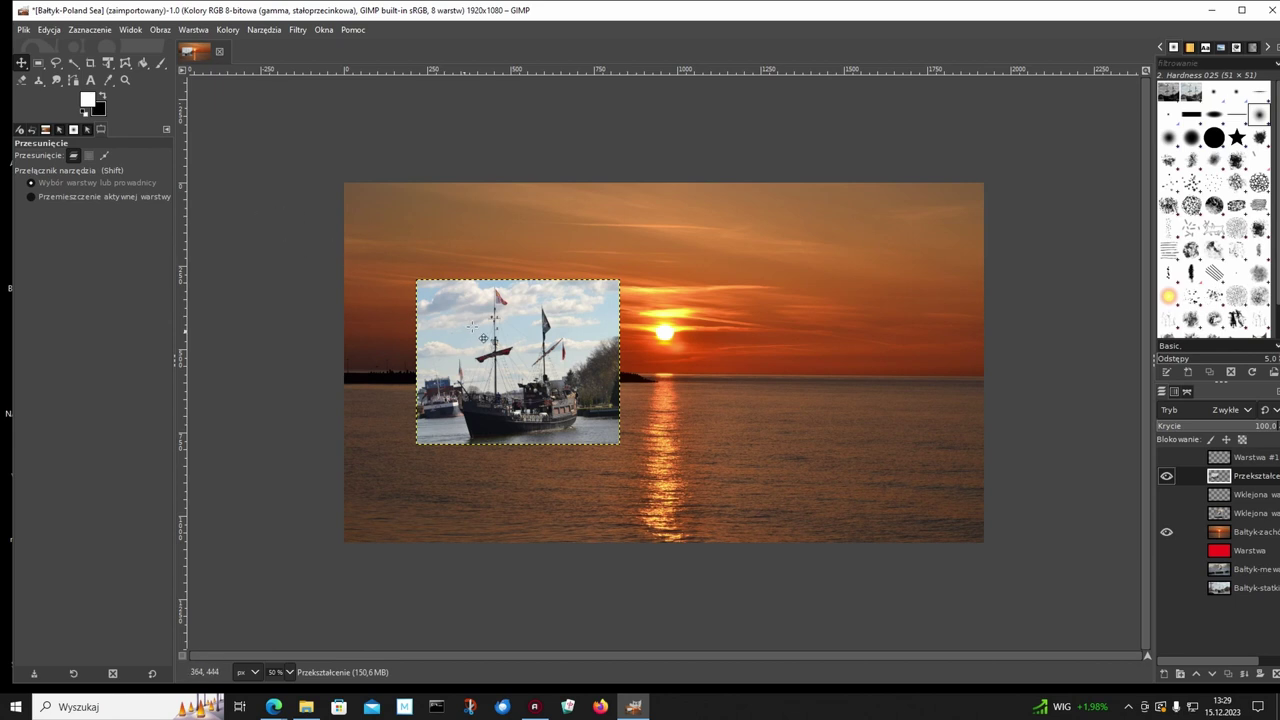
mouse_move(478, 334)
left_mouse_down()
mouse_move(464, 360)
mouse_move(450, 349)
left_mouse_up()
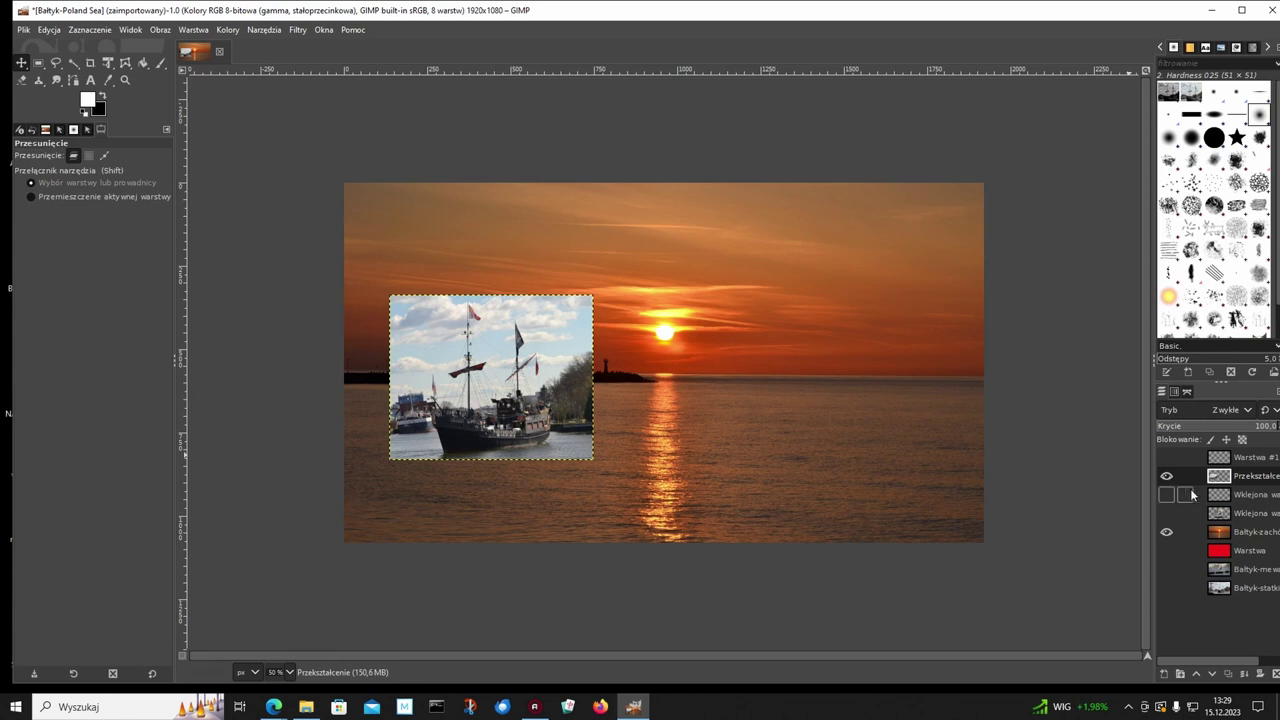
left_click(1166, 533)
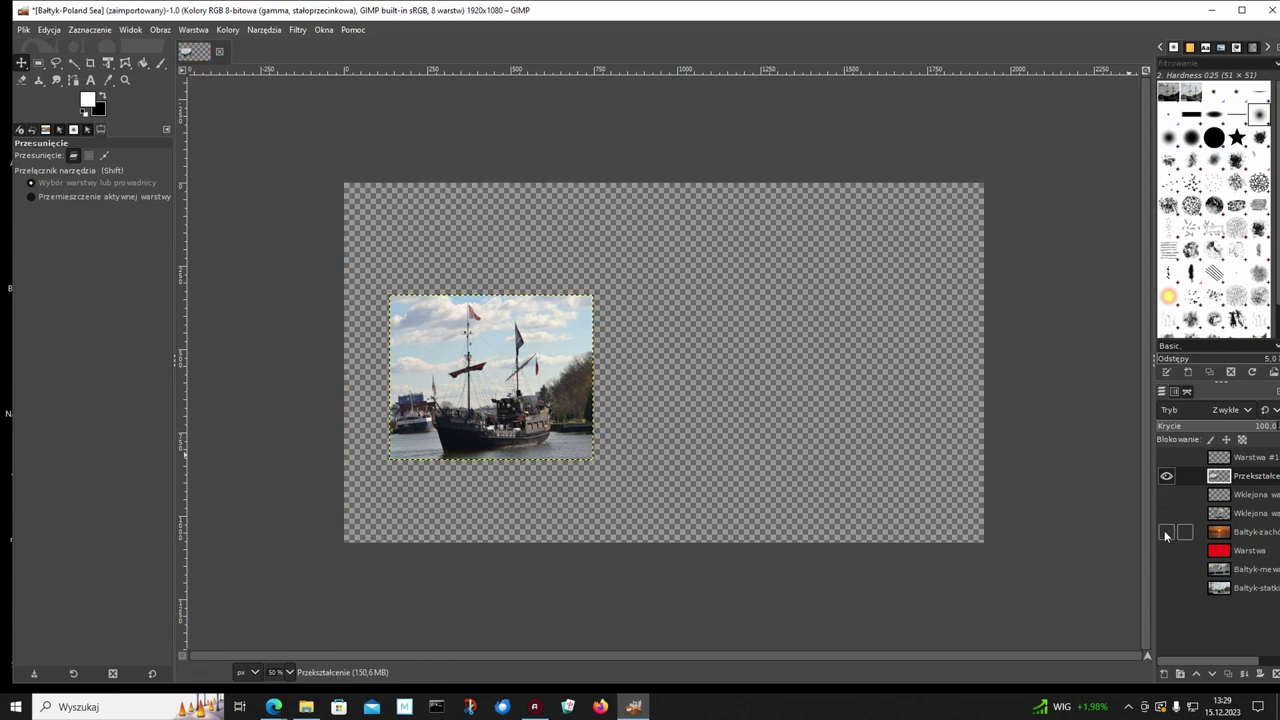
Show the seagull photo layer beside the ship and make it the active layer.
left_click(1166, 477)
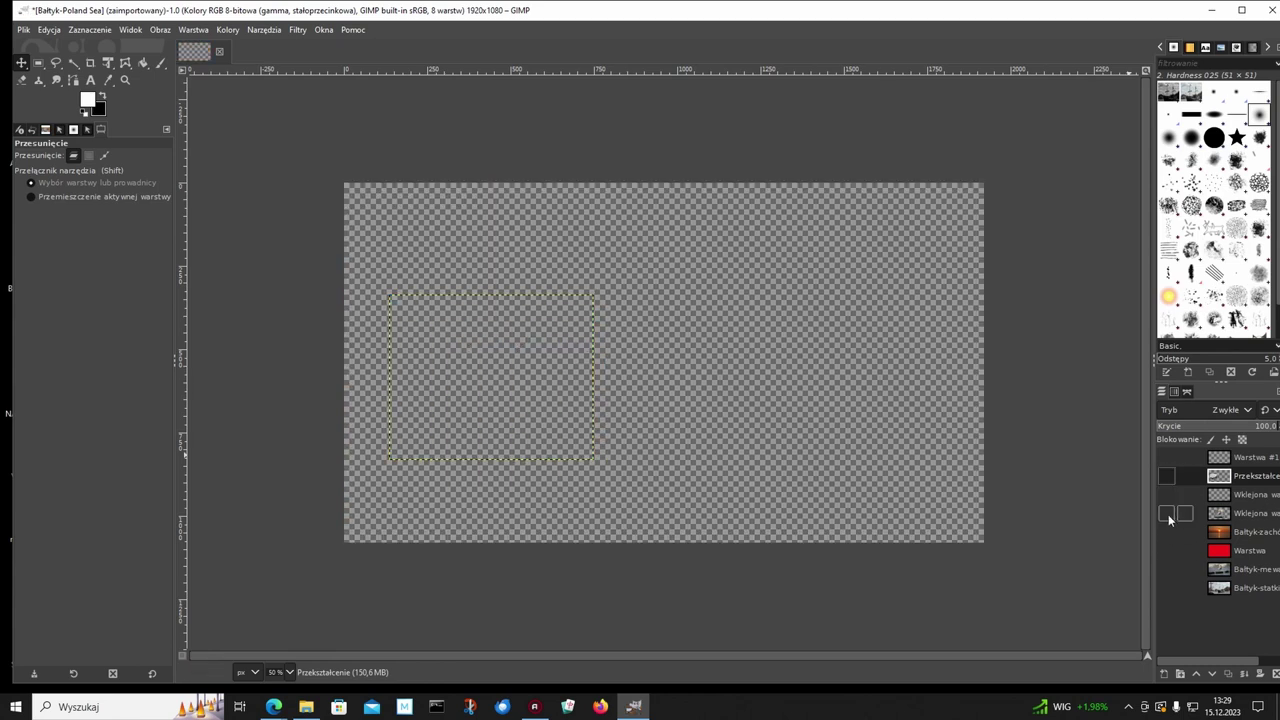
left_click(1166, 514)
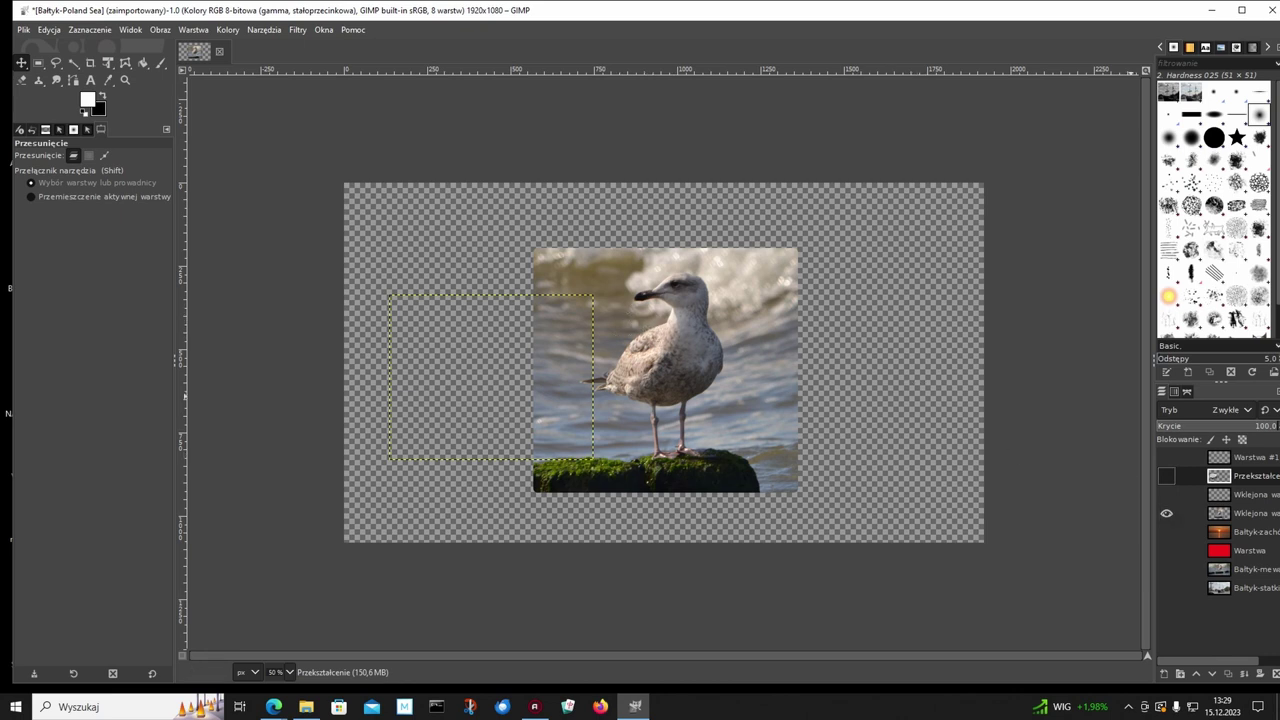
left_click(1221, 515)
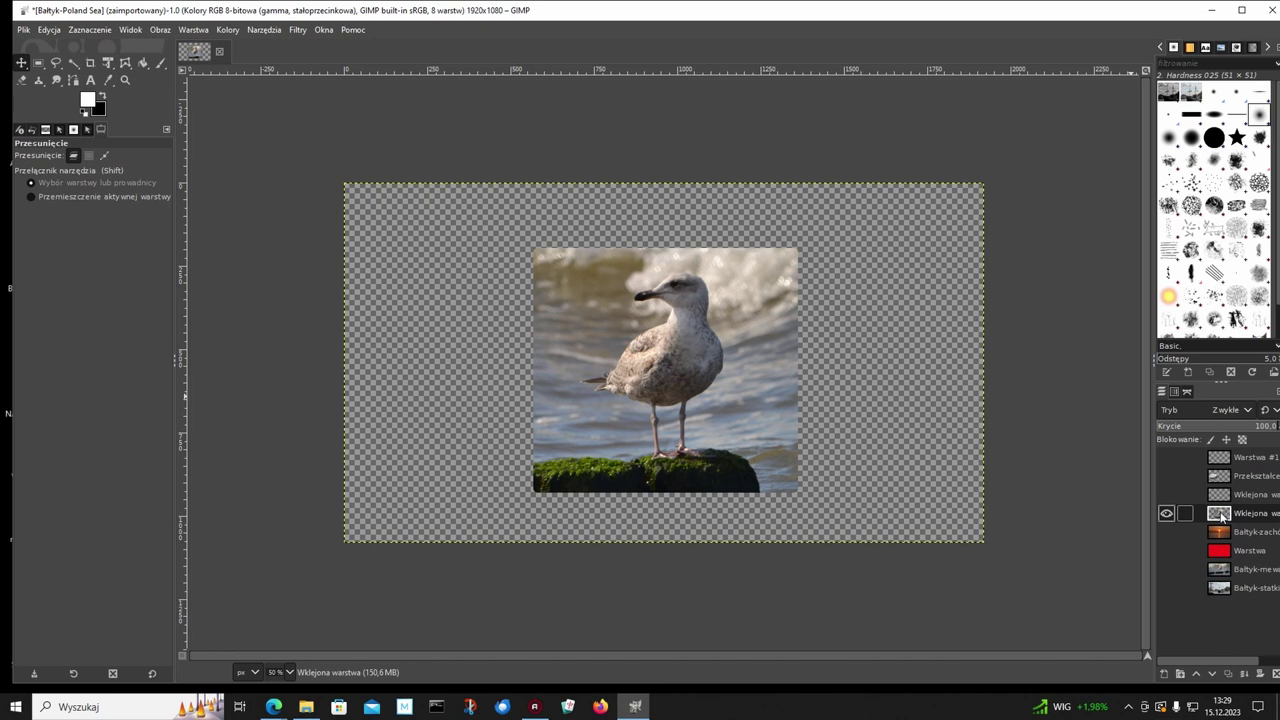
left_click(1166, 477)
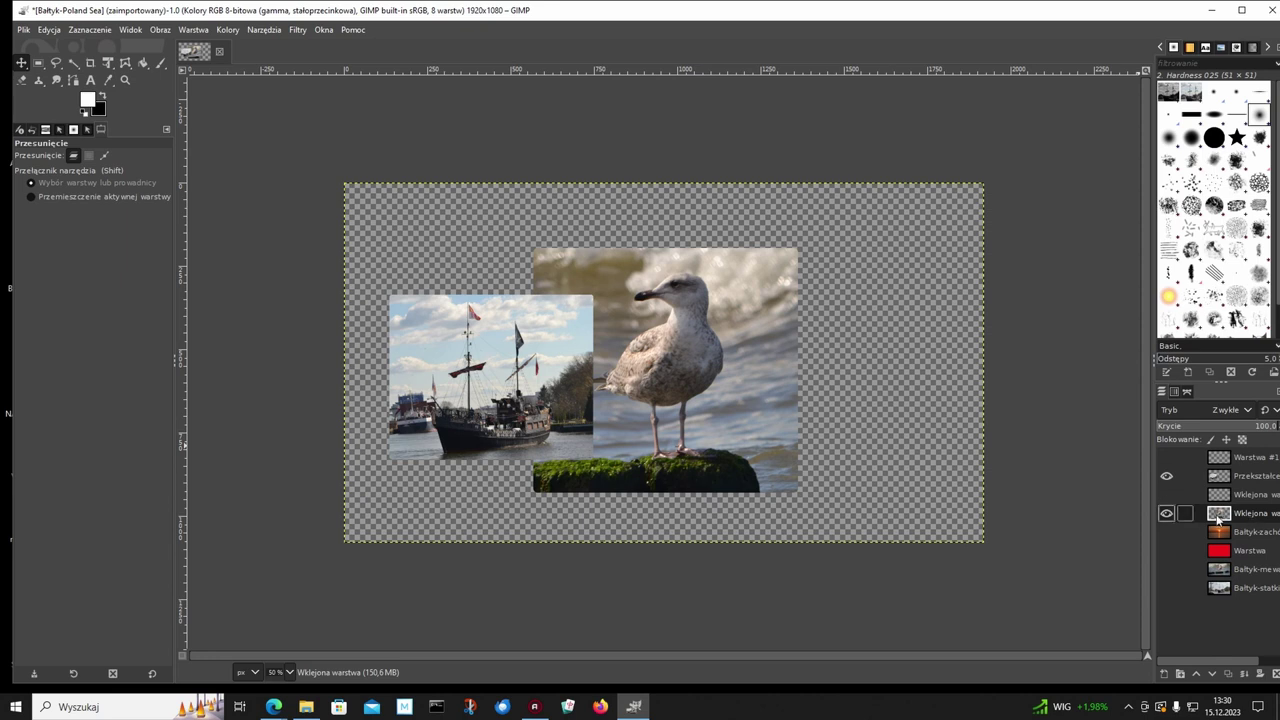
Scale the seagull photo to about 74% with Unified Transform, placing it just right of the ship.
left_click(108, 63)
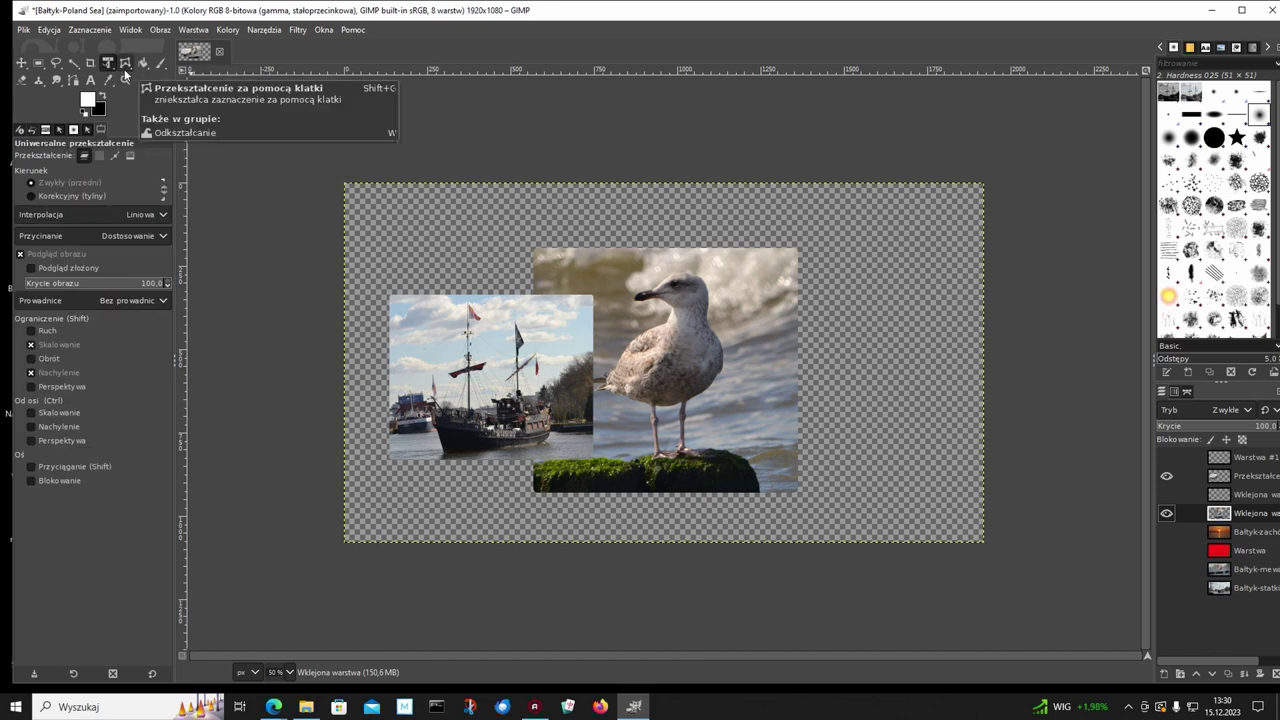
left_click(108, 65)
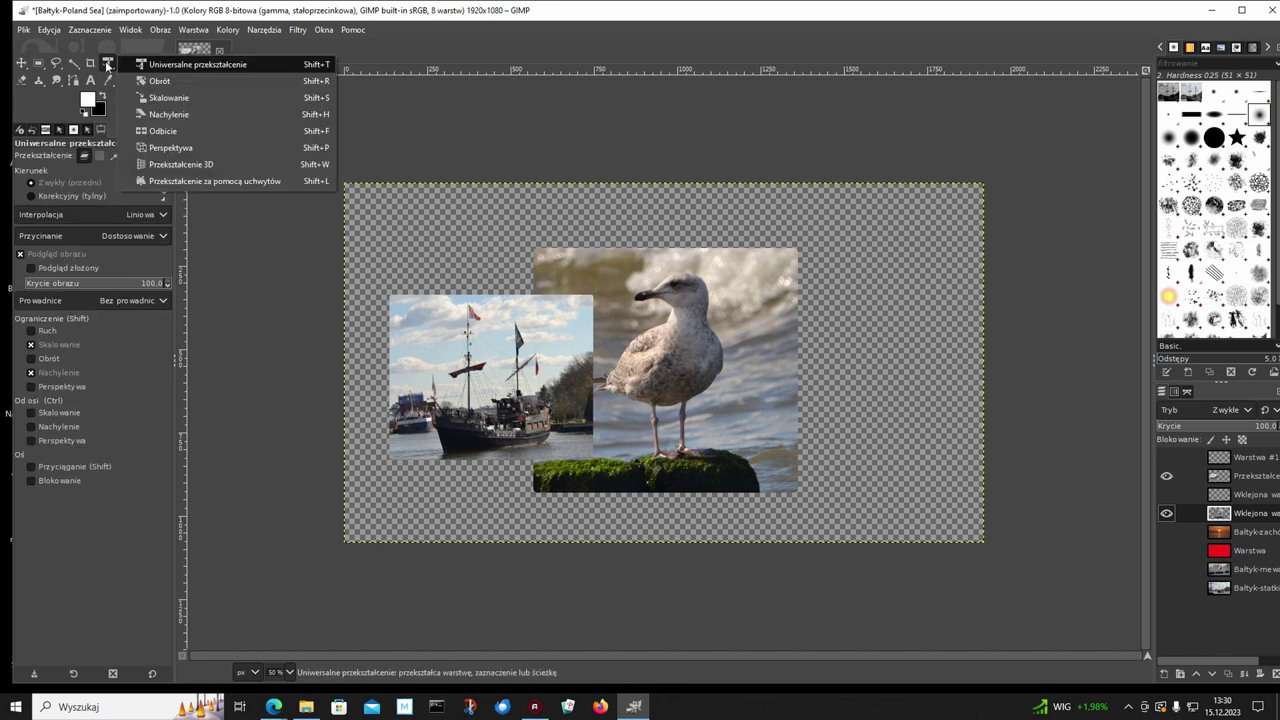
left_click(150, 64)
left_click(643, 416)
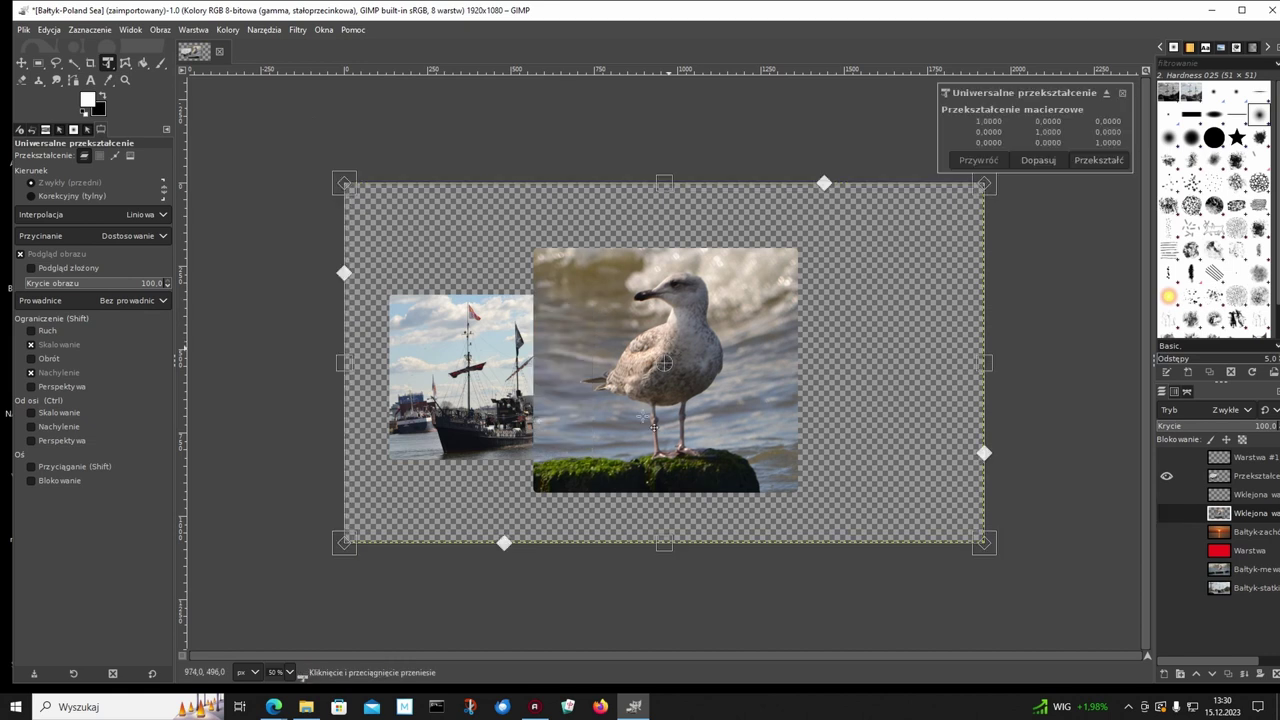
mouse_move(668, 552)
left_mouse_down()
mouse_move(666, 440)
mouse_move(677, 455)
left_mouse_up()
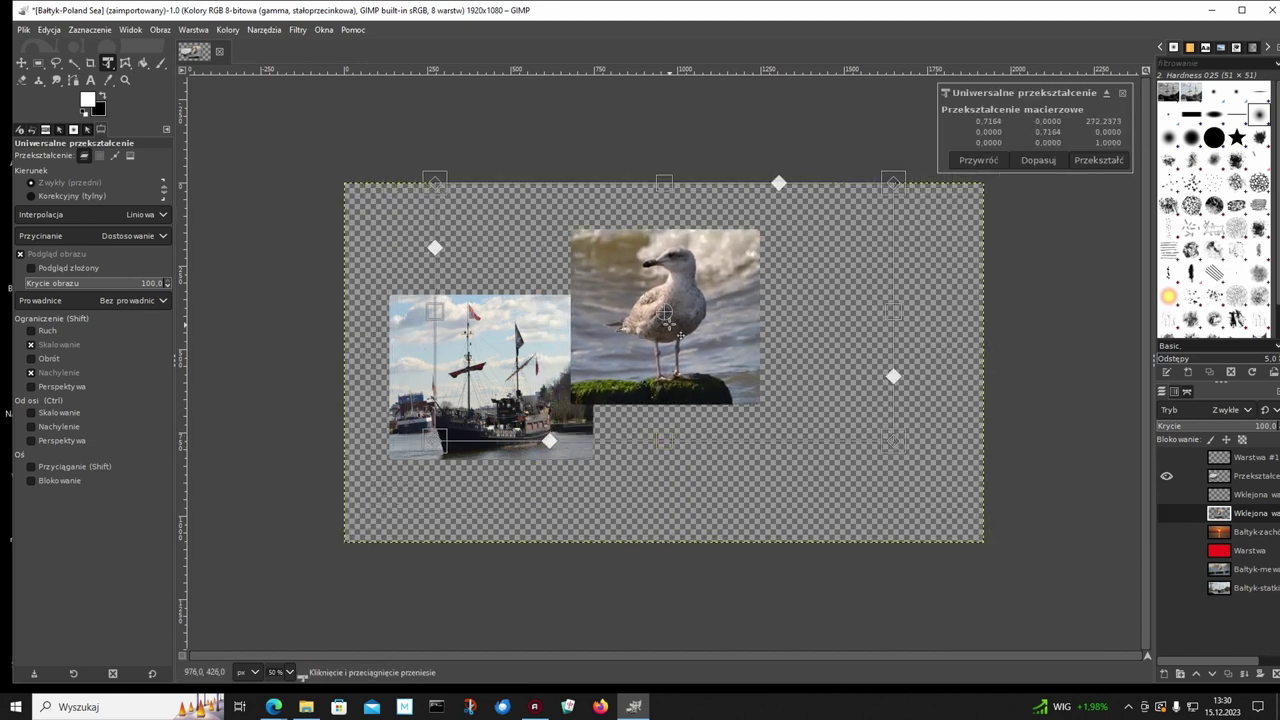
left_click_drag(669, 442, 672, 461)
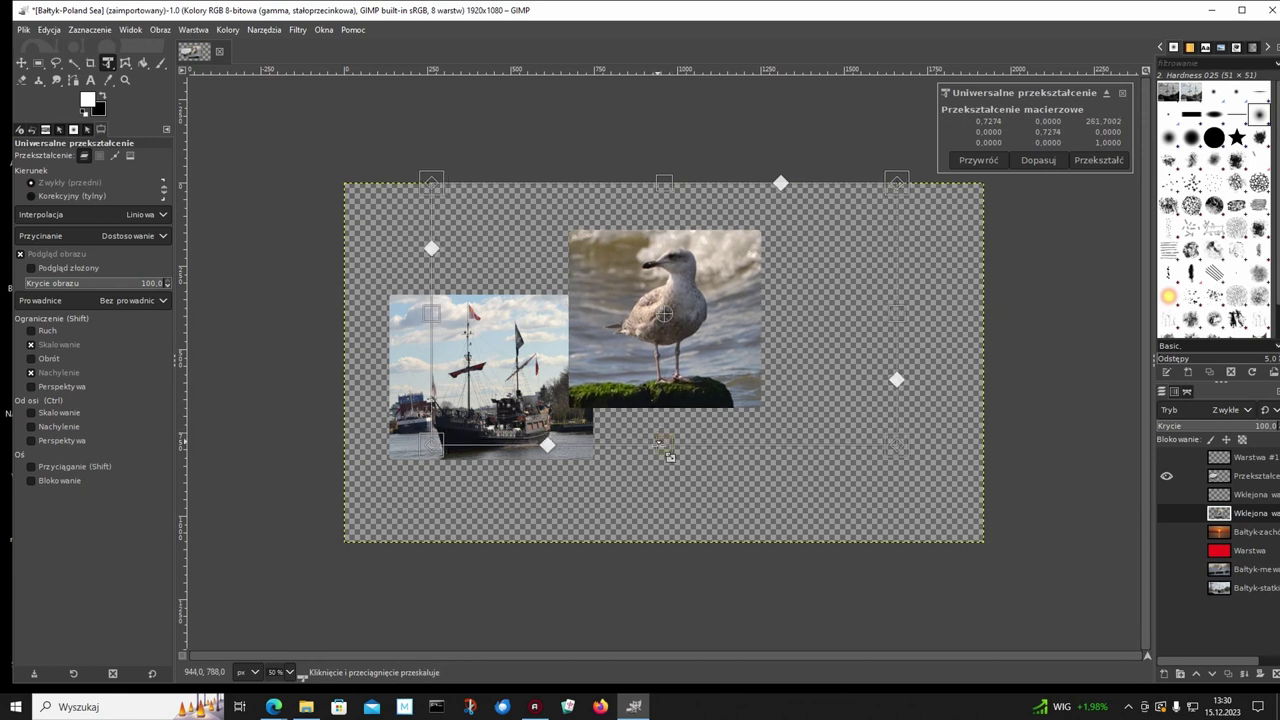
left_click(1071, 160)
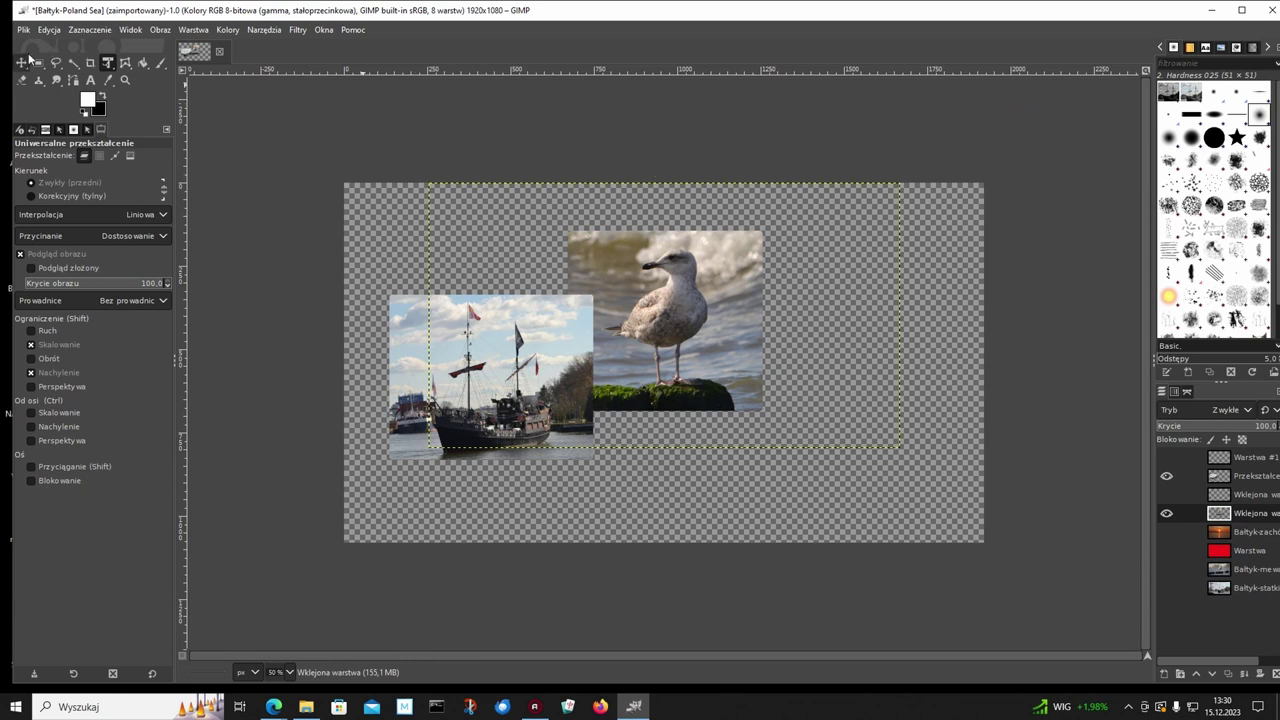
left_click(21, 64)
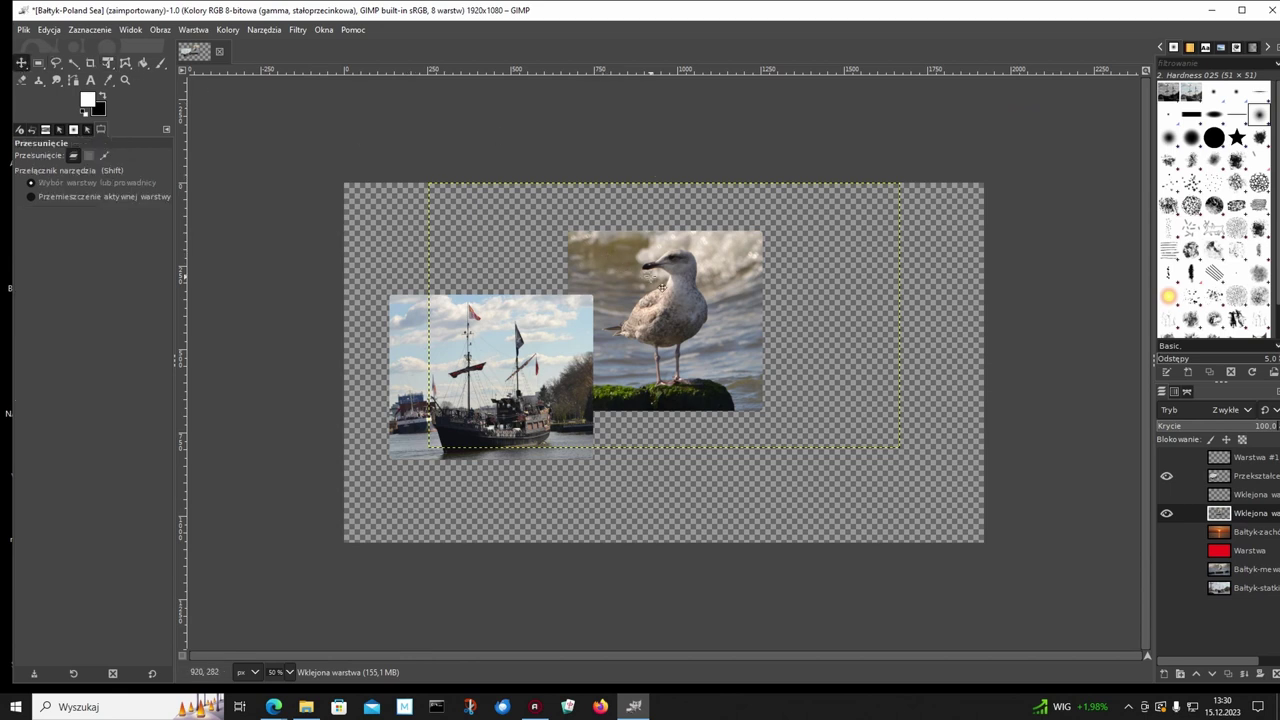
Move the seagull photo to the canvas's right side and shrink it slightly.
left_click_drag(661, 287, 707, 326)
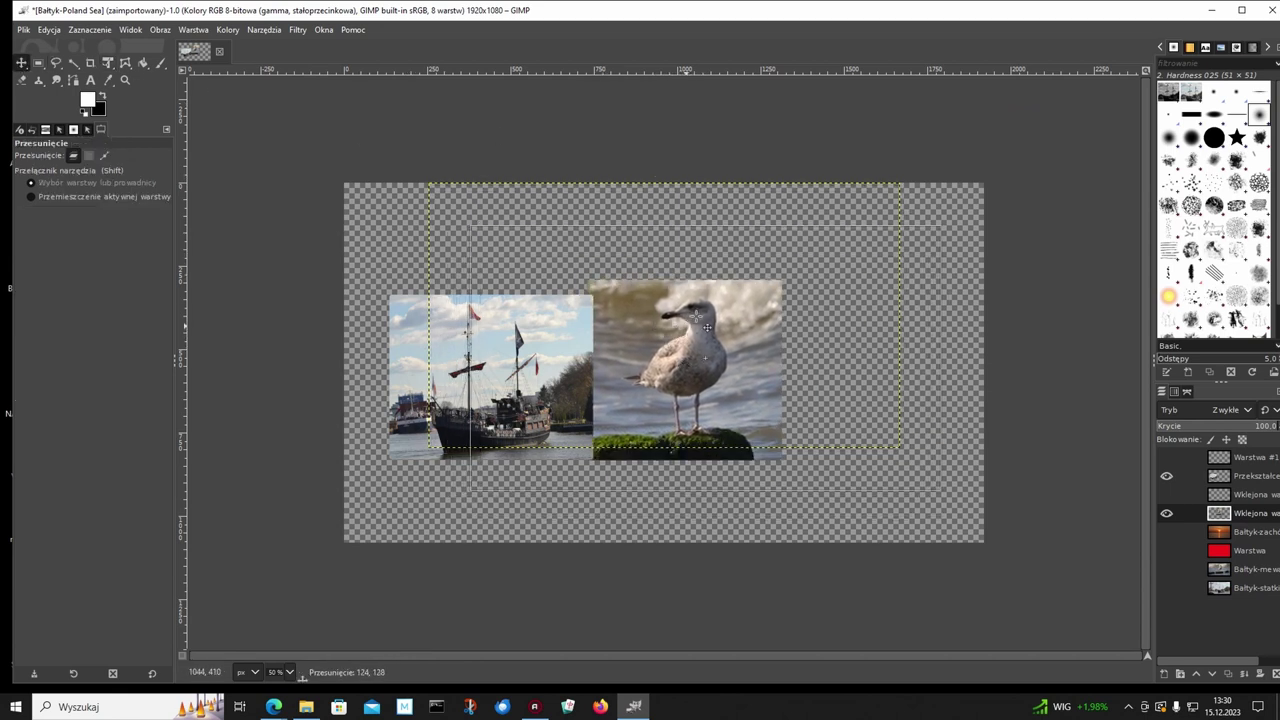
left_click_drag(707, 326, 777, 321)
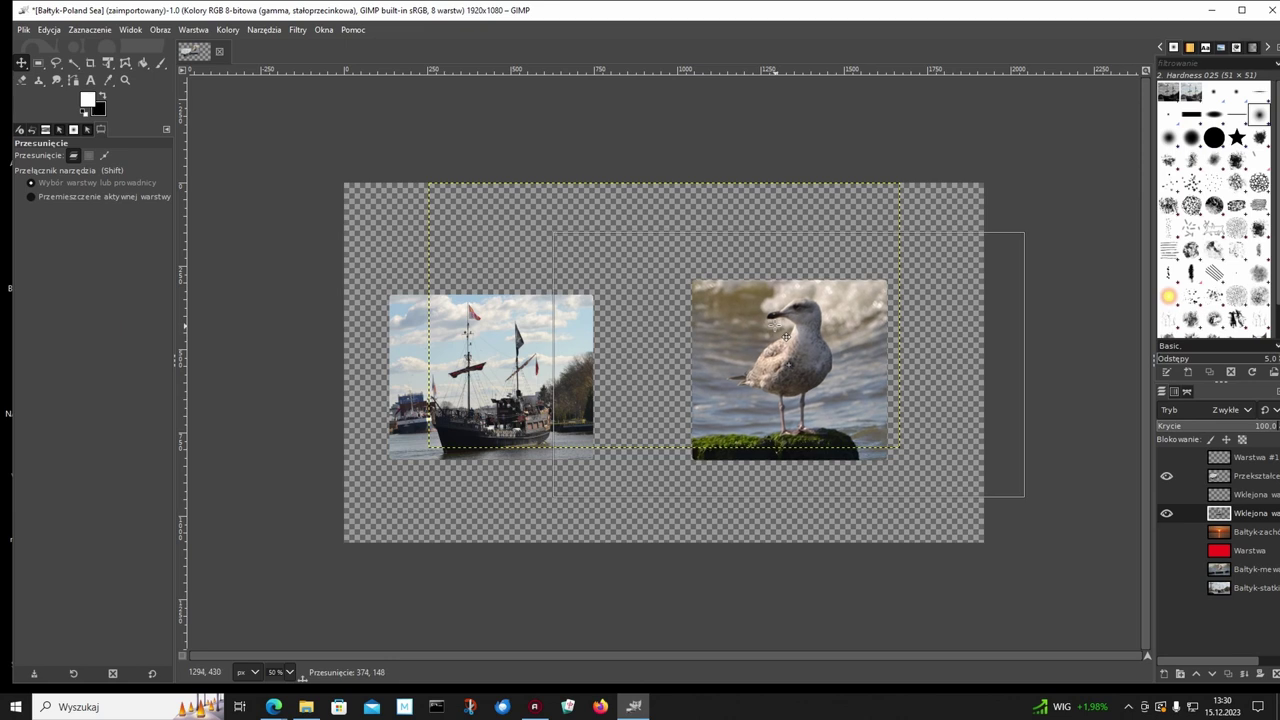
left_click_drag(777, 321, 778, 322)
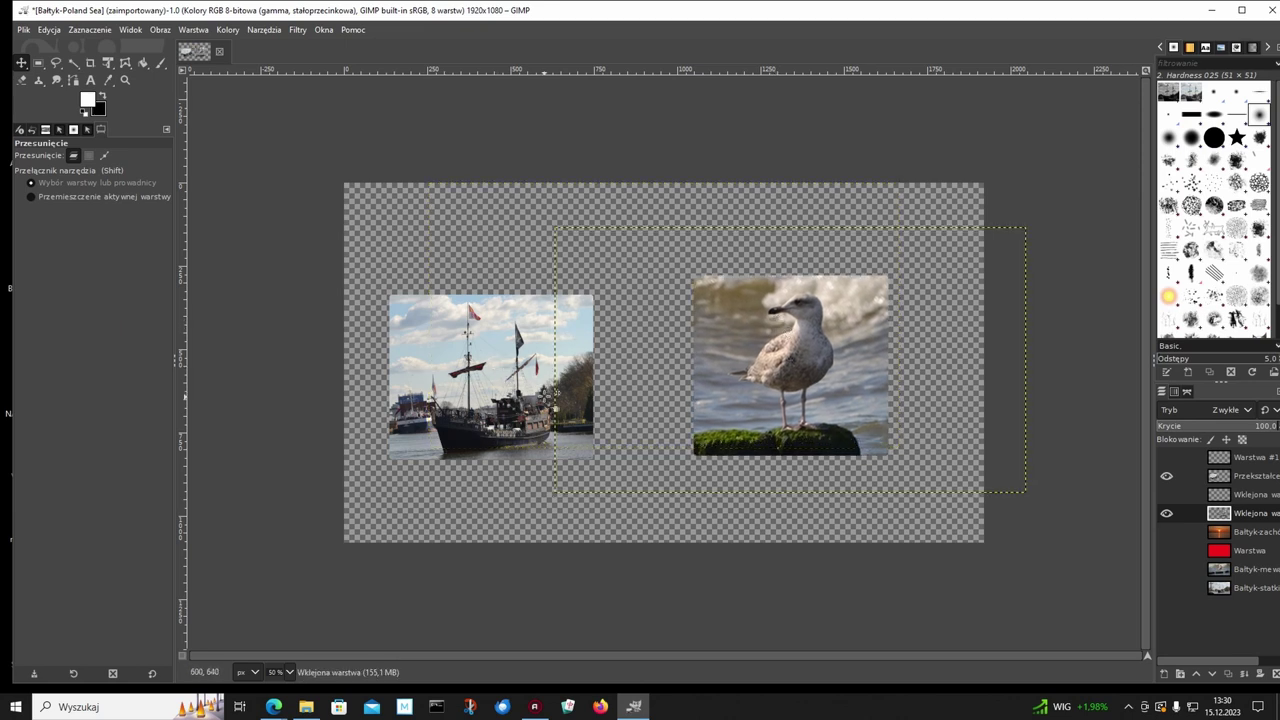
left_click(108, 62)
left_click(866, 343)
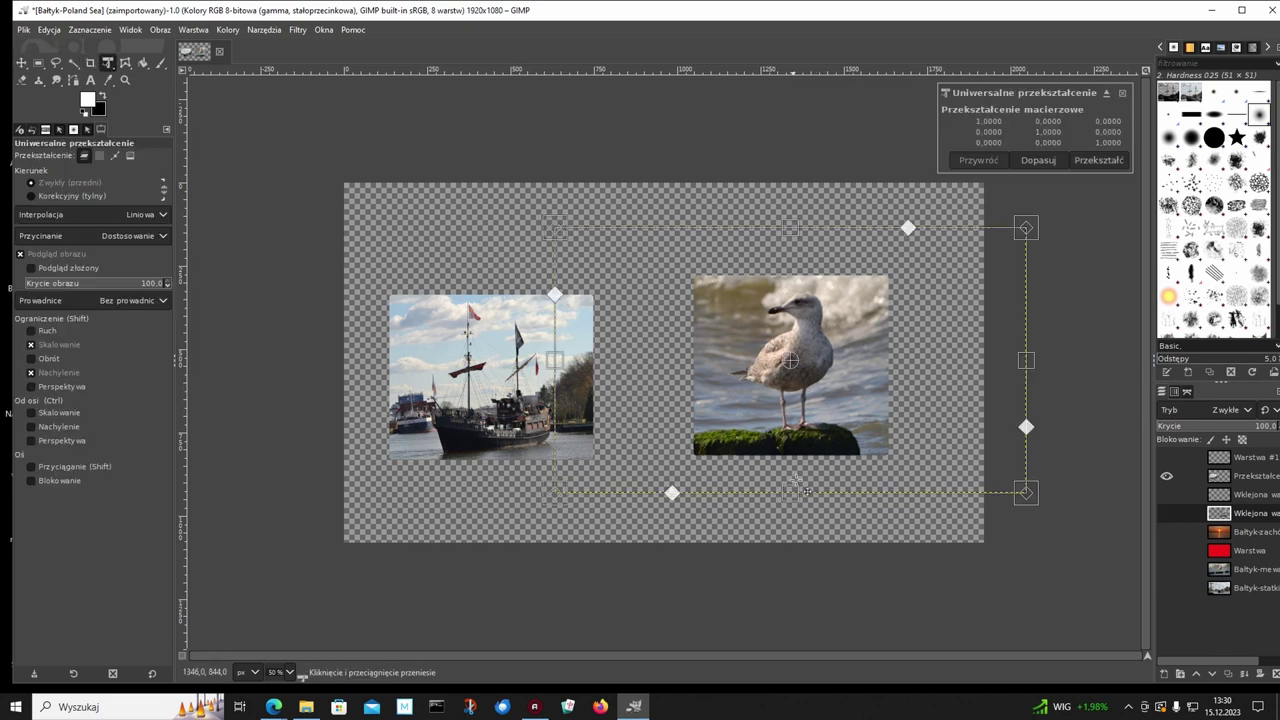
left_click_drag(790, 493, 790, 478)
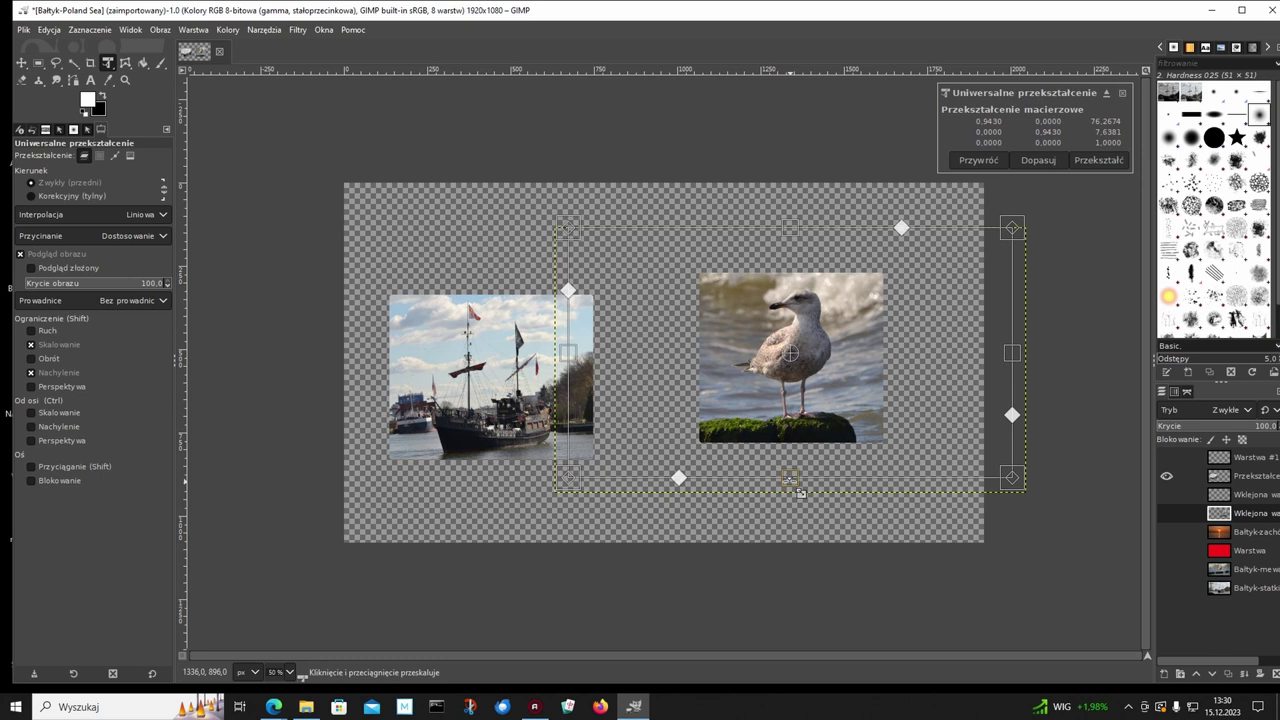
left_click(1097, 161)
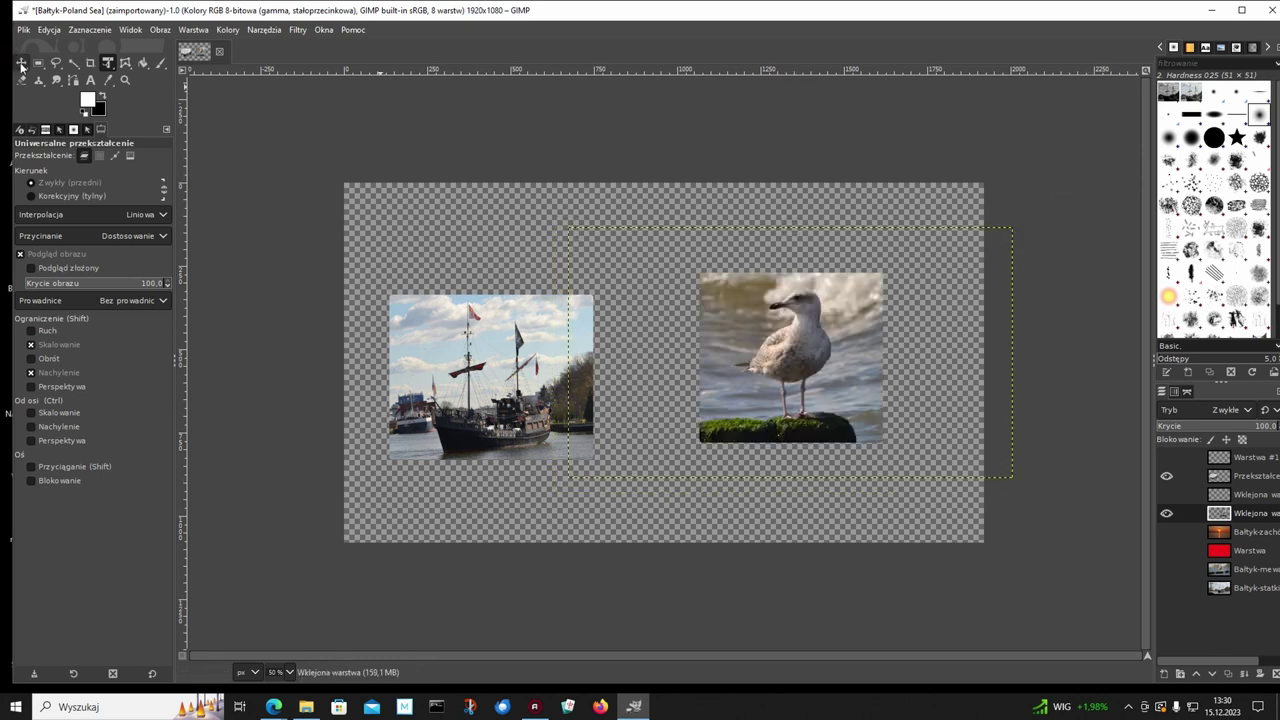
Nudge both photos level with each other and show the sunset background behind them.
left_click(21, 62)
left_click_drag(795, 350, 819, 356)
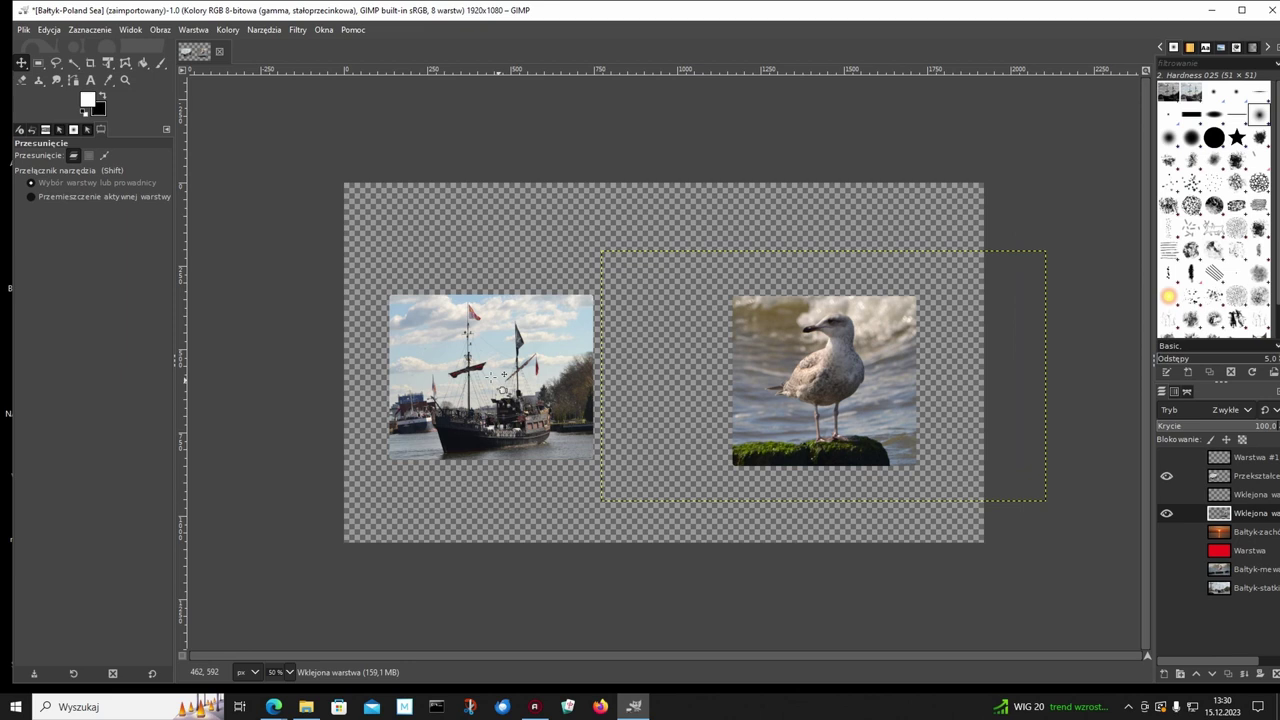
left_click_drag(502, 390, 496, 389)
left_click_drag(783, 357, 779, 352)
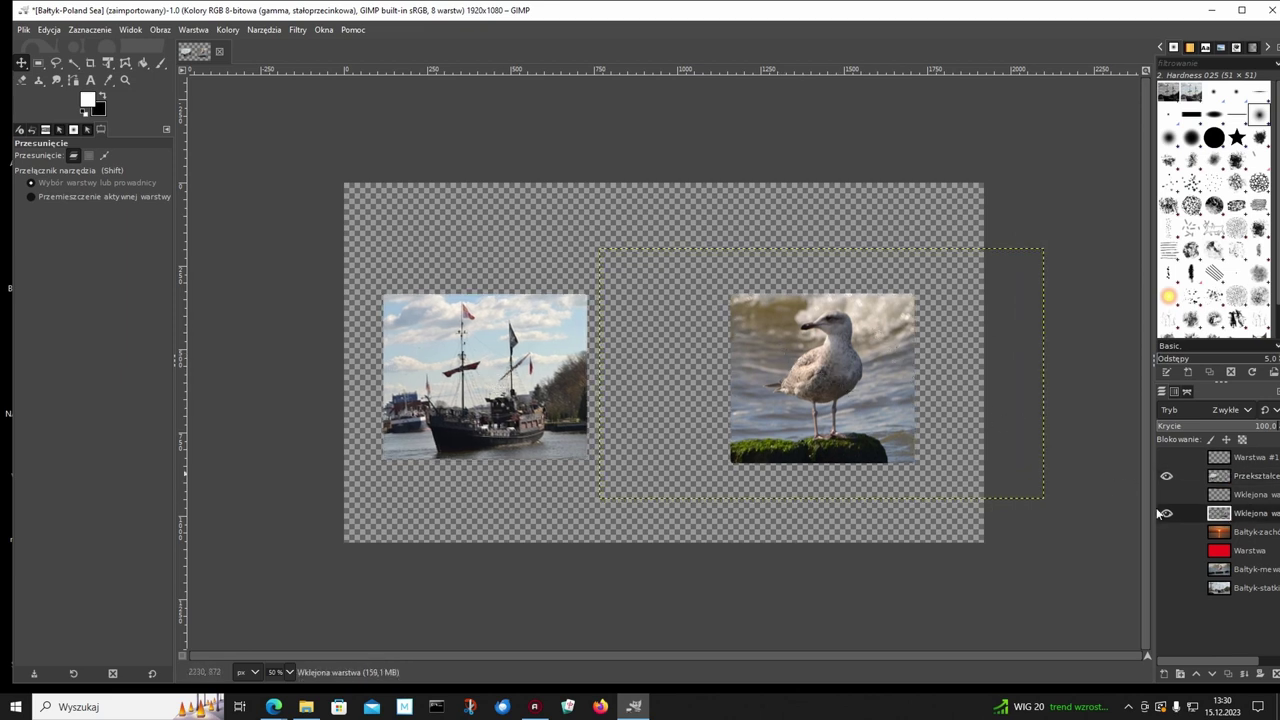
left_click_drag(878, 385, 905, 384)
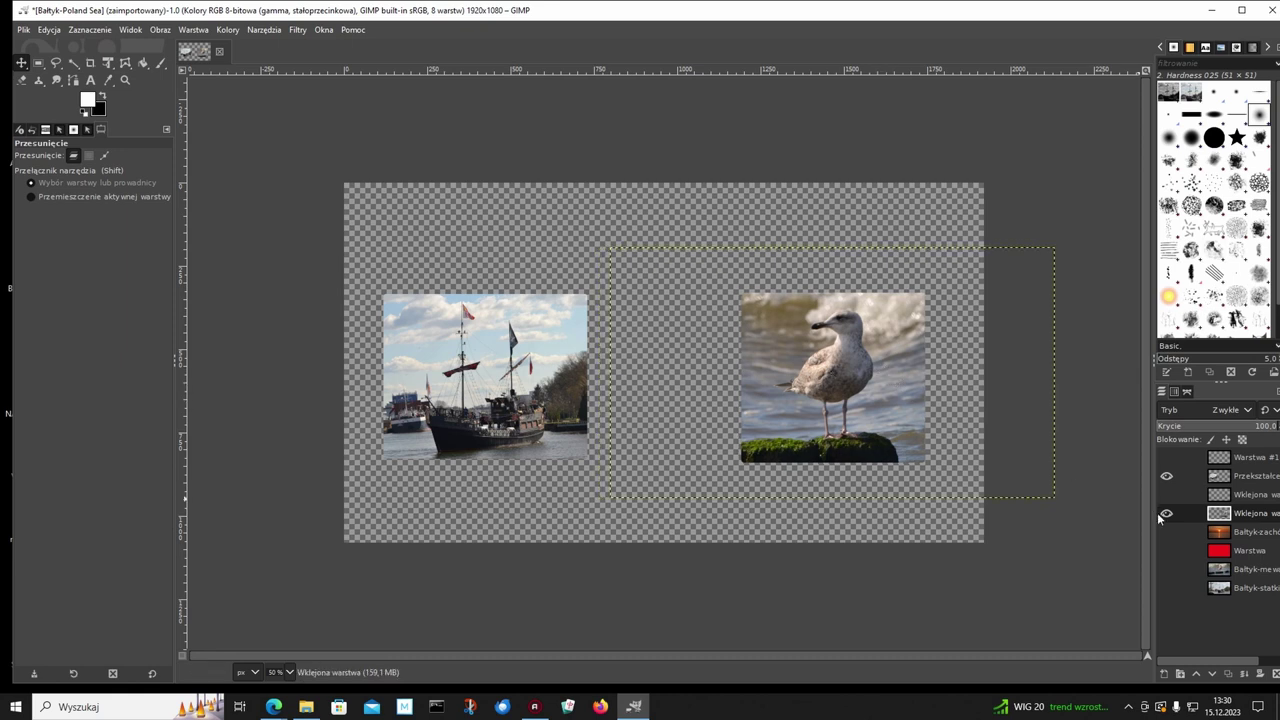
left_click(1166, 532)
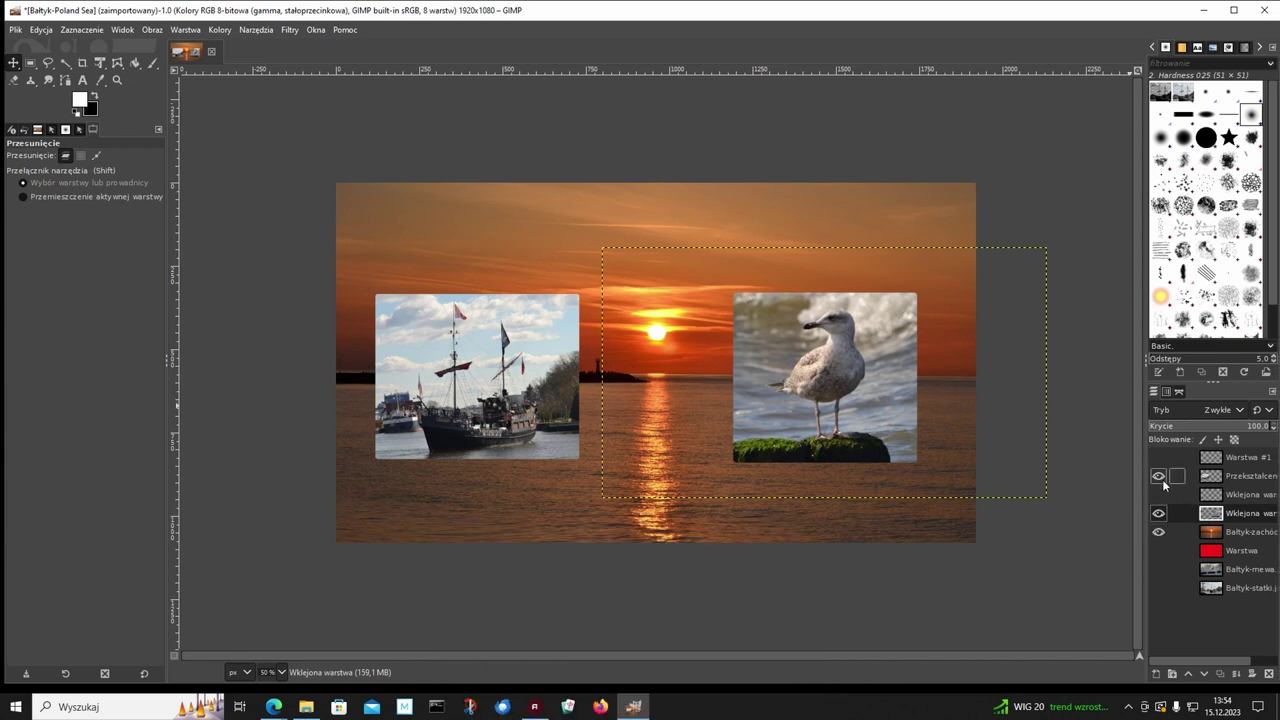
Hide the ship photo and sunset background layers, leaving only the seagull visible.
left_click(1159, 477)
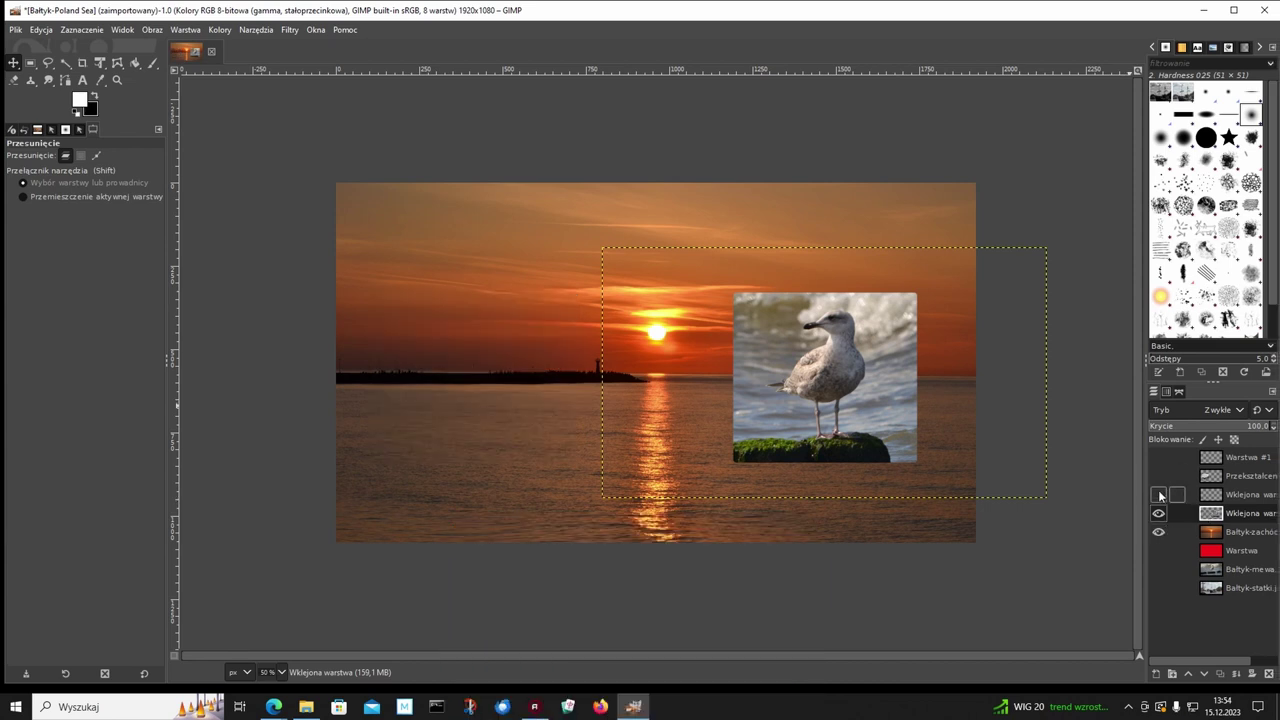
left_click(1158, 532)
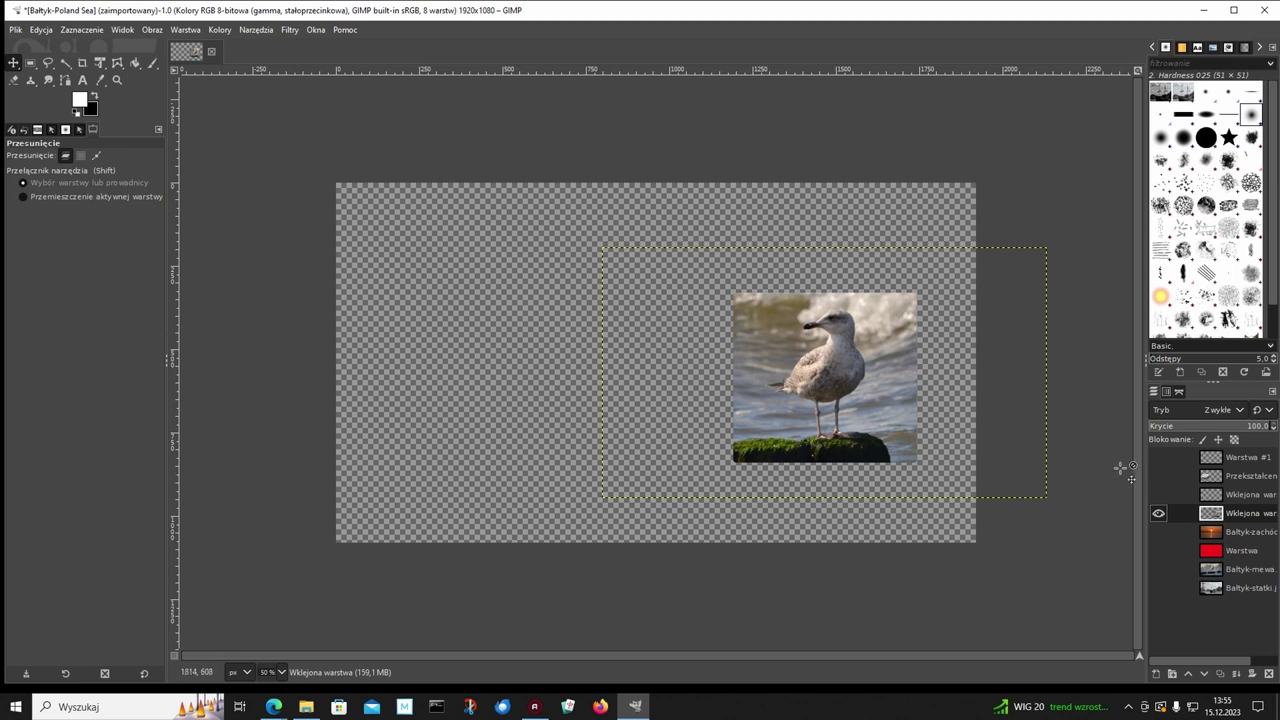
Resize the seagull layer to the full image size.
right_click(1211, 513)
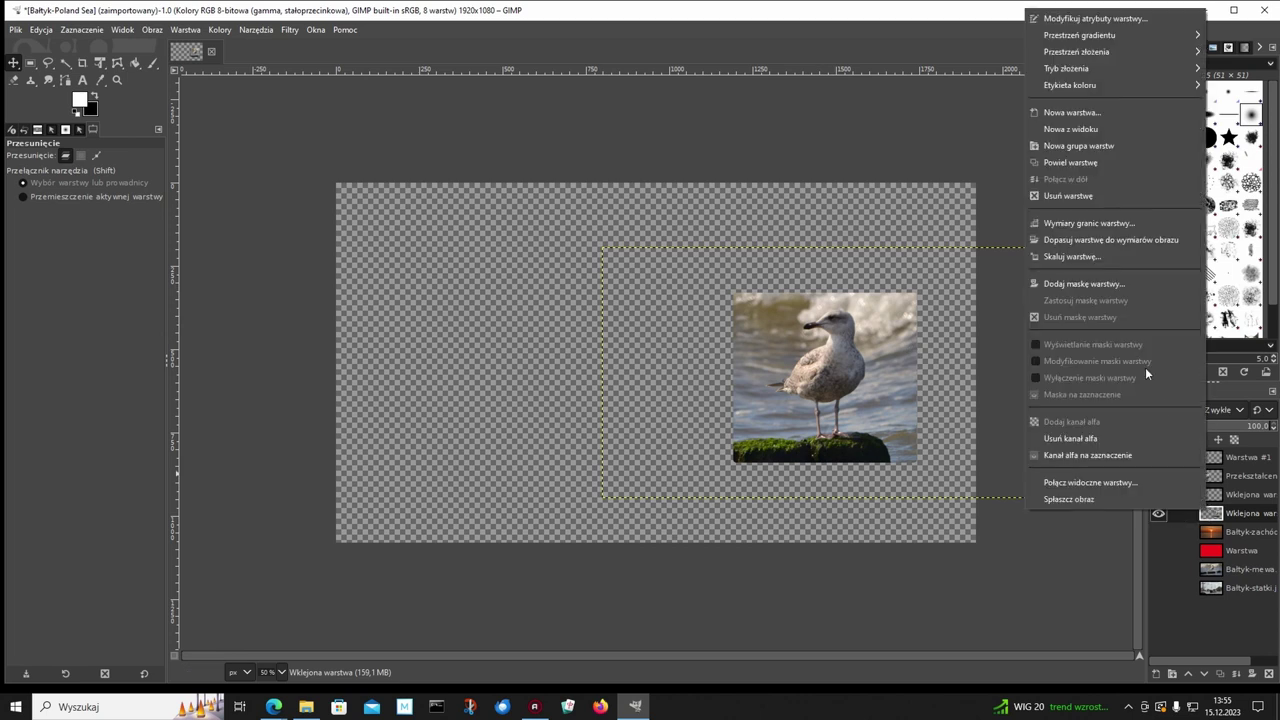
left_click(1101, 237)
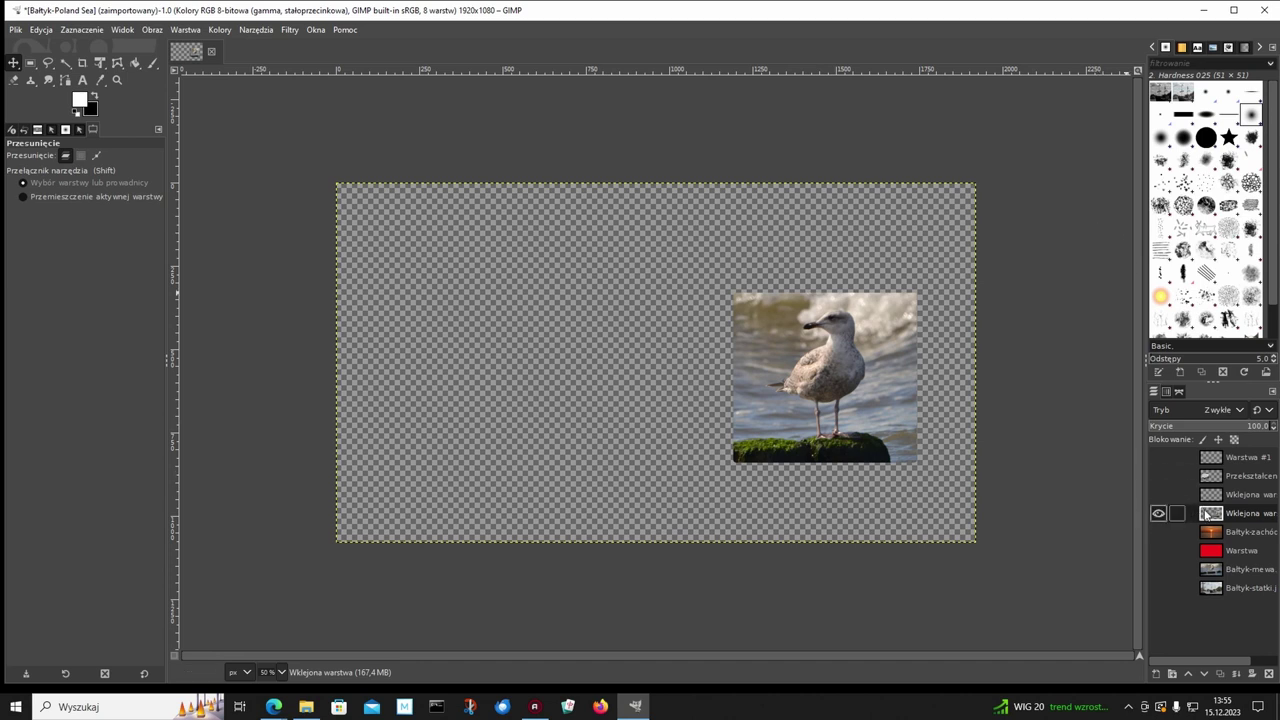
left_click(1158, 533)
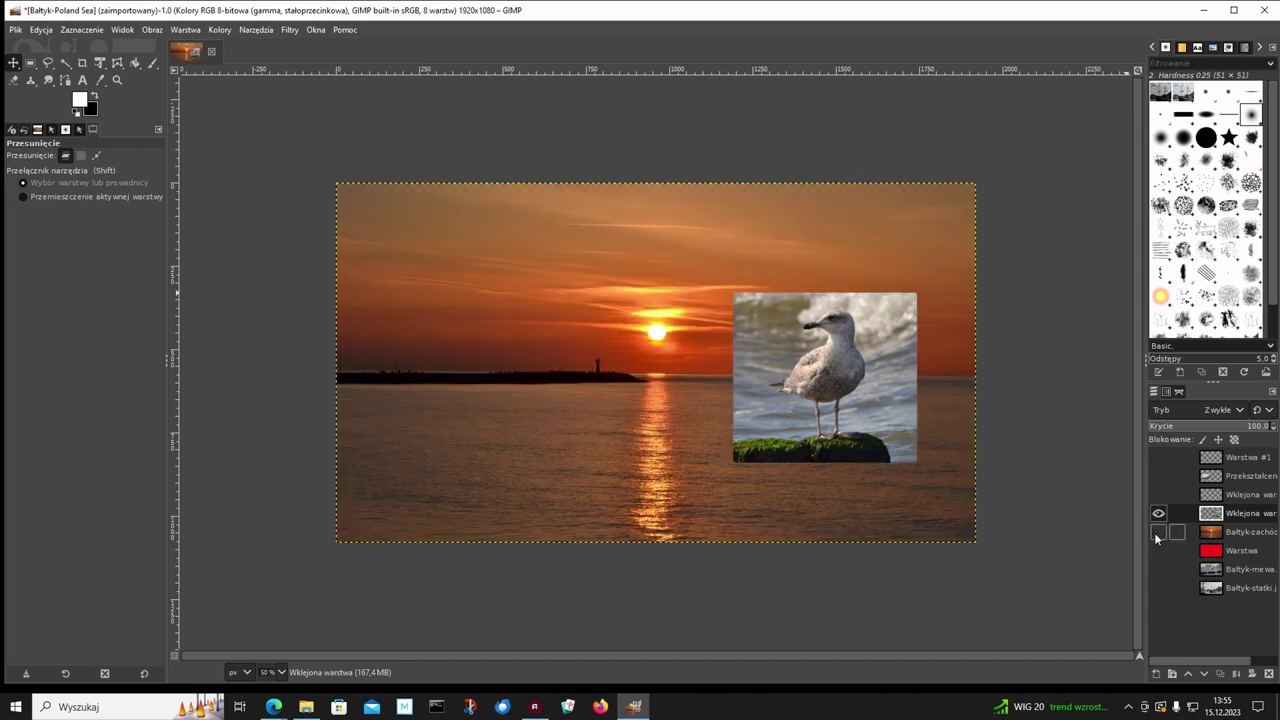
left_click(1158, 533)
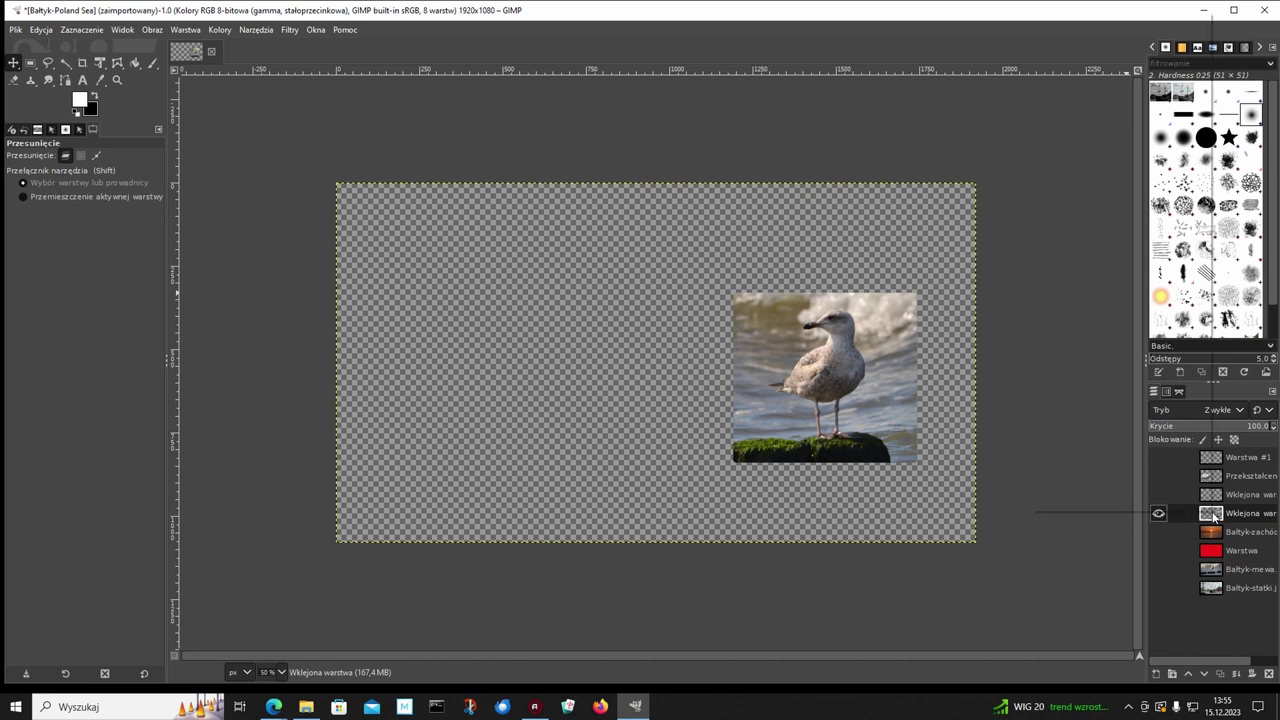
Select the seagull photo's outline with Alpha to Selection and turn it into a hard border.
right_click(1213, 515)
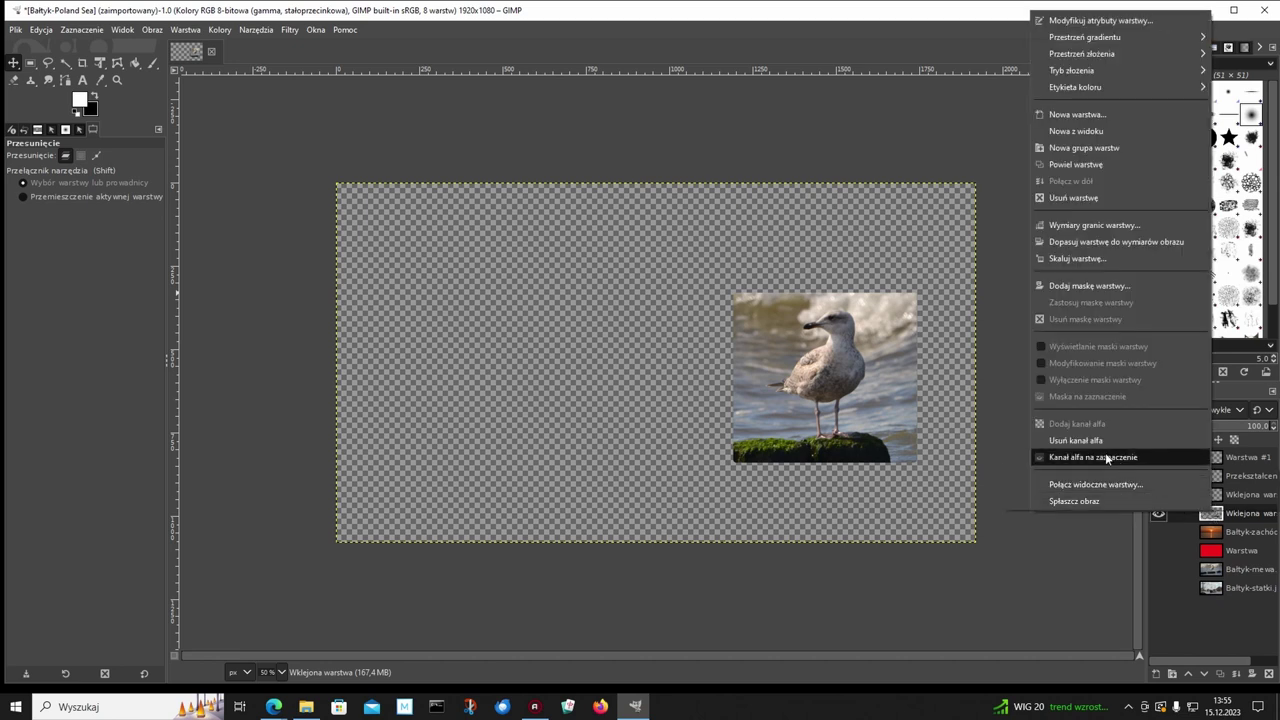
left_click(1107, 457)
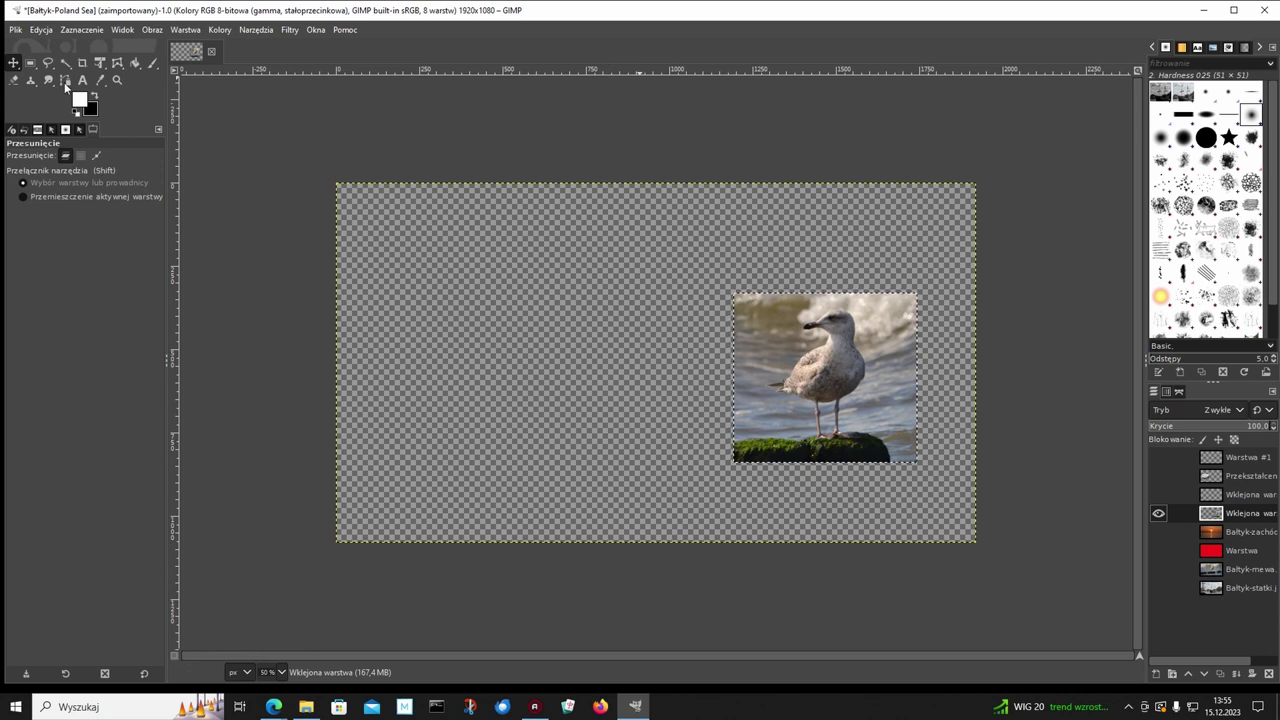
left_click(74, 30)
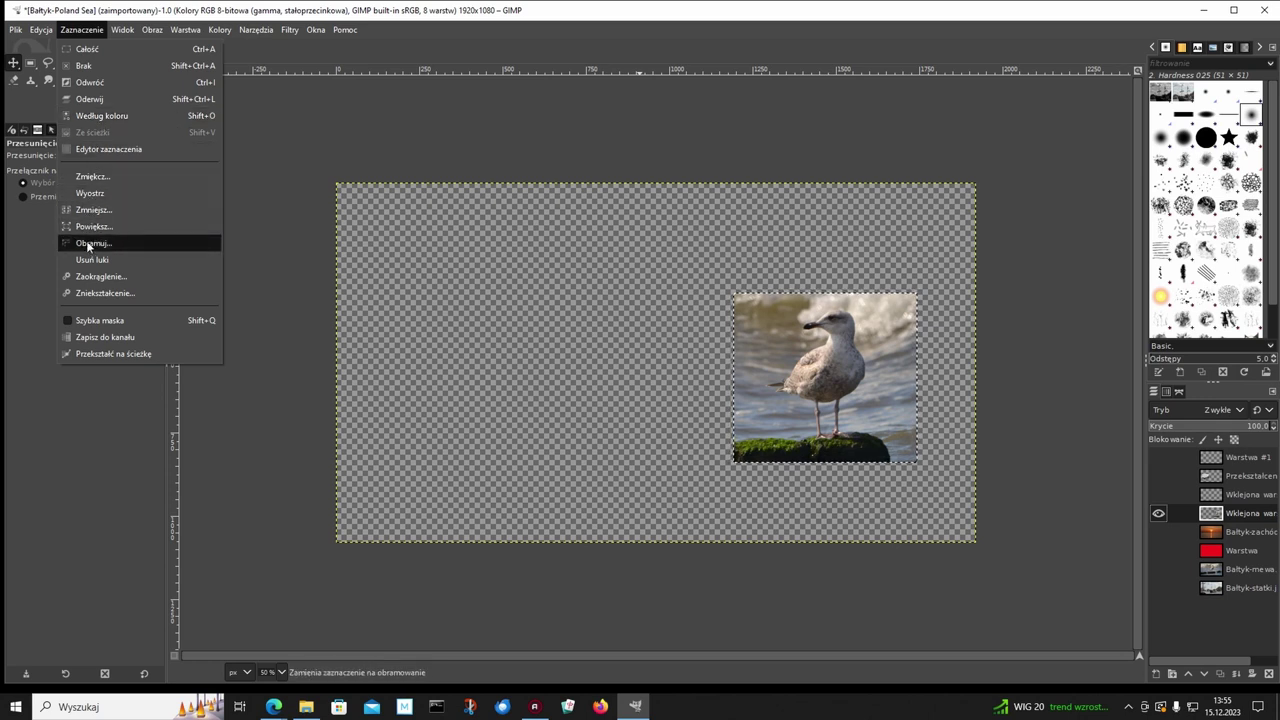
left_click(90, 244)
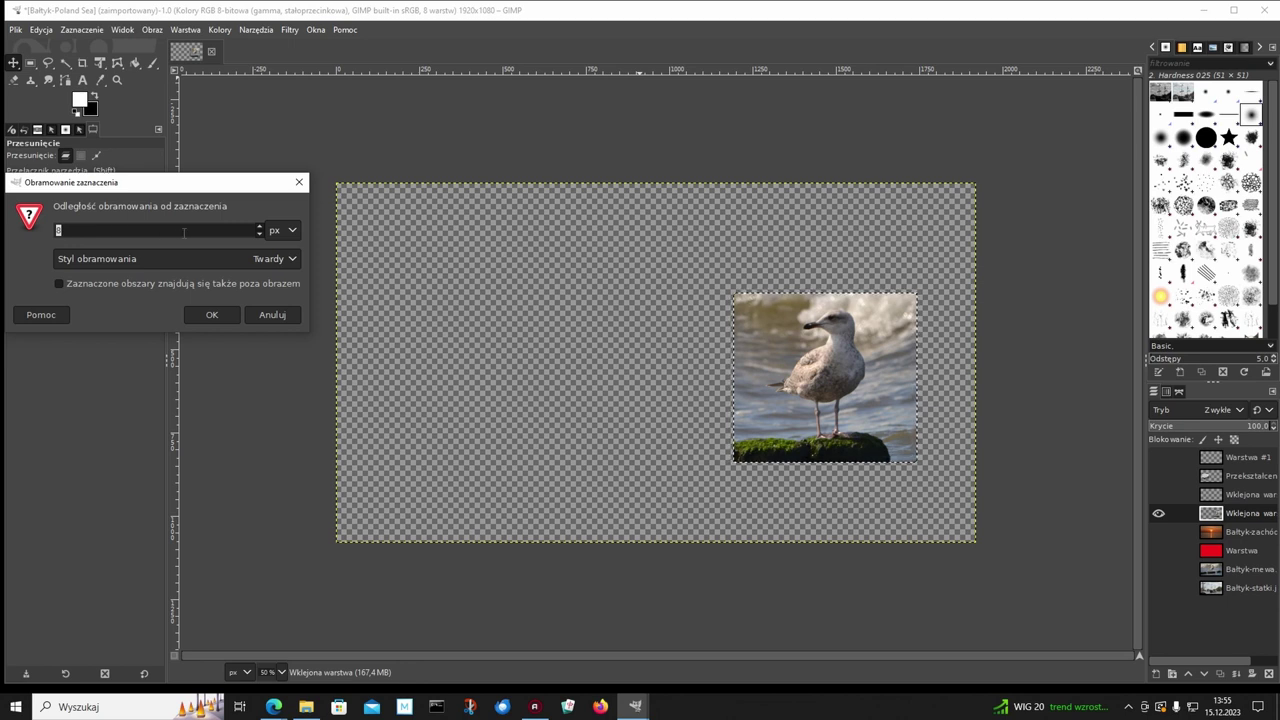
left_click(212, 316)
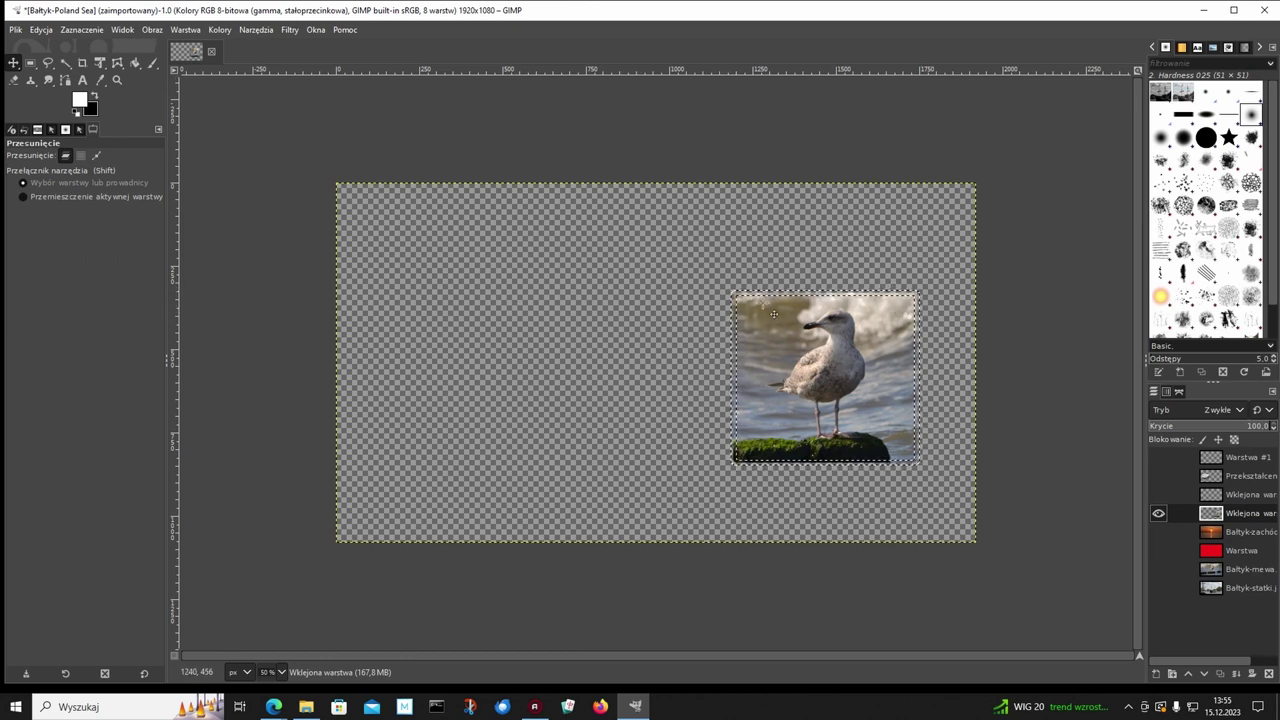
Paint a red (f21817) frame over the border selection around the seagull photo.
left_click(150, 63)
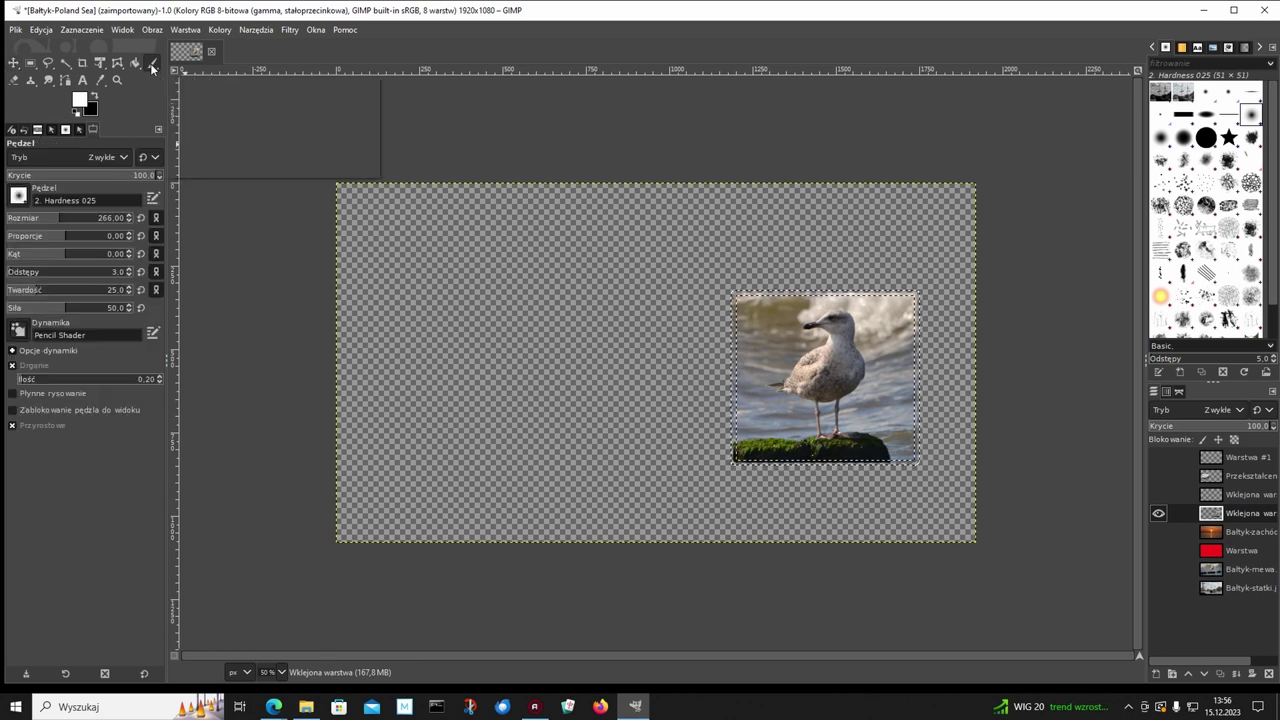
left_click(83, 103)
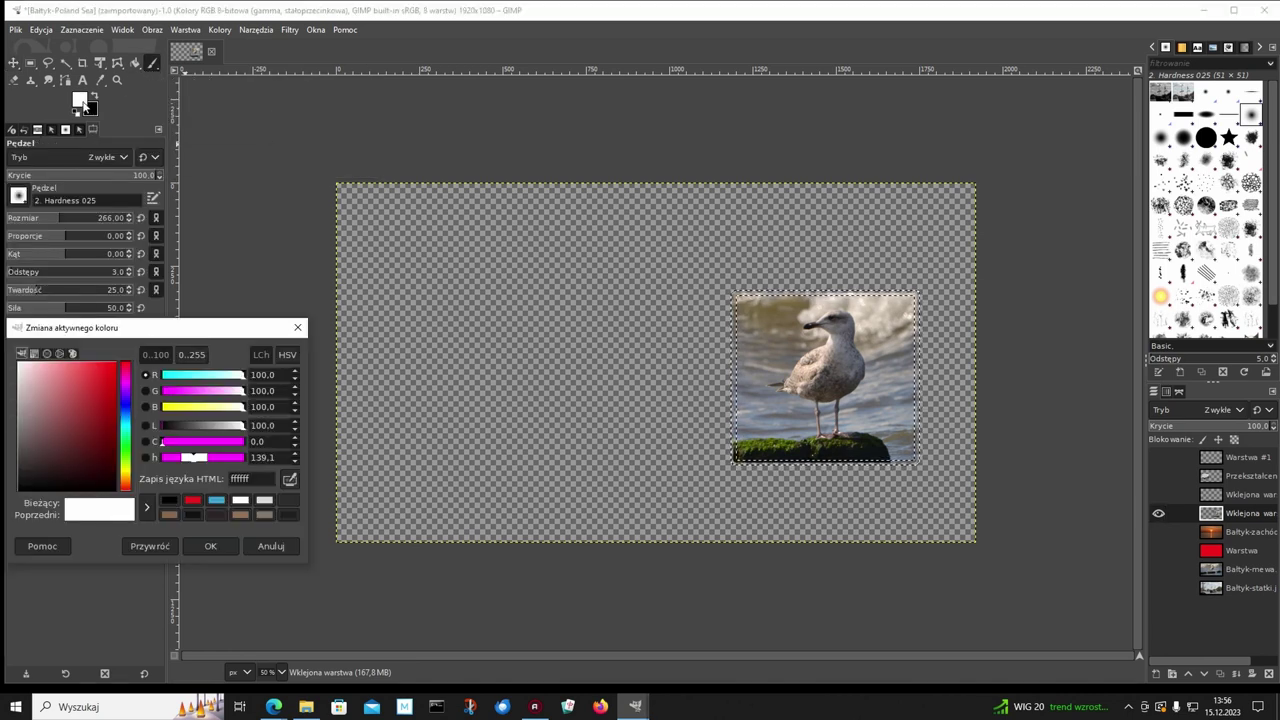
left_click(190, 502)
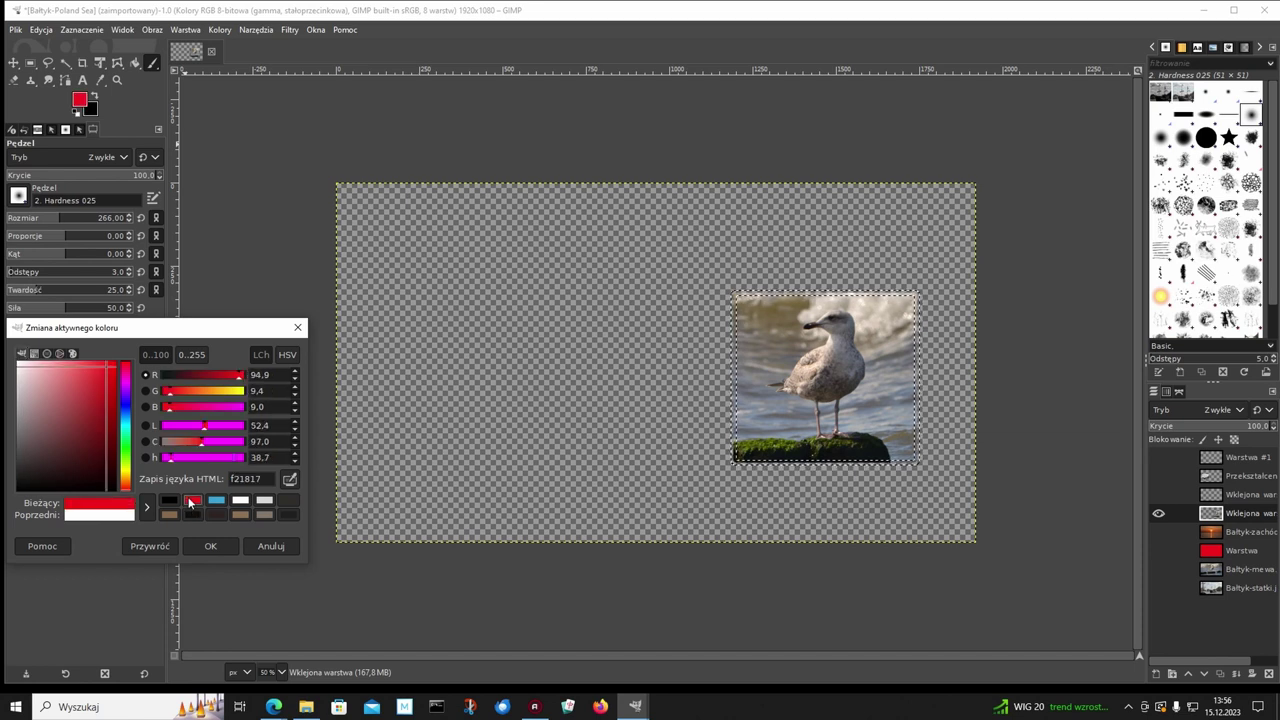
left_click(211, 549)
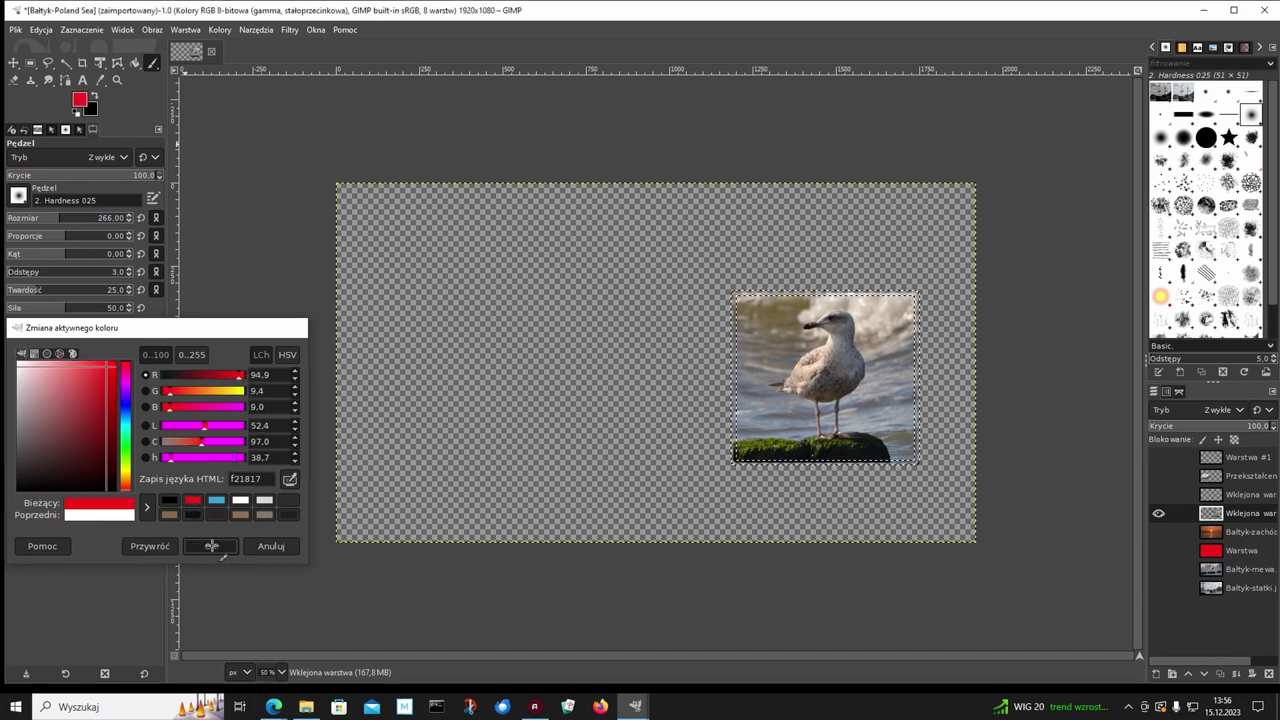
left_click_drag(736, 304, 743, 332)
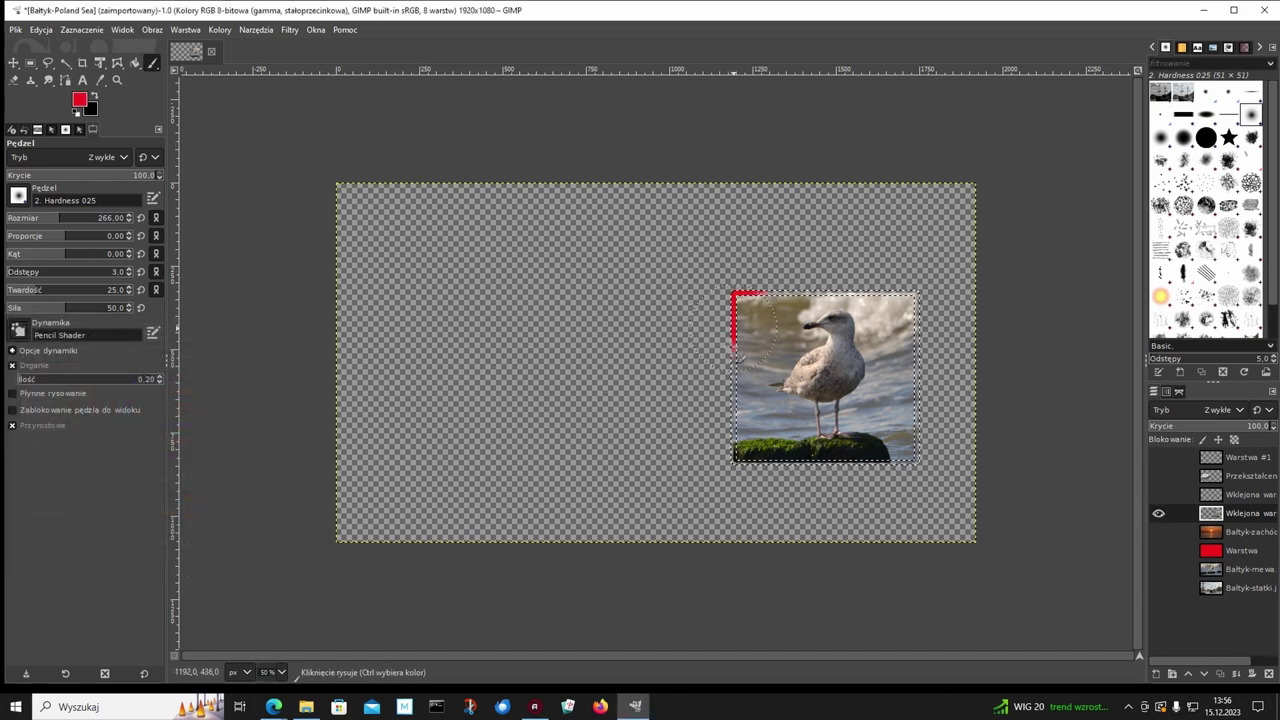
left_click_drag(748, 285, 910, 285)
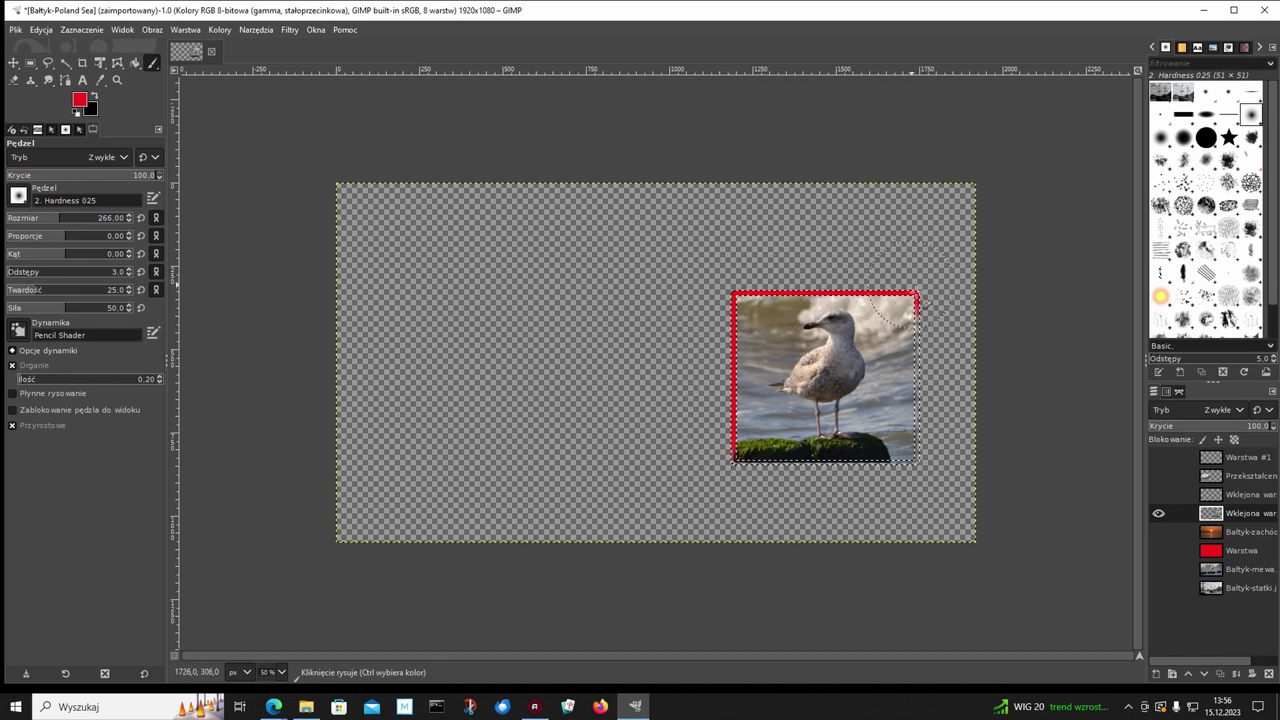
left_click_drag(925, 481, 697, 471)
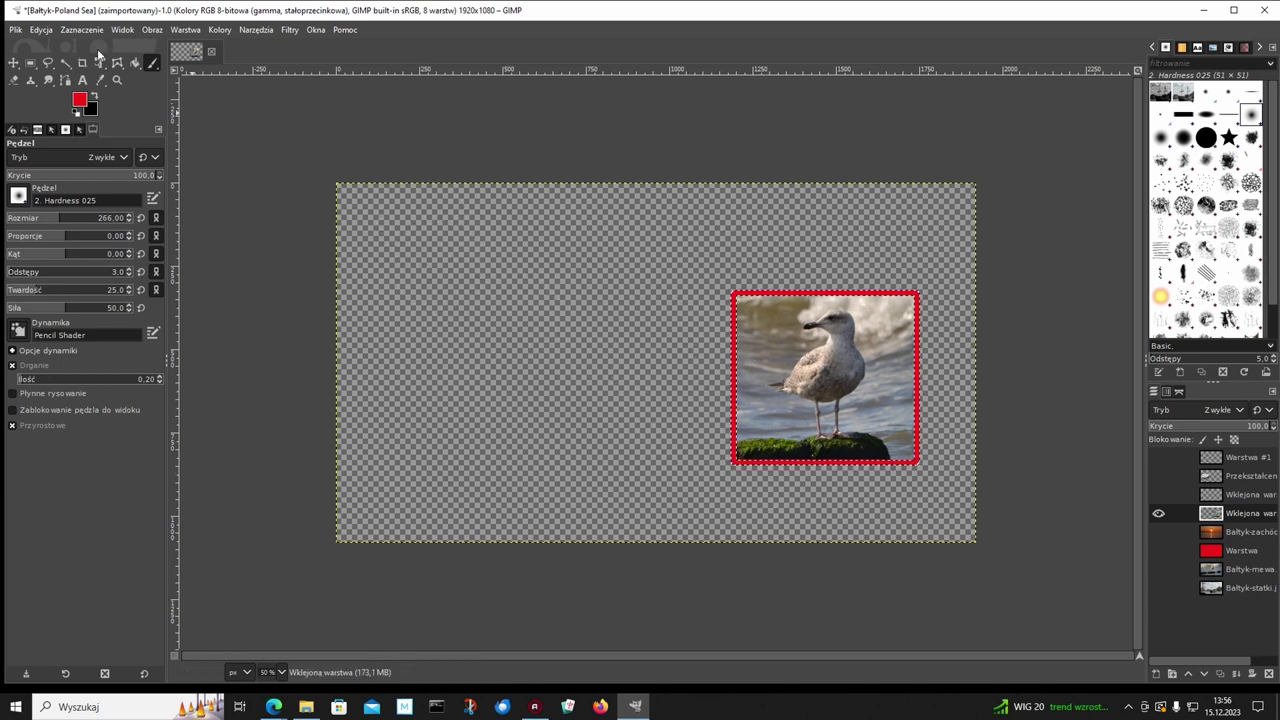
left_click(73, 28)
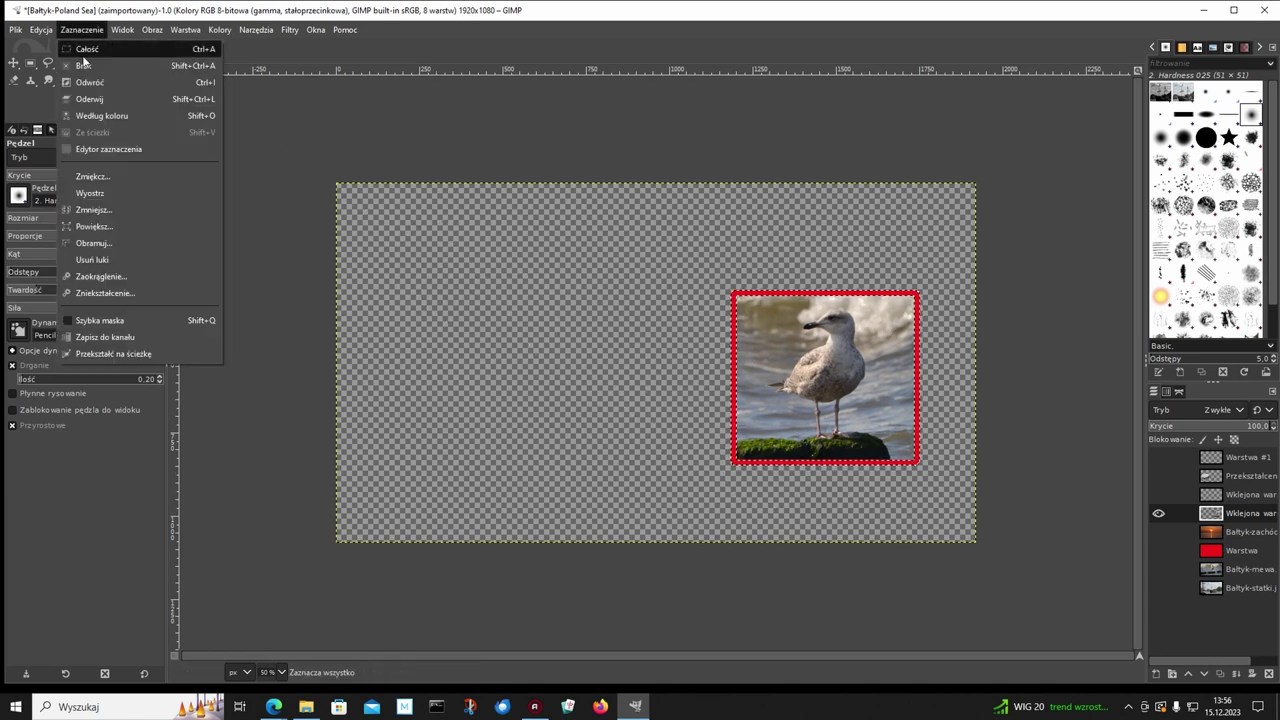
Clear the selection, preview the frame over the sunset, then show the ship photo layer.
left_click(85, 65)
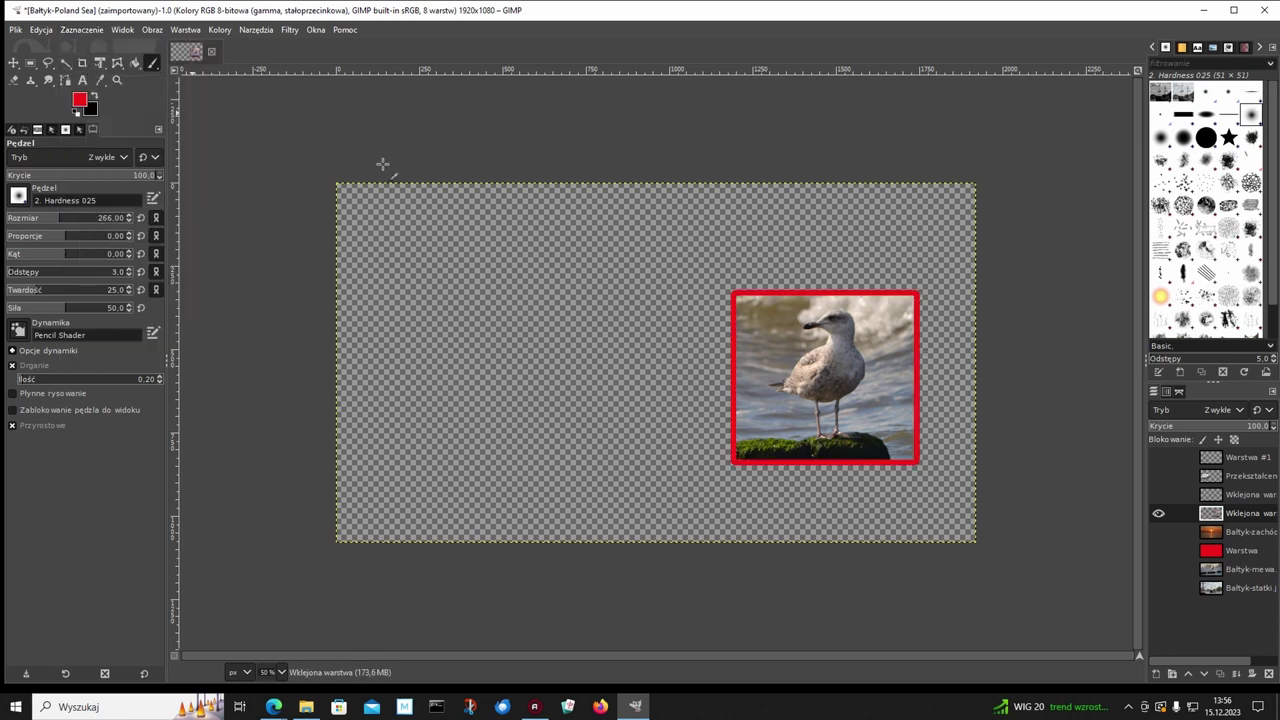
left_click(1158, 532)
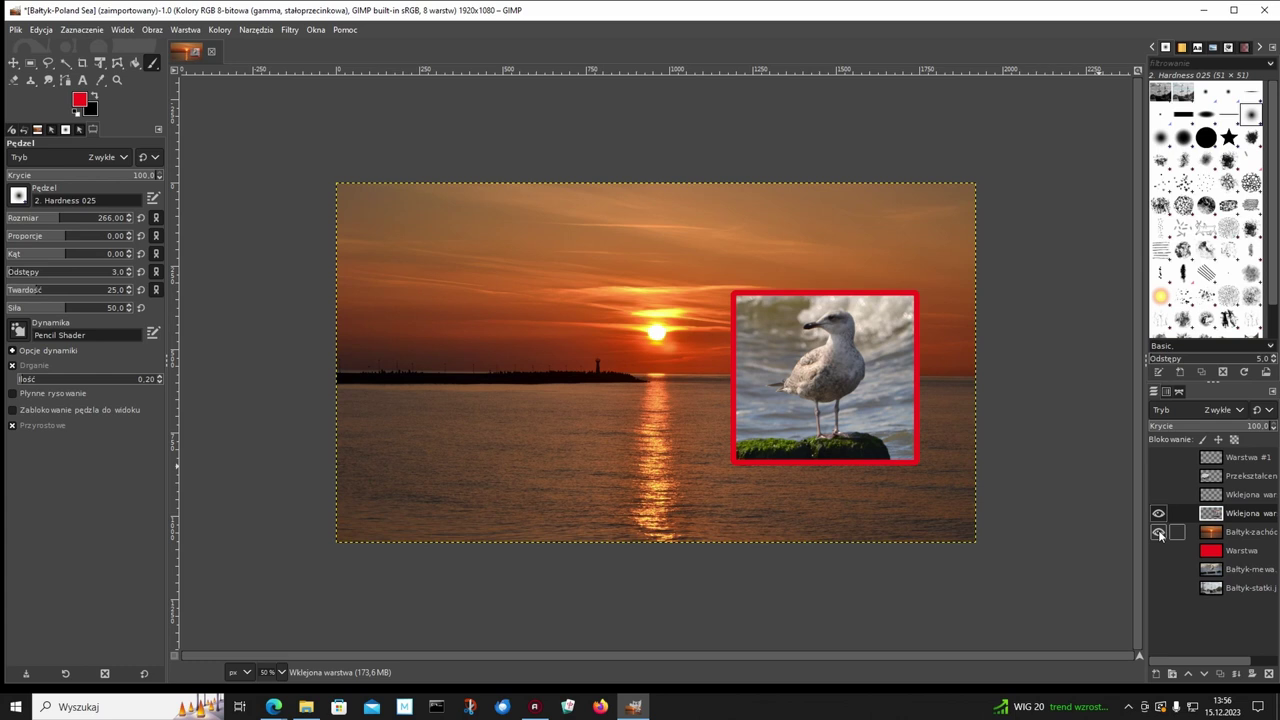
left_click(1158, 532)
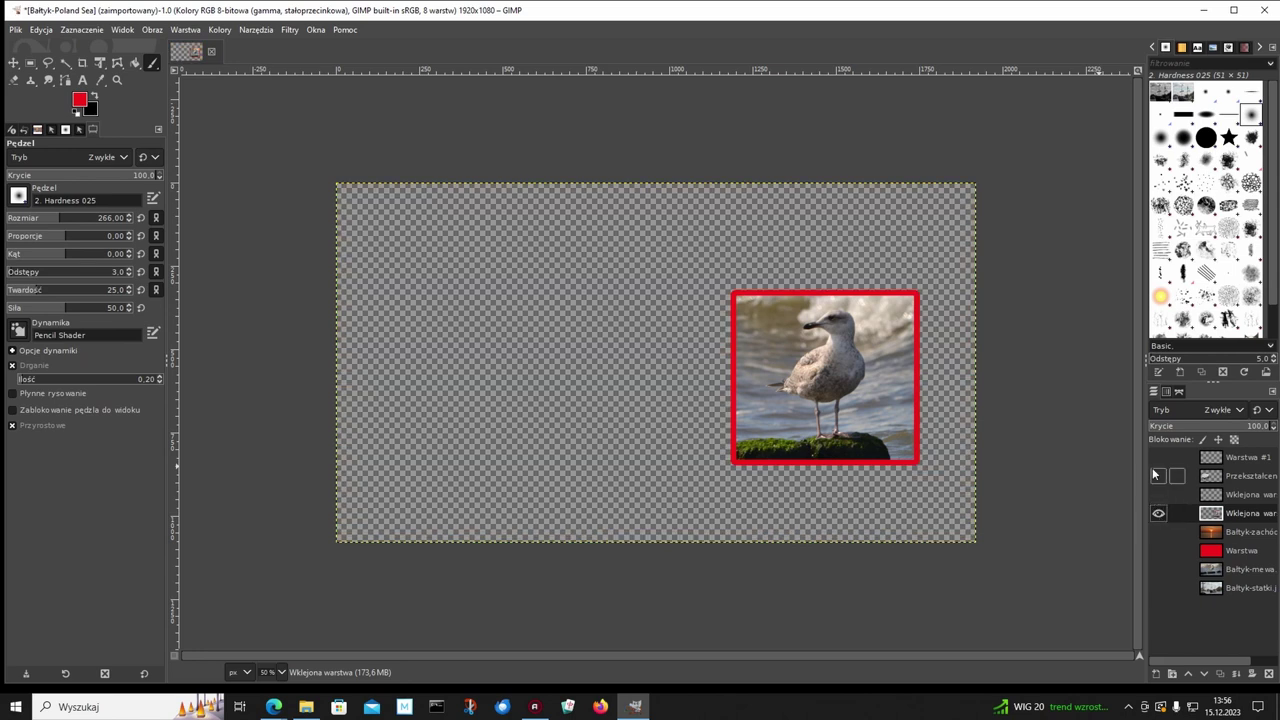
left_click(1158, 476)
Hide the seagull layer and resize the ship layer to the full image size.
left_click(1158, 513)
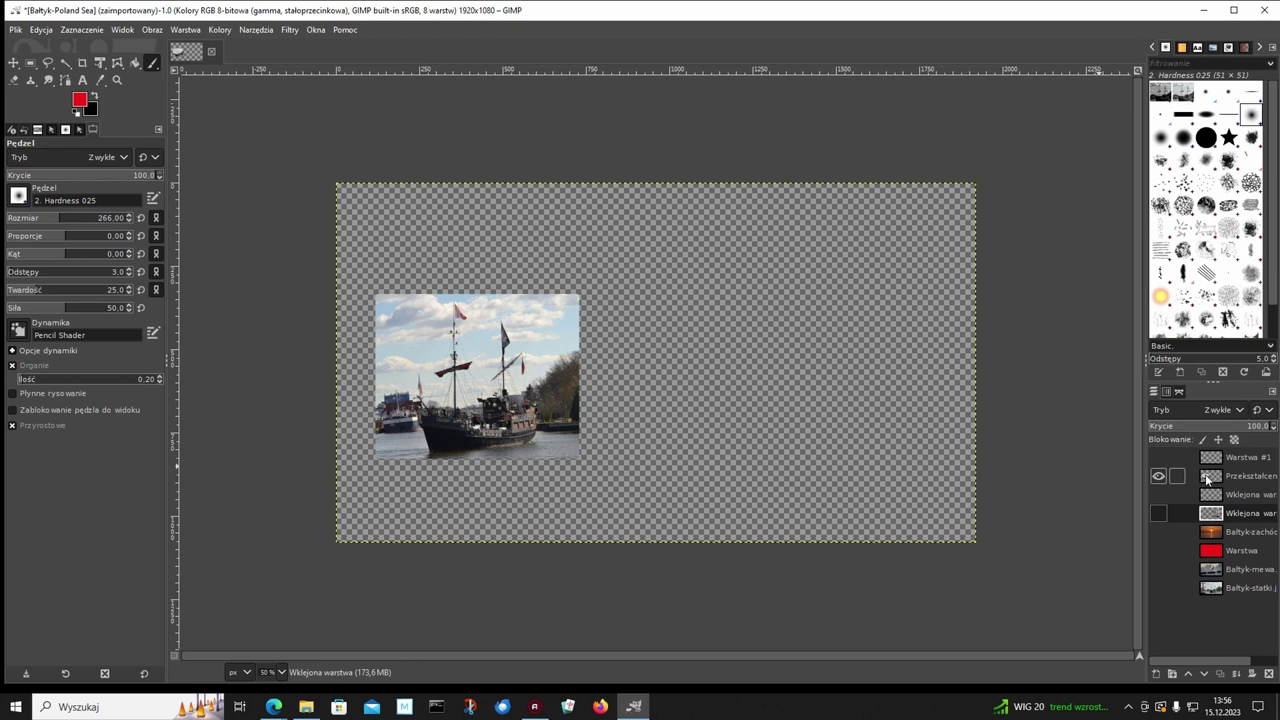
left_click(1210, 477)
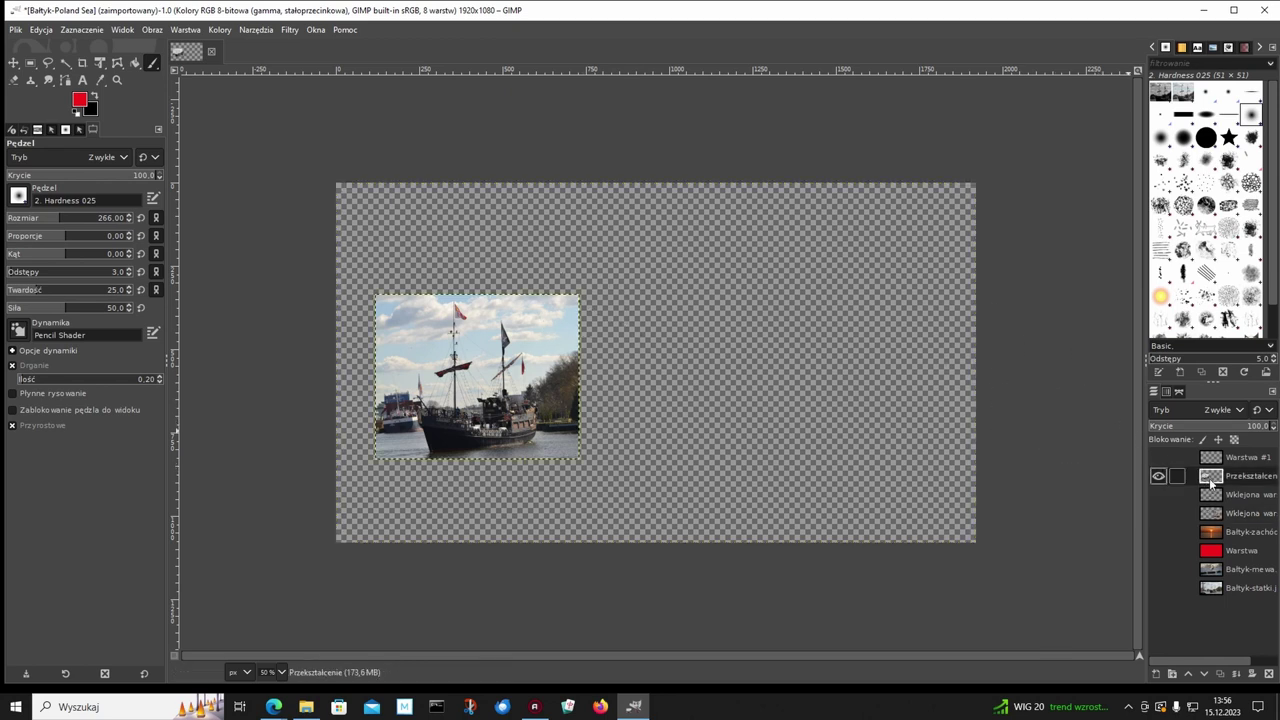
right_click(1210, 479)
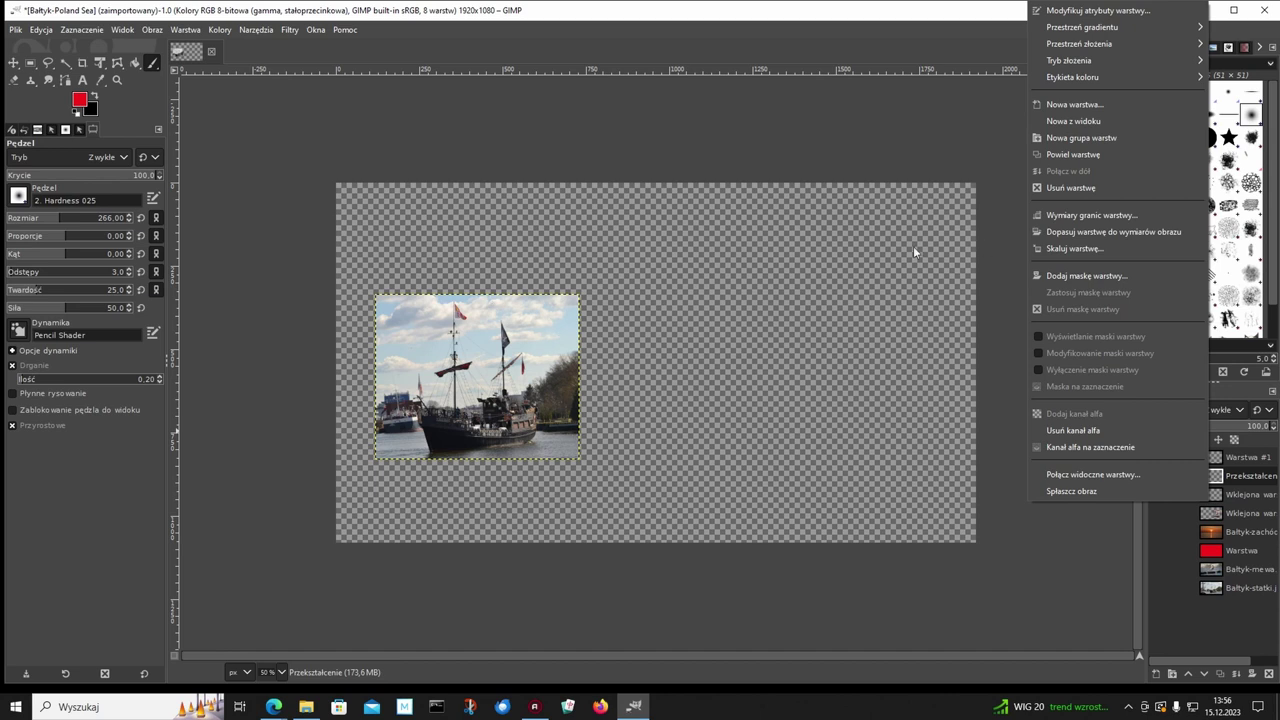
left_click(1126, 231)
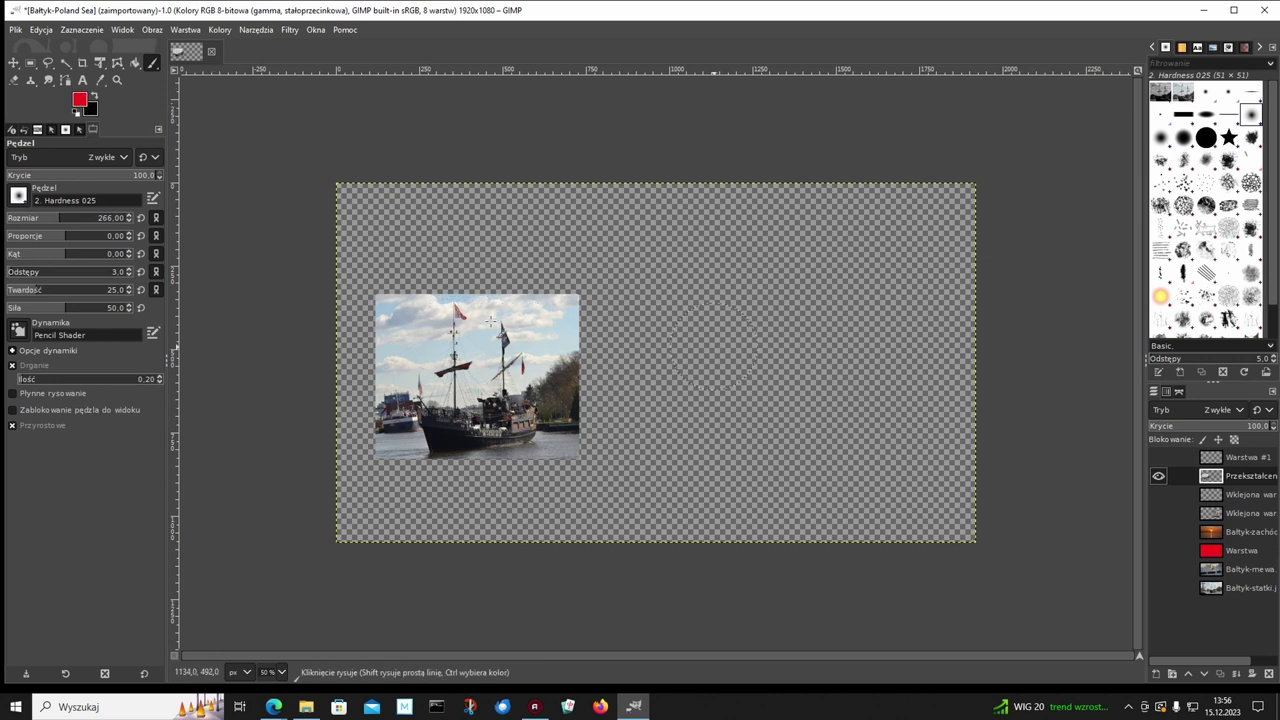
left_click(73, 31)
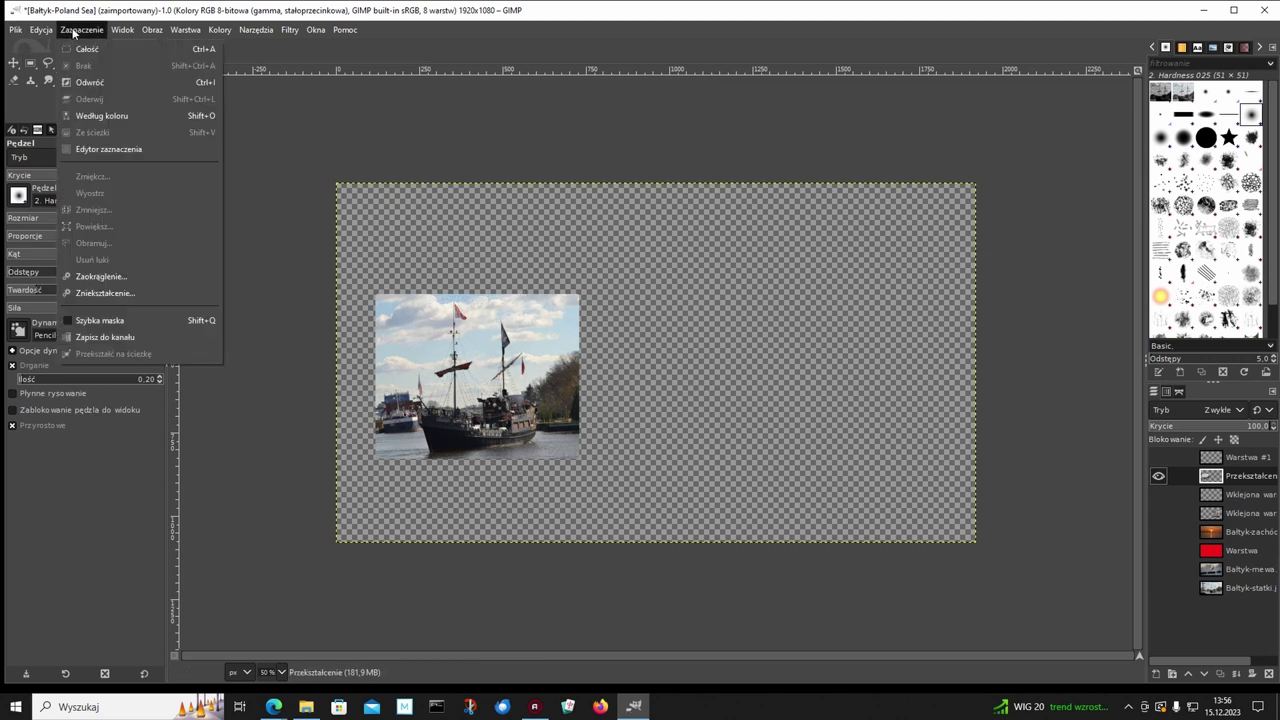
left_click(1213, 488)
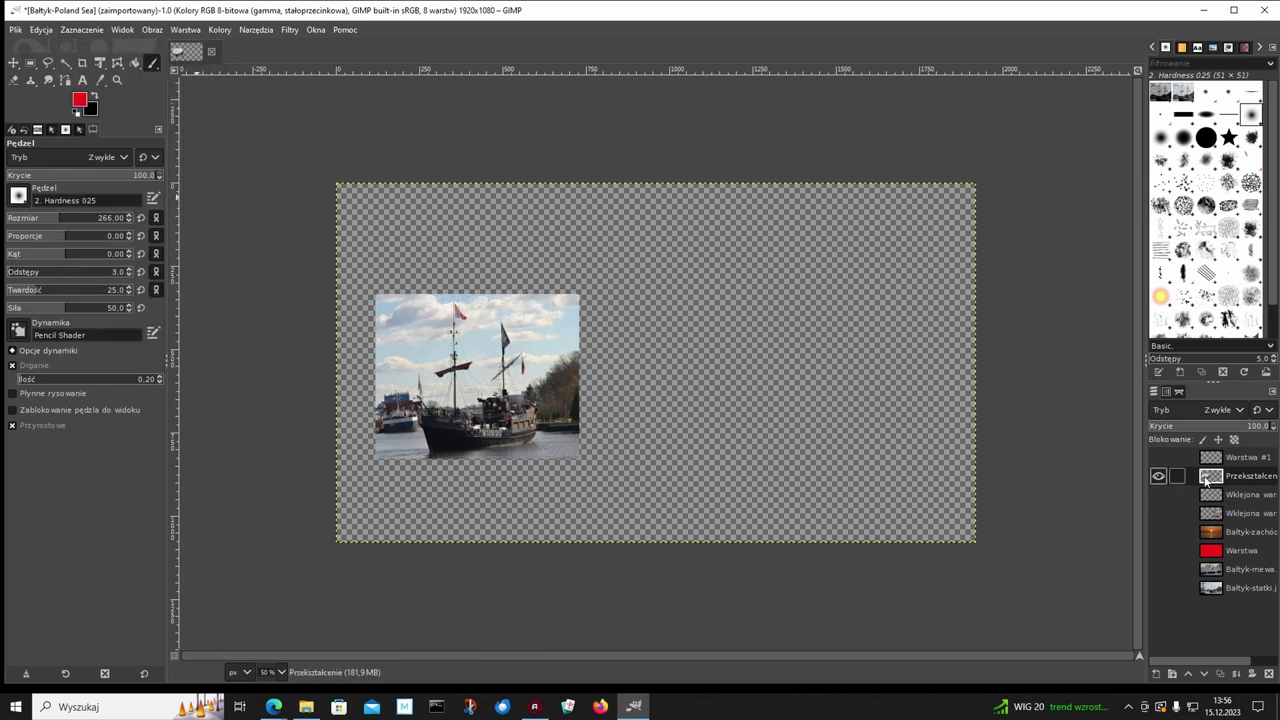
Select the ship photo's outline and turn it into an 8 px border selection.
right_click(1215, 477)
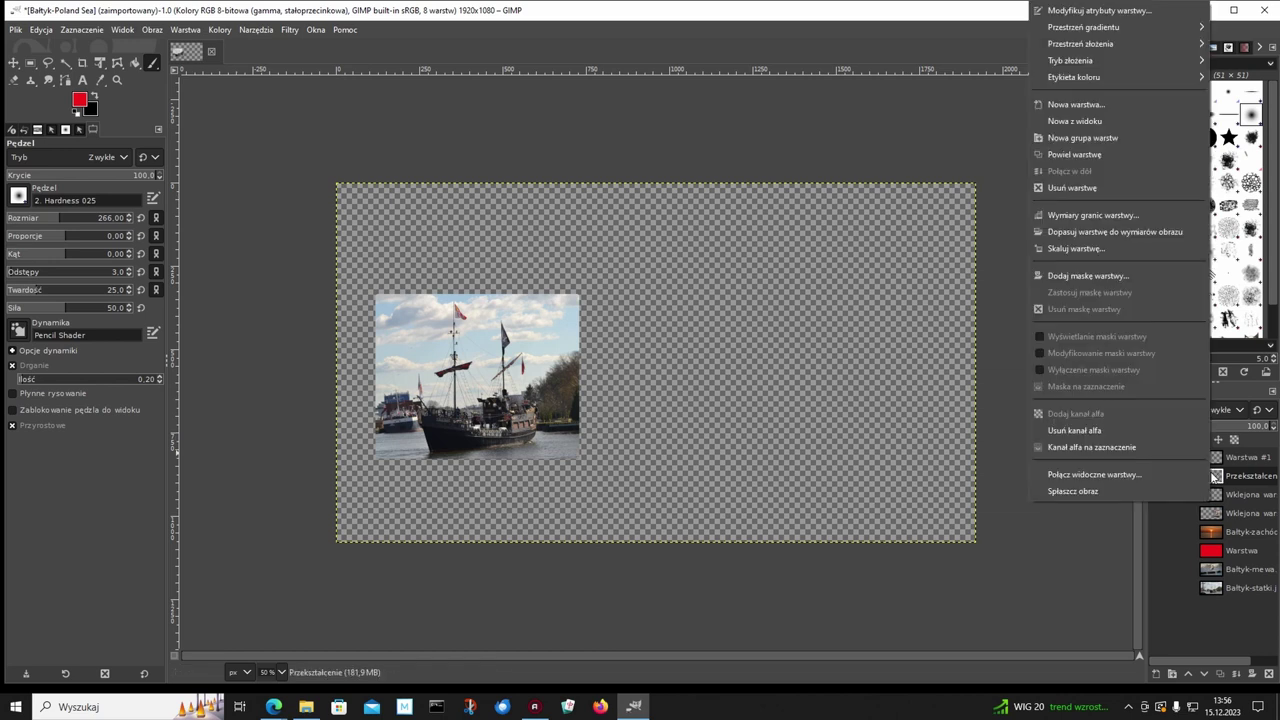
left_click(1100, 447)
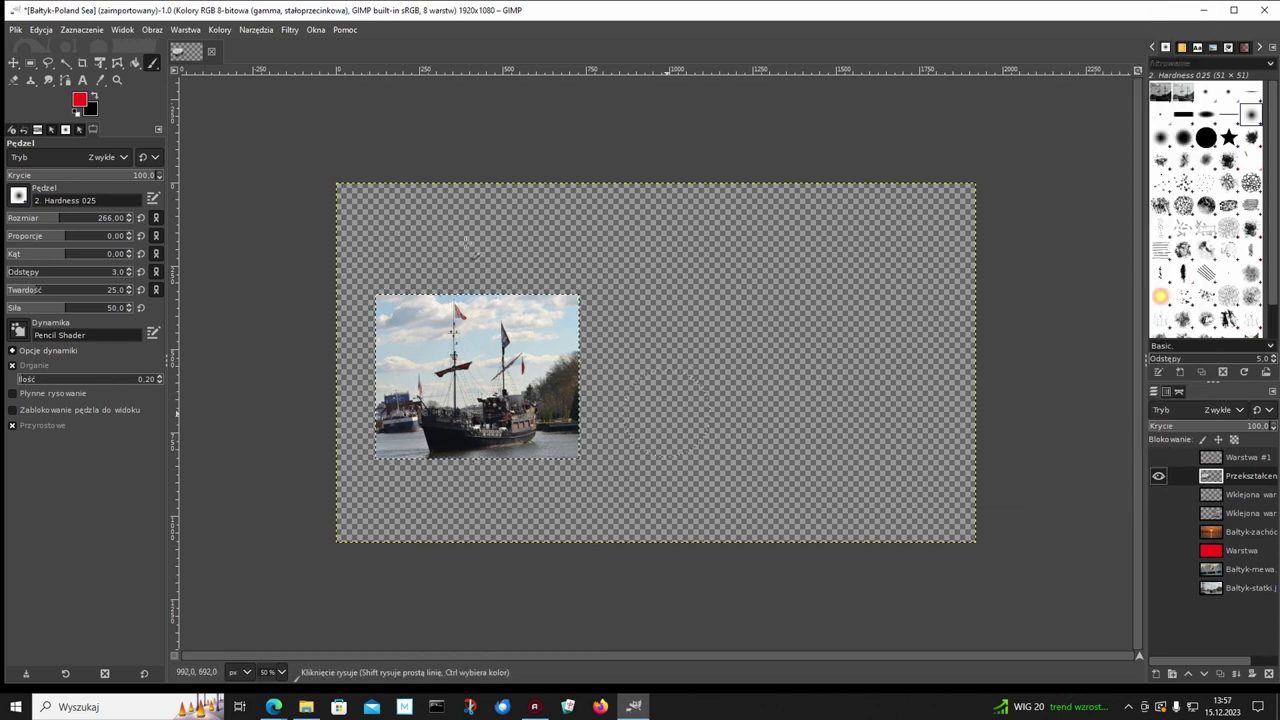
left_click(86, 31)
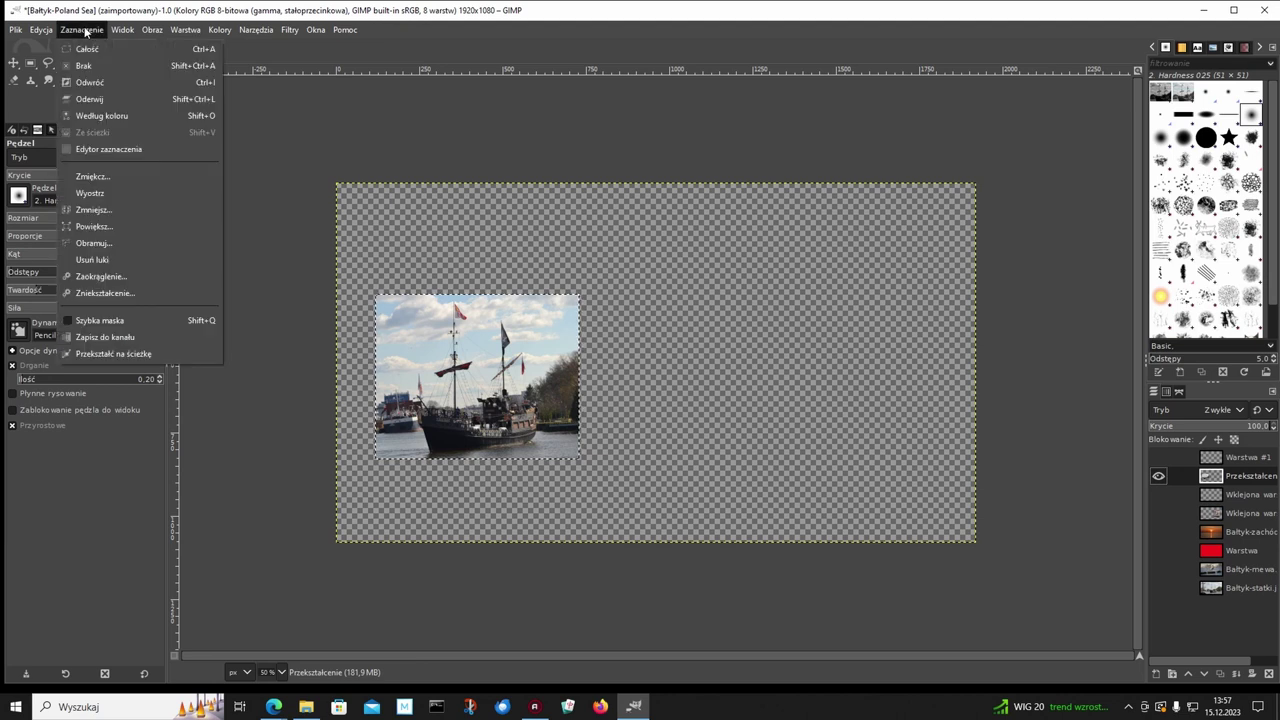
left_click(94, 243)
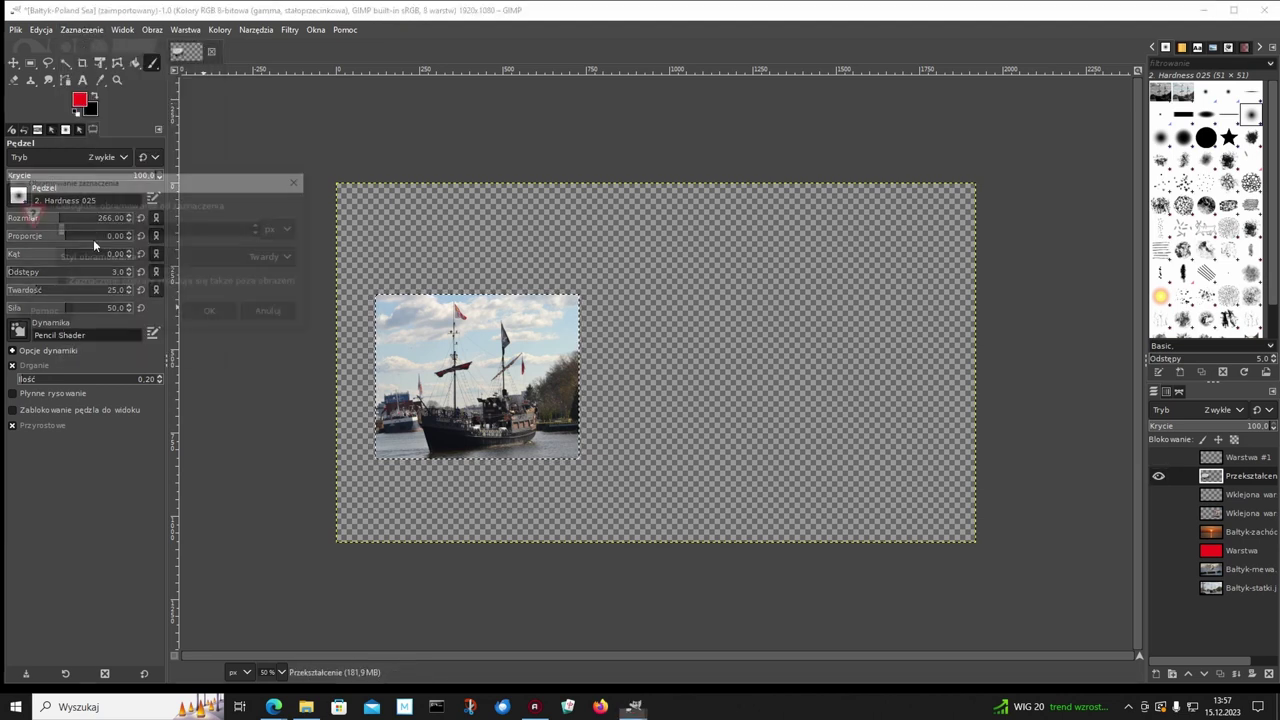
left_click(214, 314)
Paint a red frame along the ship photo's border, then clear the selection.
left_click(153, 63)
mouse_move(380, 300)
left_mouse_down()
mouse_move(437, 318)
mouse_move(576, 402)
mouse_move(389, 456)
left_mouse_up()
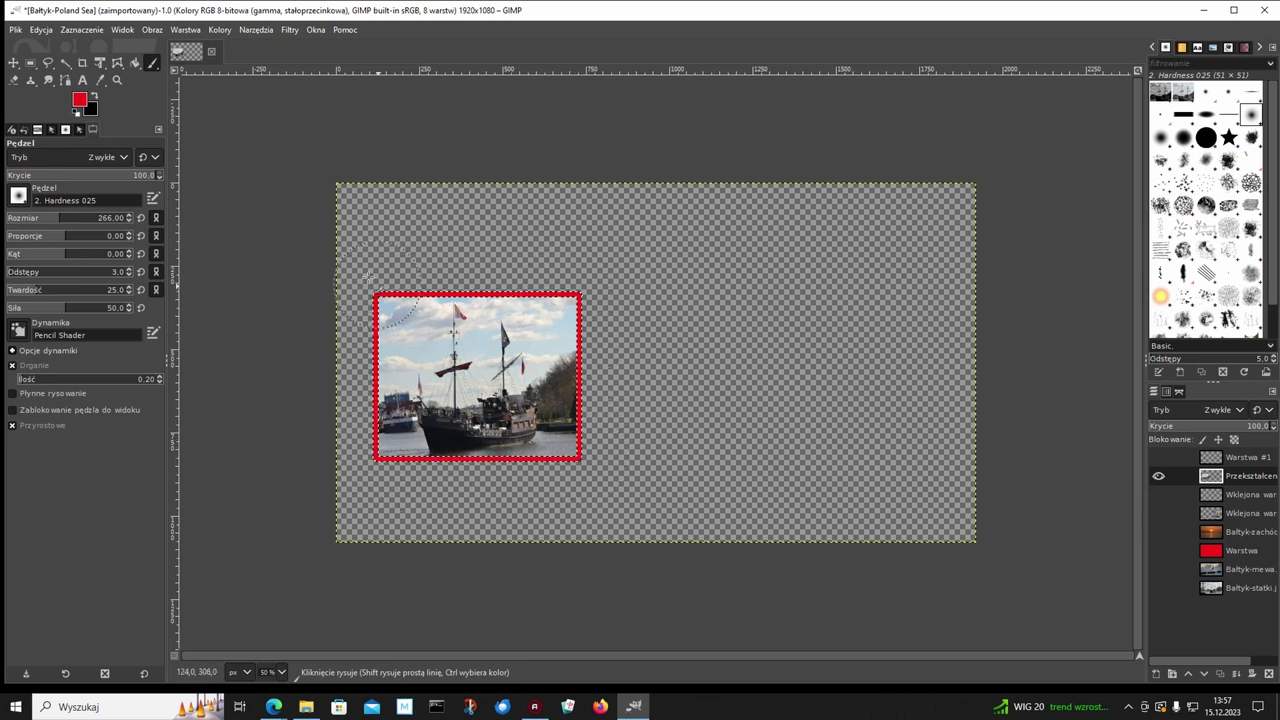
left_click(80, 30)
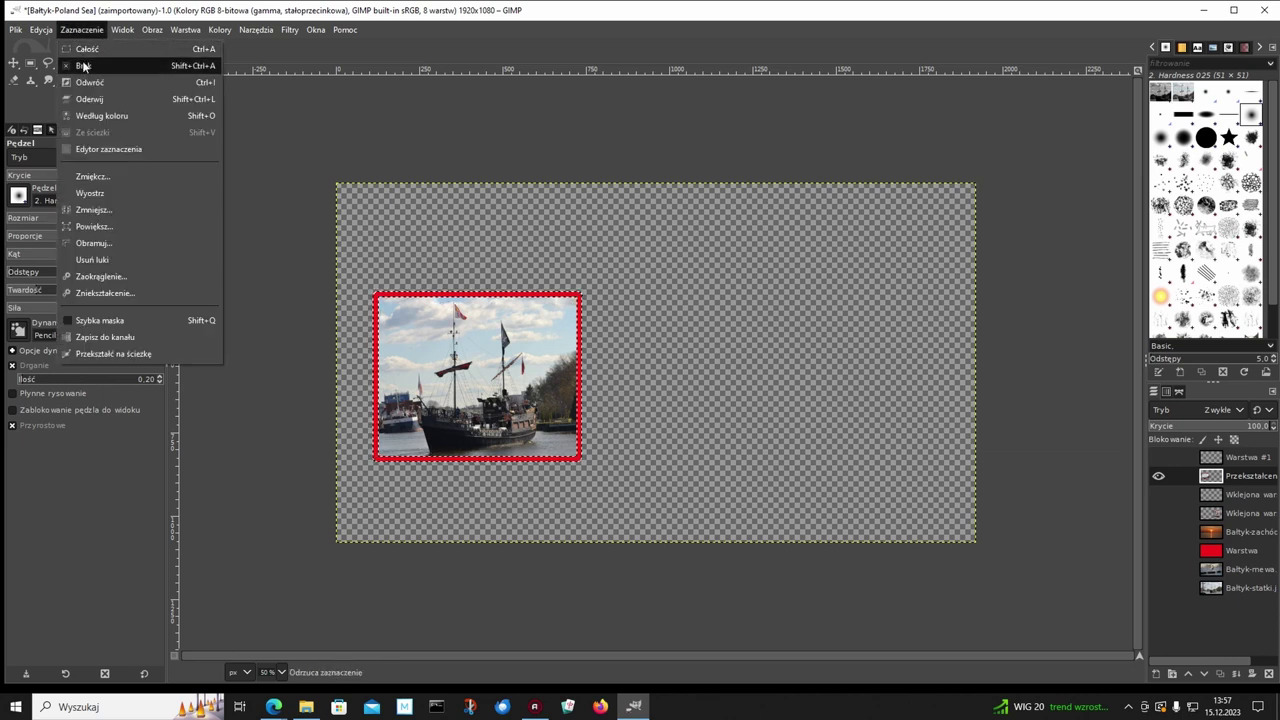
left_click(83, 66)
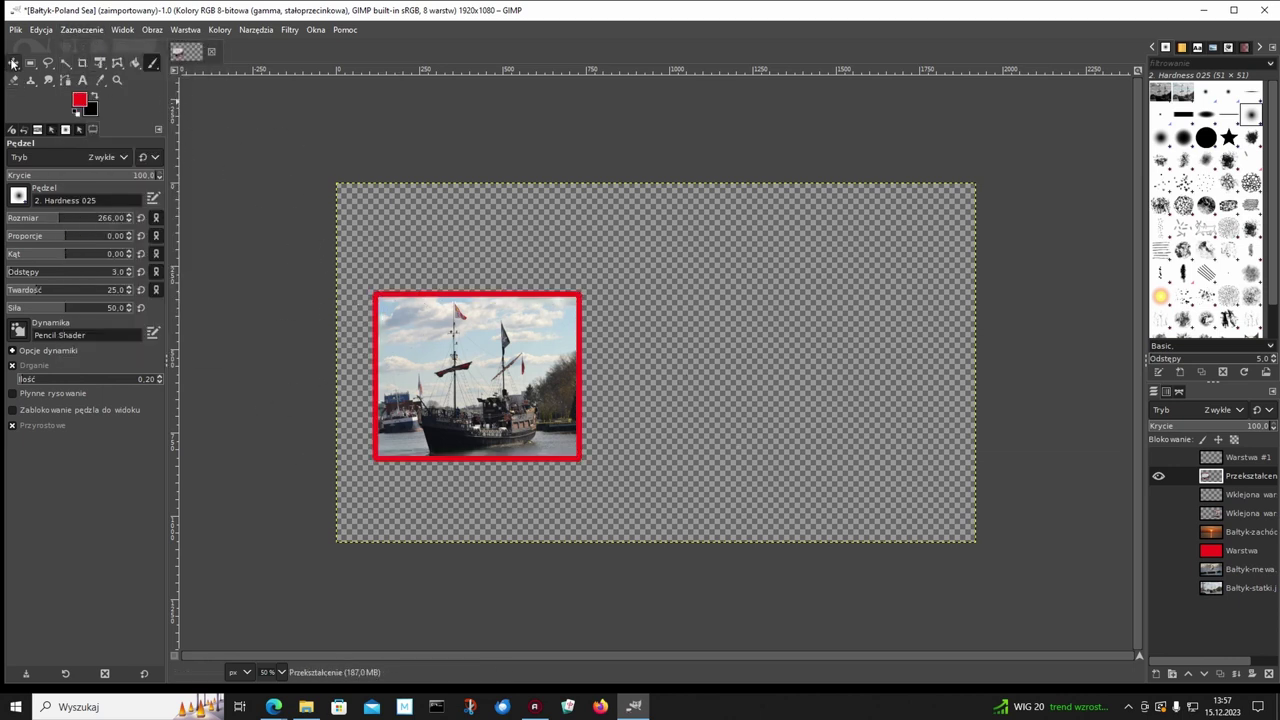
Toggle layer visibility until only the sunset background shows on the canvas.
left_click(14, 63)
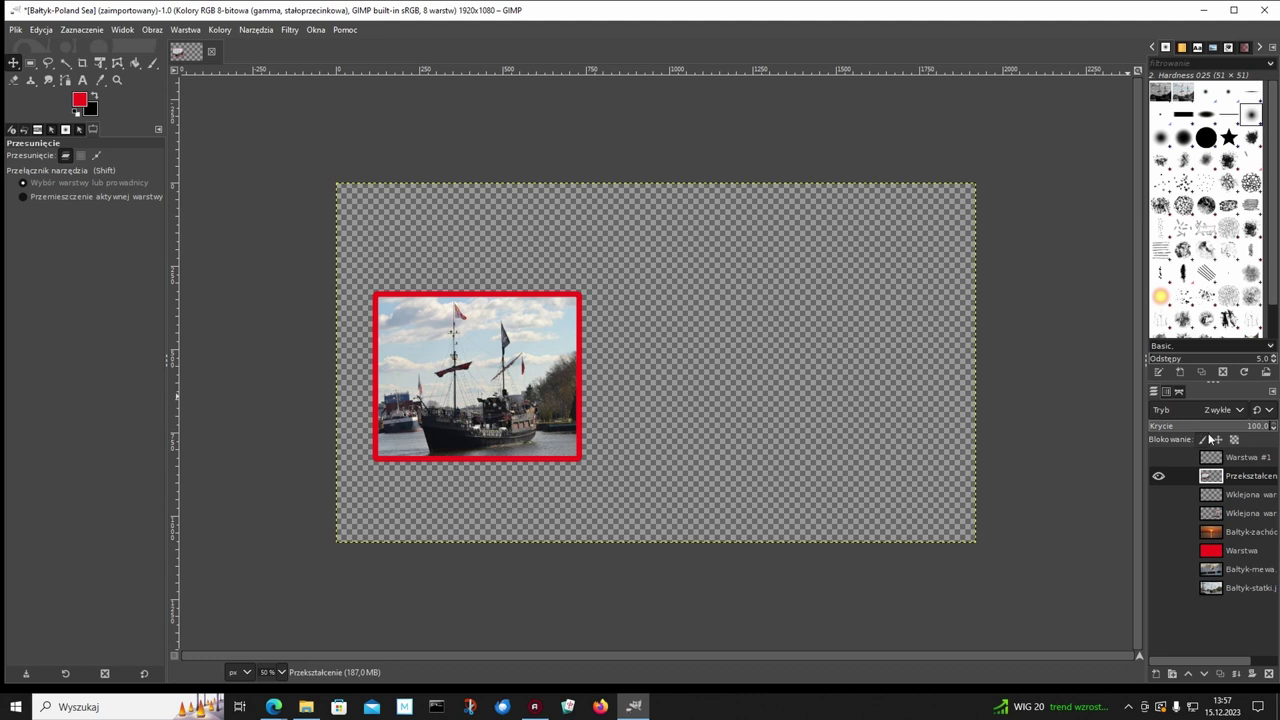
left_click(1157, 514)
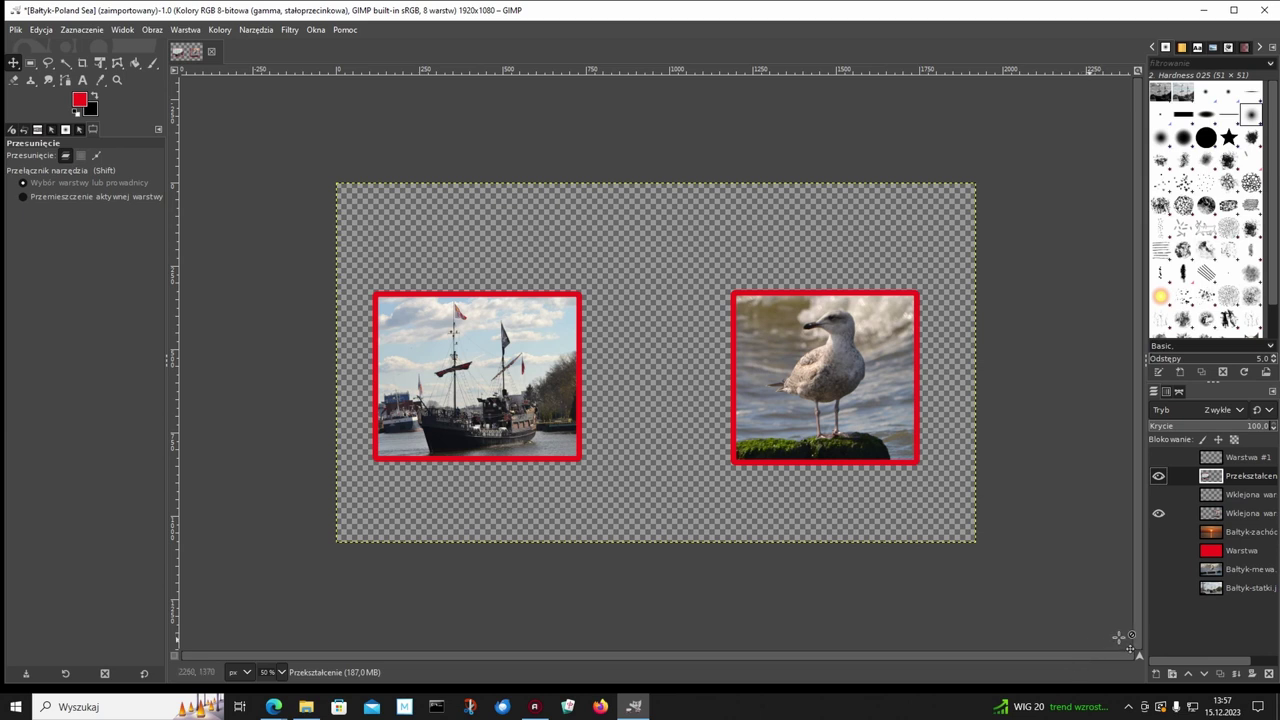
left_click(1157, 533)
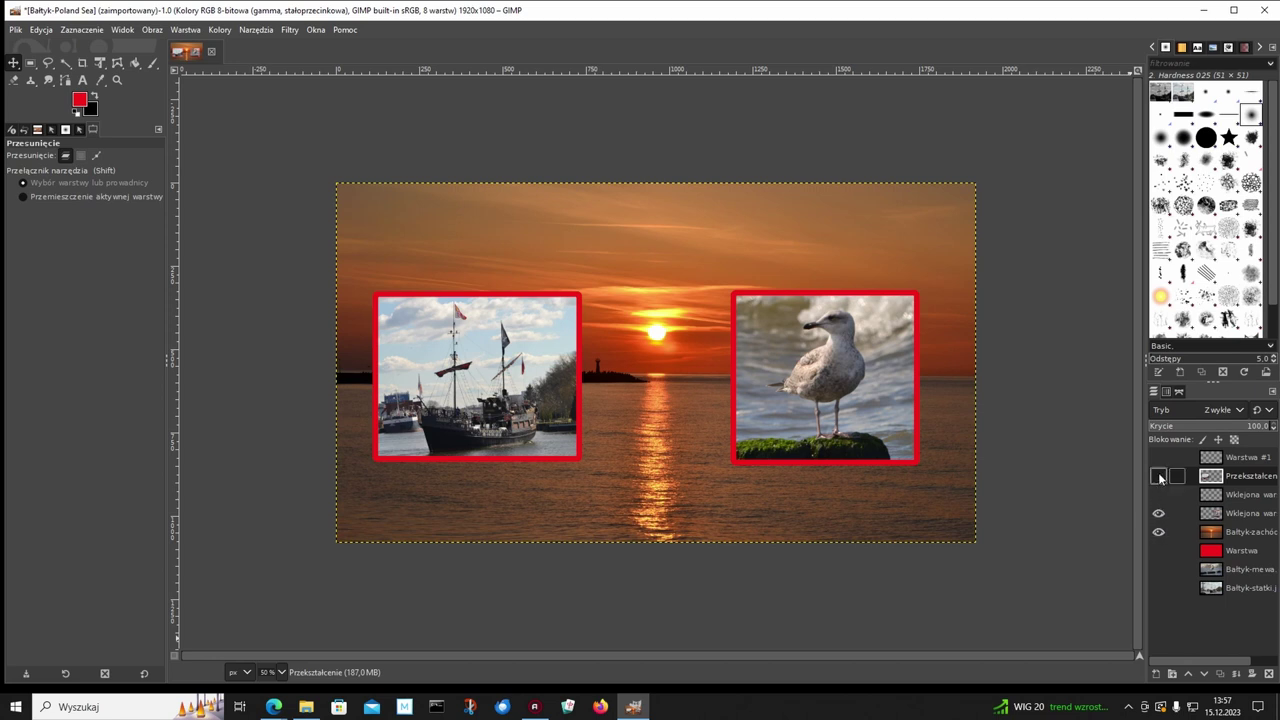
left_click(1160, 477)
left_click(1158, 514)
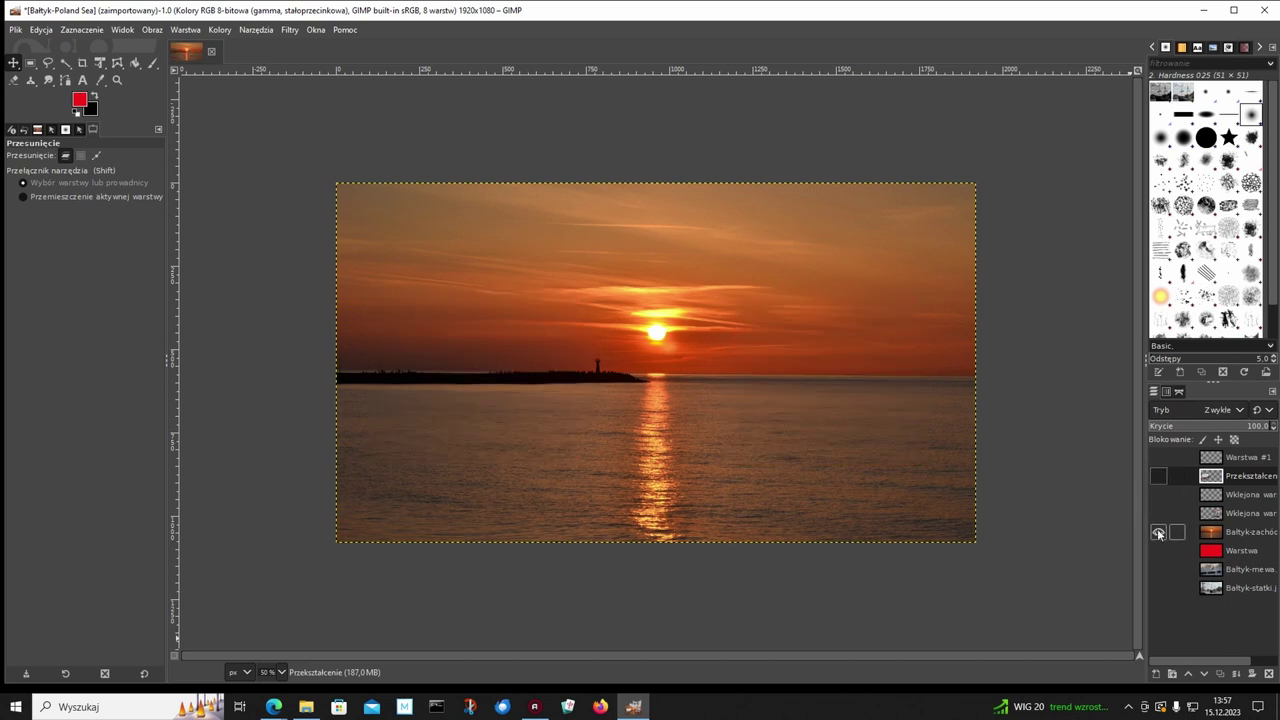
left_click(1157, 532)
left_click(1157, 532)
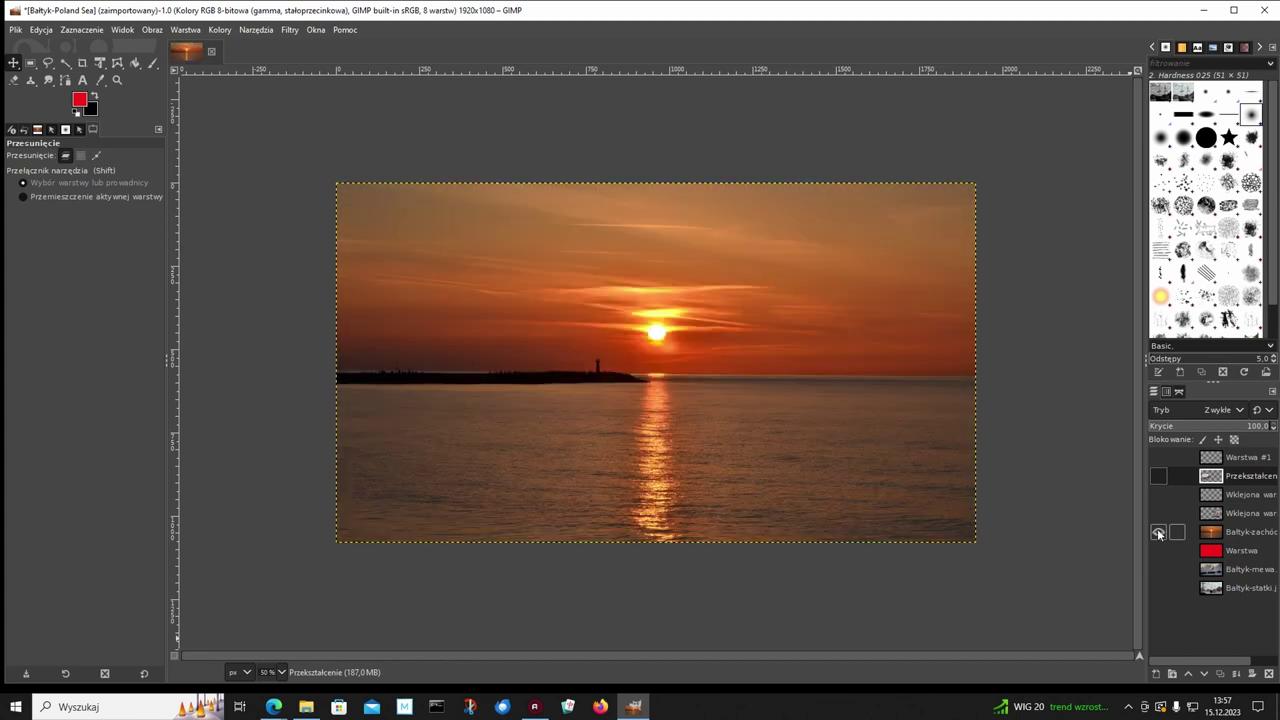
Duplicate the Bałtyk-zachód sunset layer, hide the original, and make white the foreground colour.
left_click(1211, 537)
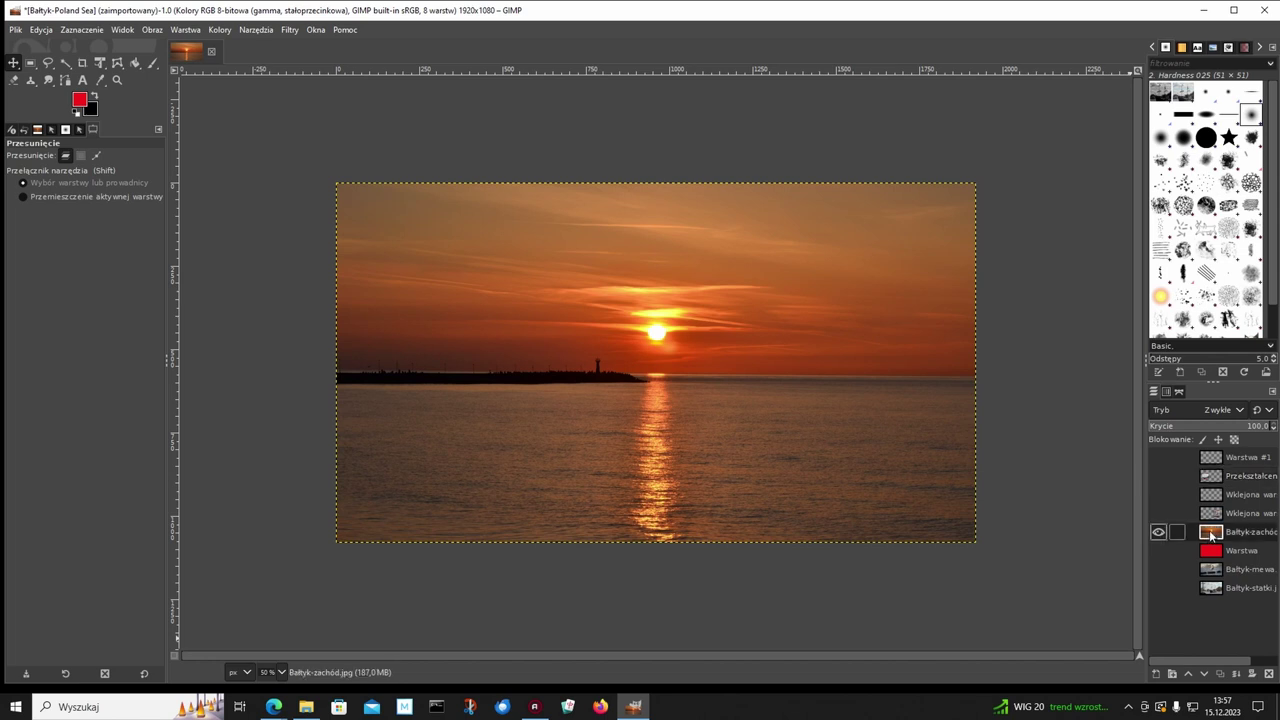
left_click(1219, 678)
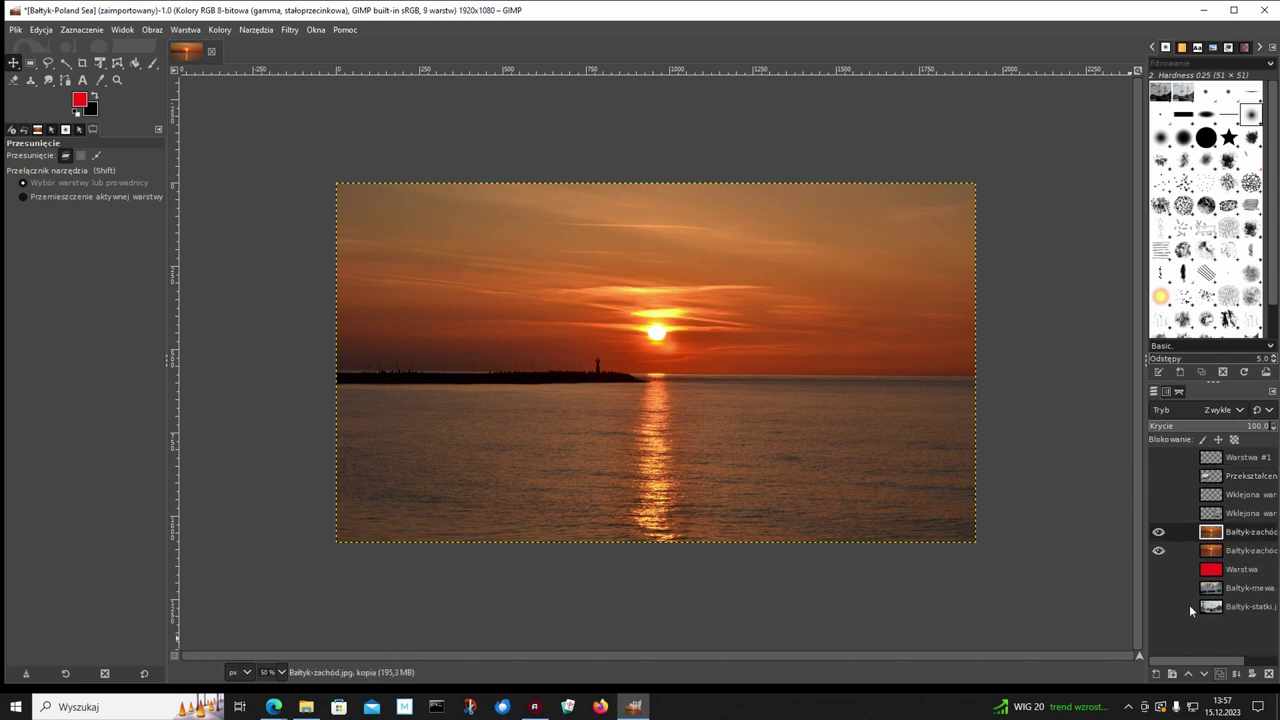
left_click(1157, 552)
left_click(77, 113)
left_click(92, 98)
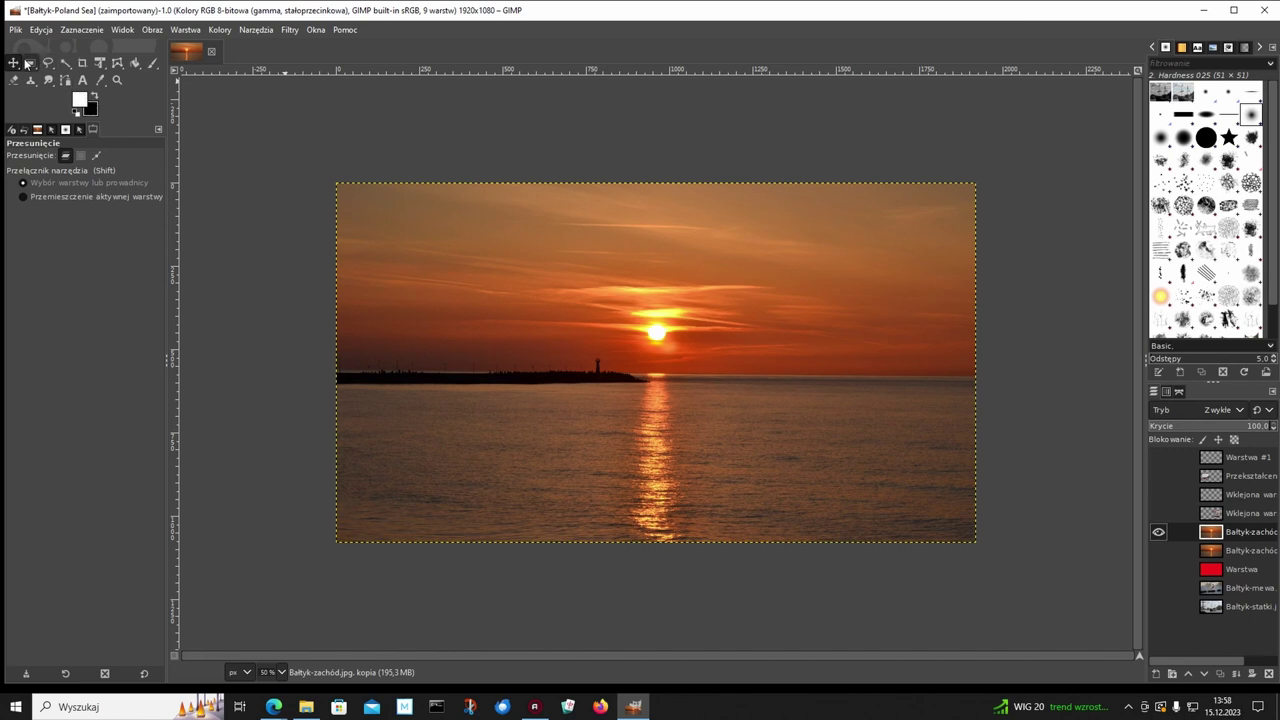
Delete a rectangular strip across the top of the sunset copy.
left_click(29, 63)
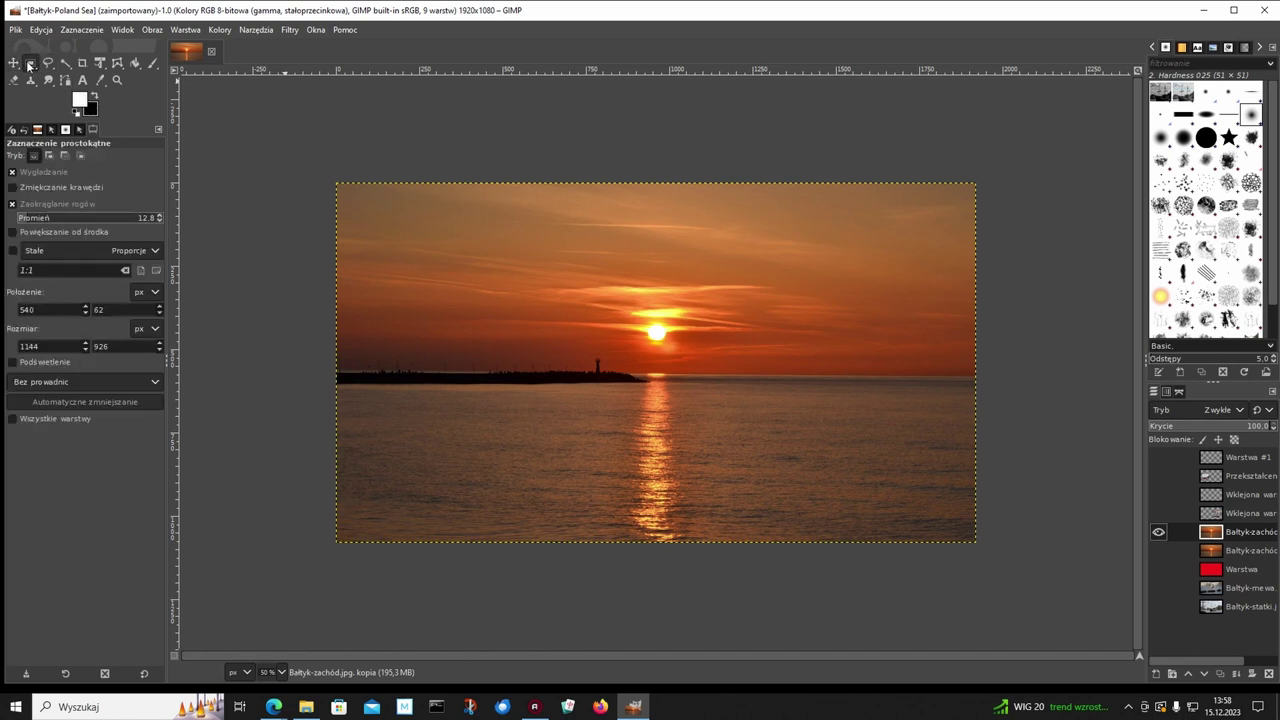
mouse_move(326, 158)
left_mouse_down()
mouse_move(480, 228)
mouse_move(985, 234)
left_mouse_up()
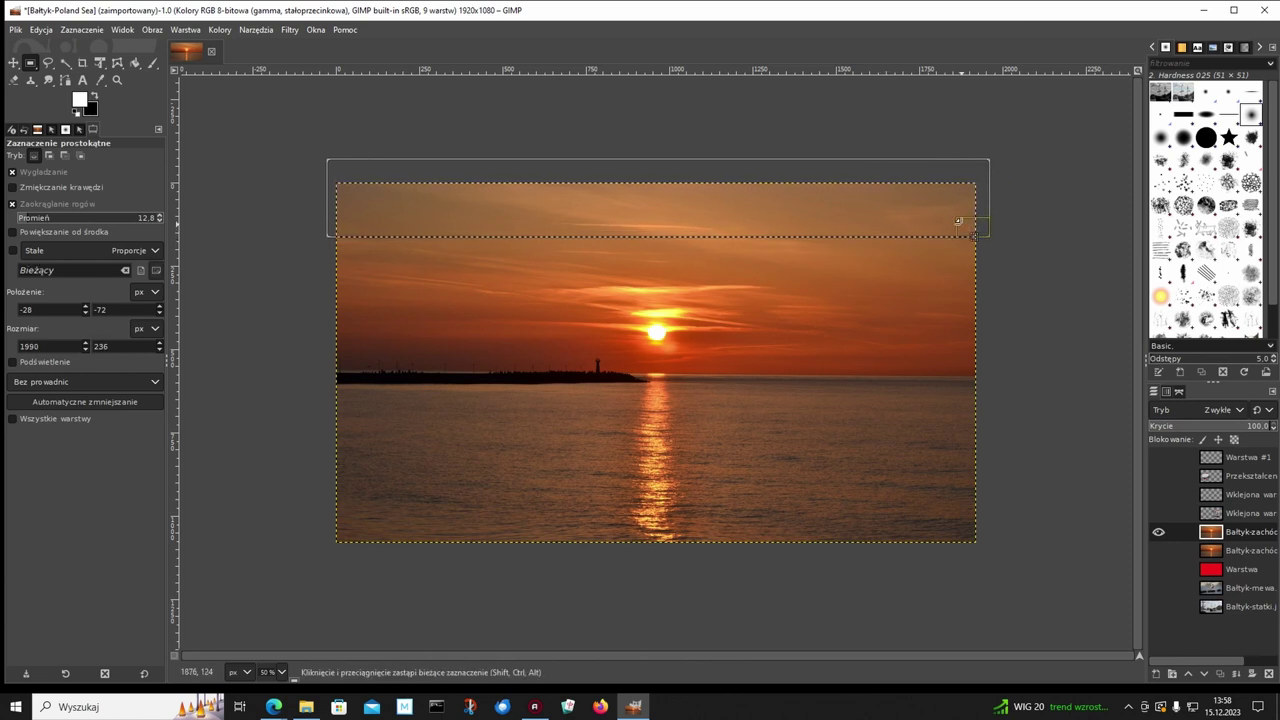
left_click(959, 222)
key("Delete")
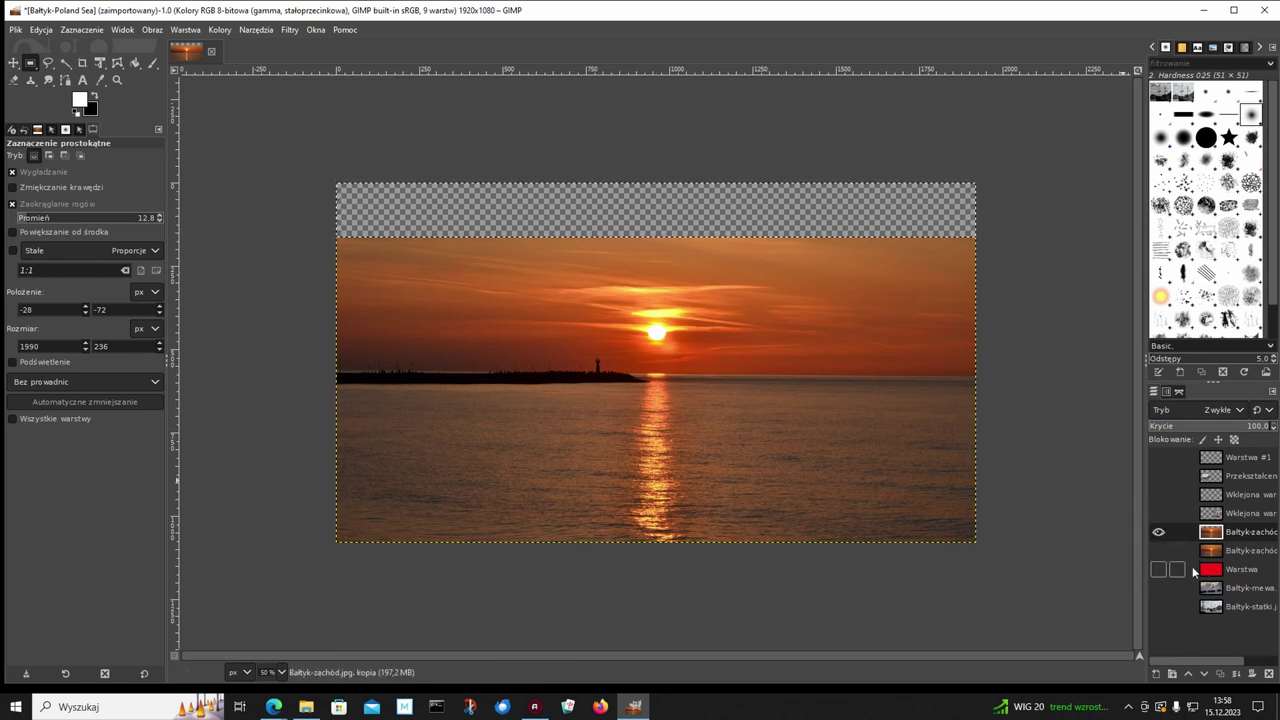
Show the red Warstwa layer so it fills the cleared top band.
left_click(1157, 569)
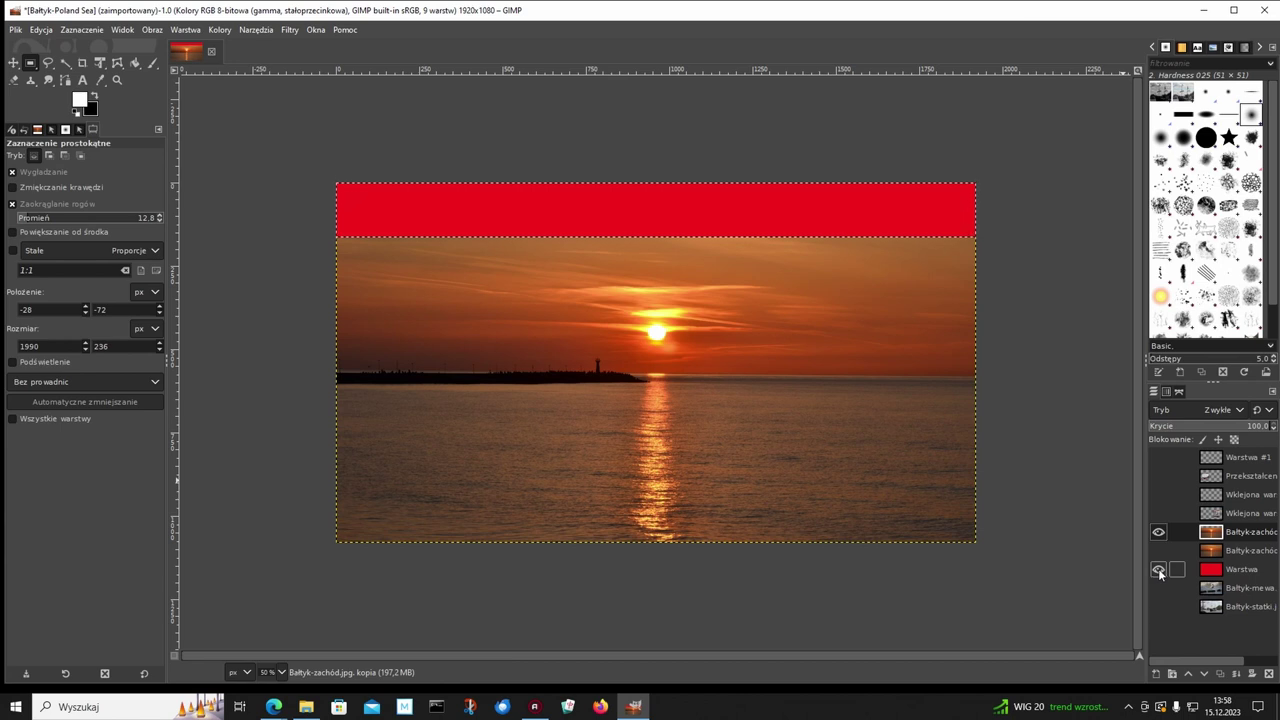
left_click(1158, 569)
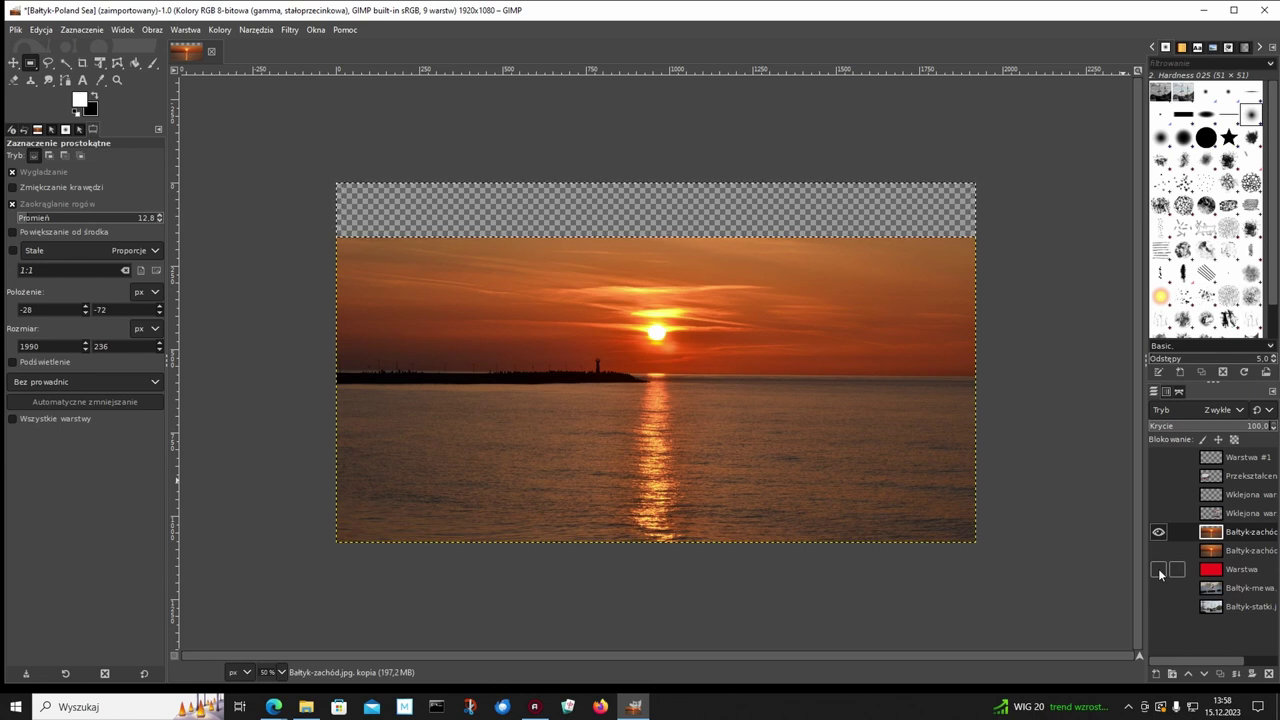
left_click(1158, 569)
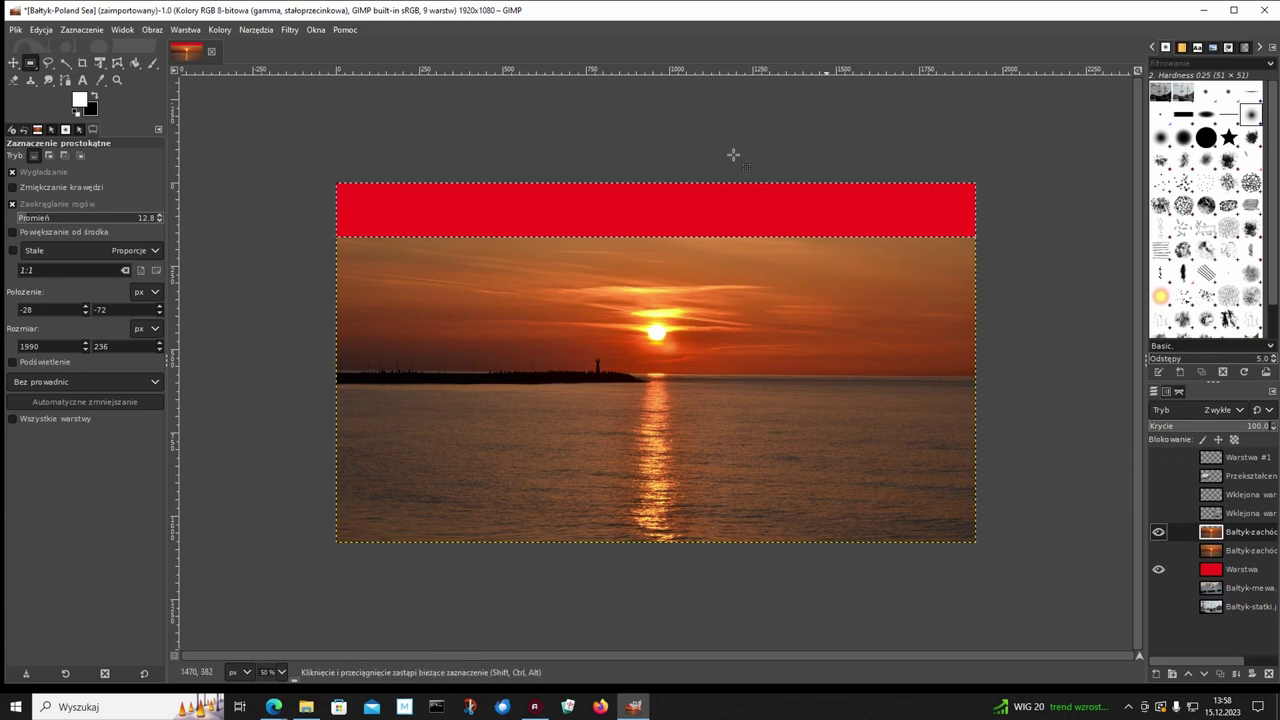
Clear the selection and add a new transparent layer.
left_click(78, 29)
left_click(86, 67)
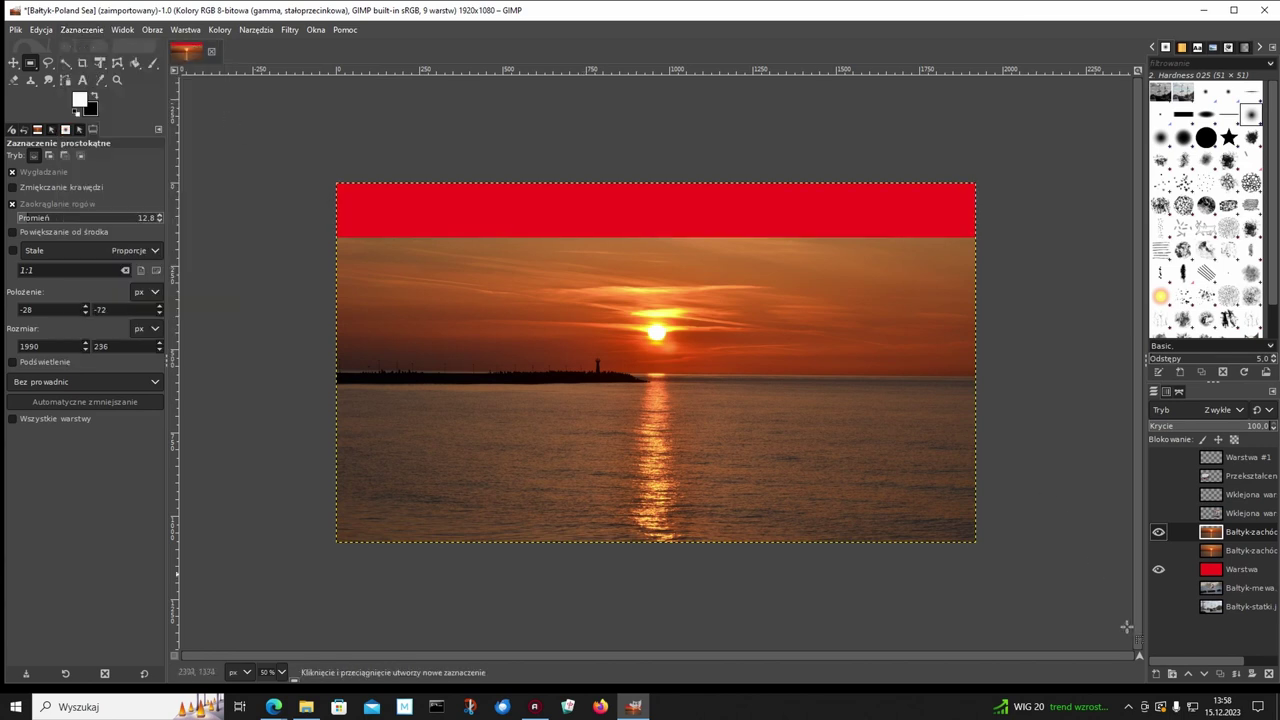
left_click(1157, 675)
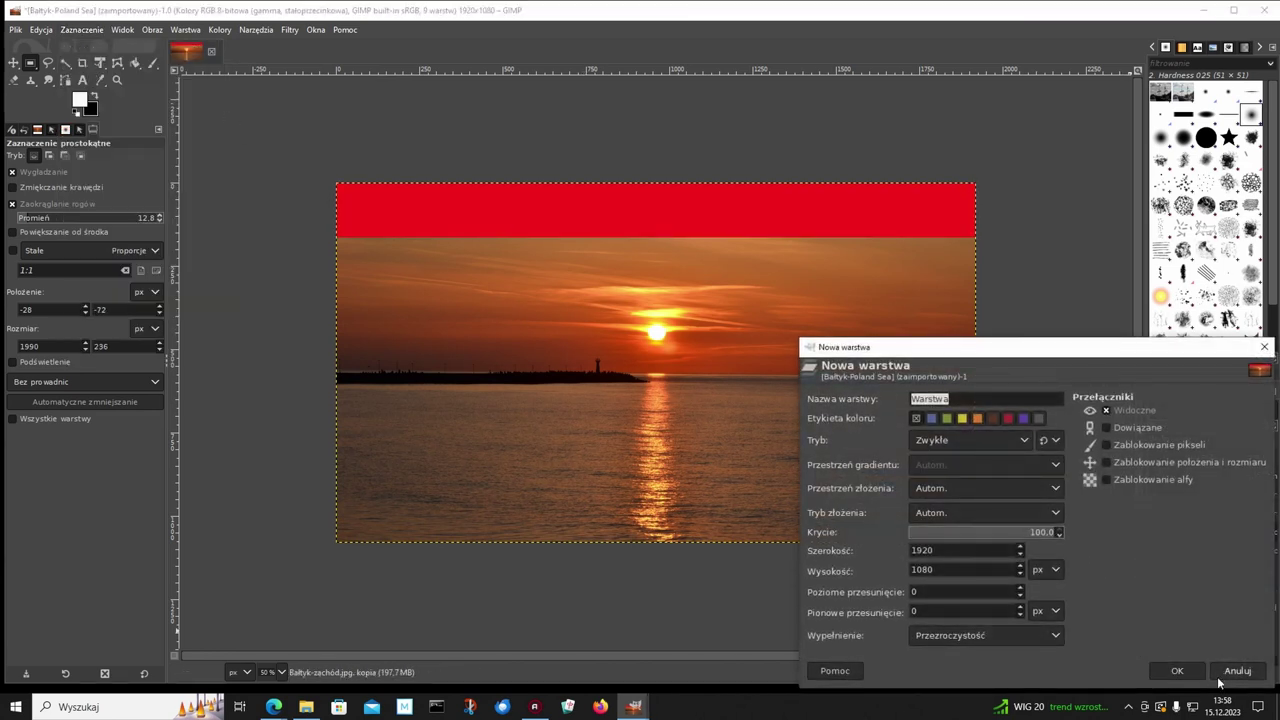
left_click(1177, 670)
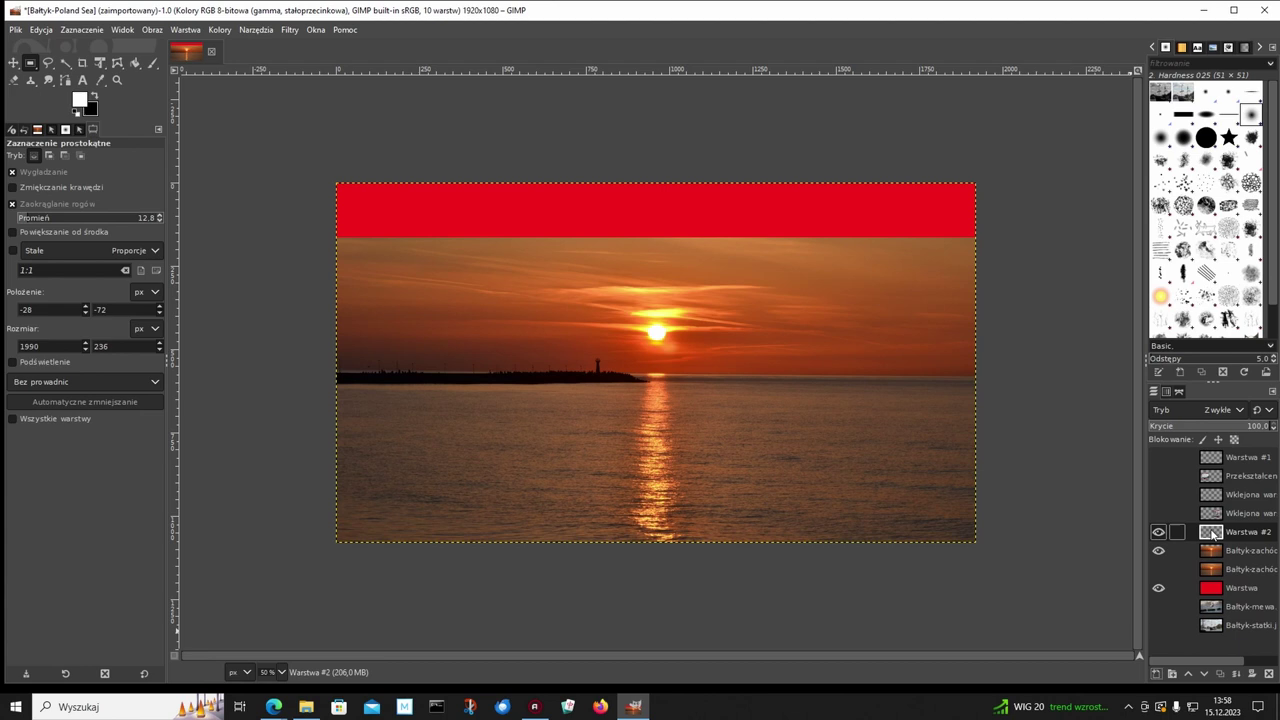
Type the white title 'MORZE BAŁTYCKIE' and centre it on the red band.
left_click(84, 80)
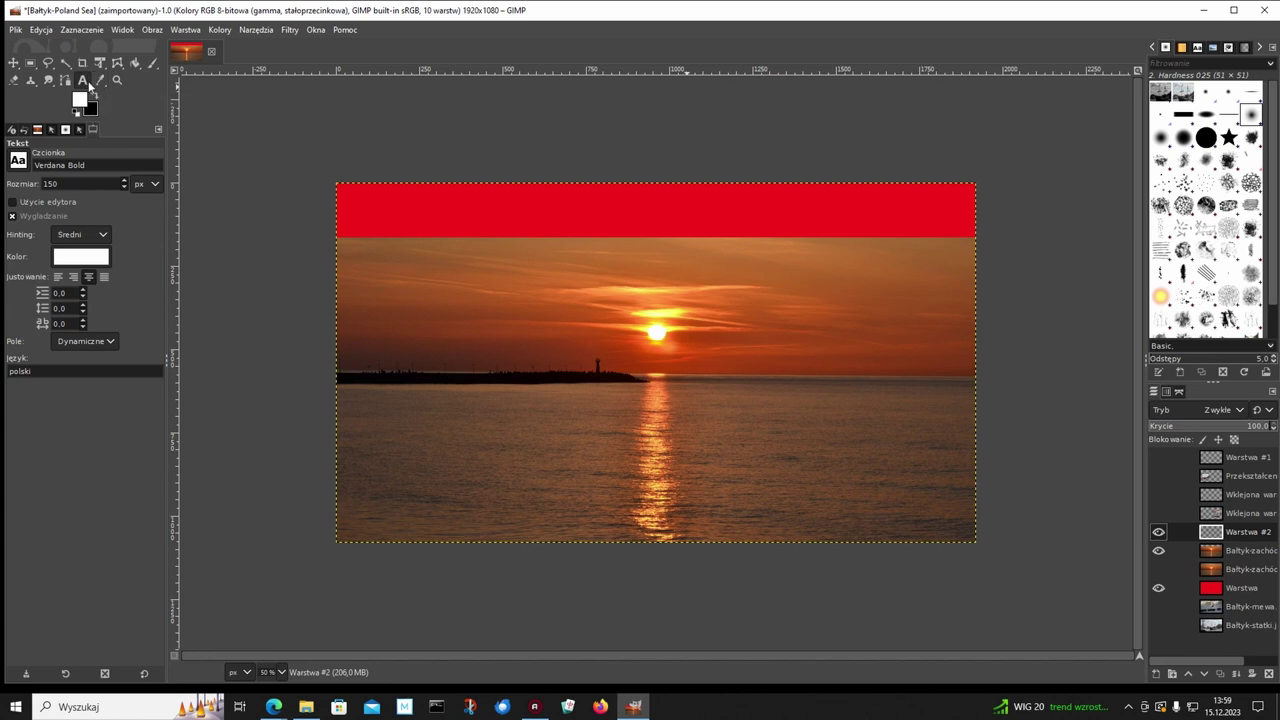
left_click(477, 190)
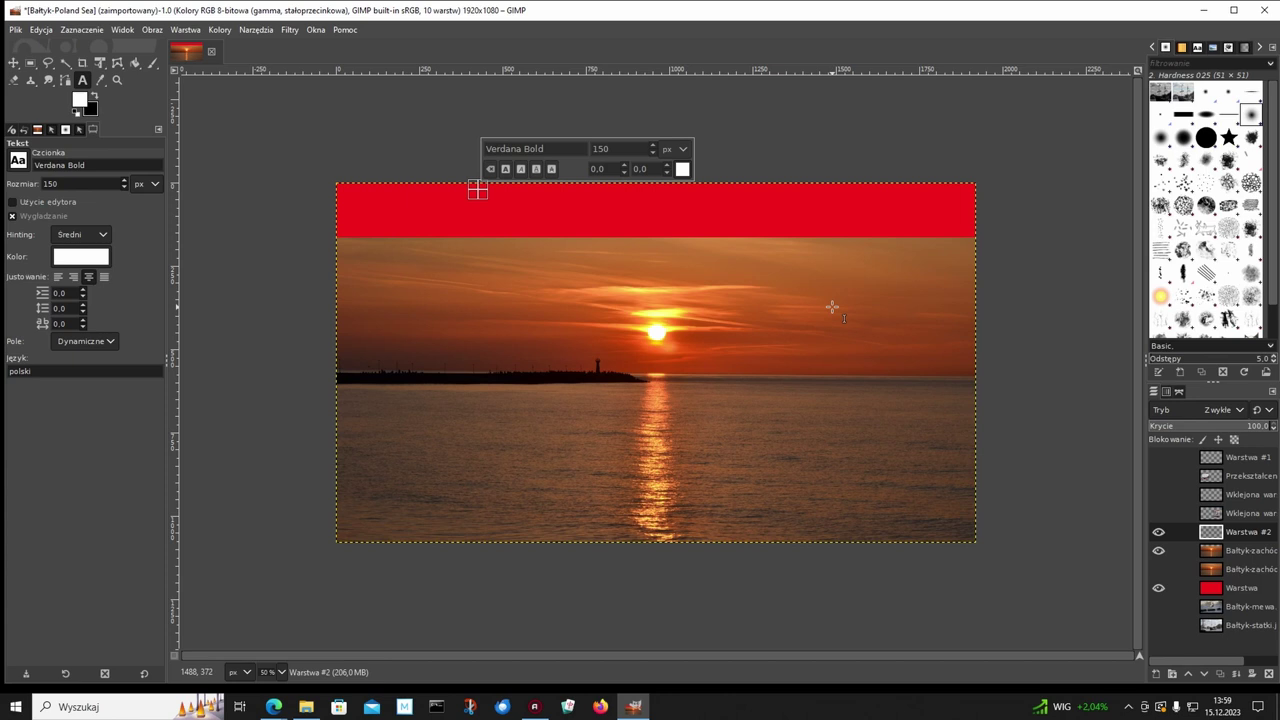
type("MORZE")
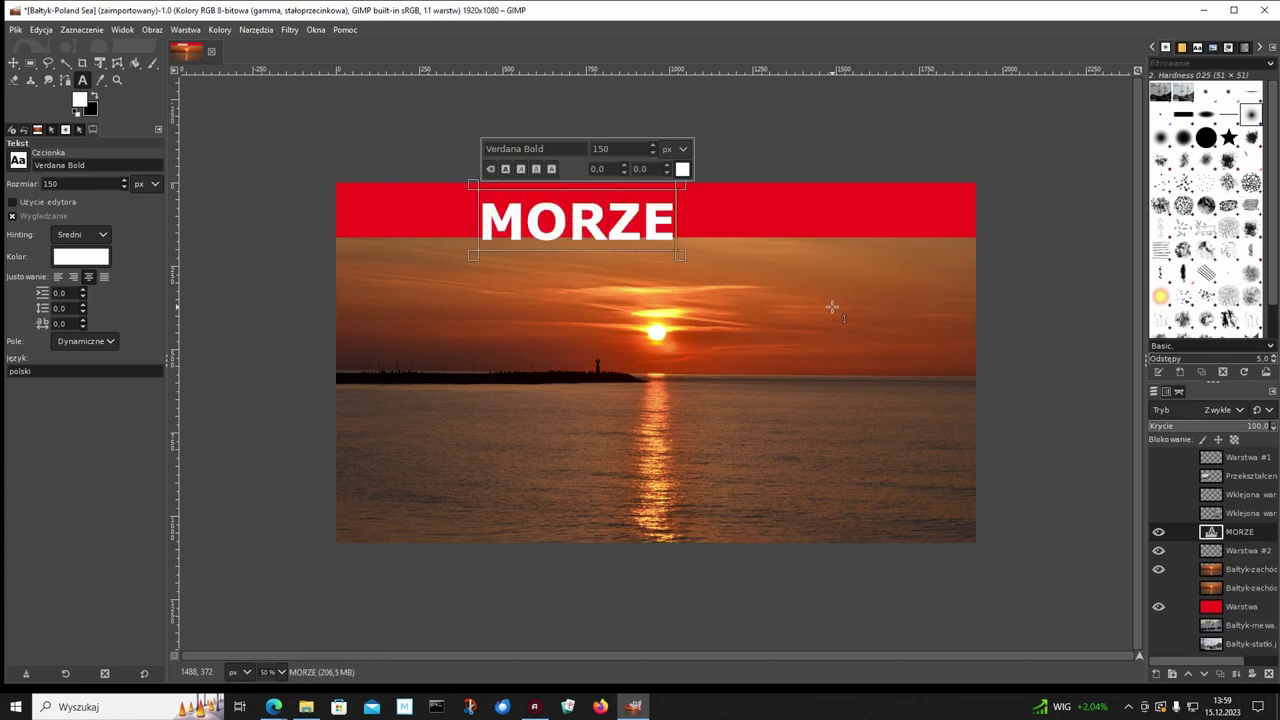
type(" BA")
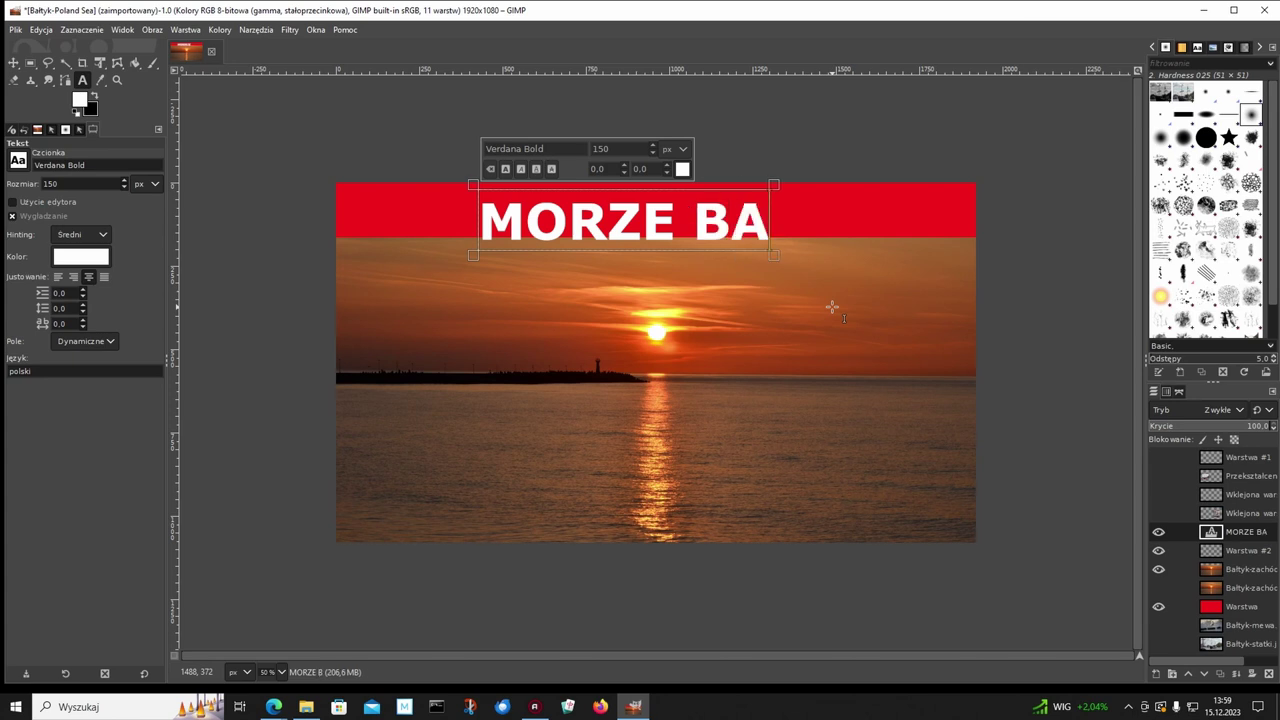
type("ŁTY")
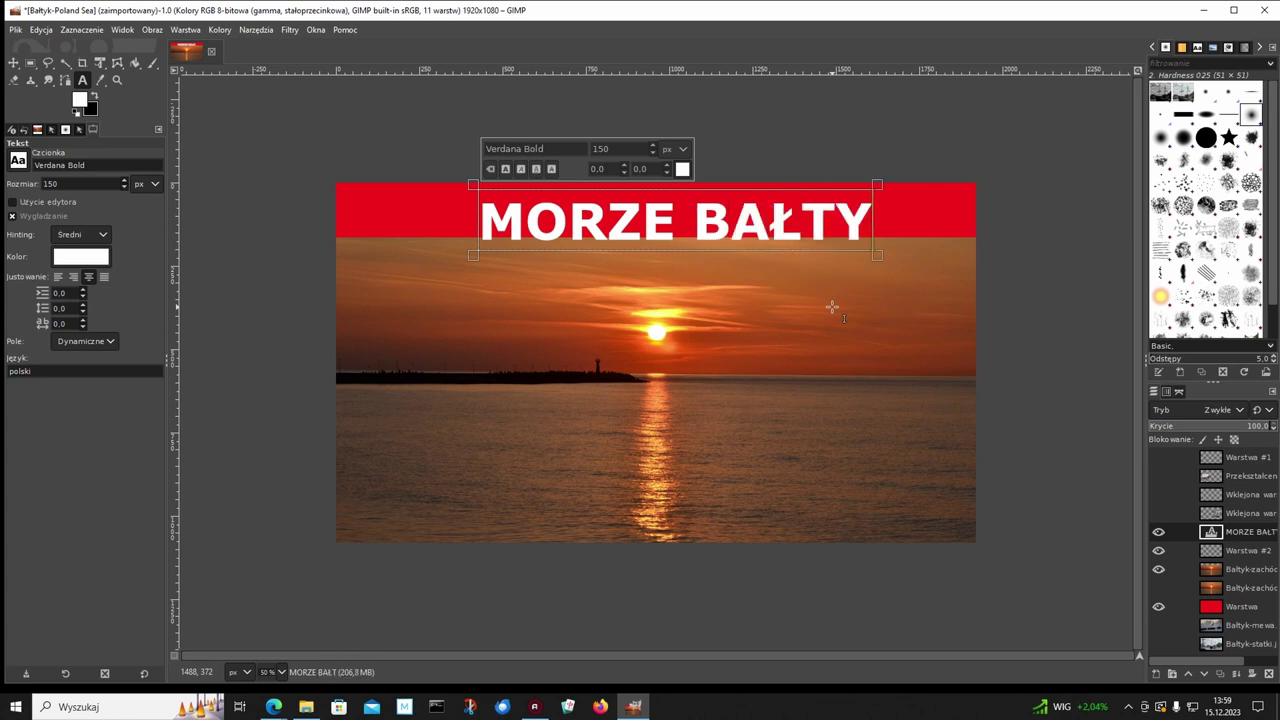
type("V")
key("BackSpace")
type("C")
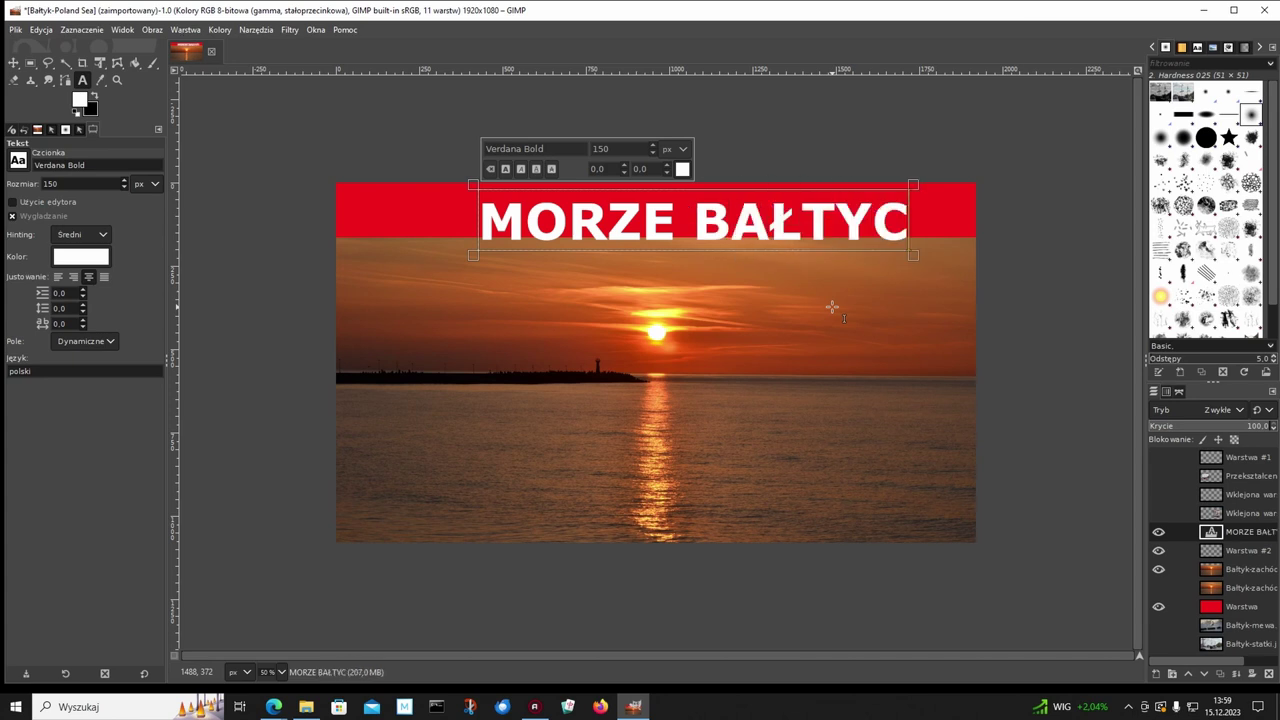
type("KIE")
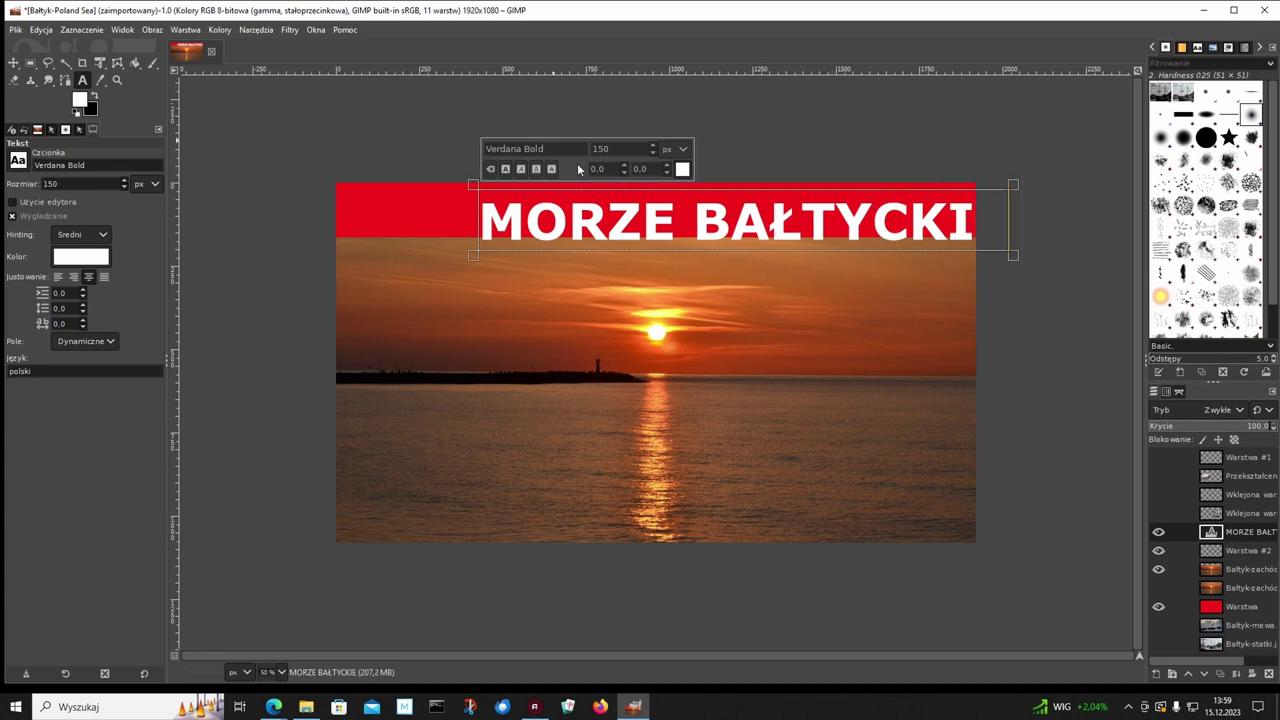
left_click(14, 62)
mouse_move(640, 215)
left_mouse_down()
mouse_move(548, 221)
mouse_move(555, 212)
left_mouse_up()
Show the red-framed ship and seagull photo layers over the sunset.
left_click(1211, 607)
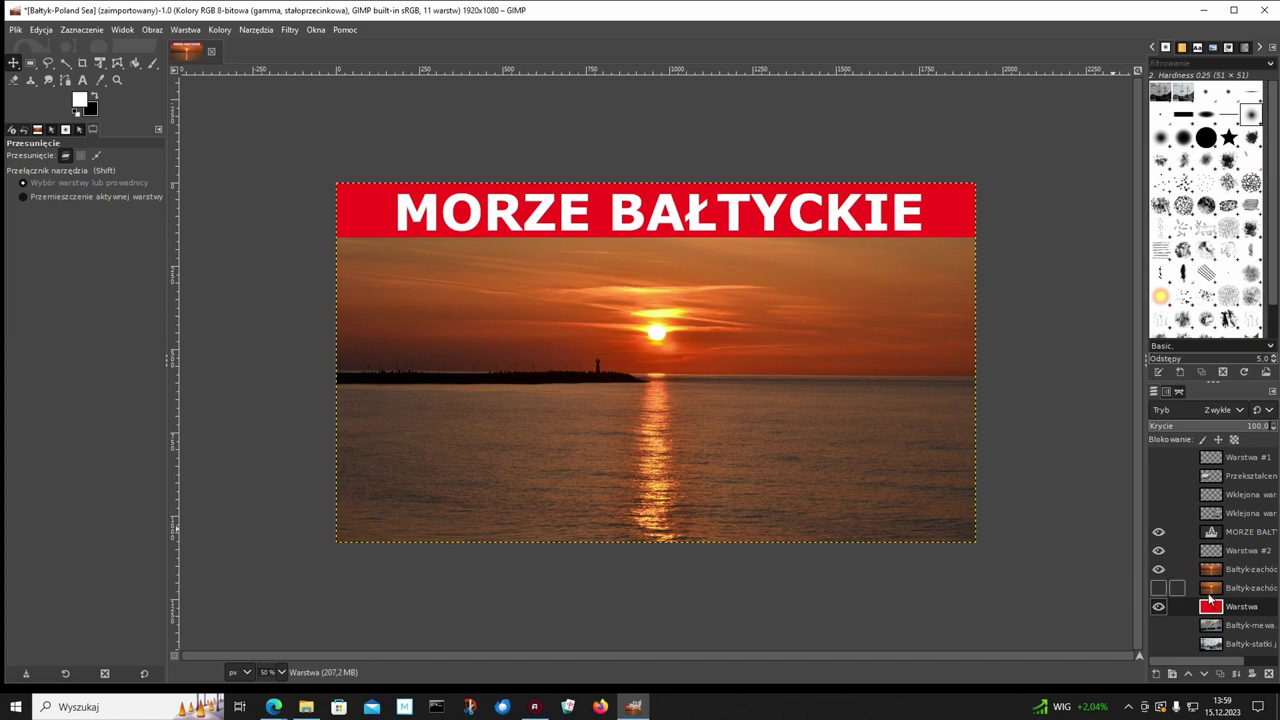
left_click(1212, 570)
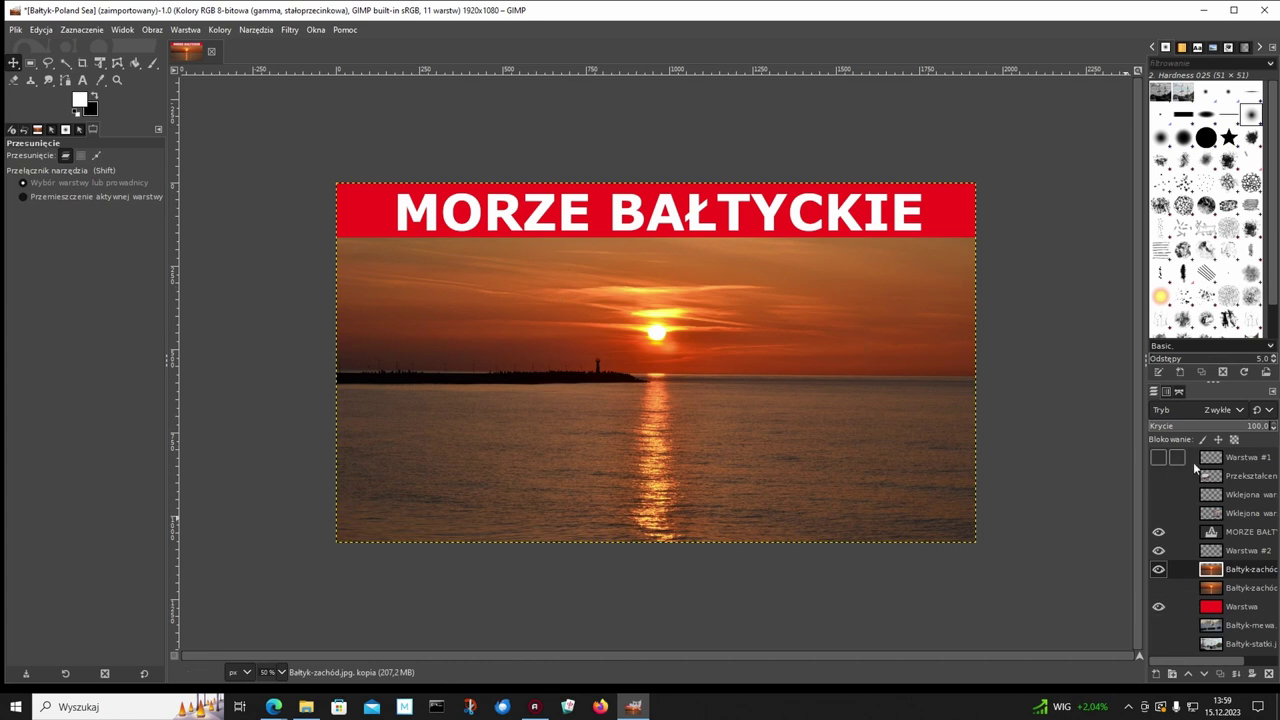
left_click(1159, 477)
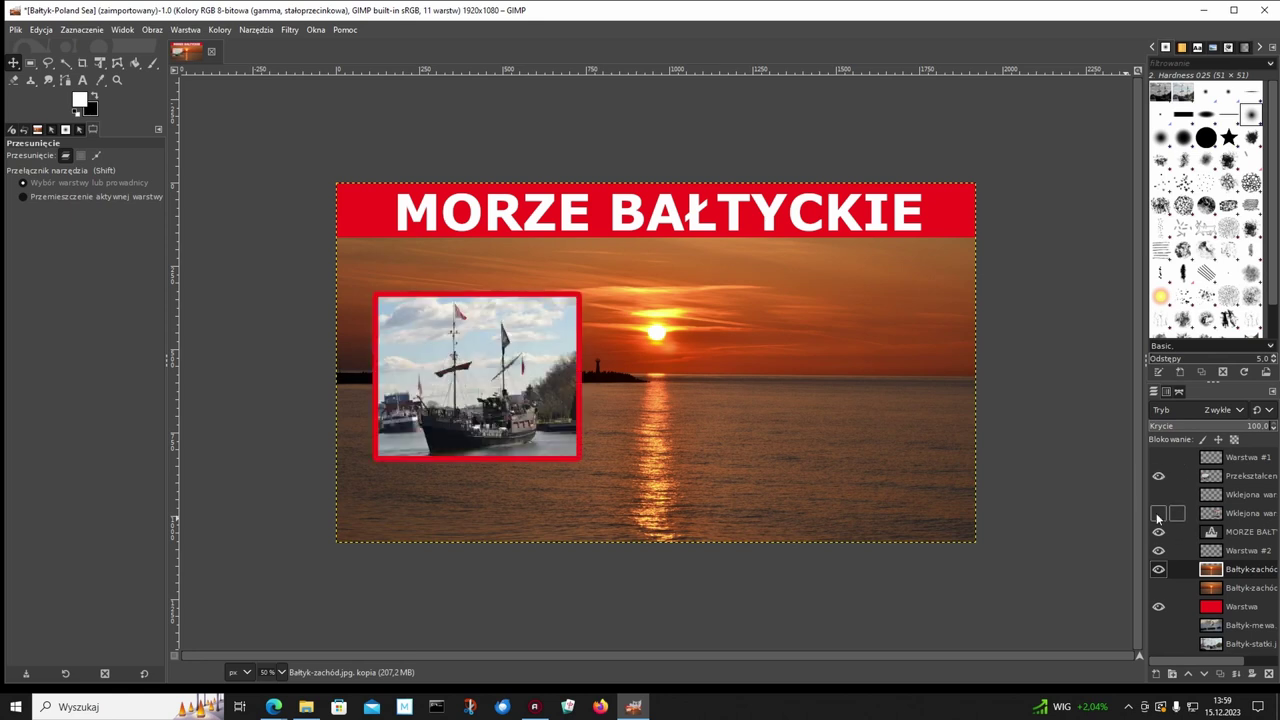
left_click(1159, 514)
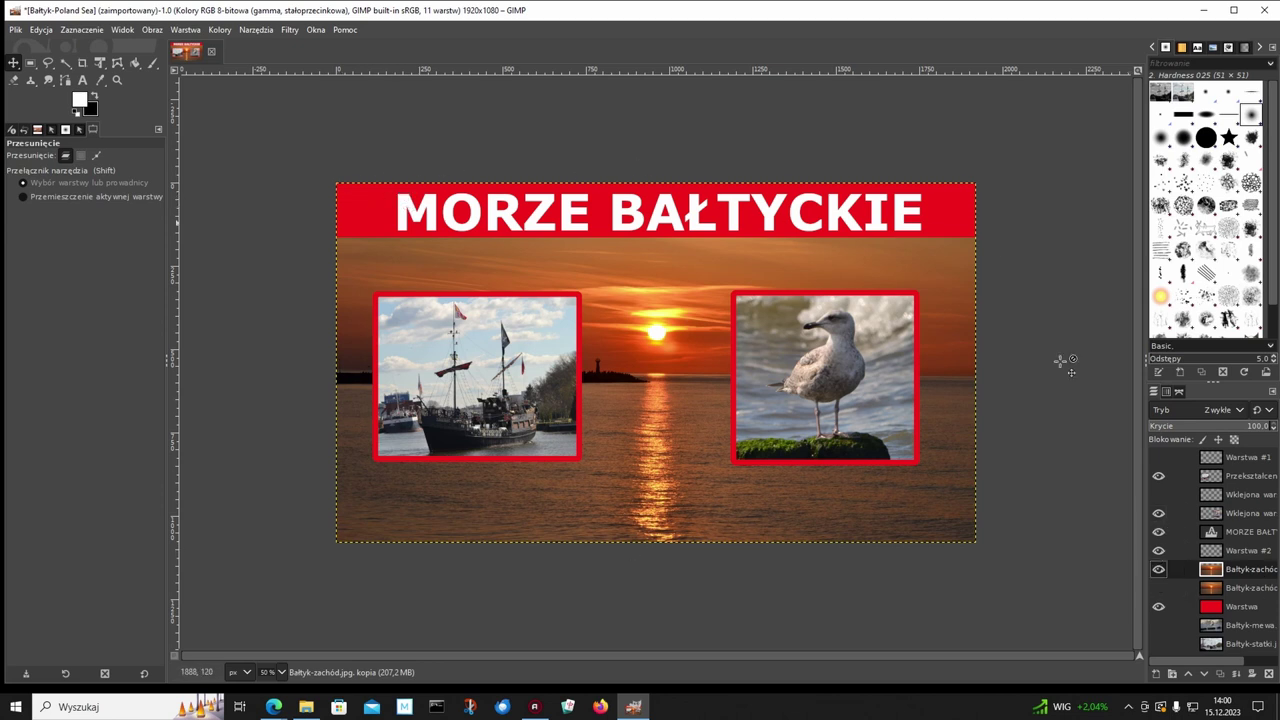
Export the collage as Bałtyk.jpg into the Bałtyk-foto folder at JPEG quality 98.
left_click(15, 30)
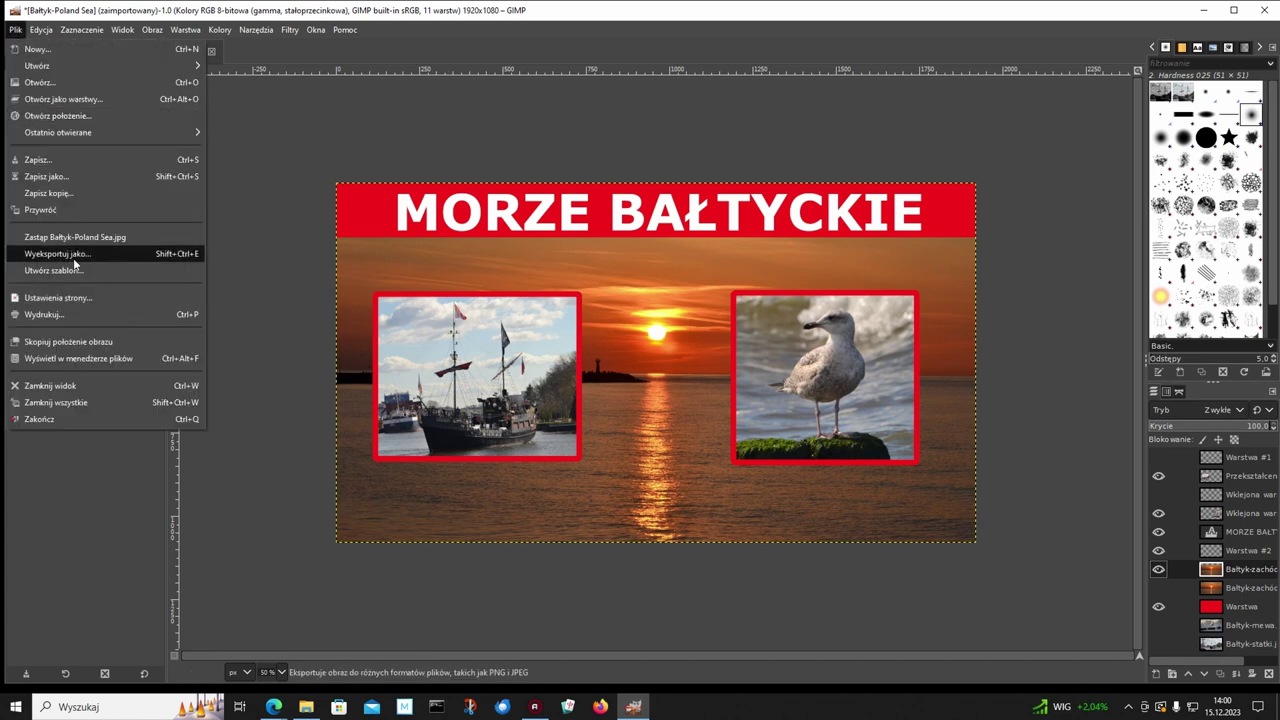
left_click(80, 256)
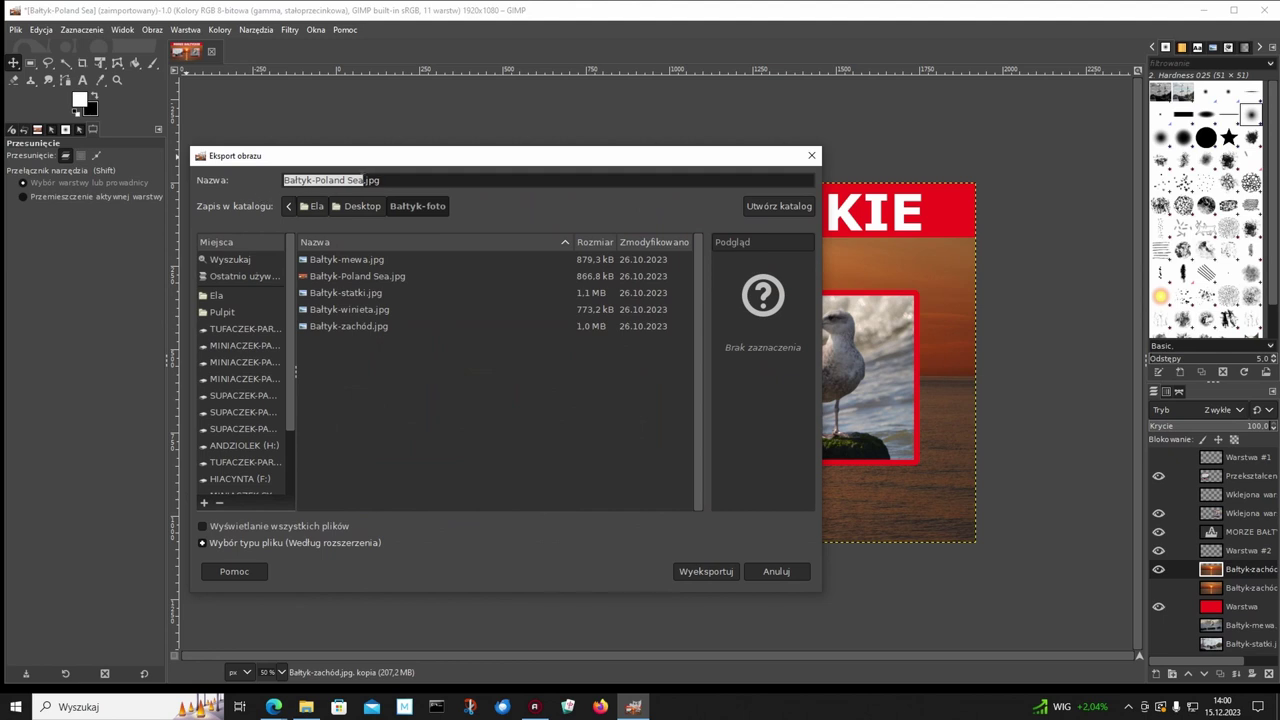
left_click(363, 180)
key("BackSpace")
key("BackSpace")
key("BackSpace")
key("BackSpace")
key("BackSpace")
key("BackSpace")
key("BackSpace")
key("BackSpace")
key("BackSpace")
key("BackSpace")
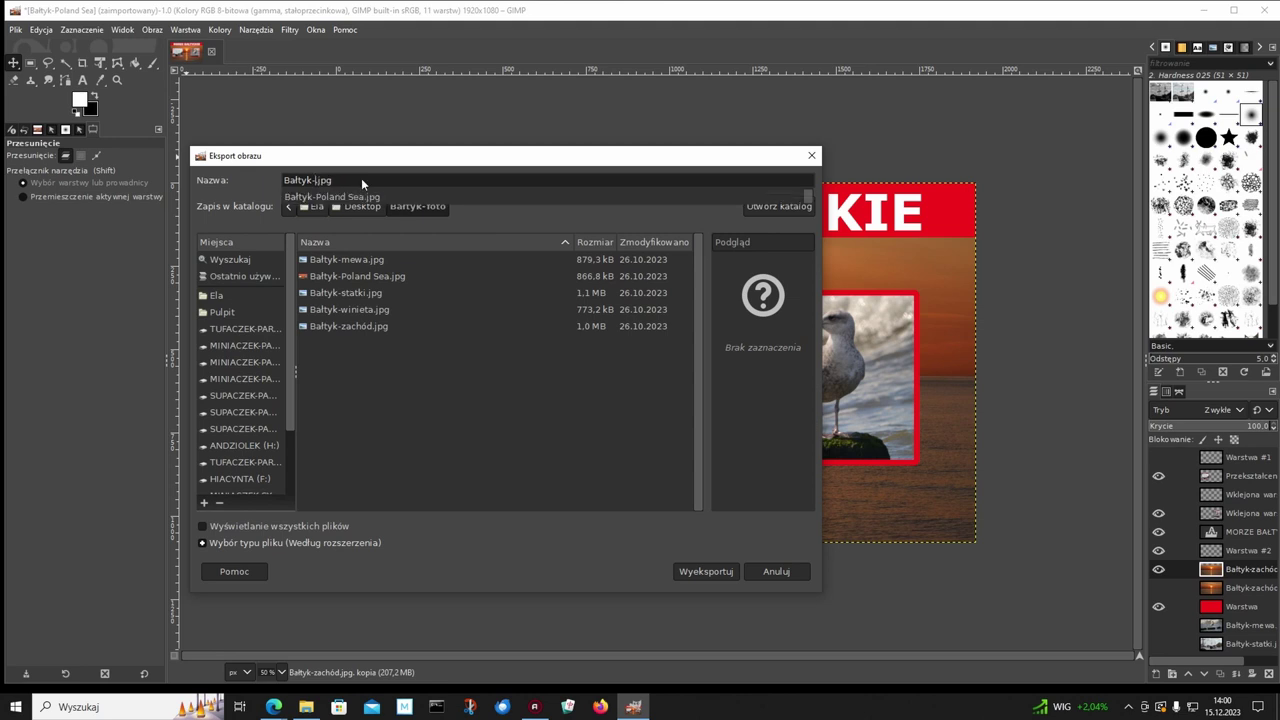
key("BackSpace")
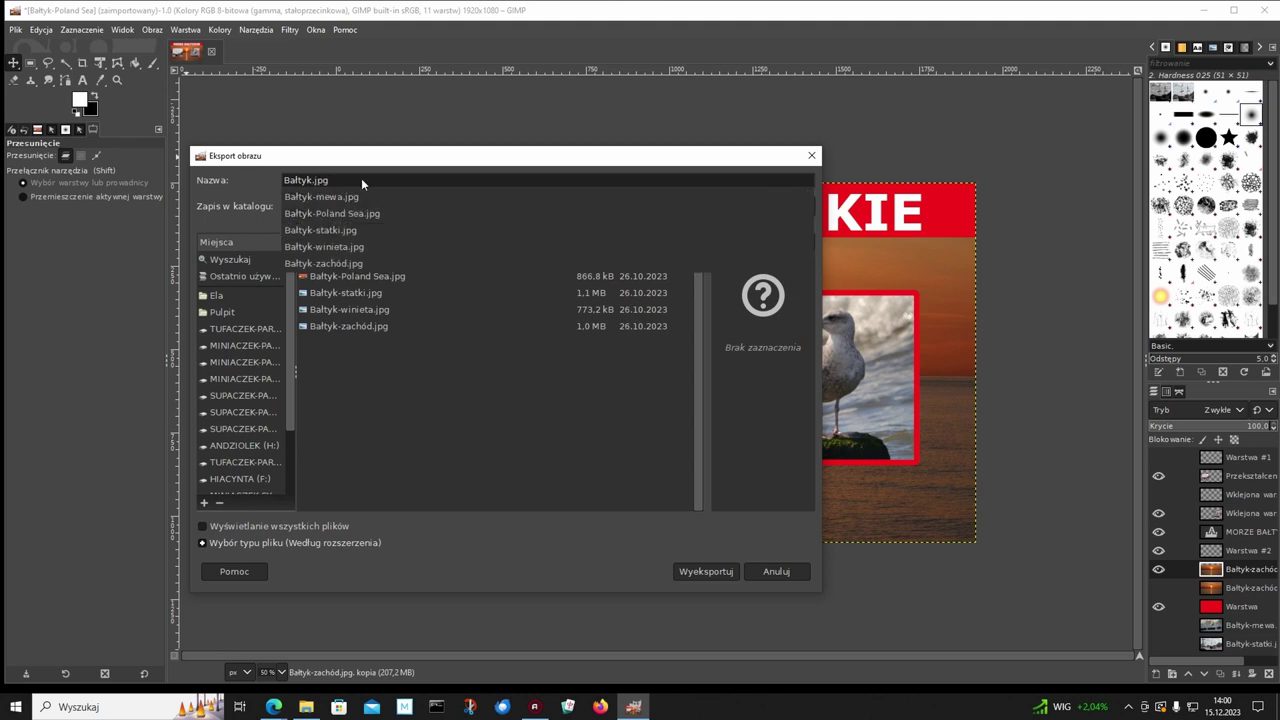
left_click(709, 574)
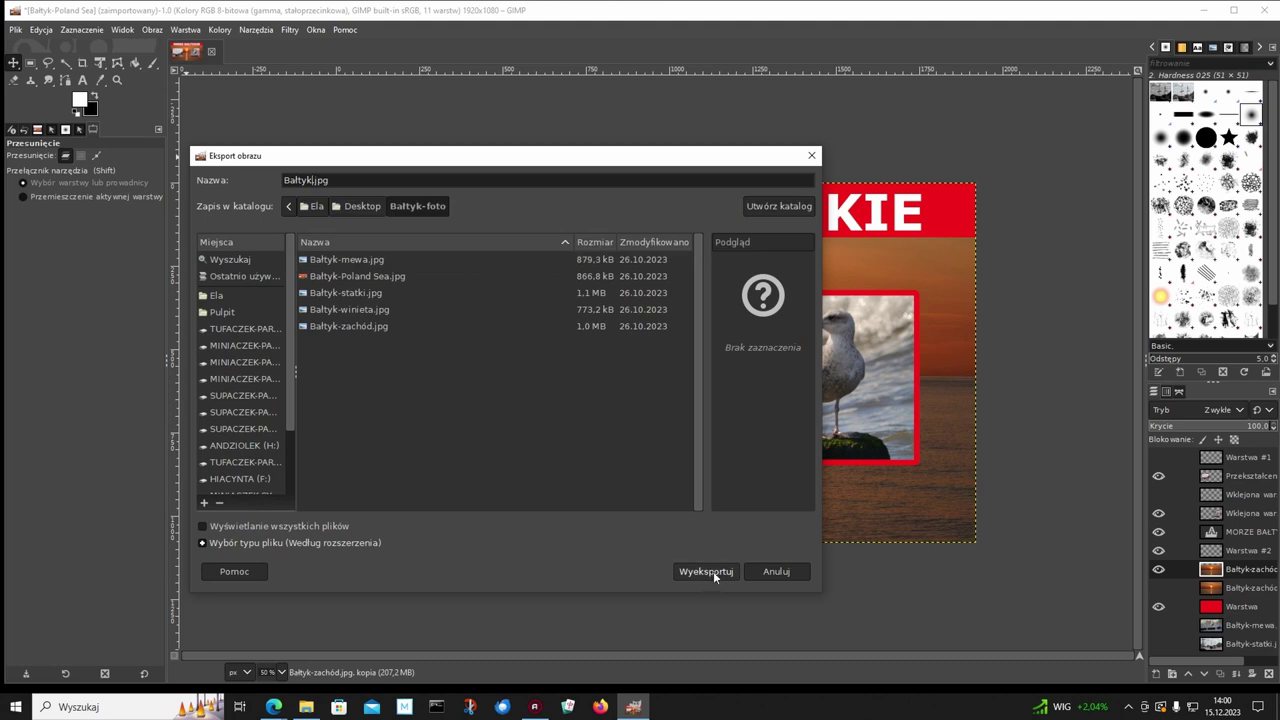
left_click(713, 571)
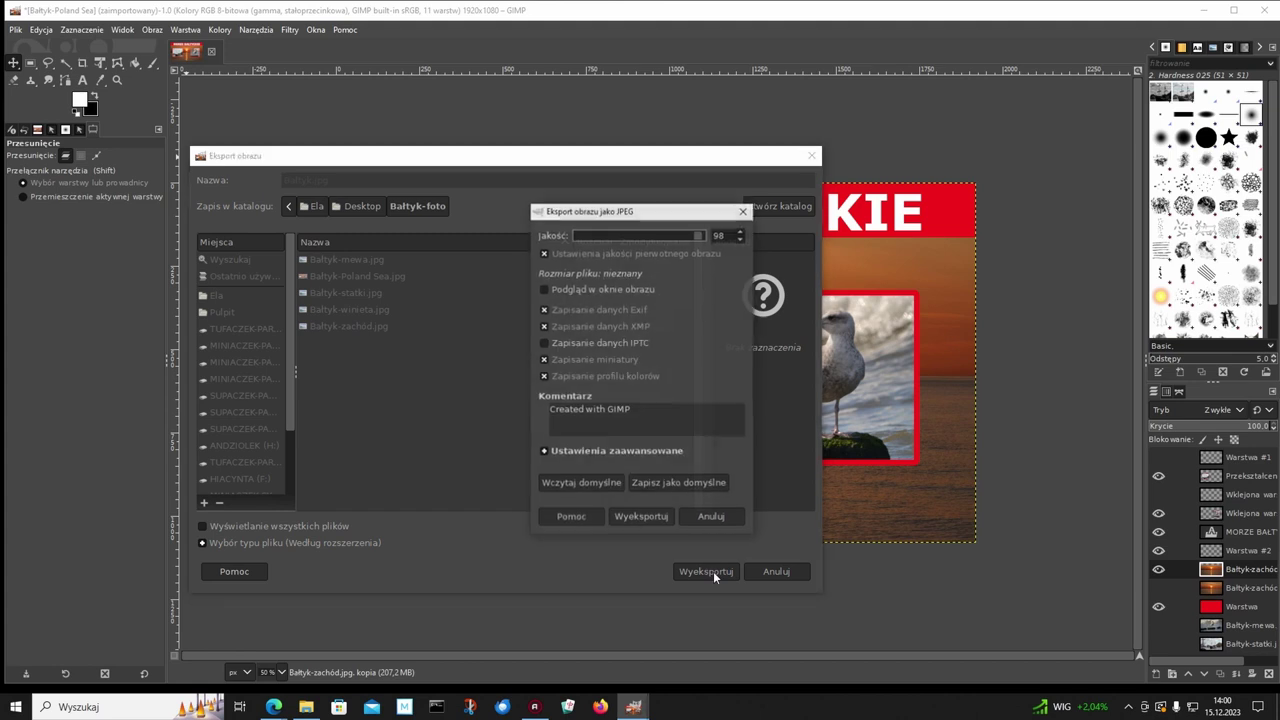
left_click(643, 517)
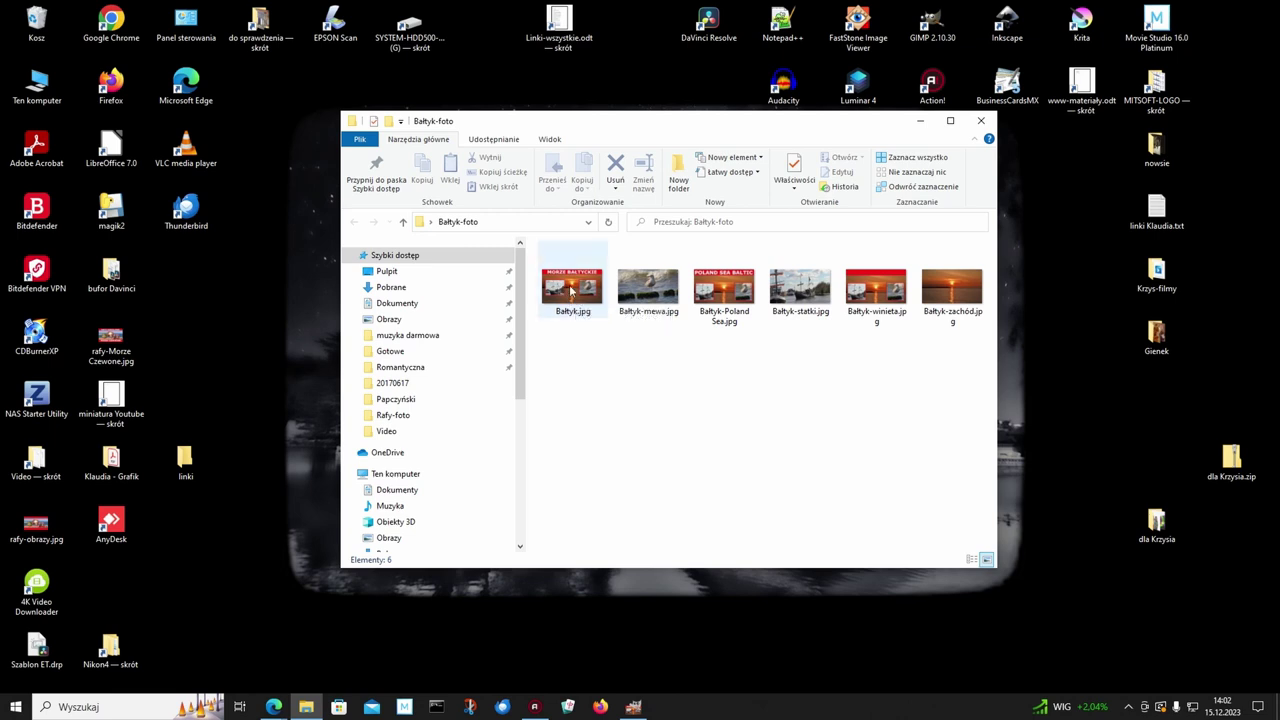
Open Bałtyk.jpg's properties in File Explorer to check its 1.04 MB size.
right_click(570, 285)
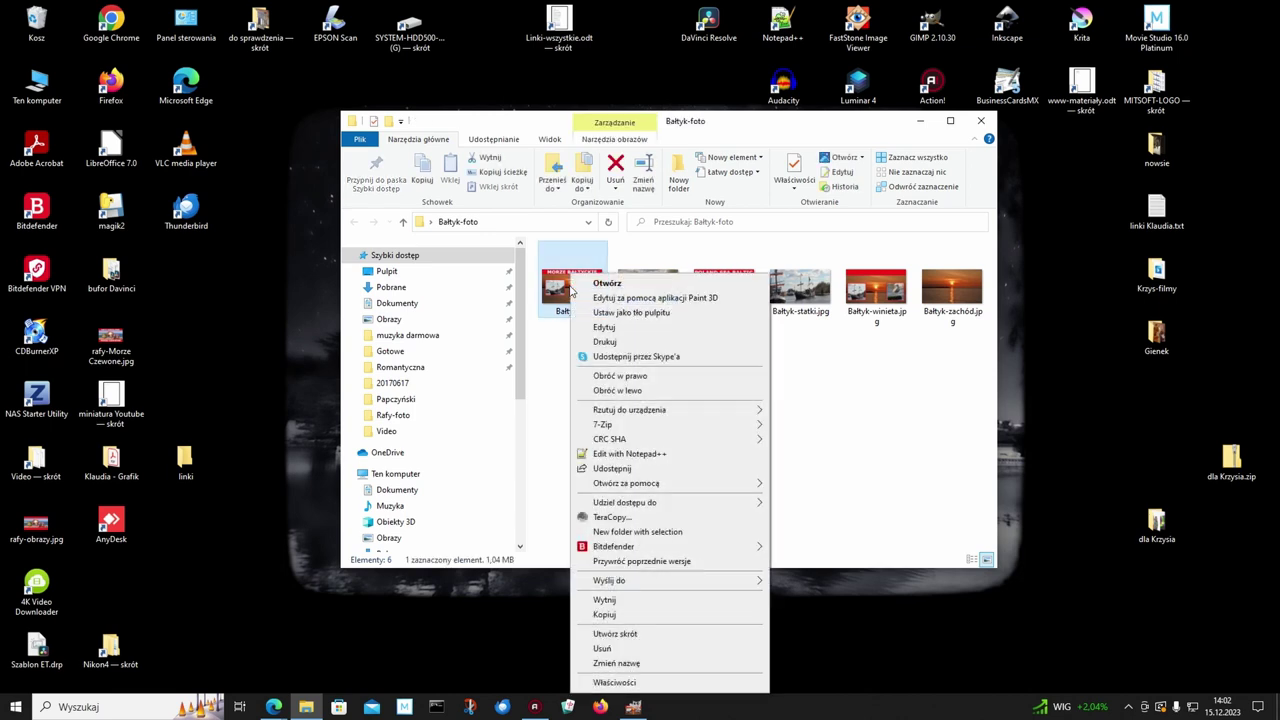
left_click(615, 683)
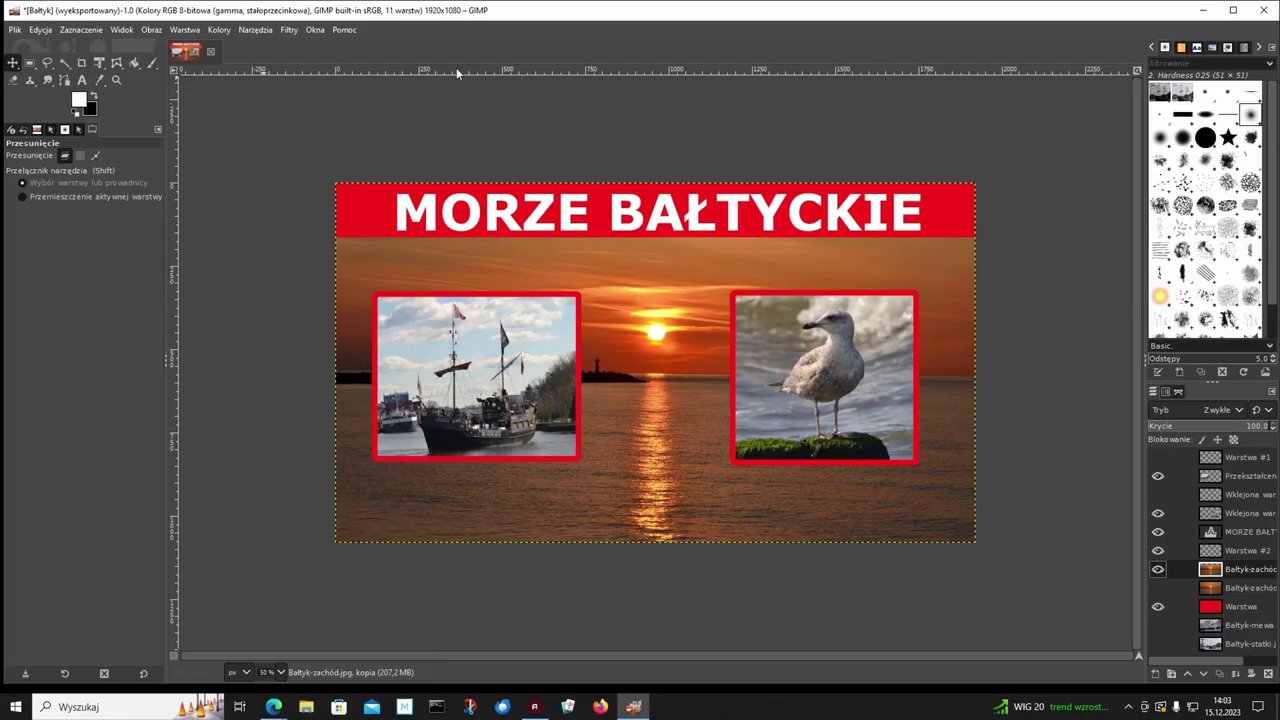
Re-export the collage over Bałtyk.jpg, replacing it, at JPEG quality 97.
left_click(14, 30)
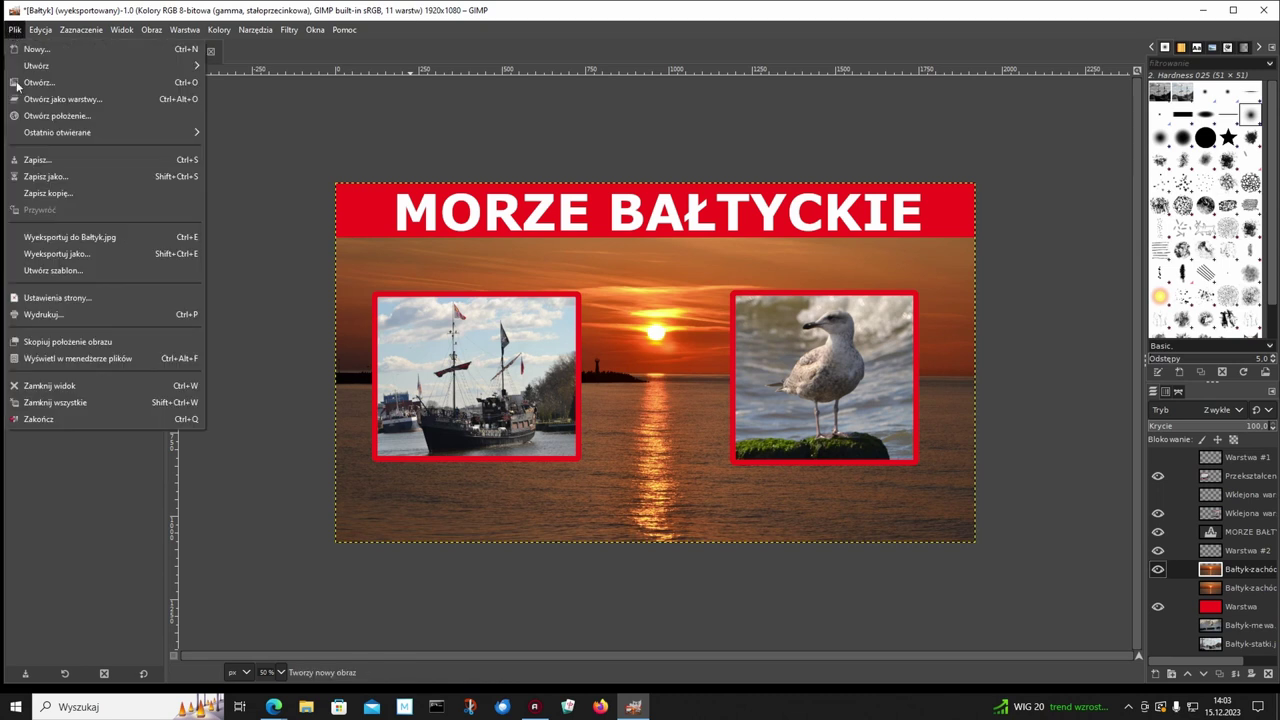
left_click(84, 256)
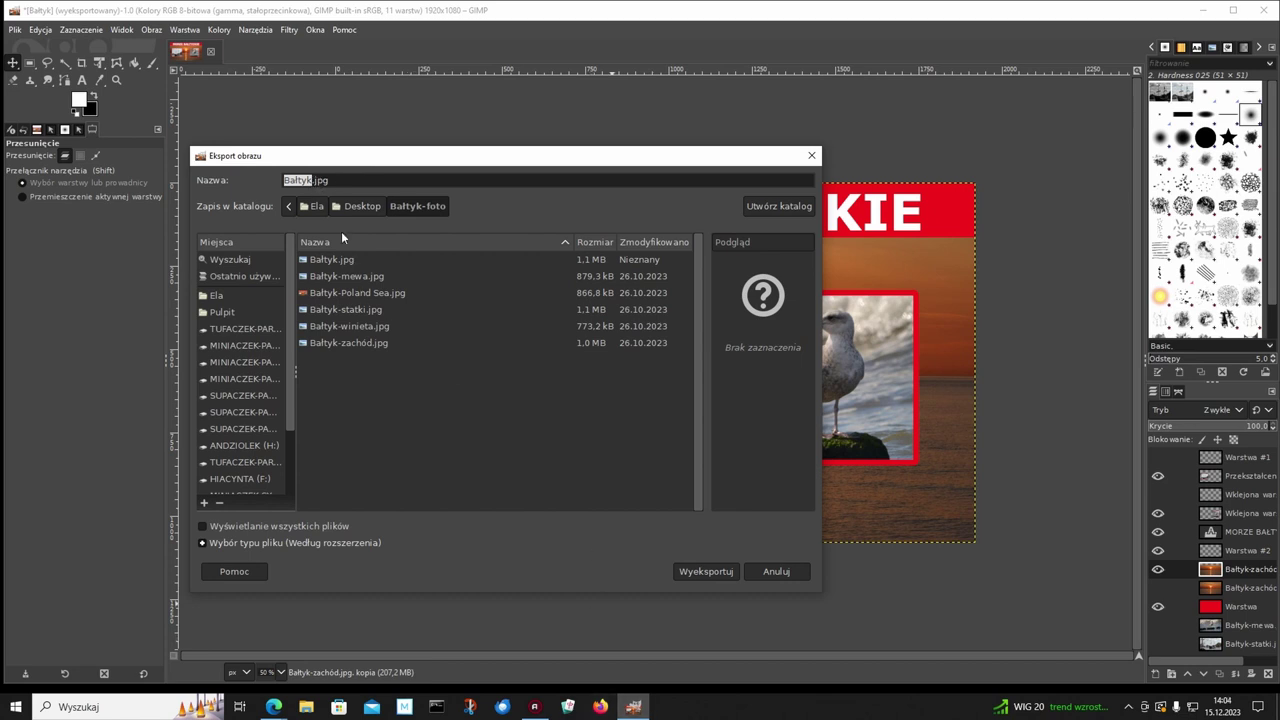
left_click(703, 570)
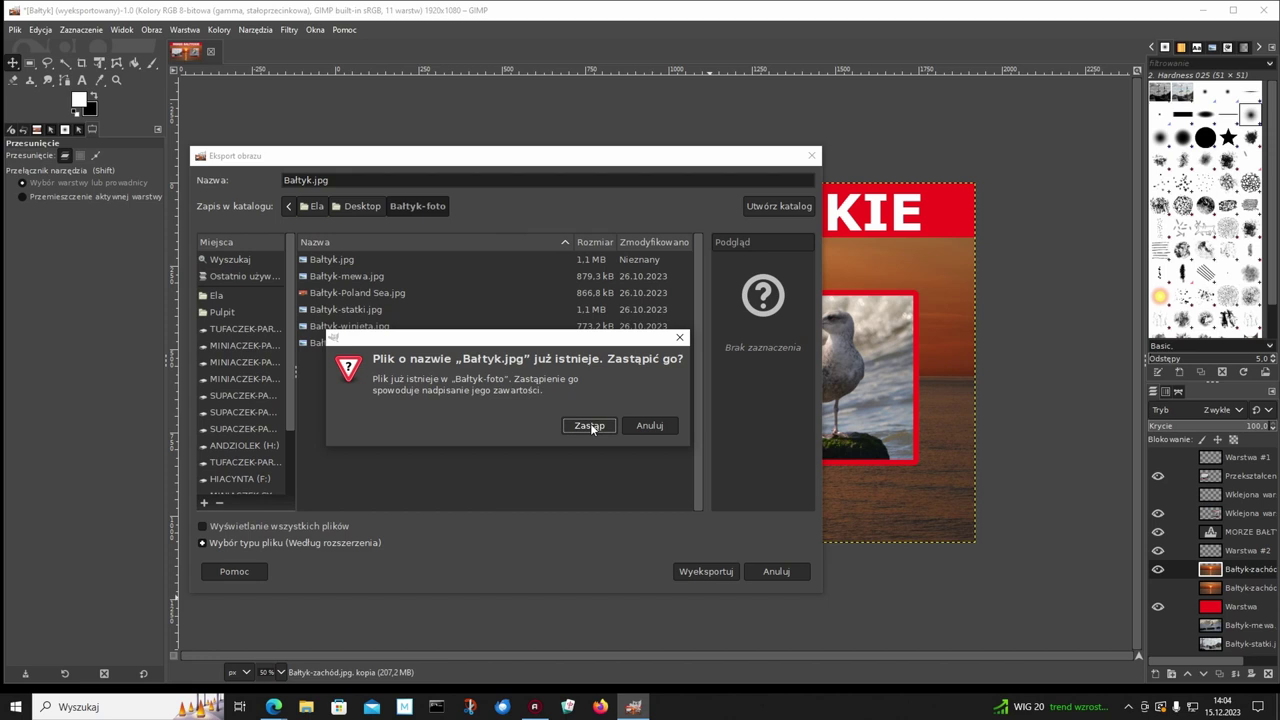
left_click(589, 426)
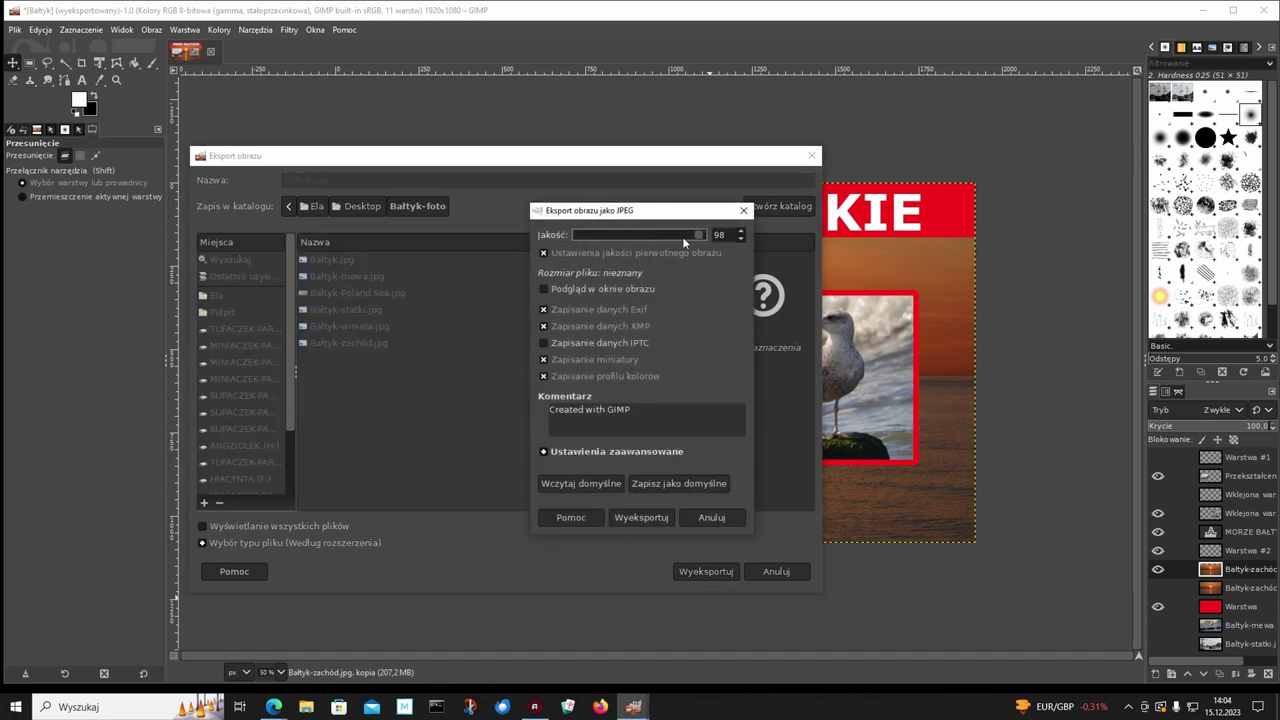
left_click(742, 237)
key("Return")
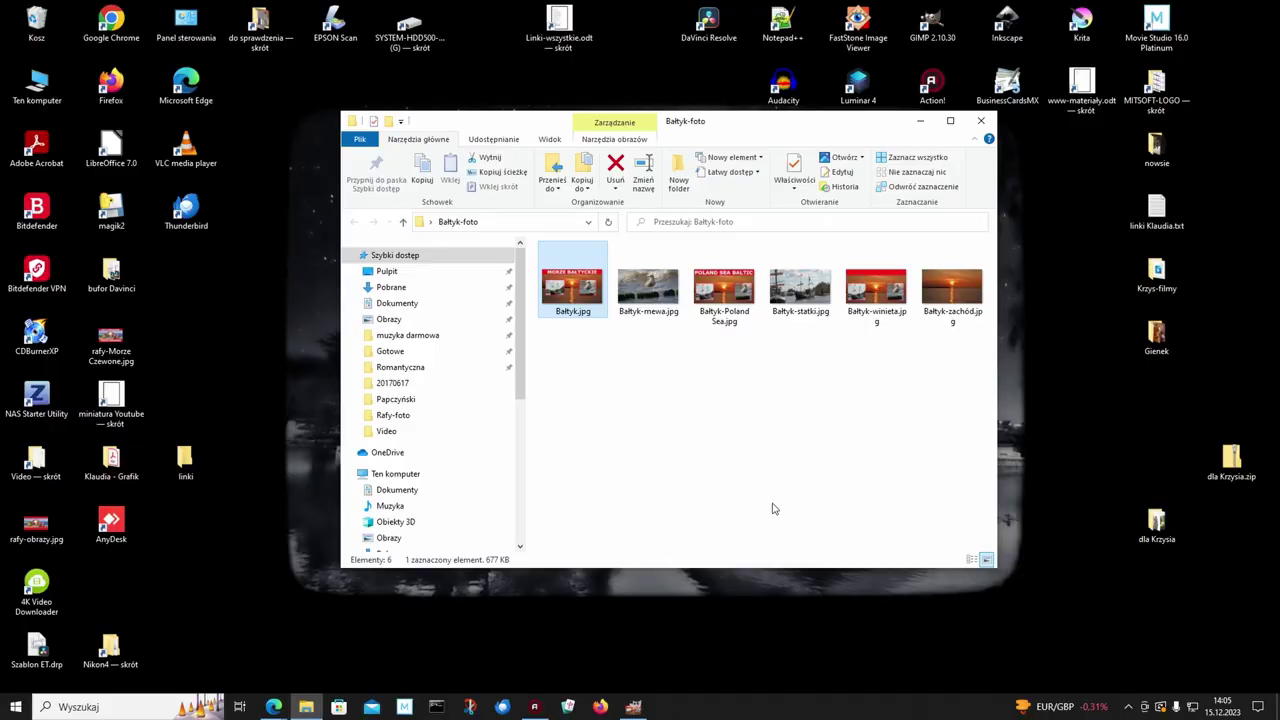
Check Bałtyk.jpg's properties to confirm the 677 KB size, then close them.
right_click(582, 289)
left_click(620, 686)
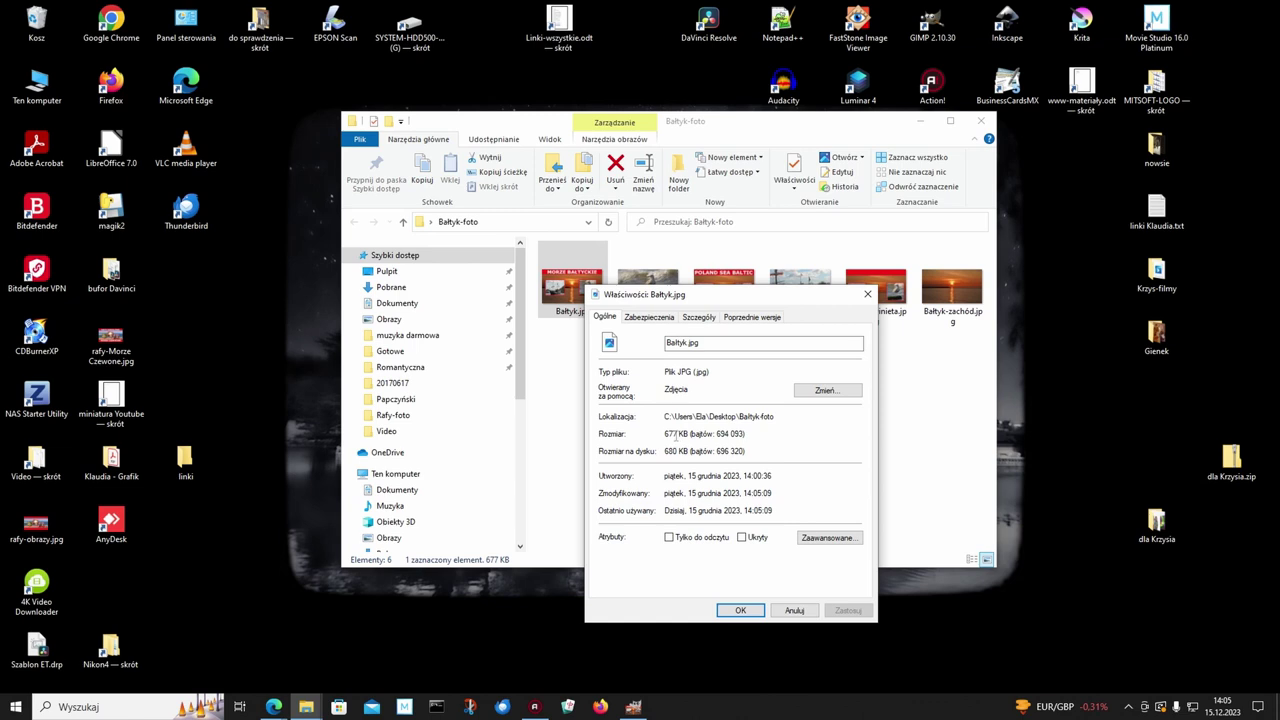
left_click(740, 611)
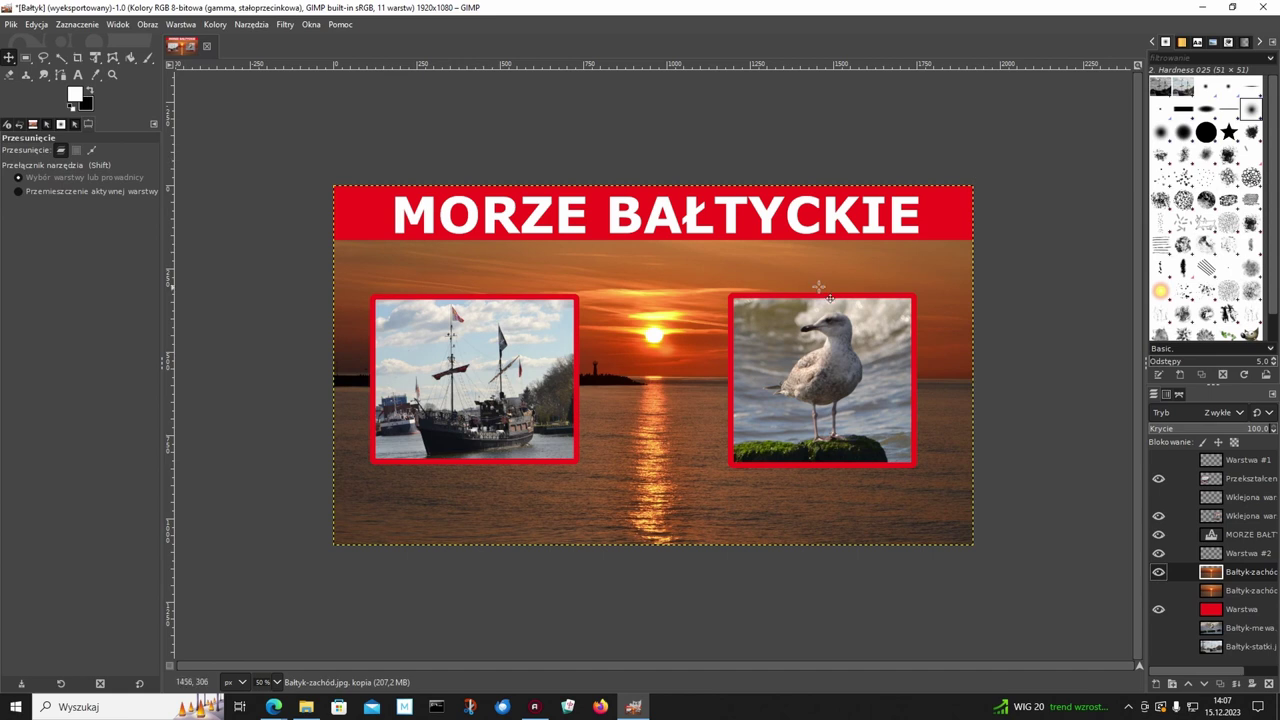
Hide the red band and add a new transparent layer one position lower.
left_click(1158, 610)
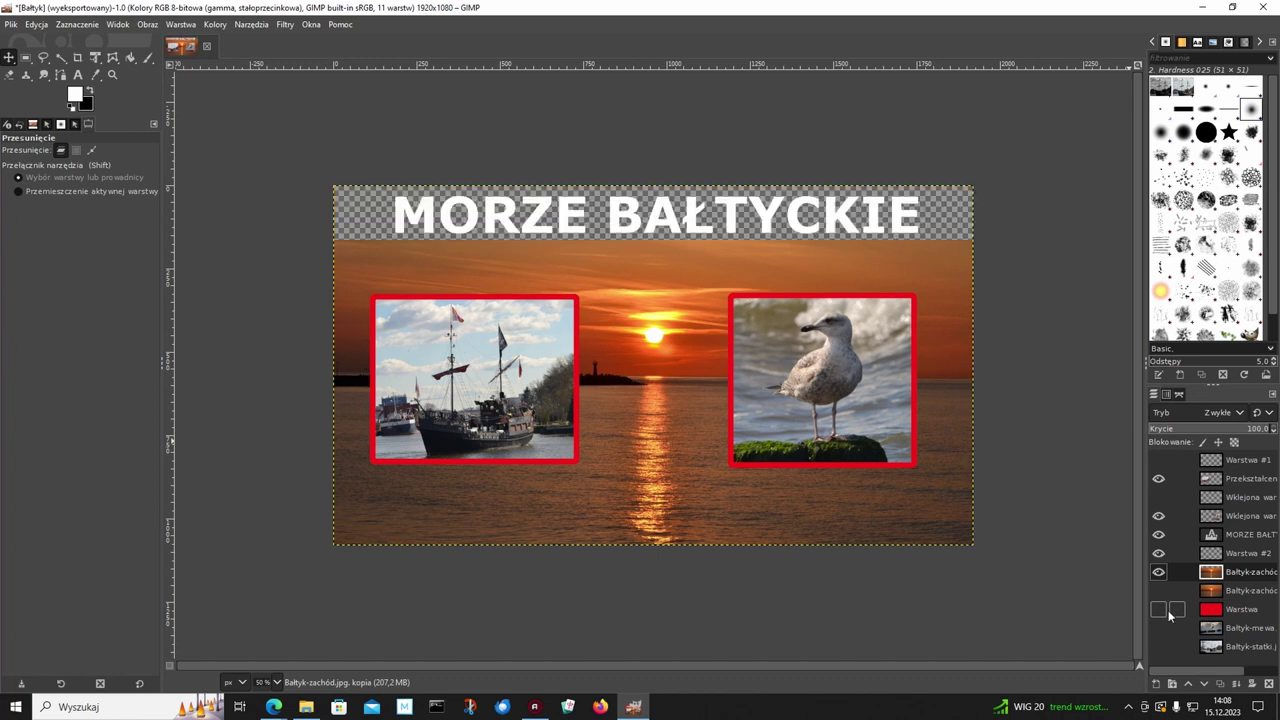
left_click(1156, 684)
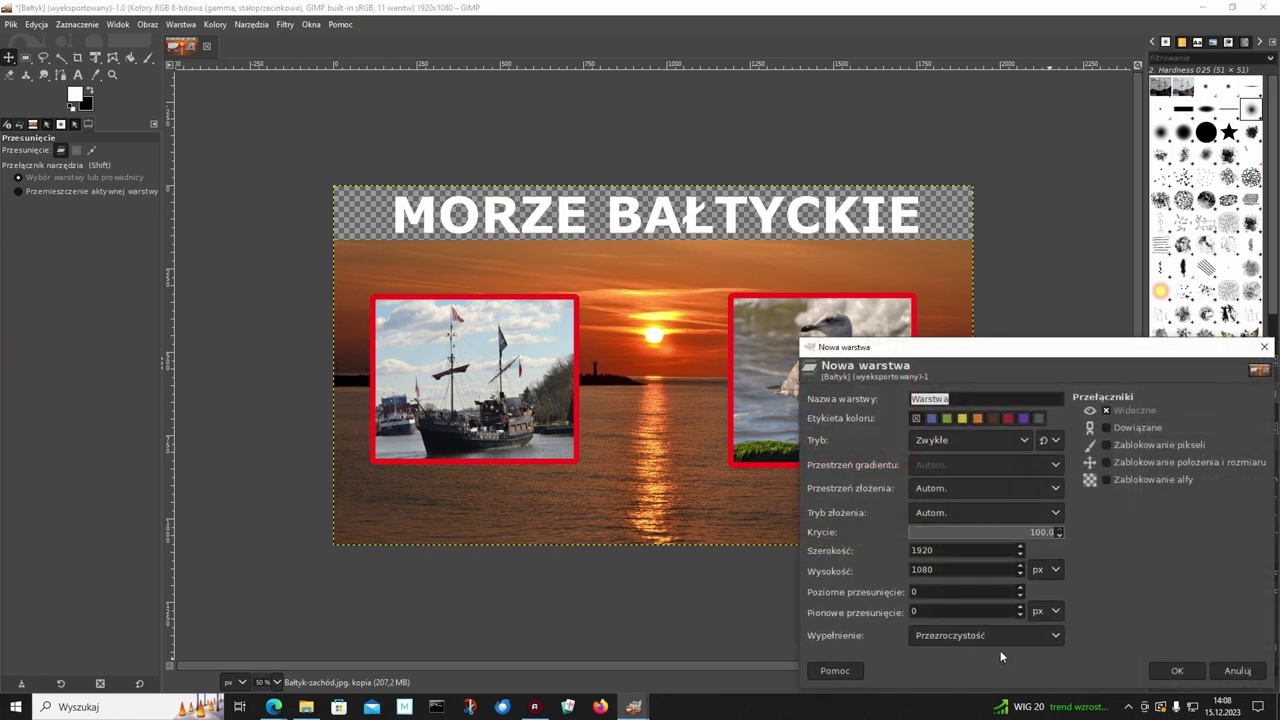
left_click(1176, 670)
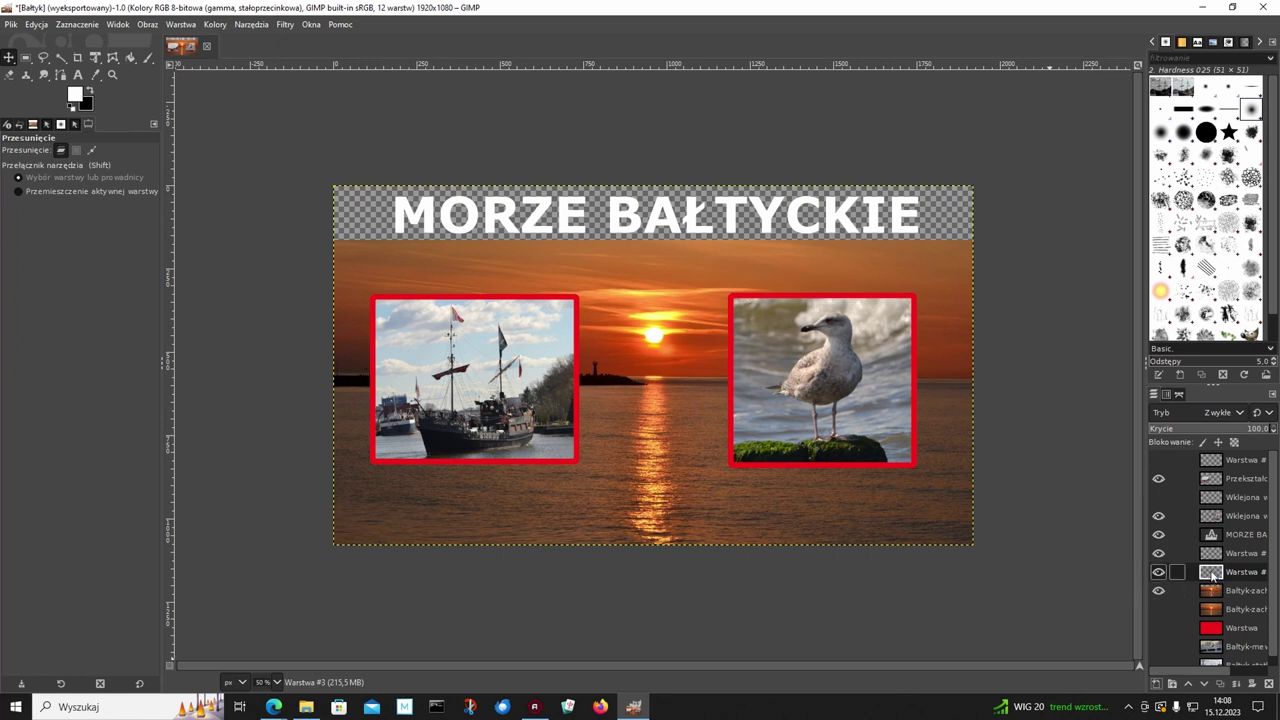
left_click(1205, 684)
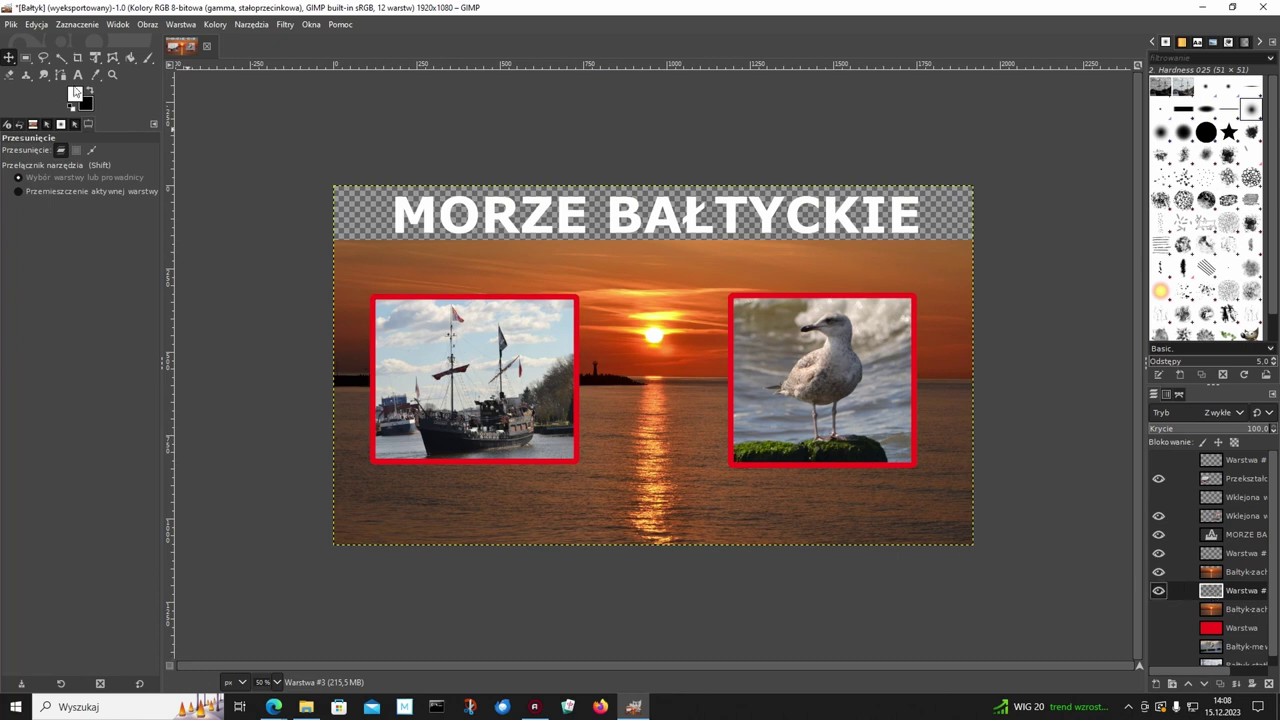
Bucket-fill the strip behind the title with blue 39a1d4.
left_click(129, 55)
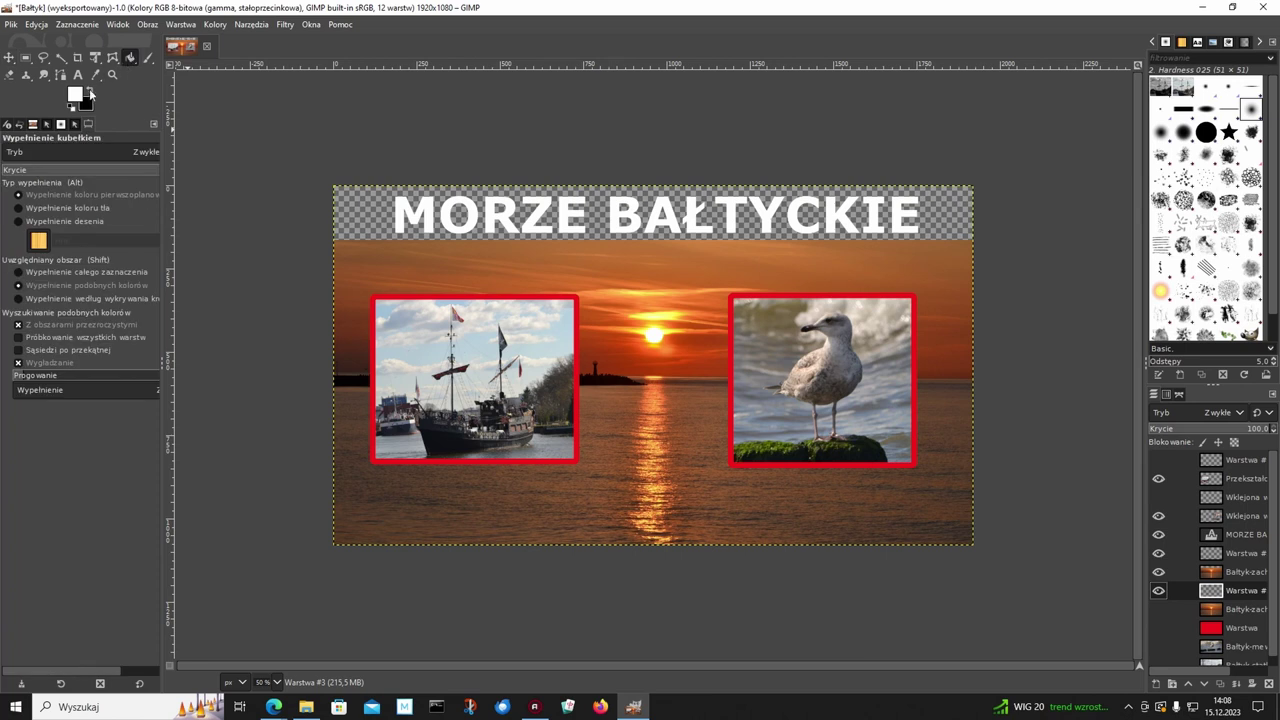
left_click(77, 95)
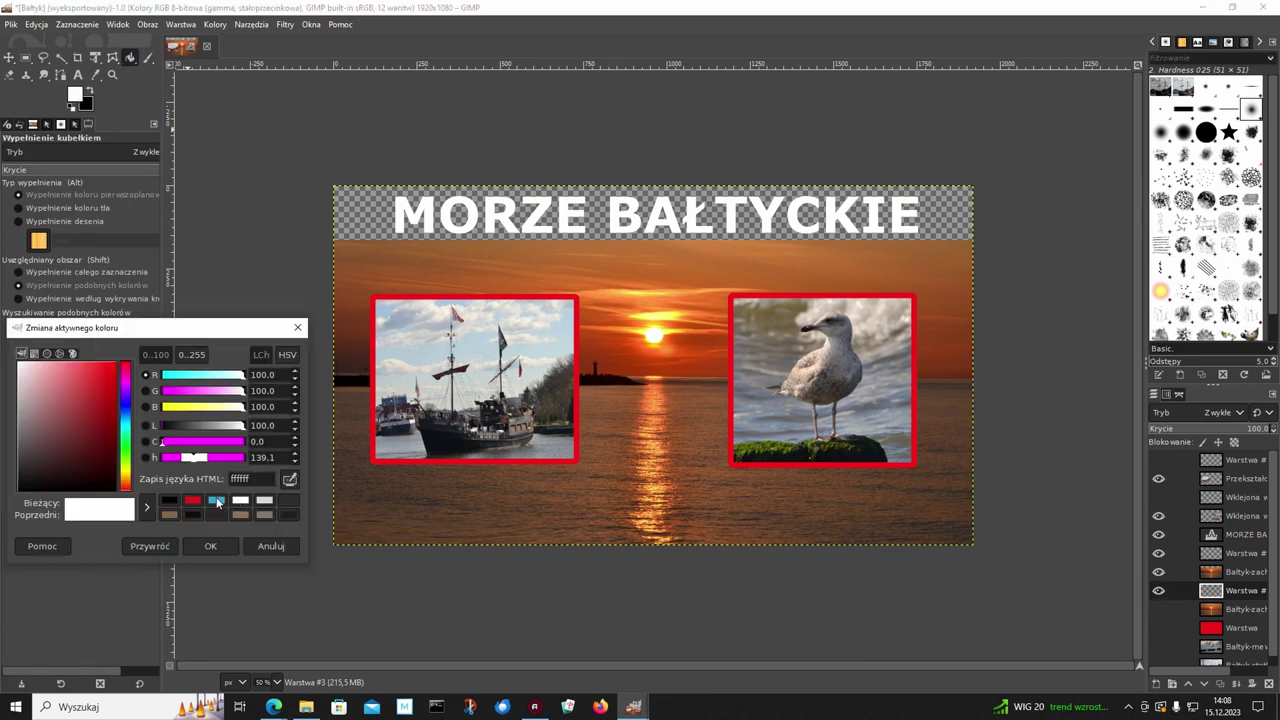
left_click(216, 501)
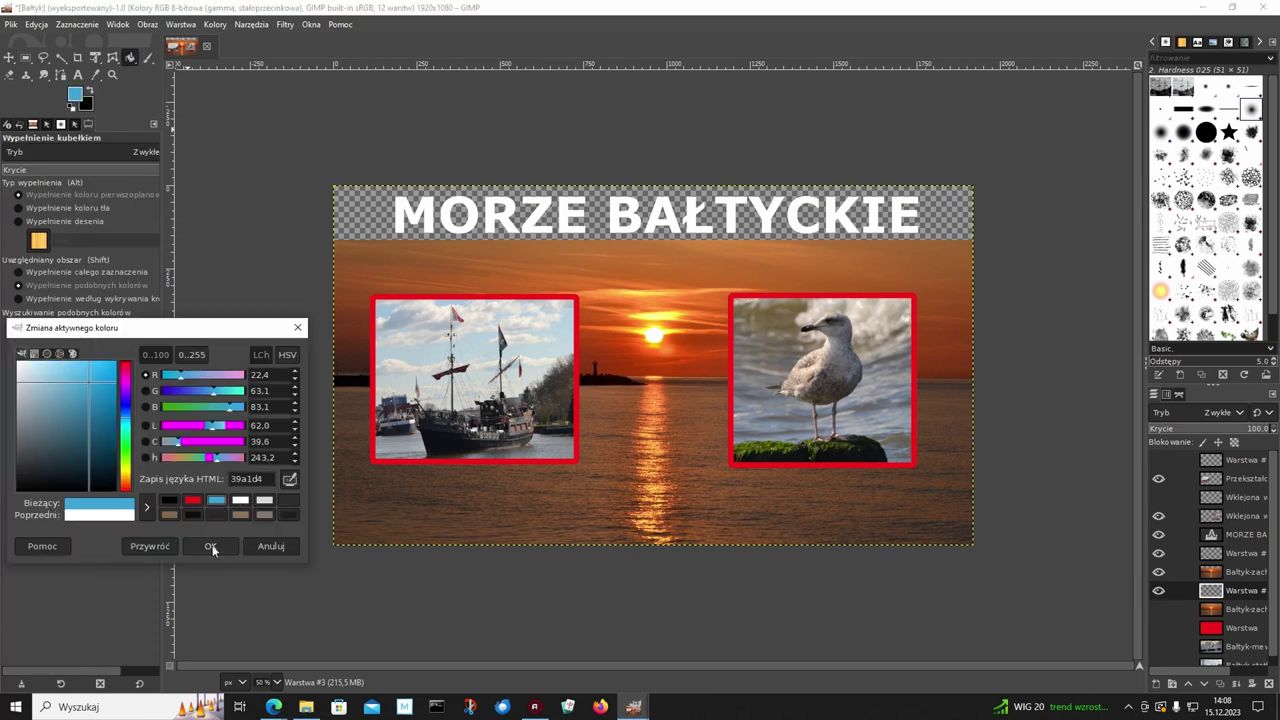
left_click(211, 546)
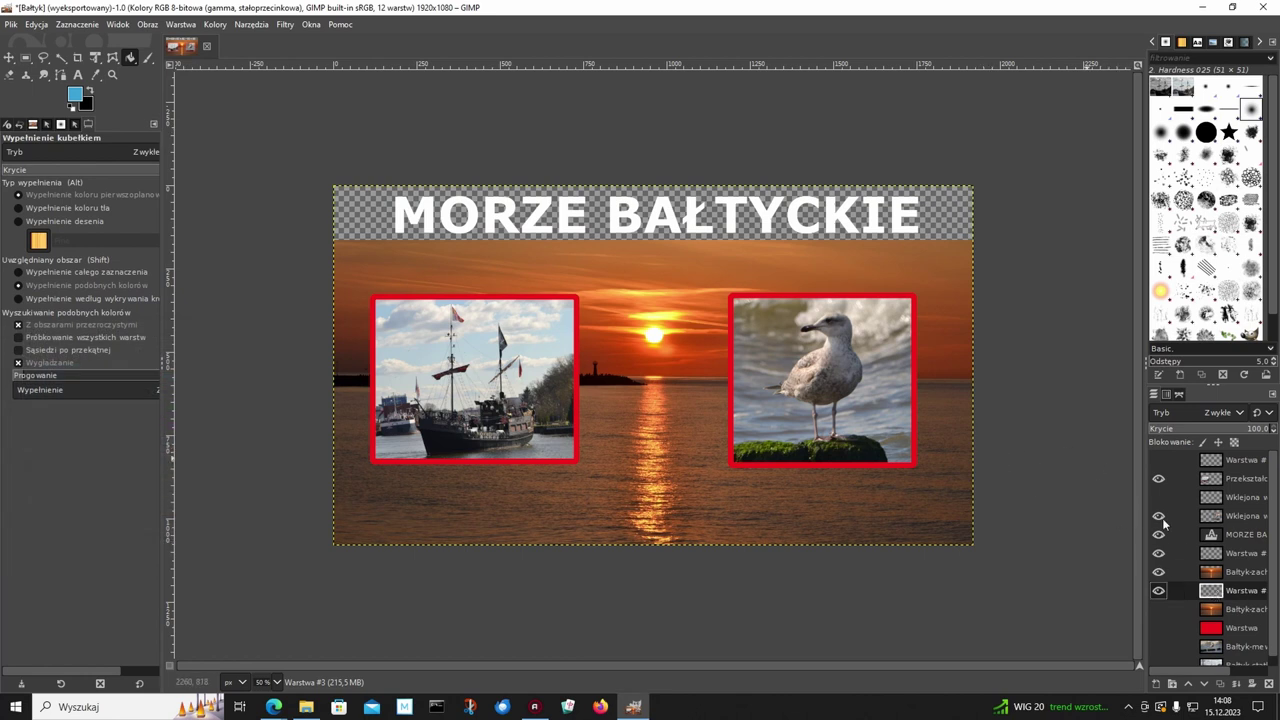
left_click(750, 228)
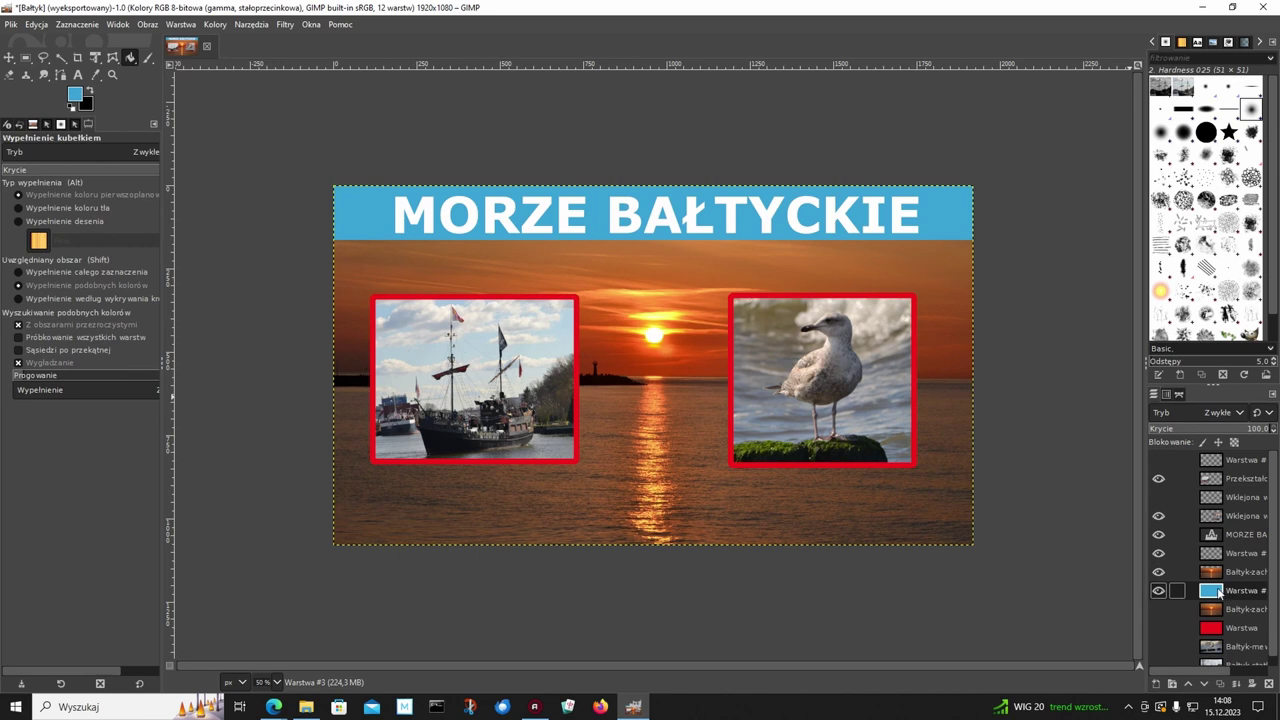
Hide the blue and red bands so the title sits directly on the sunset.
left_click(1159, 591)
left_click(1159, 628)
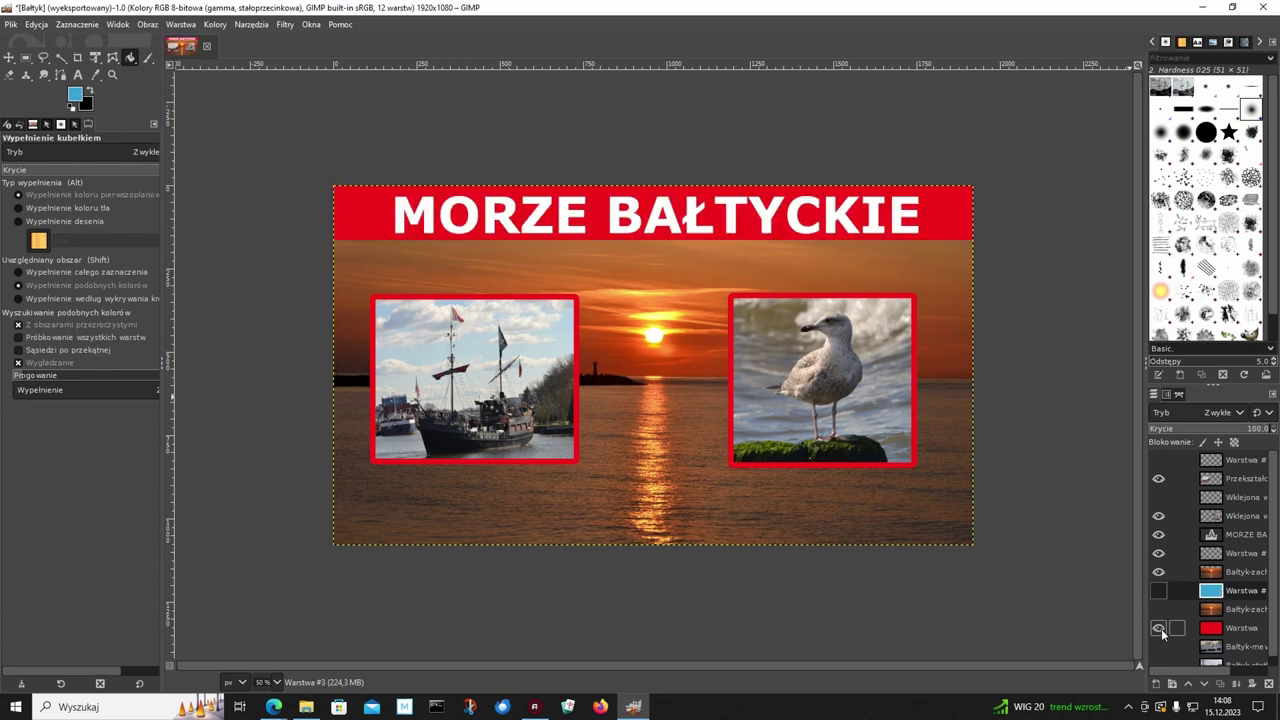
left_click(1159, 628)
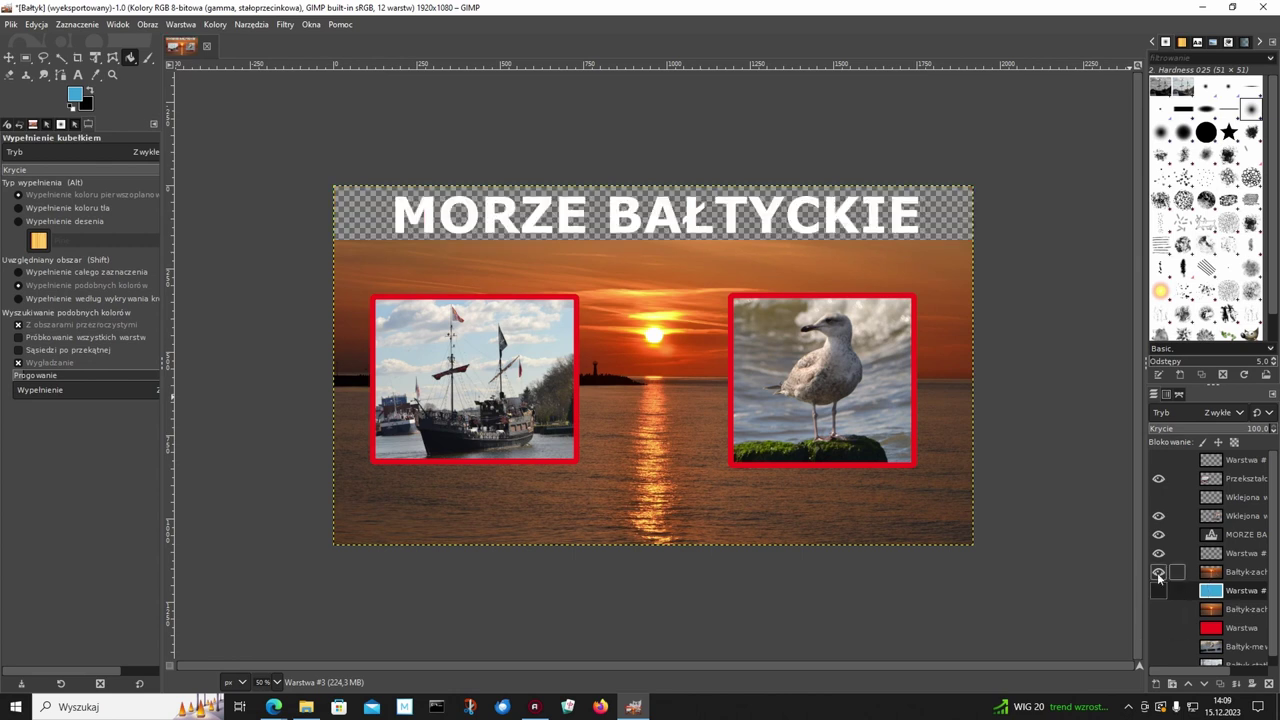
left_click(1159, 610)
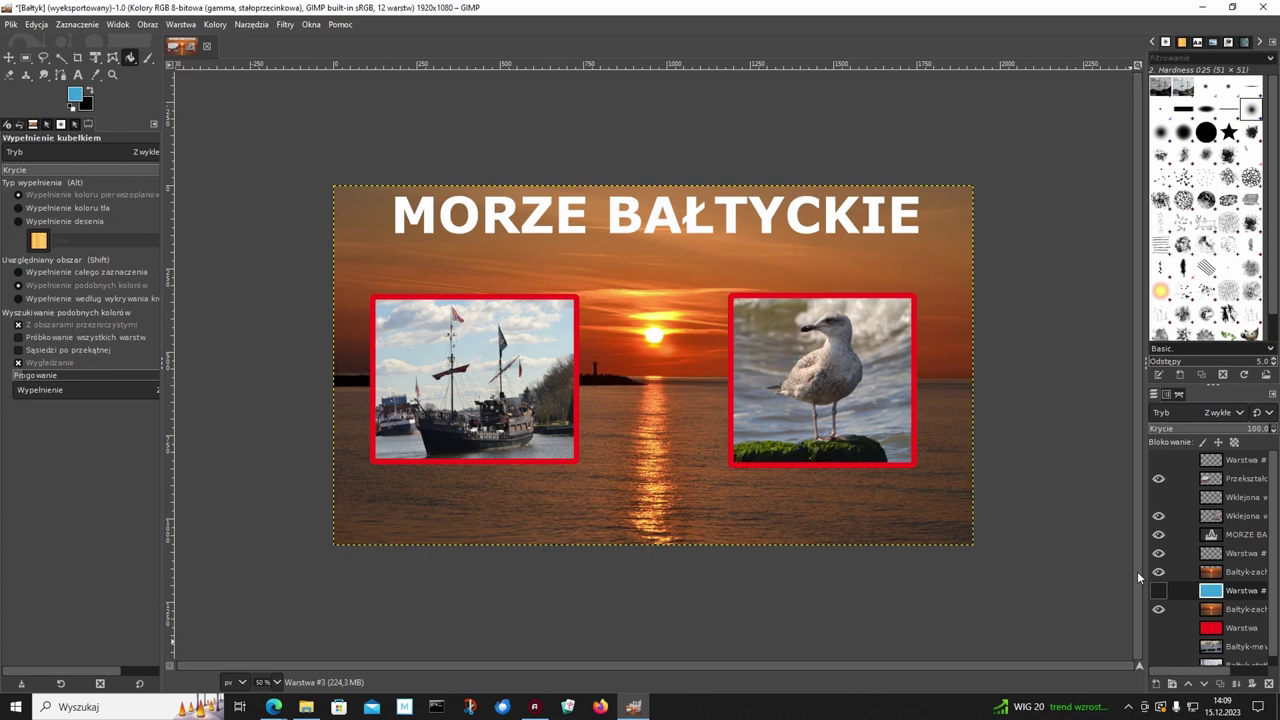
left_click(273, 706)
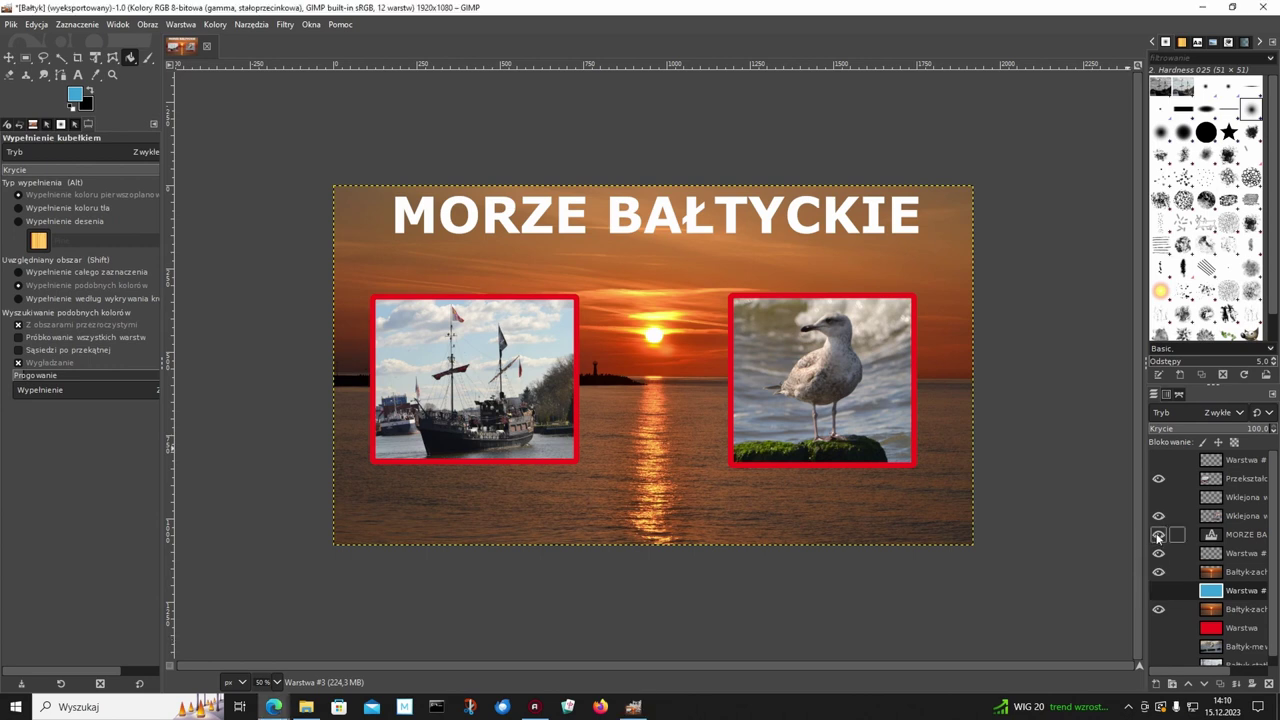
Hide the MORZE BAŁTYCKIE title and add a new transparent layer near the top.
left_click(1158, 535)
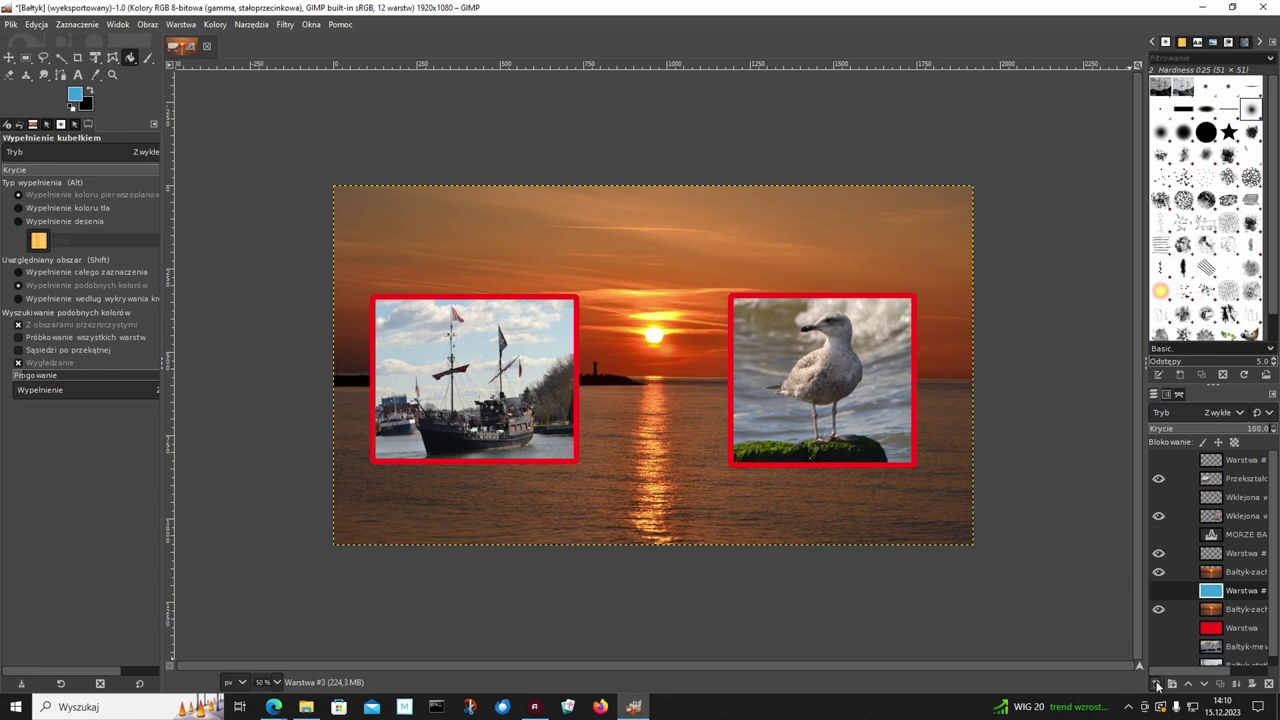
left_click(1158, 685)
left_click(1165, 674)
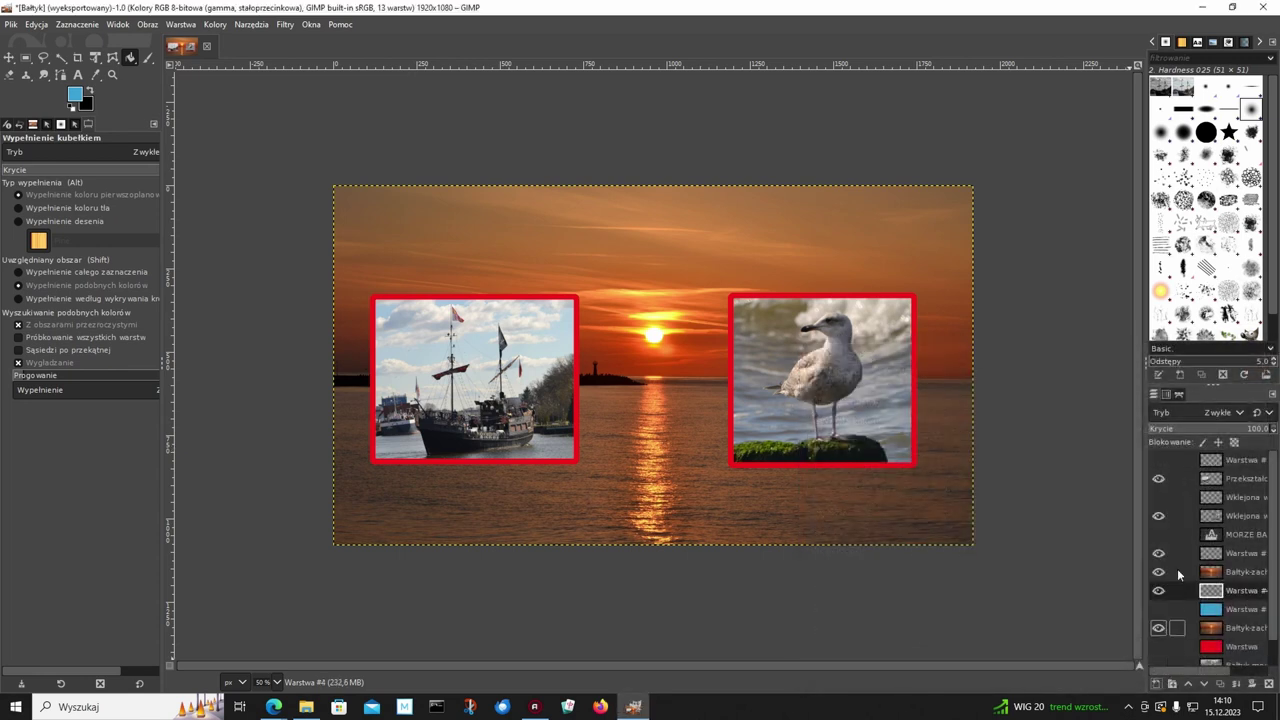
left_click(1188, 685)
left_click(1188, 685)
left_click(1188, 685)
left_click(1188, 685)
left_click(1188, 685)
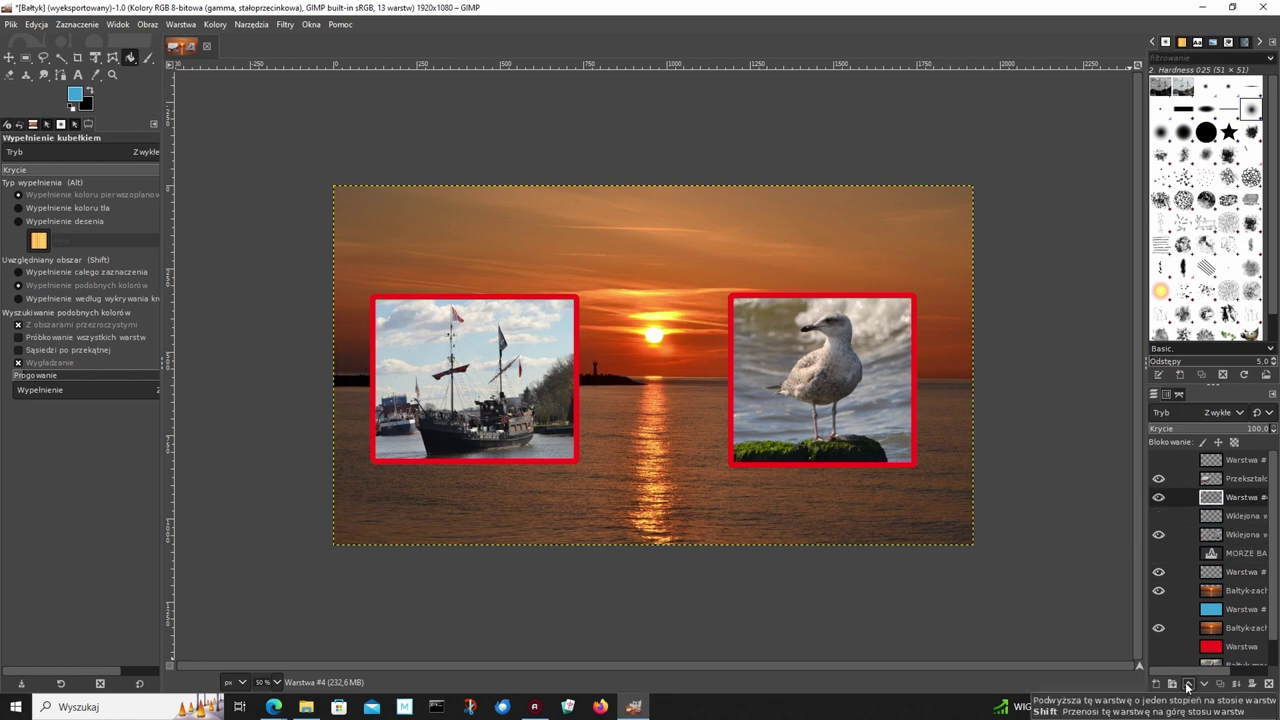
left_click(1188, 685)
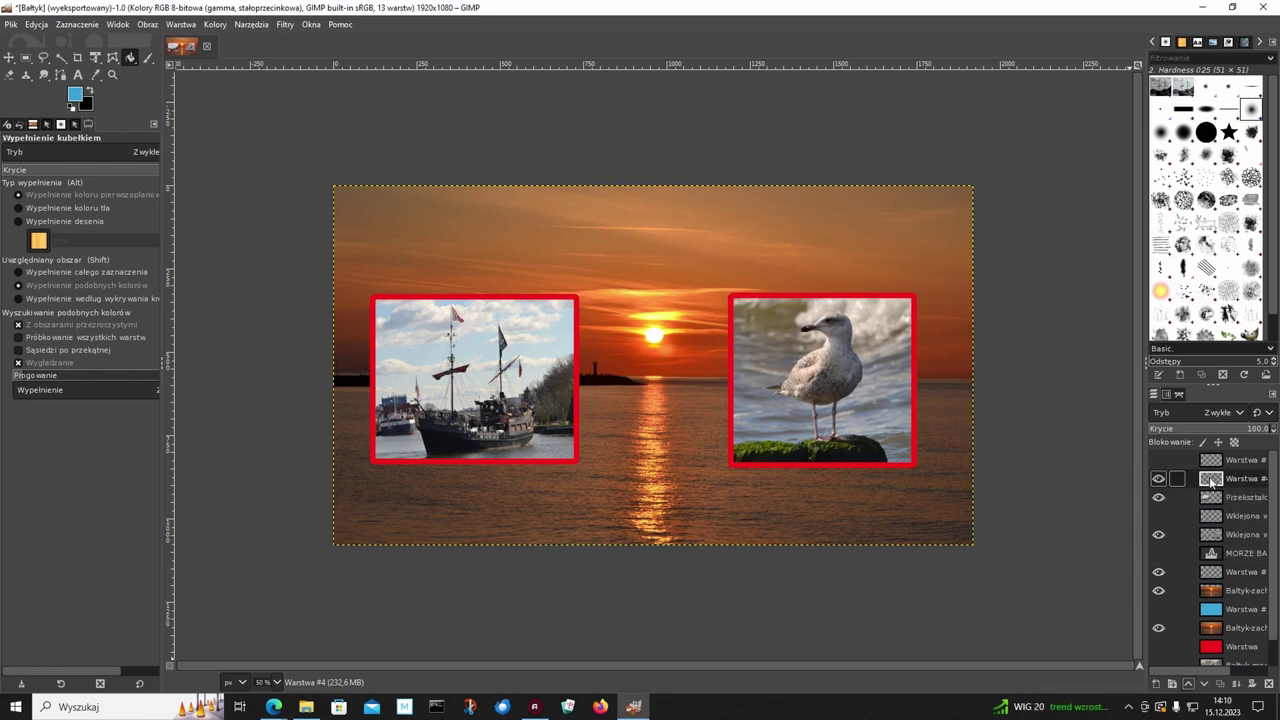
Type 'BALTIC SEA' in white text above the ship photo.
left_click(78, 75)
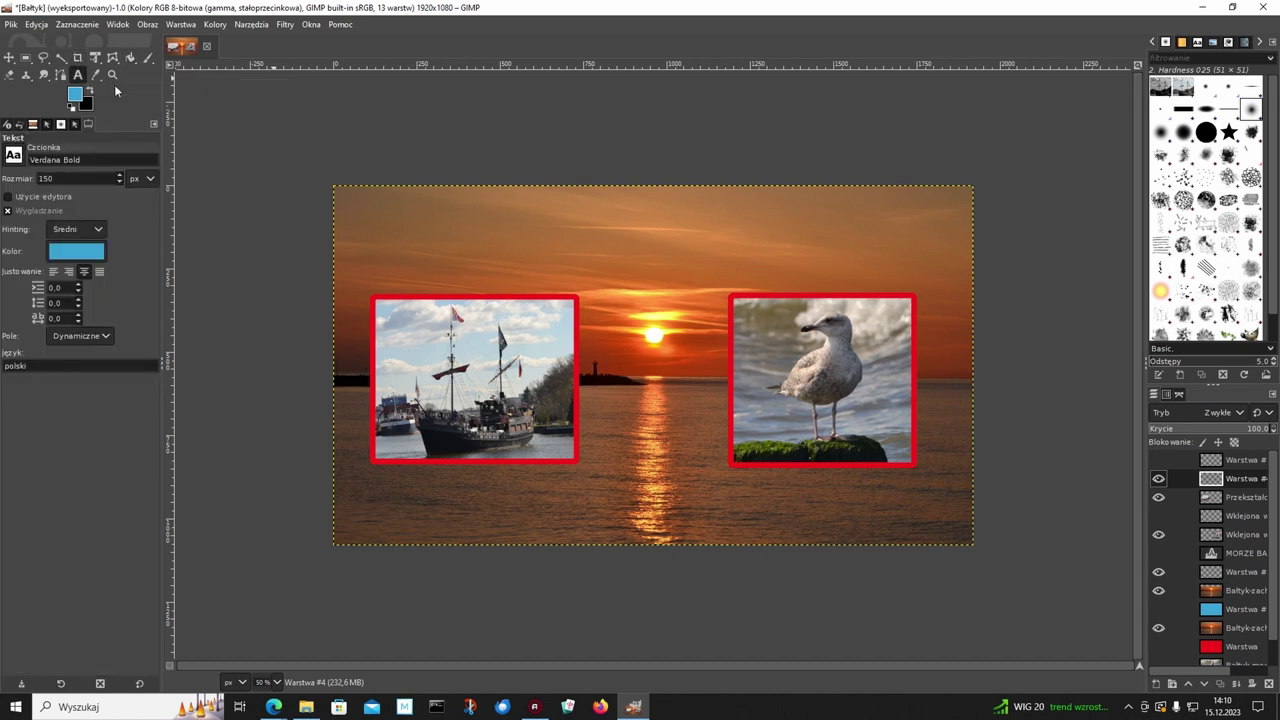
key("d")
key("x")
left_click(418, 234)
type("BA")
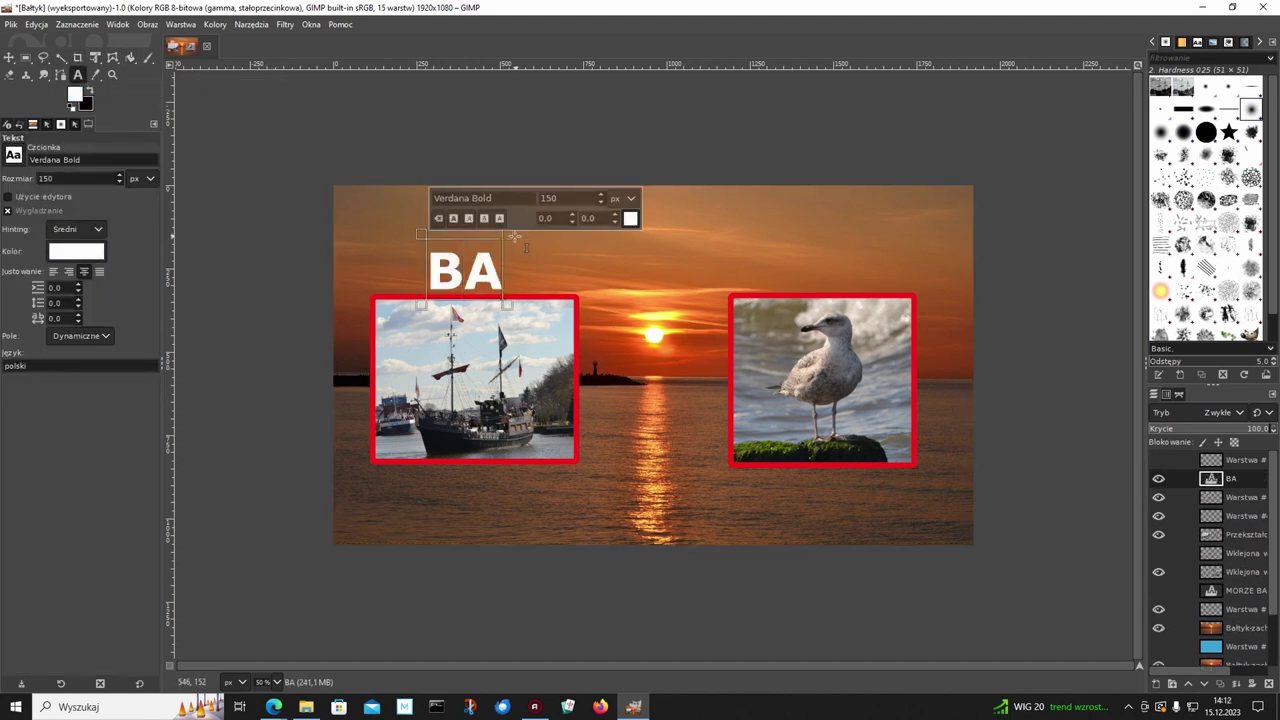
type("LTIC")
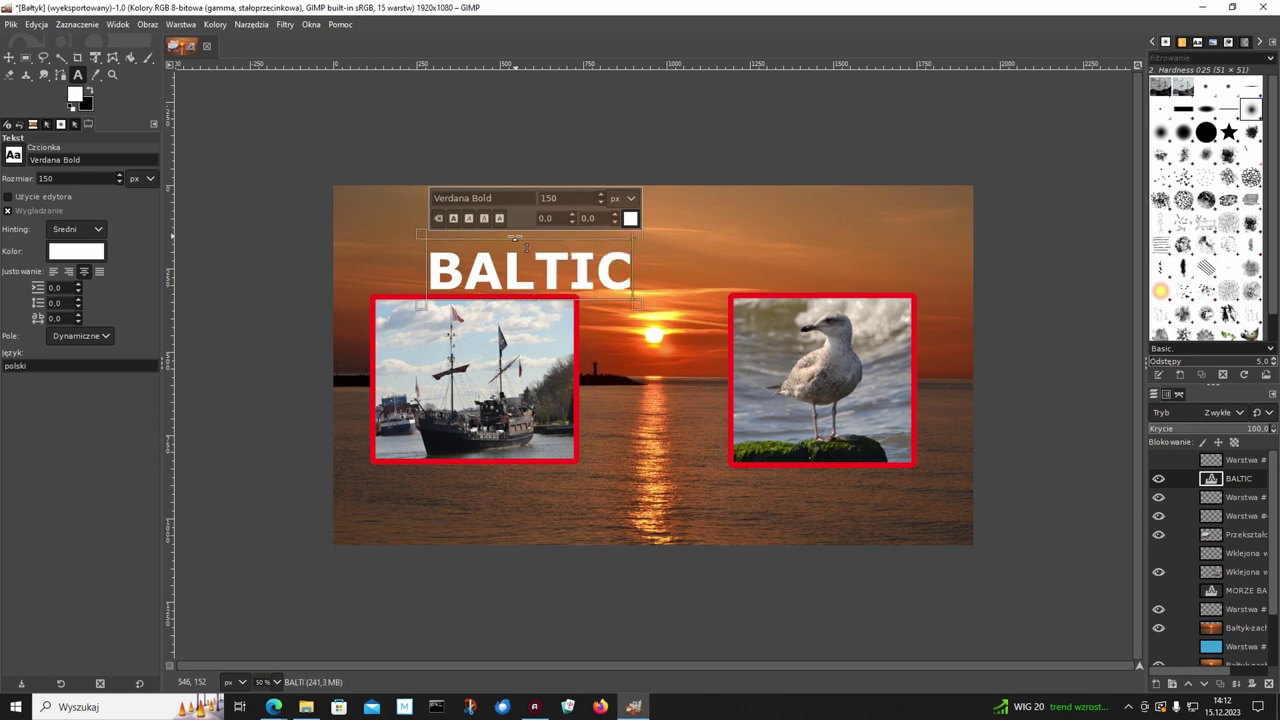
type(" S")
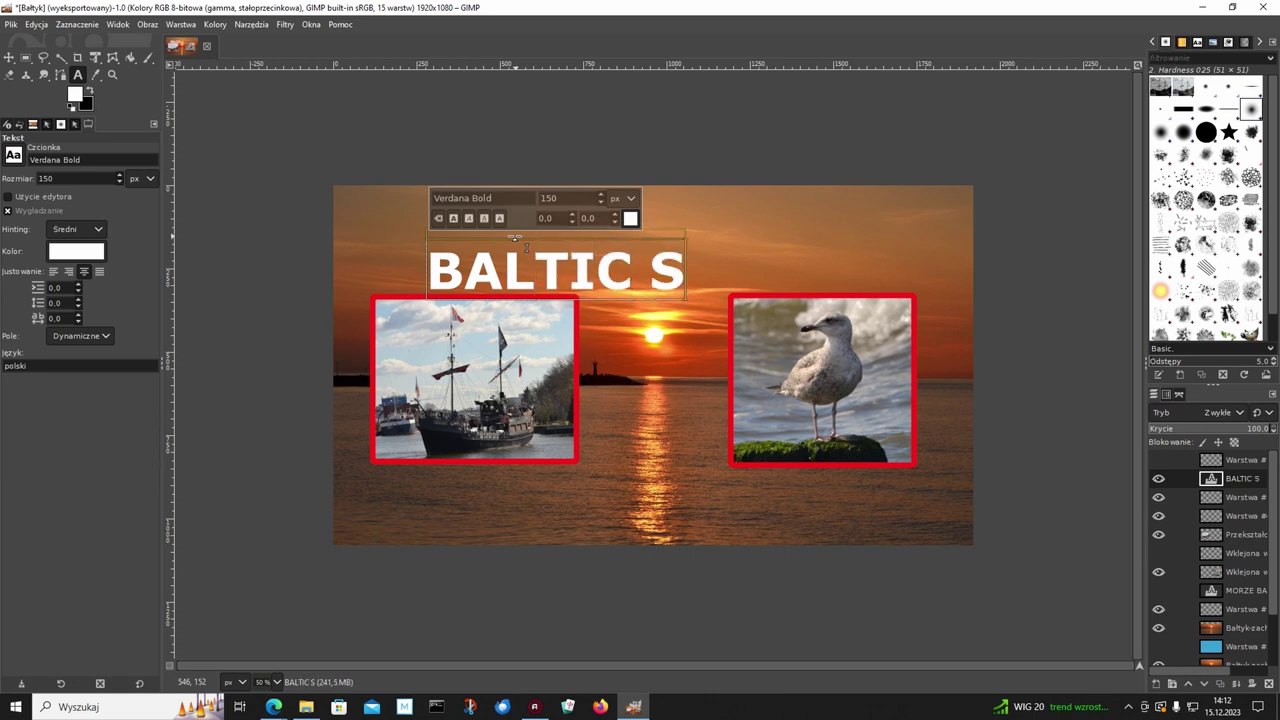
type("EA")
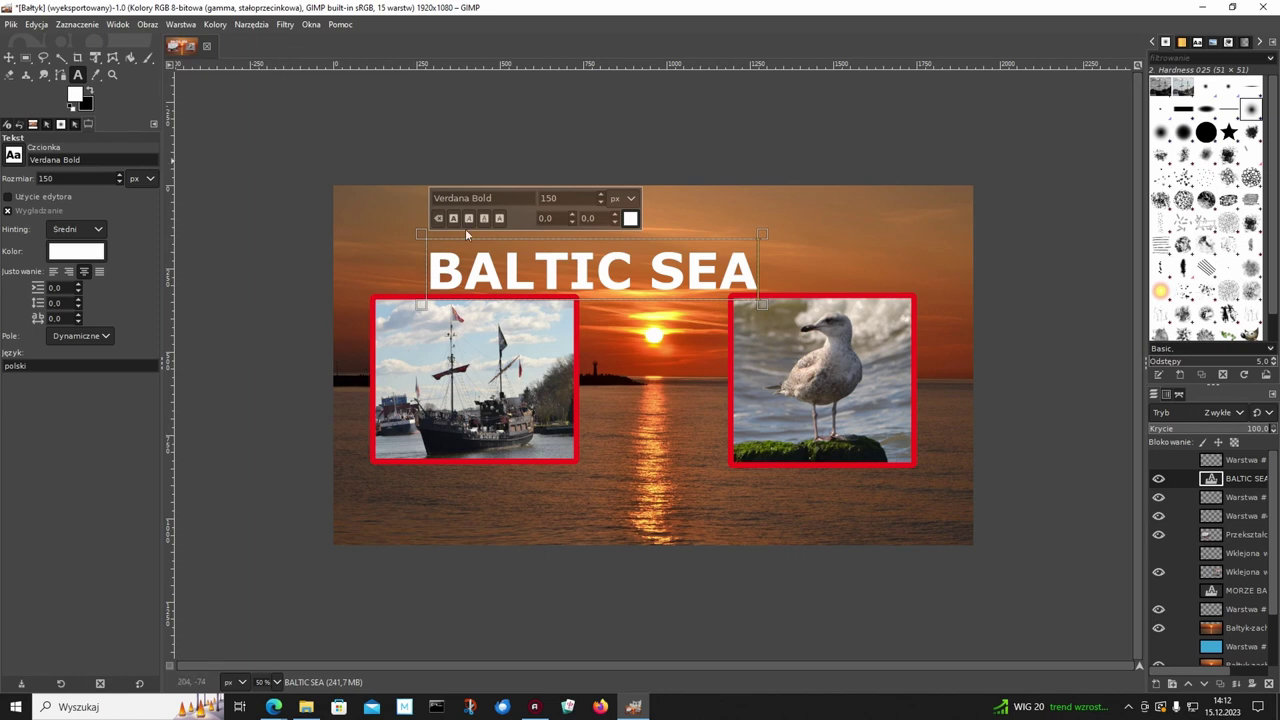
left_click(8, 57)
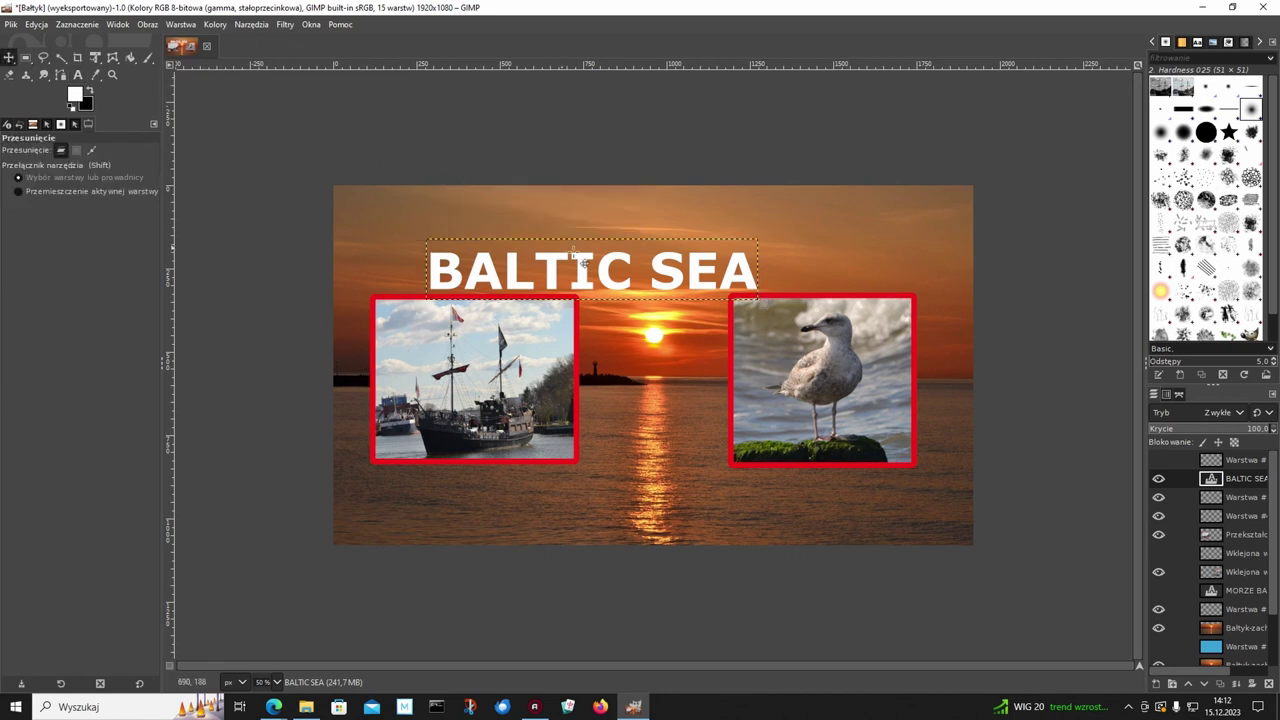
Move the BALTIC SEA title up to the top centre of the canvas.
left_click_drag(580, 258, 636, 212)
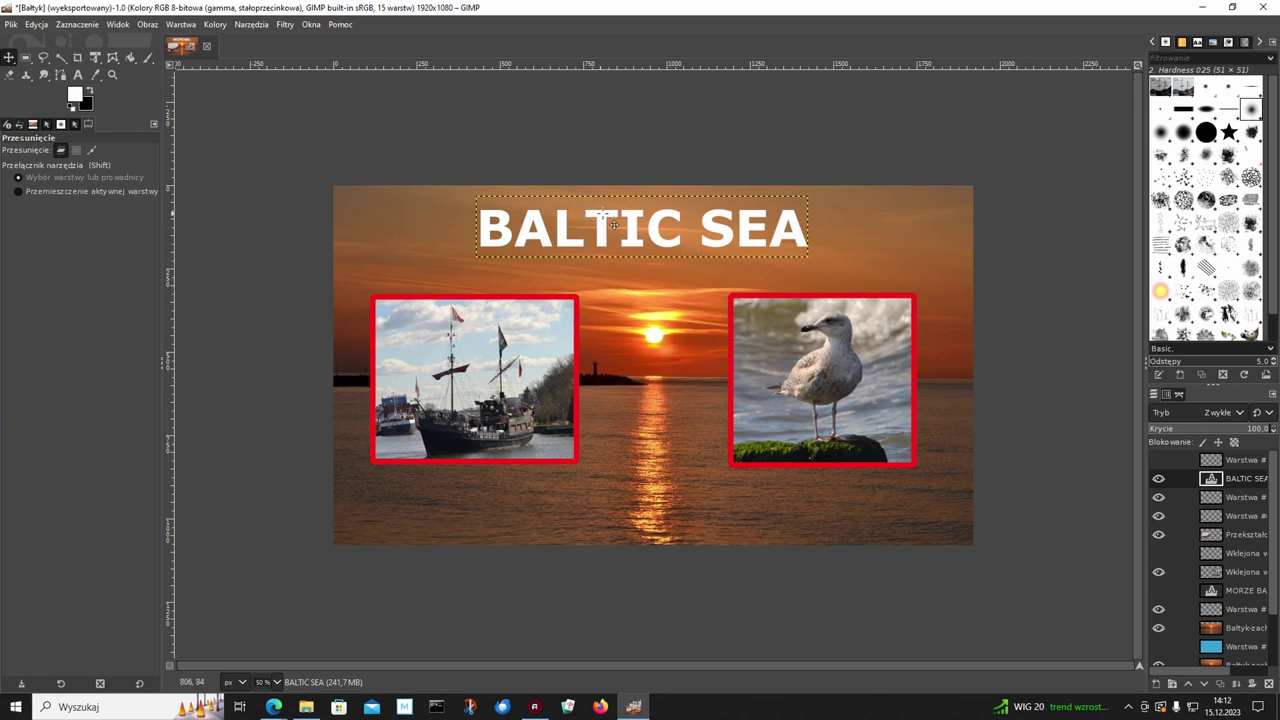
left_click_drag(614, 224, 614, 214)
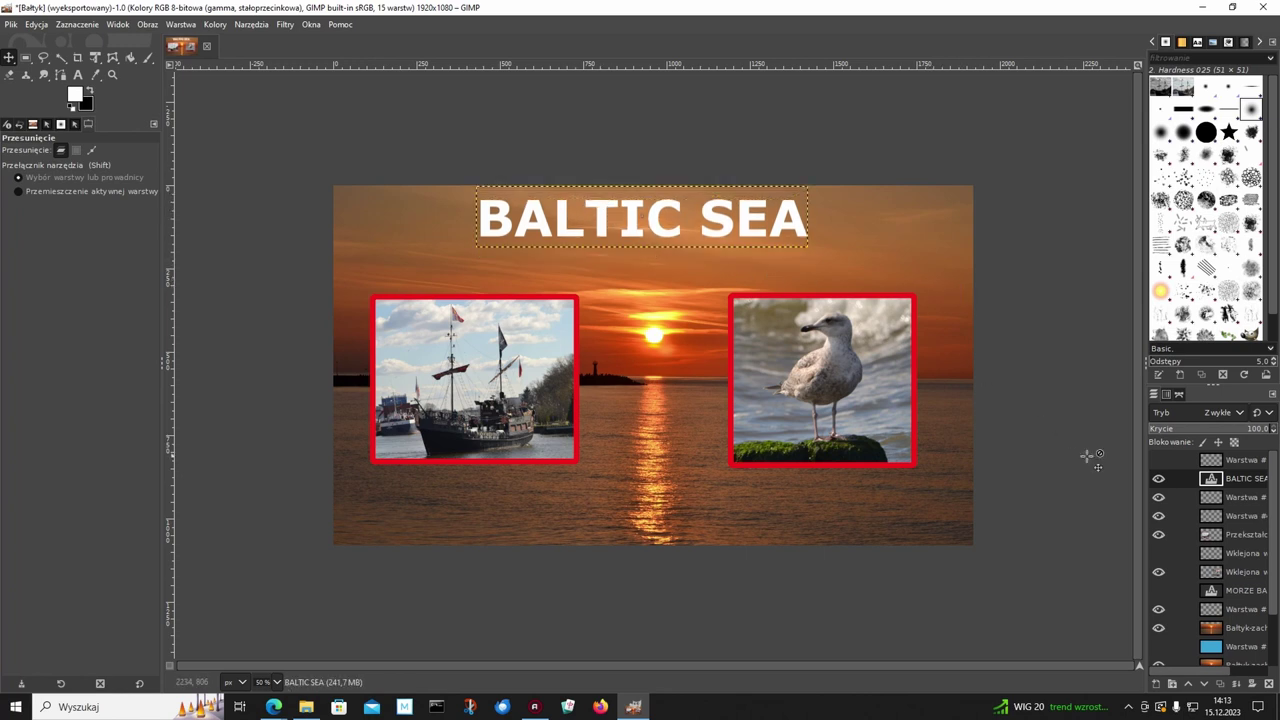
scroll(1160, 630, "down", 1)
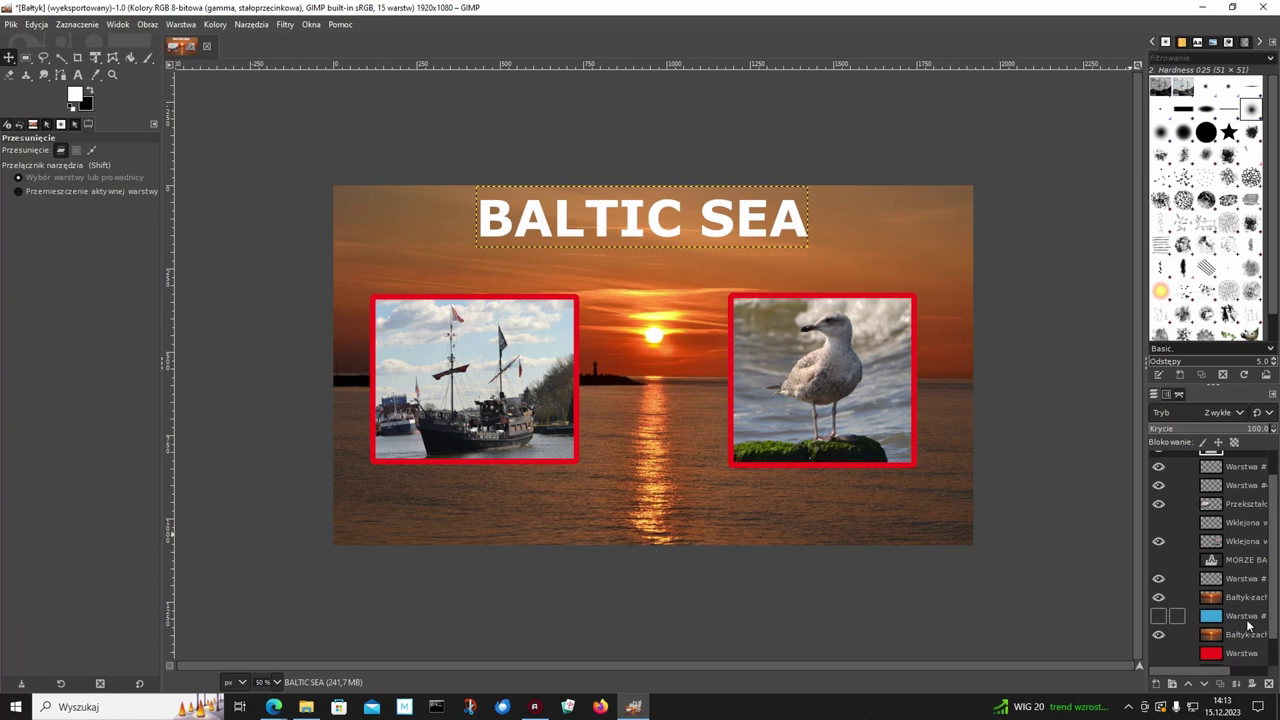
Hide the Bałtyk-zach sunset, blue and red Warstwa layers, leaving the top strip transparent.
left_click(1159, 635)
left_click(1159, 617)
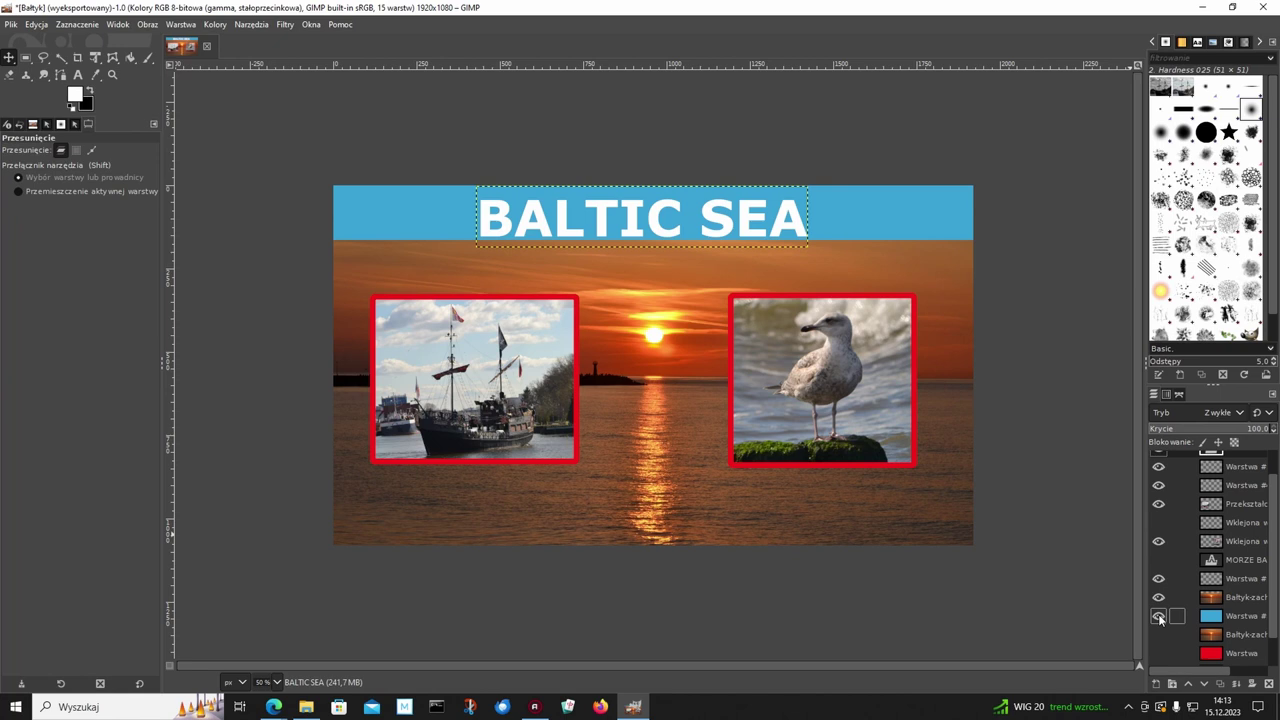
left_click(1159, 617)
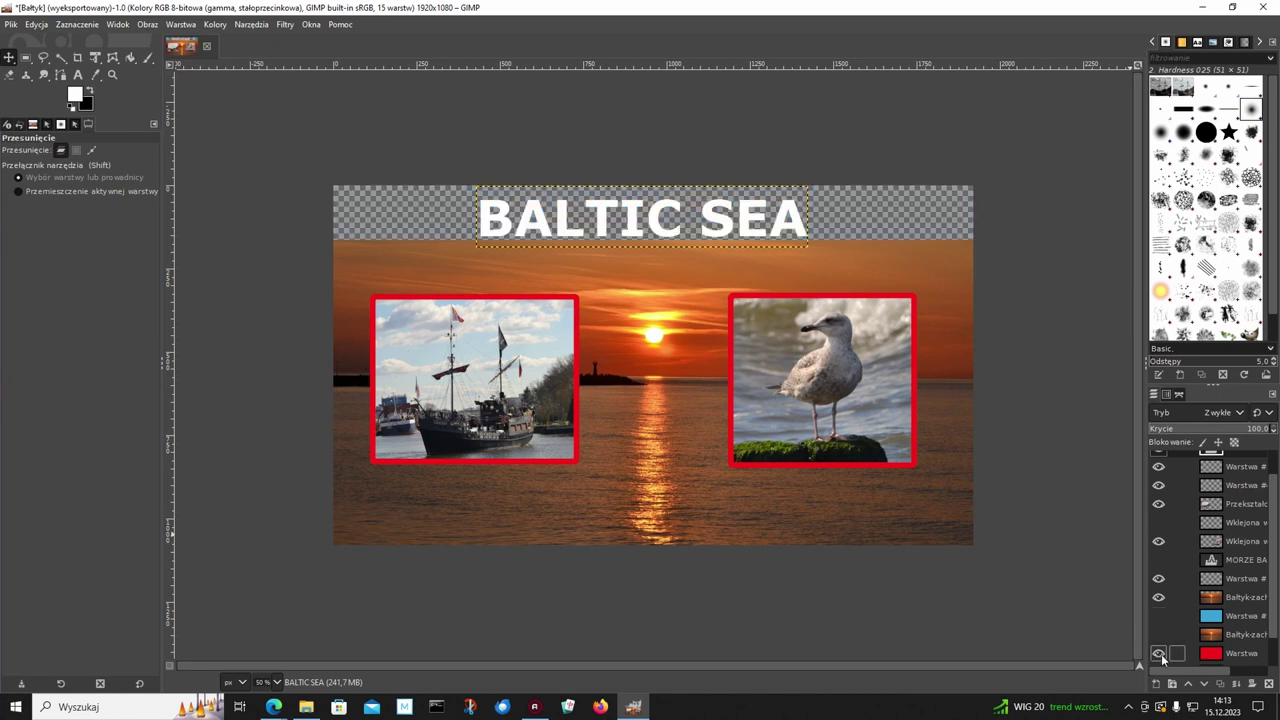
left_click(1159, 653)
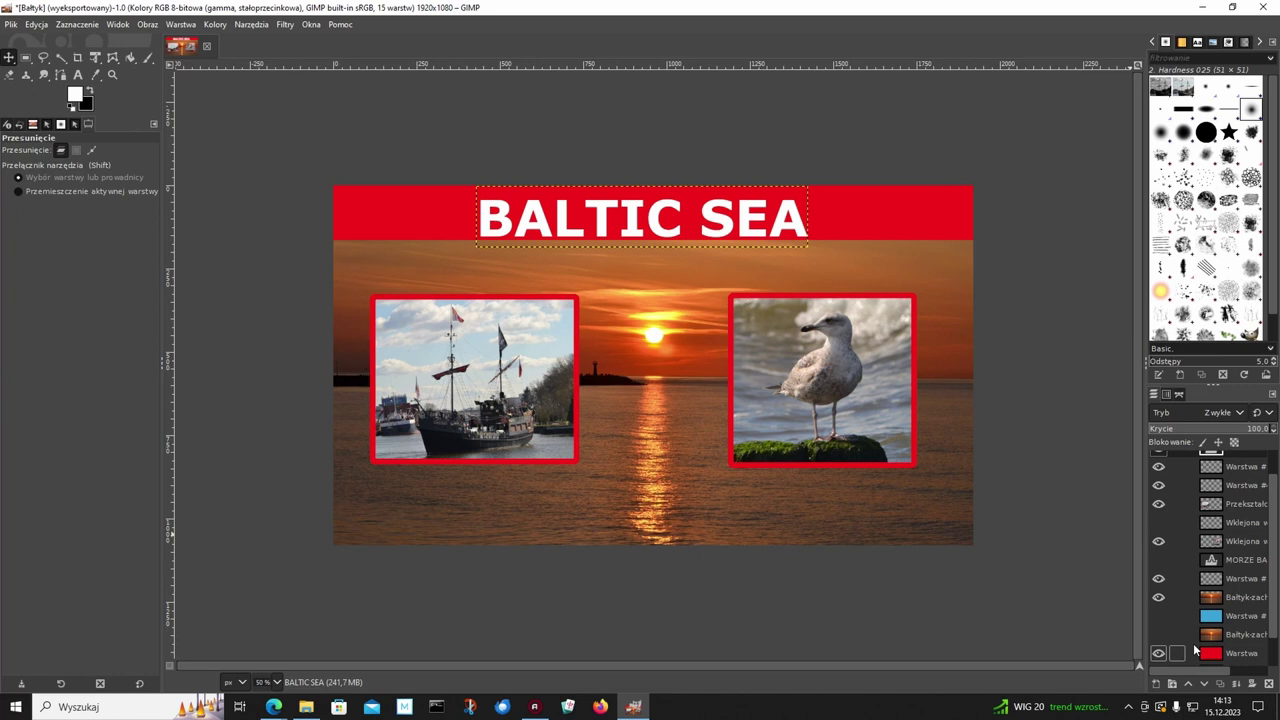
left_click(1159, 655)
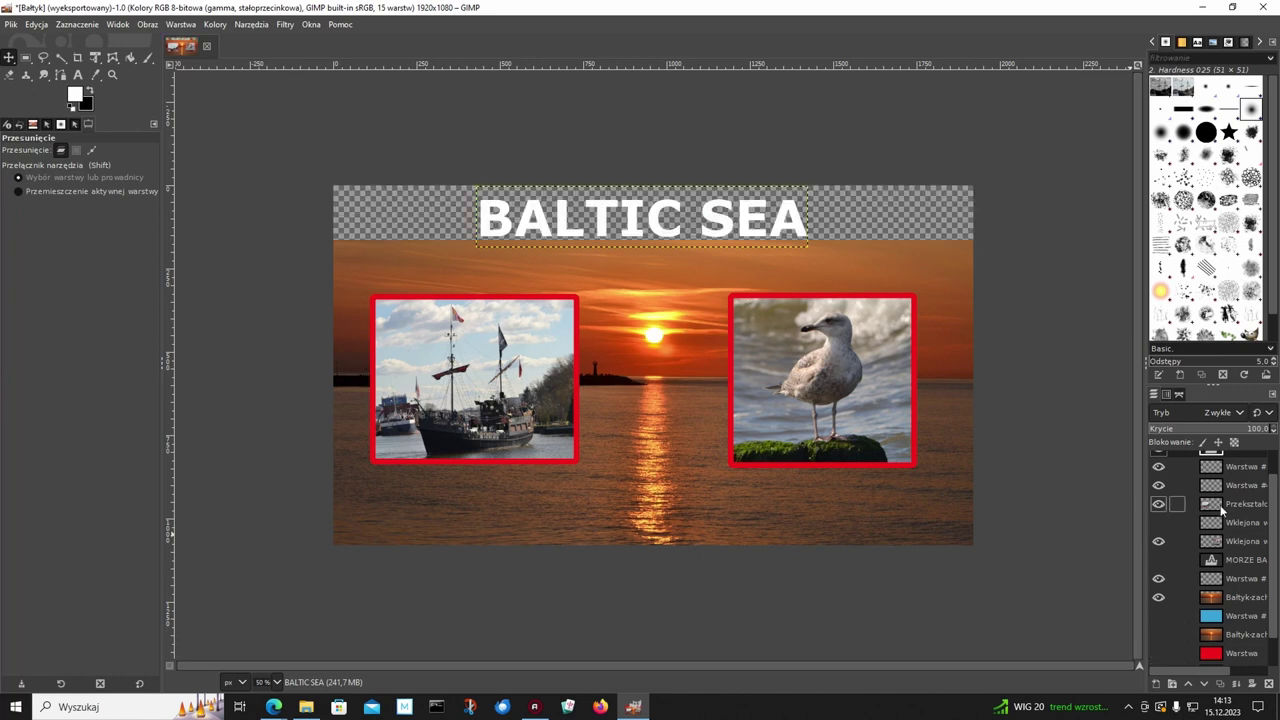
scroll(1221, 510, "up", 1)
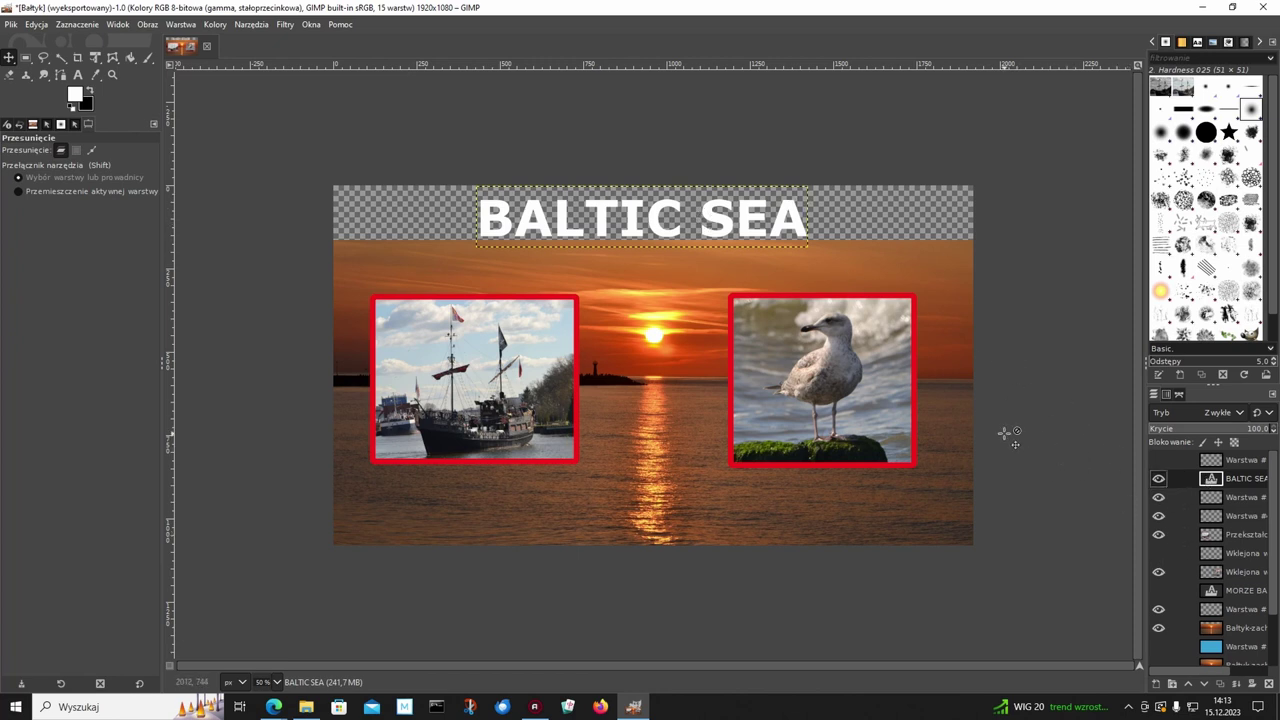
Select the title letters via Alpha to Selection and turn it into a 2 px border.
key("shift+t")
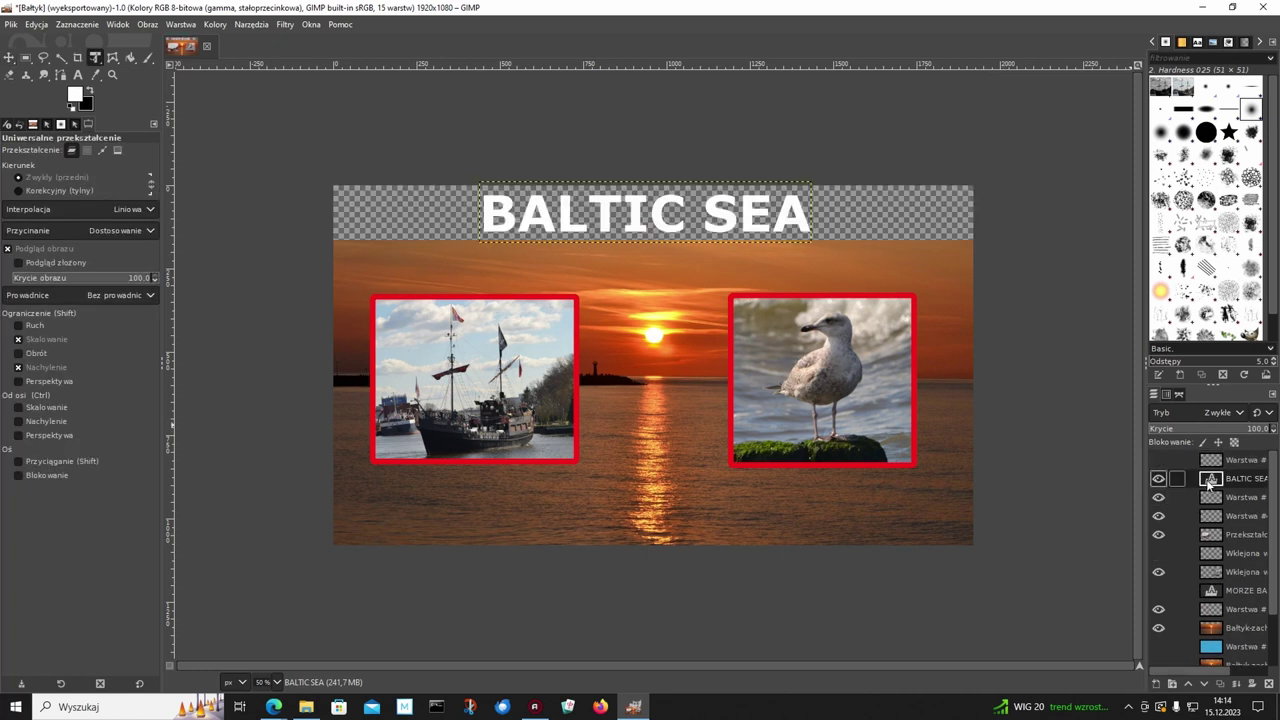
right_click(1210, 481)
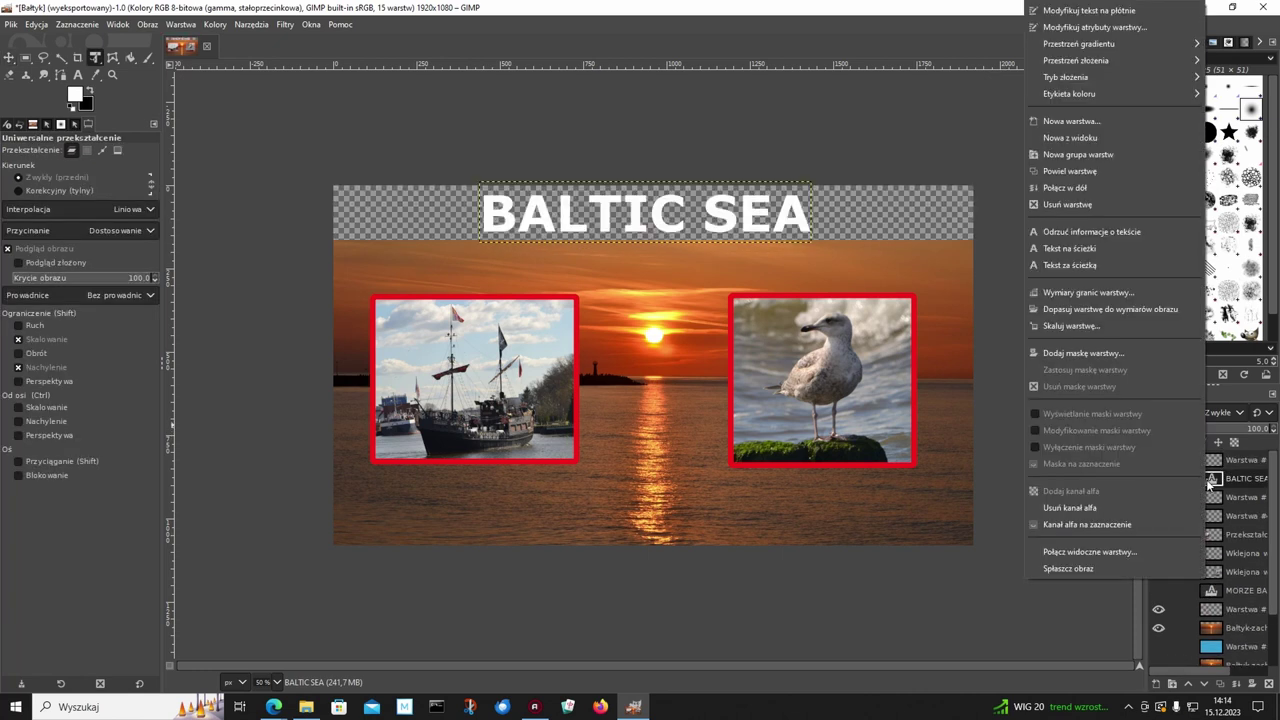
left_click(1093, 523)
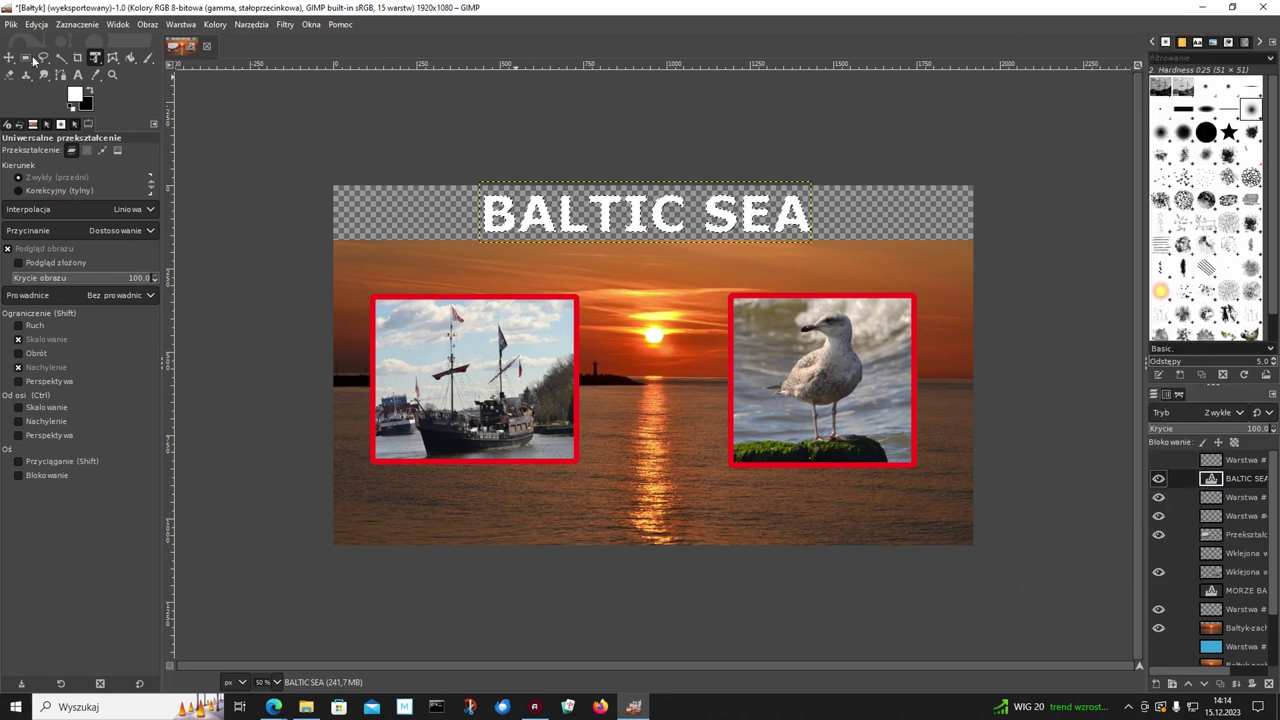
left_click(71, 25)
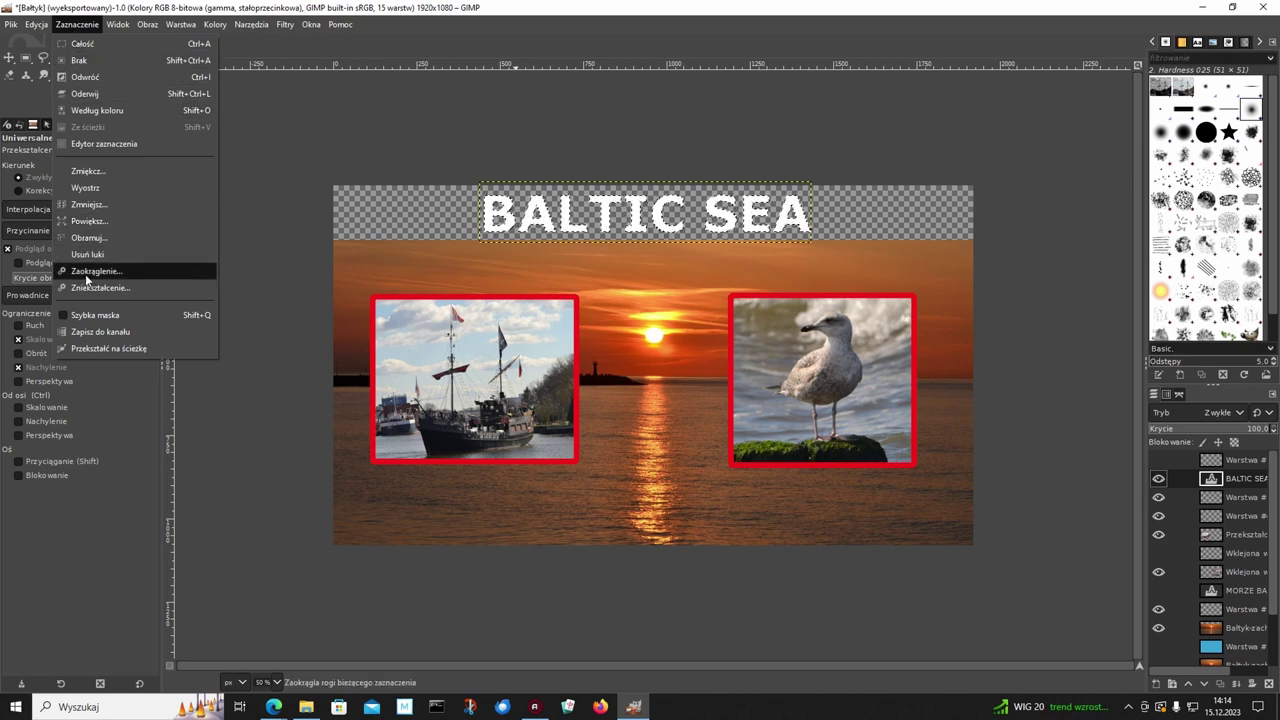
left_click(89, 238)
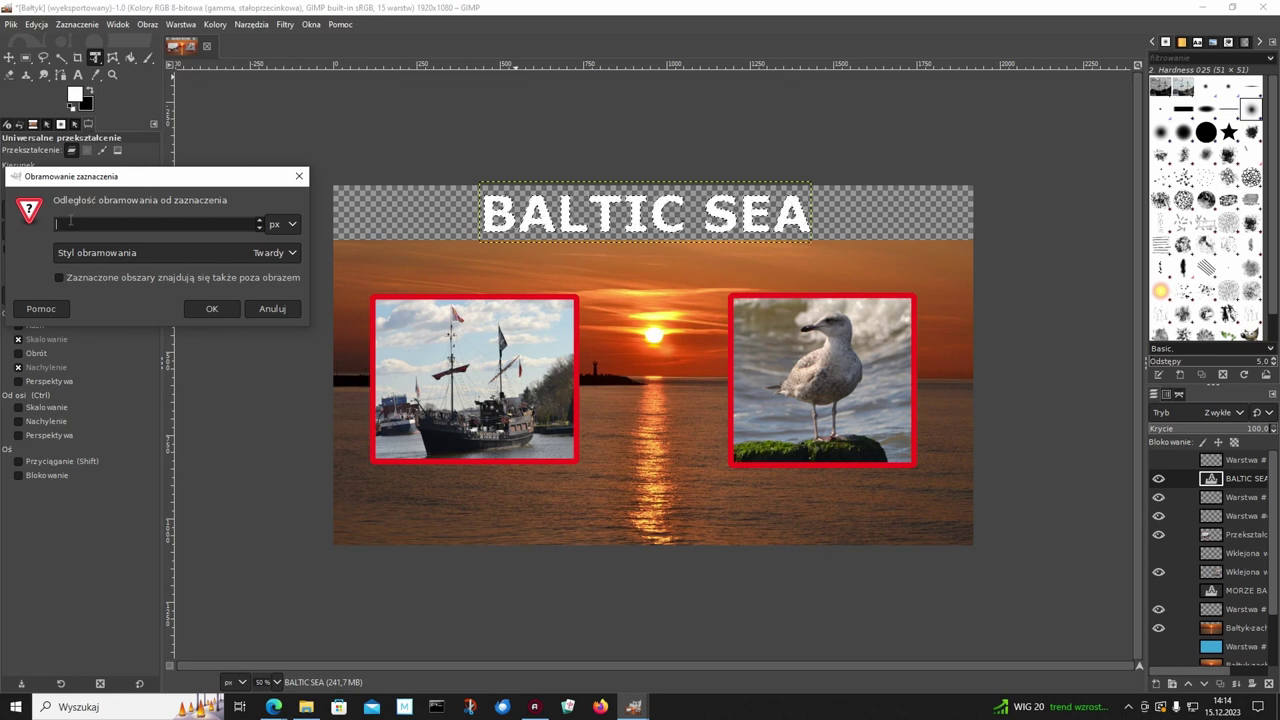
left_click(217, 310)
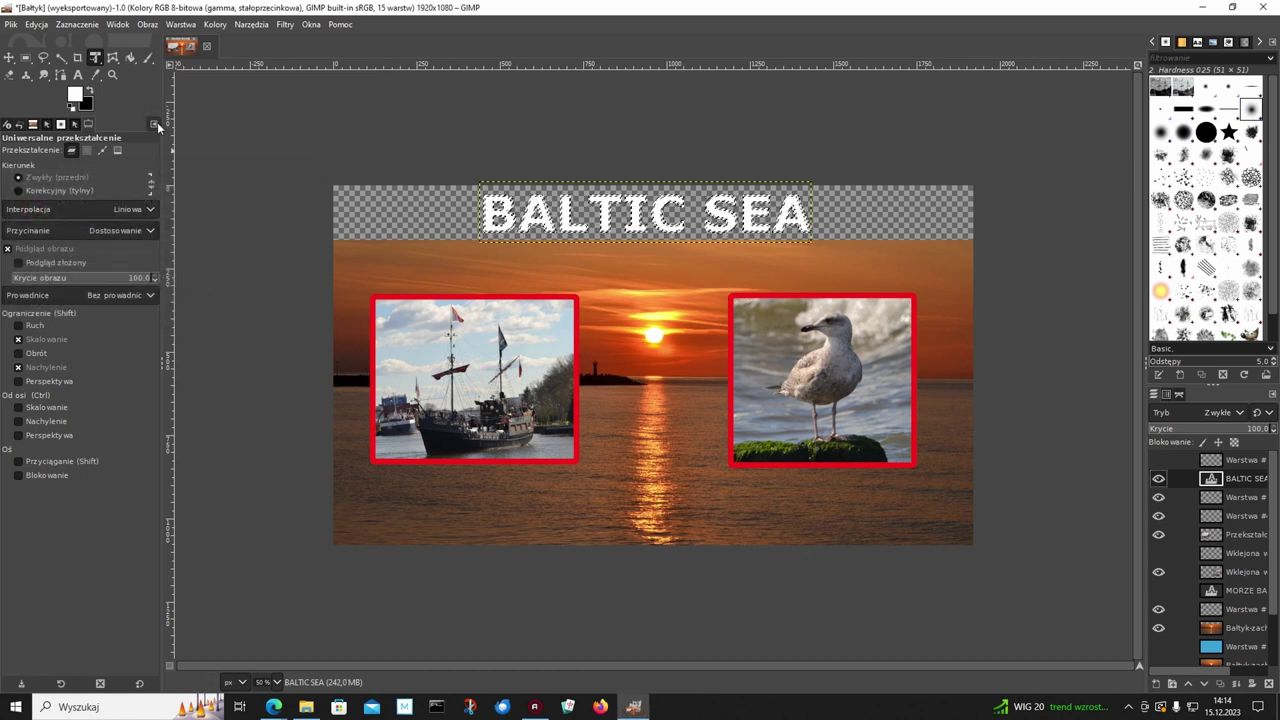
Paint the border around the letters with the Paintbrush in red f21817.
left_click(147, 58)
left_click(75, 95)
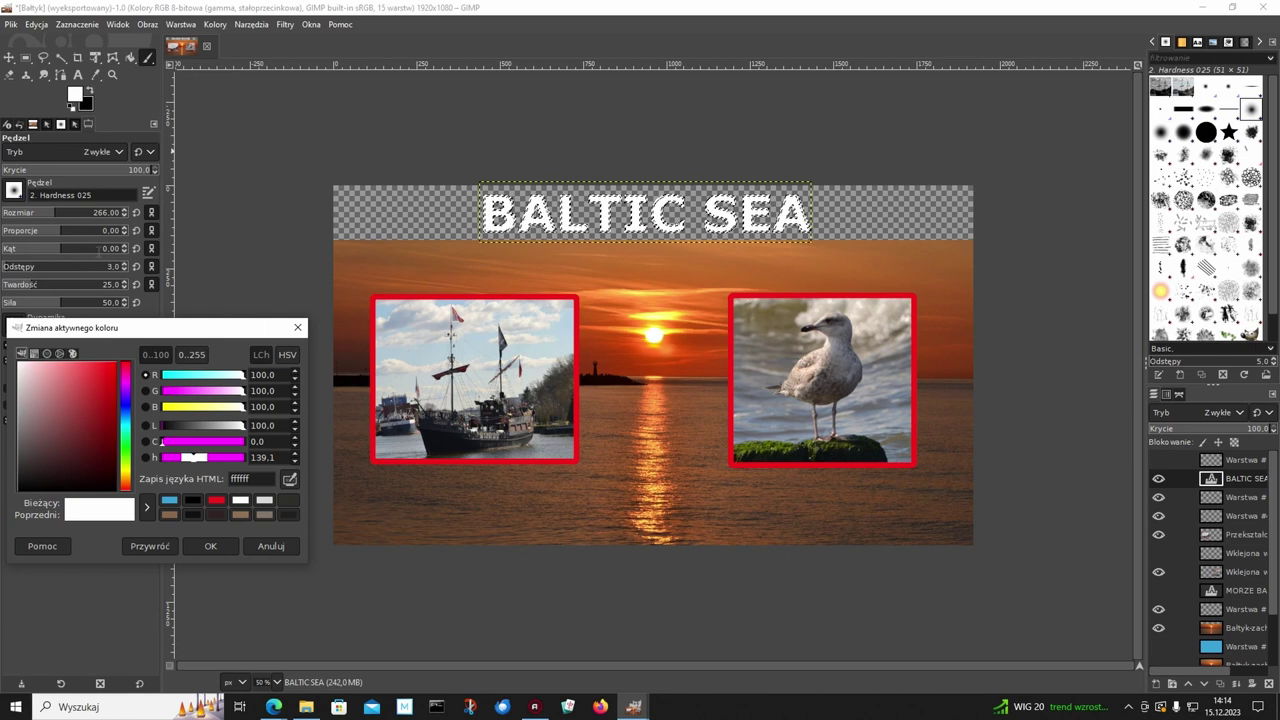
left_click(216, 502)
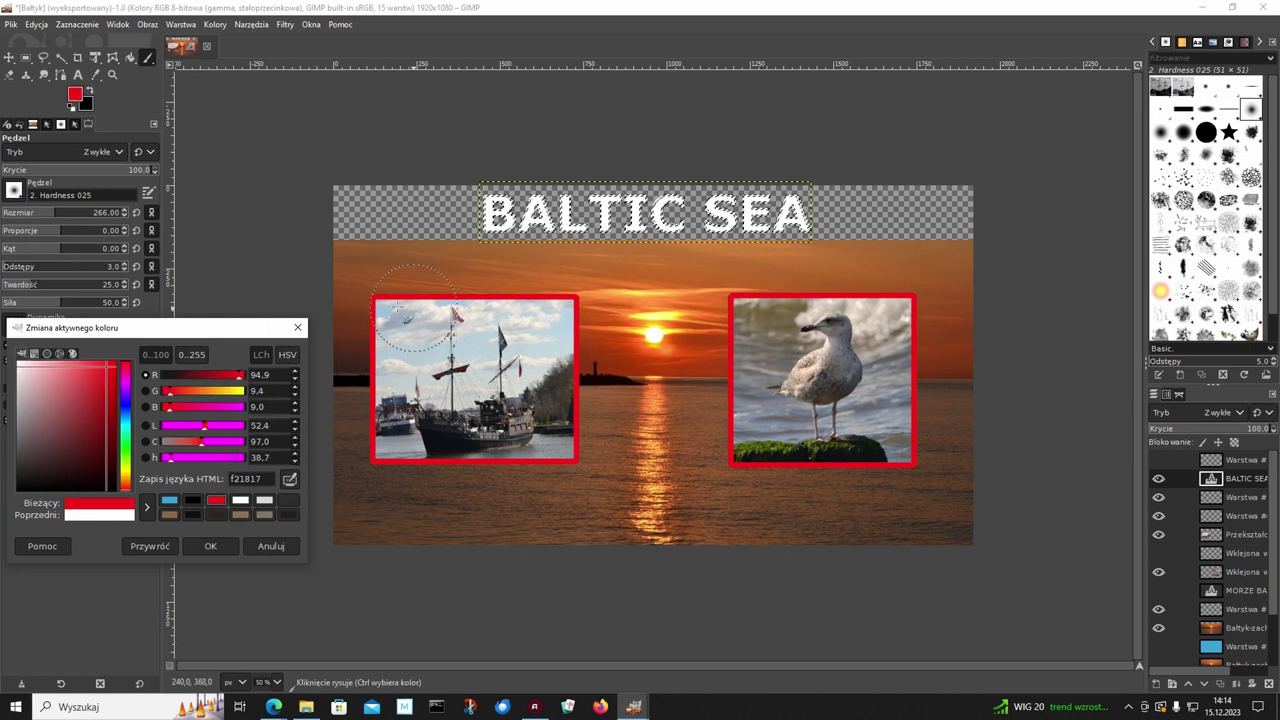
left_click(488, 241)
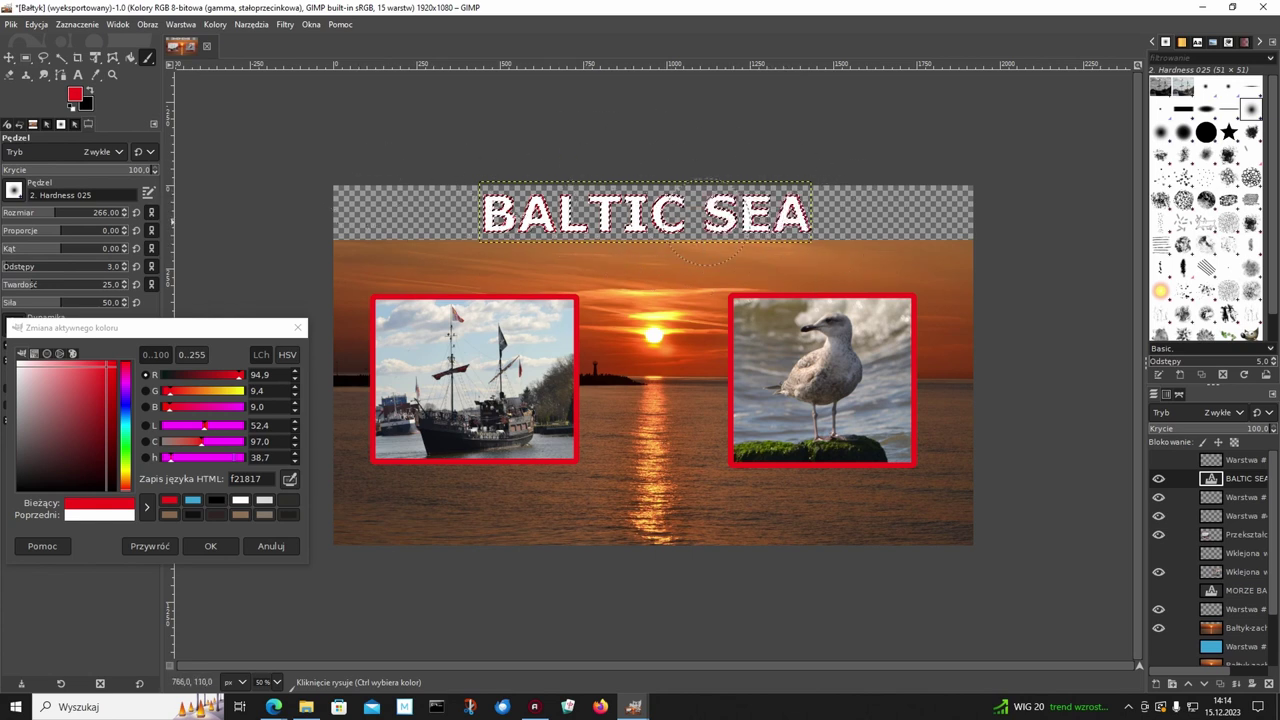
left_click(210, 546)
Clear the selection and resize the title layer with Layer to Image Size.
left_click(77, 24)
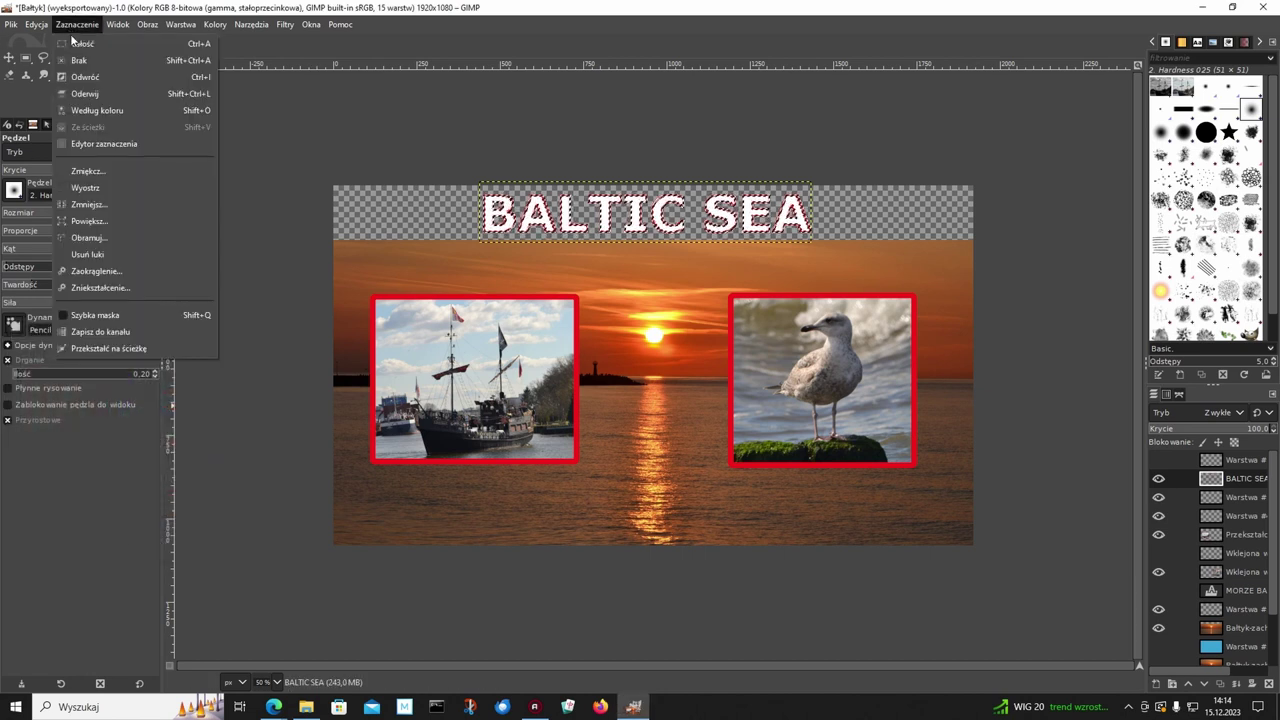
left_click(77, 60)
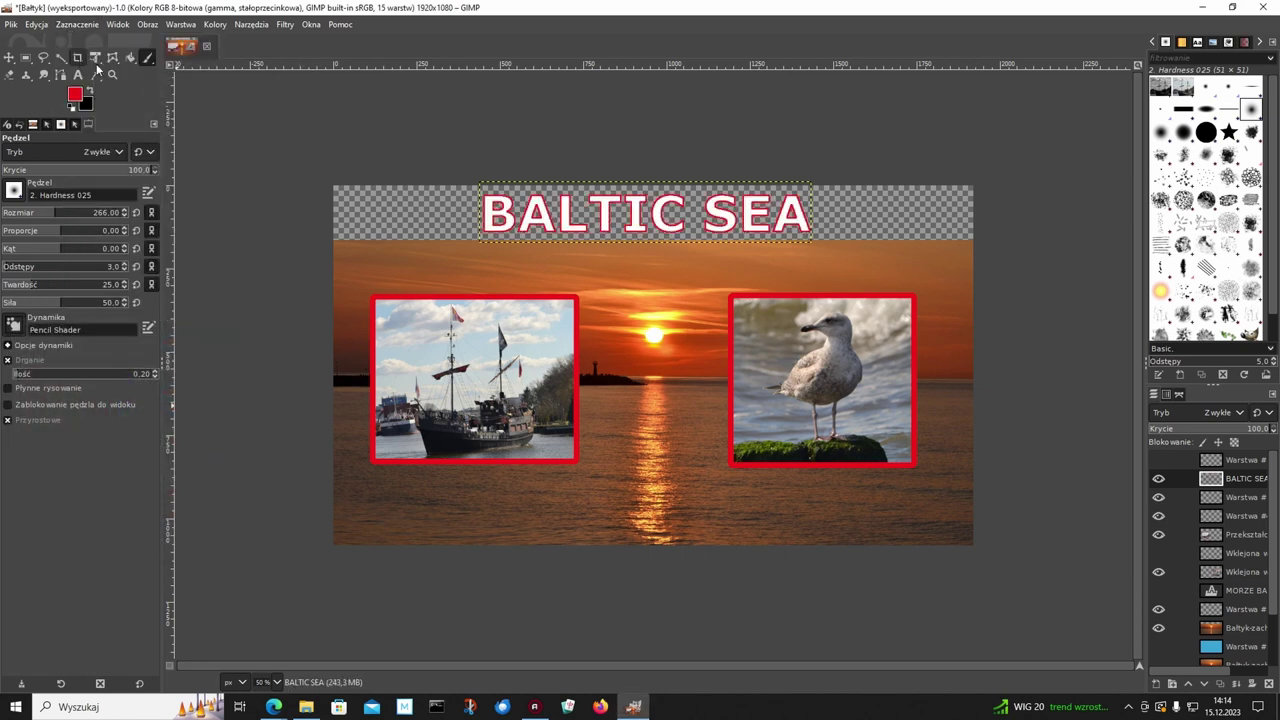
right_click(1235, 480)
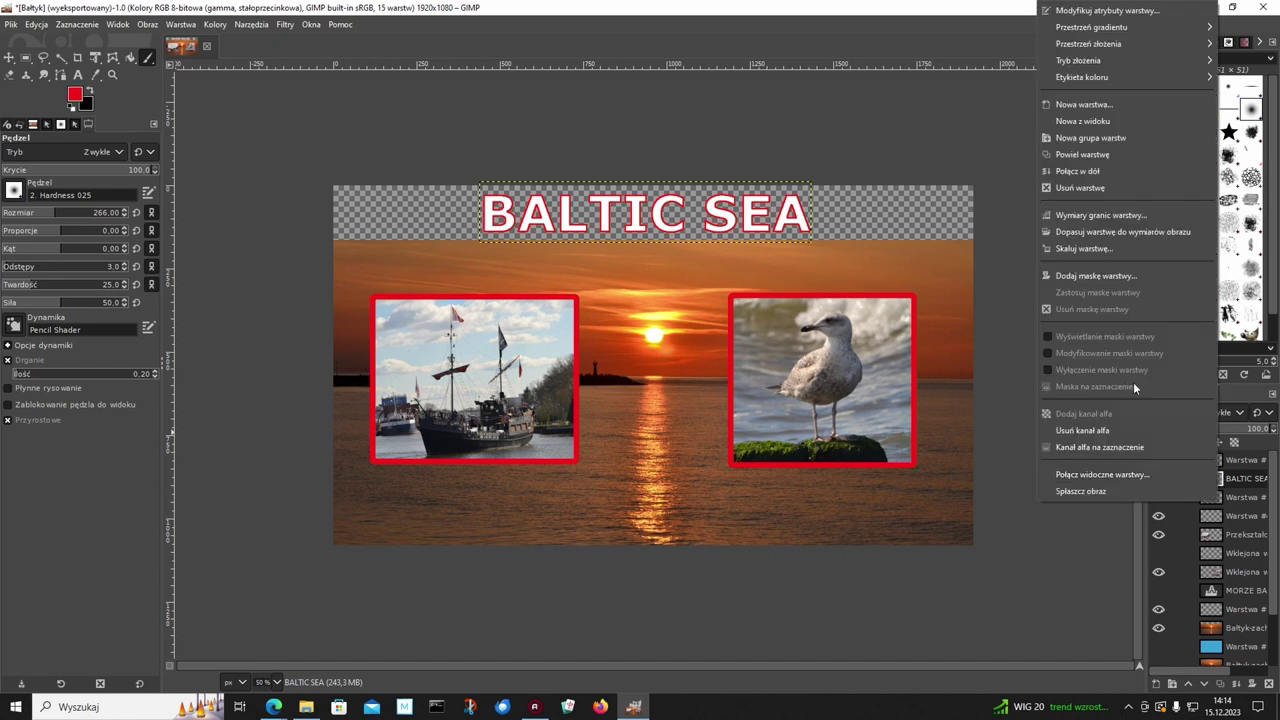
left_click(1097, 232)
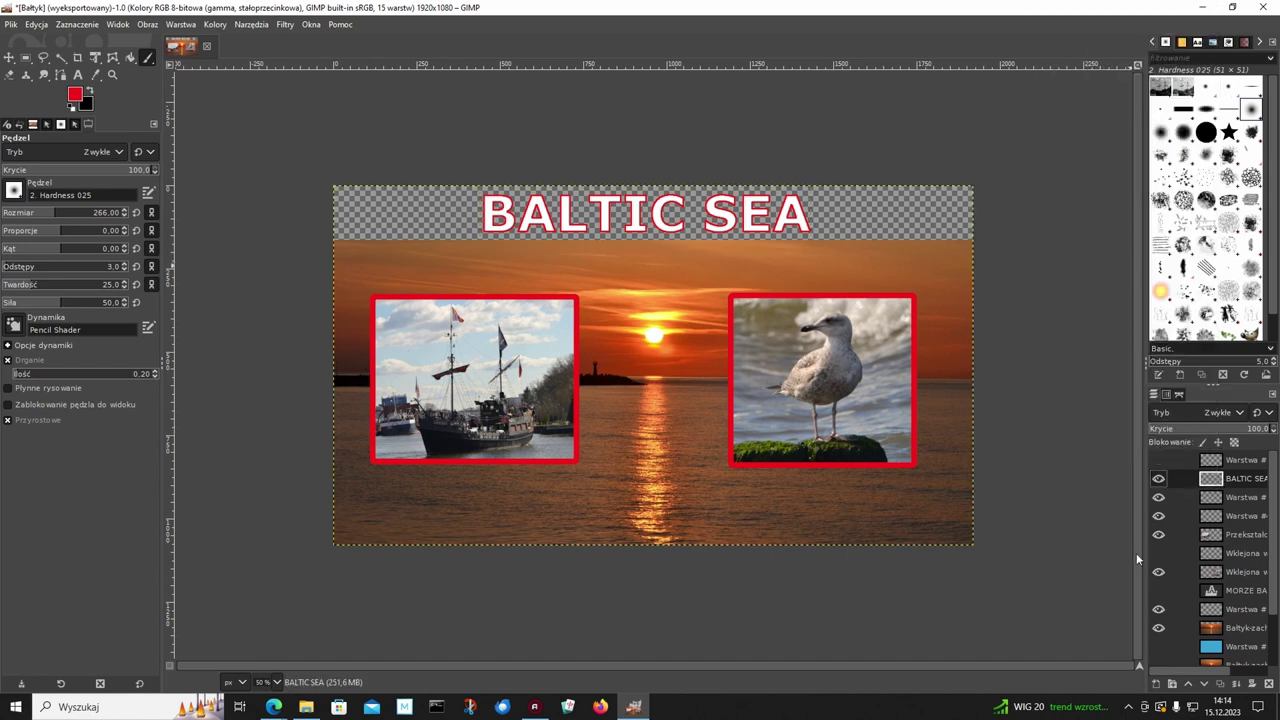
Make the lower Bałtyk-zach sunset layer visible again behind the title.
scroll(1262, 578, "down", 1)
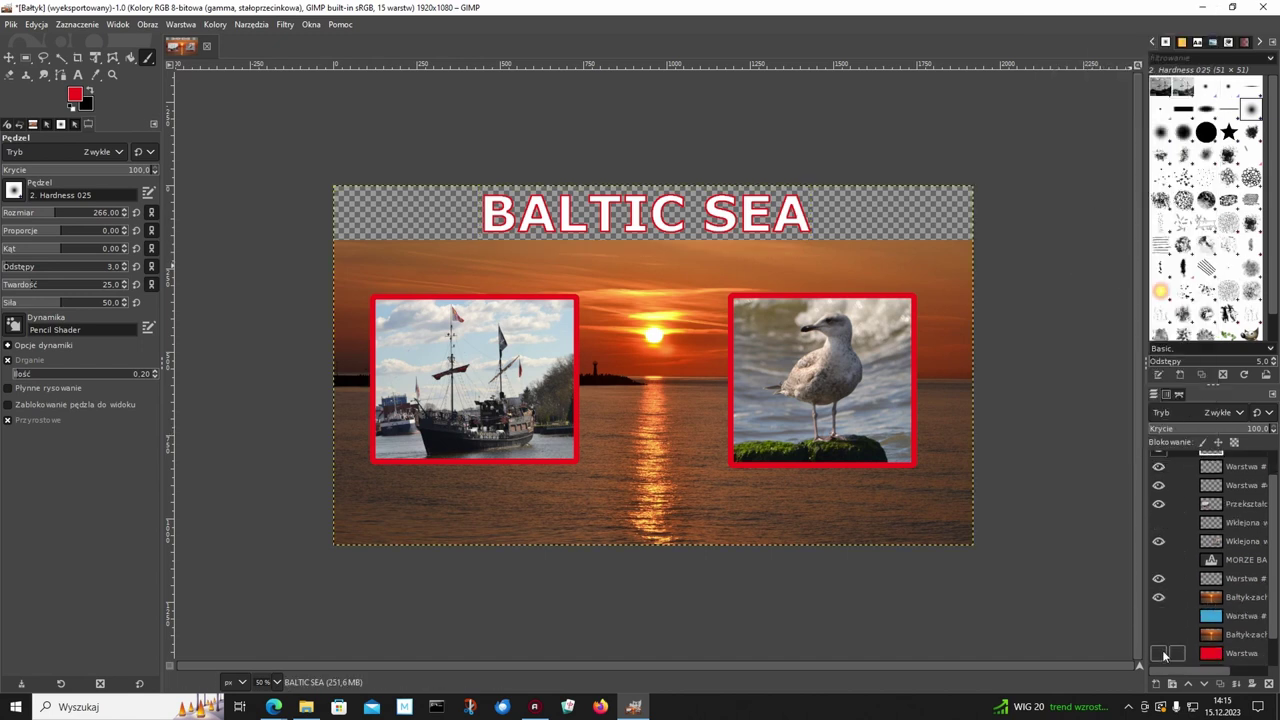
left_click(1158, 616)
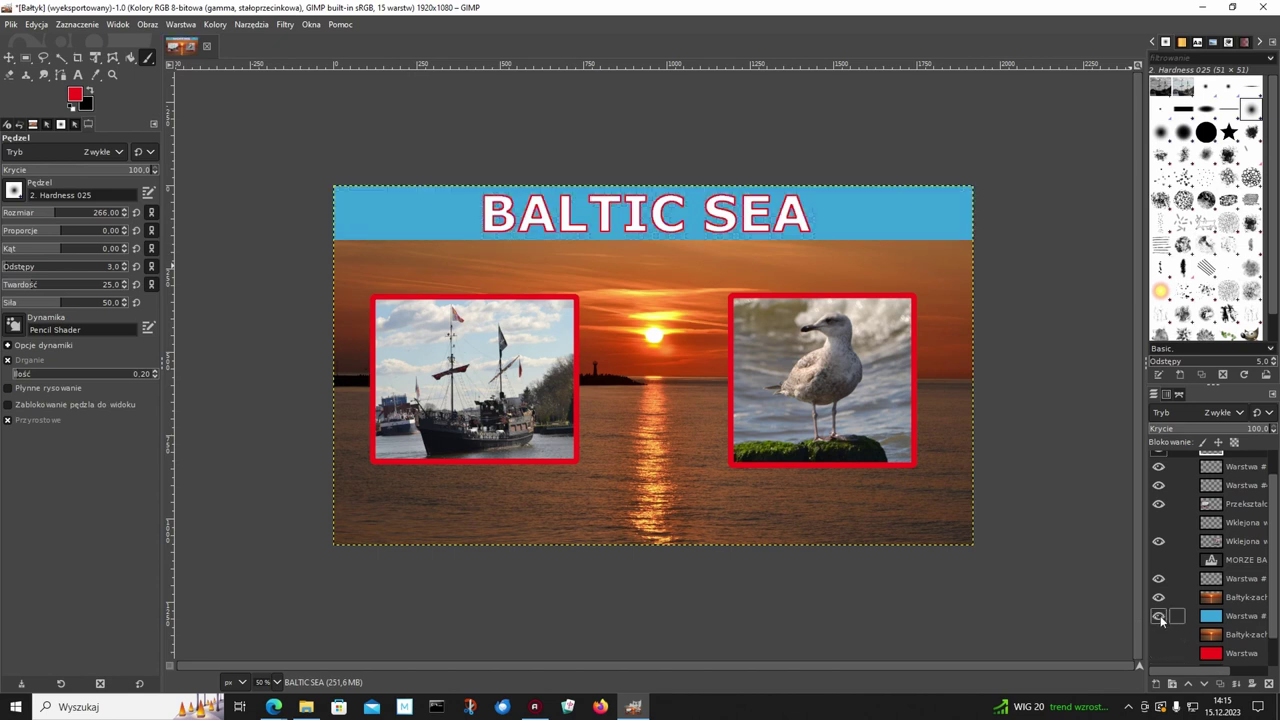
left_click(1158, 616)
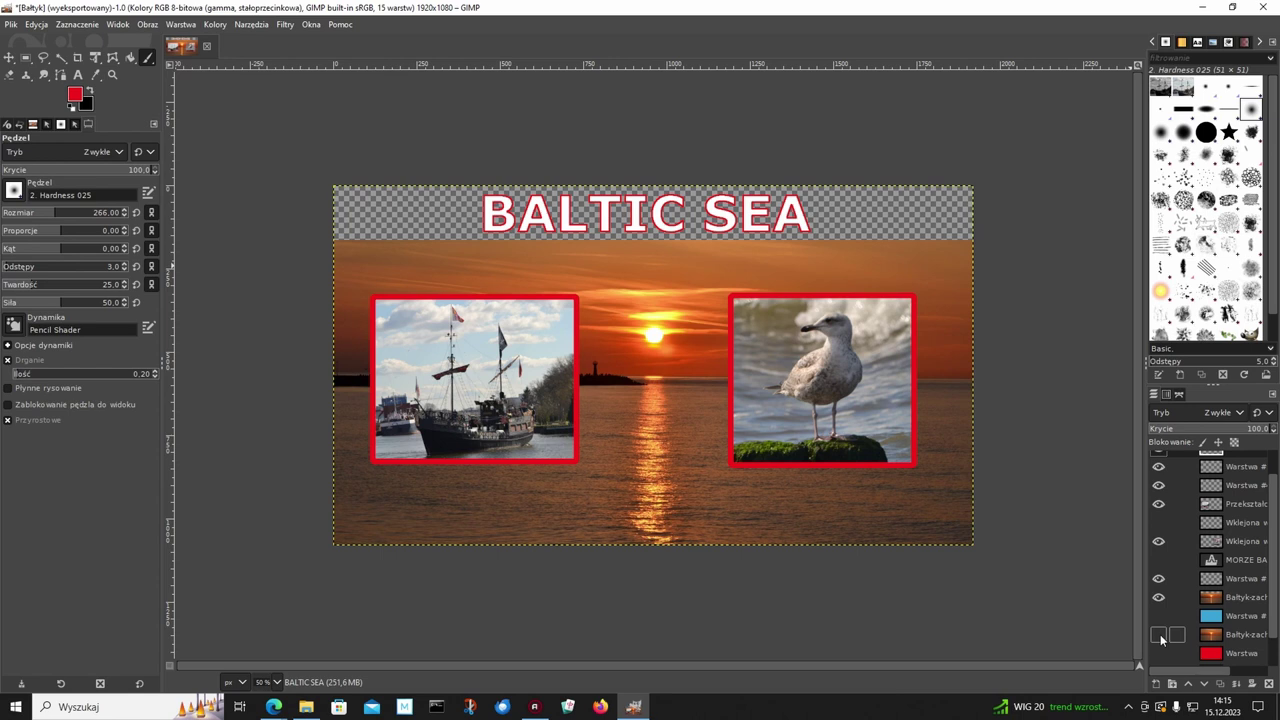
left_click(1158, 634)
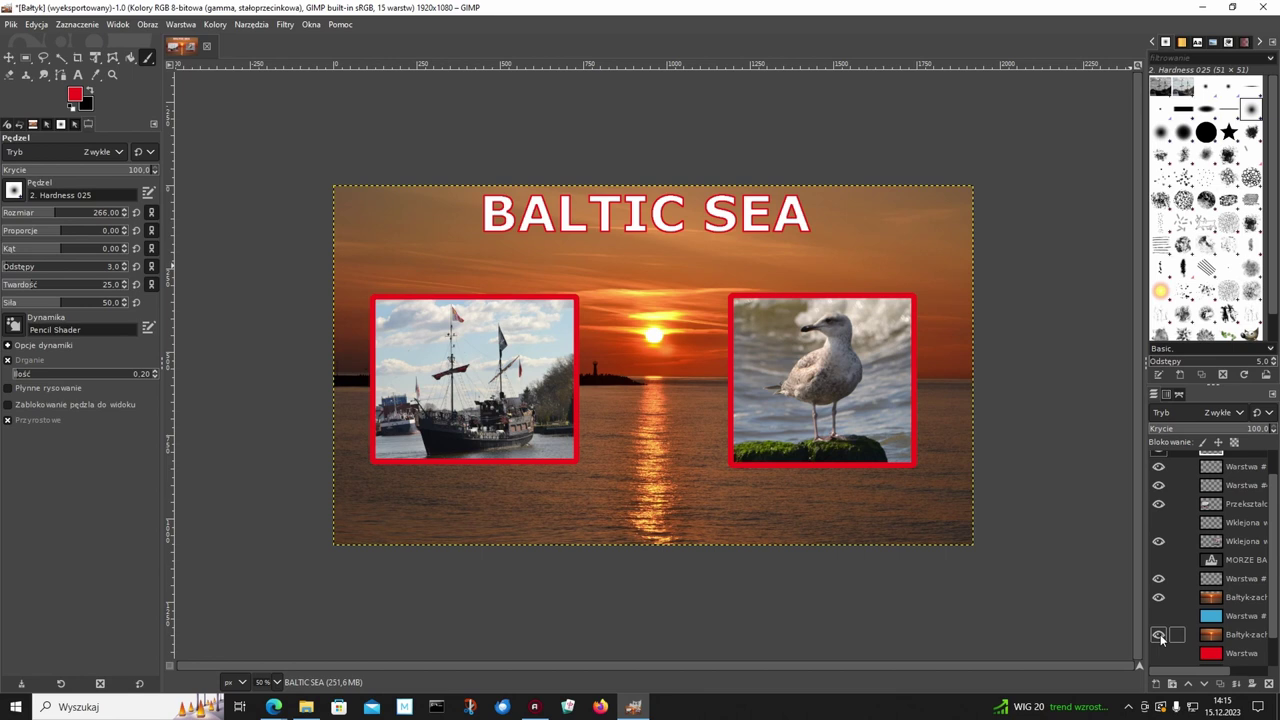
scroll(1276, 543, "up", 1)
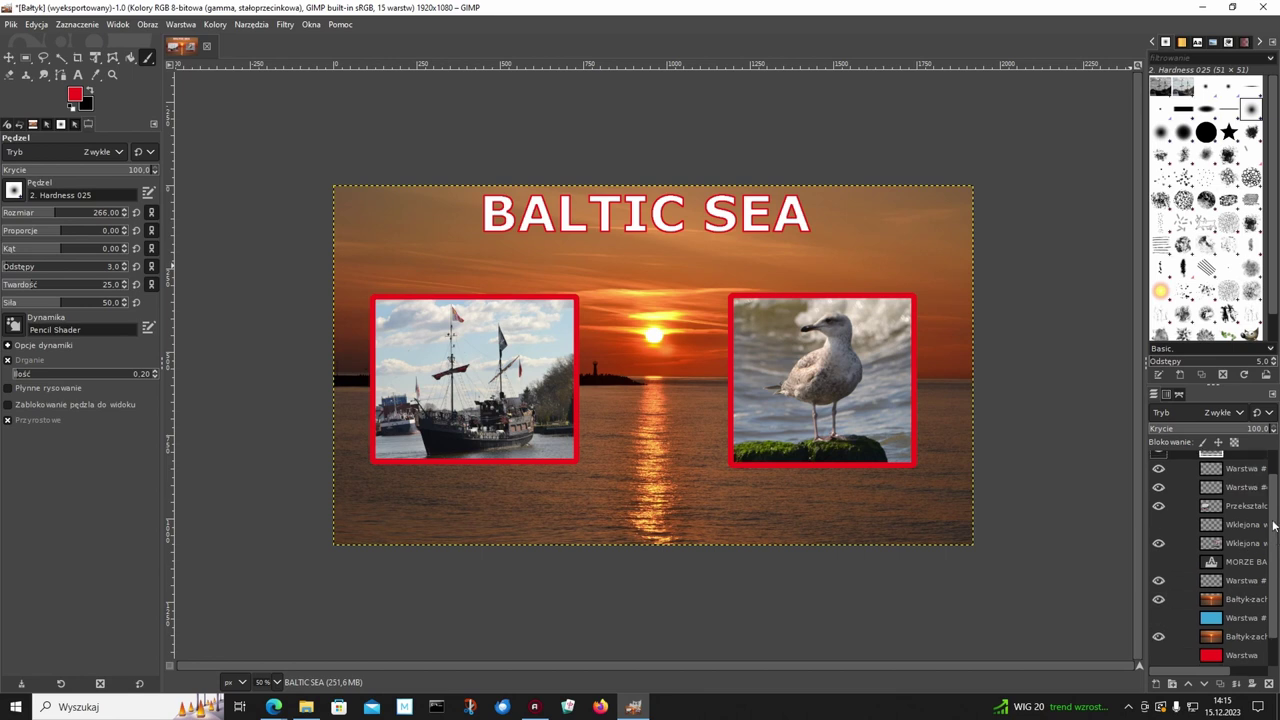